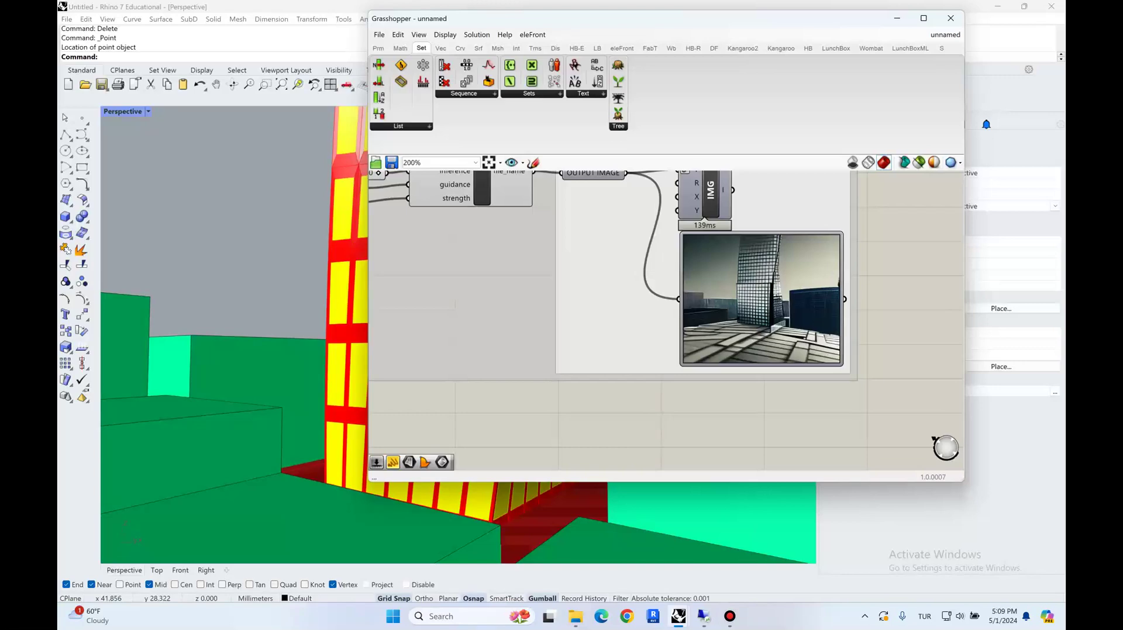
Move both existing component definitions near label 1 to the right to free canvas space beside the label
scroll(578, 297, "down", 5)
right_click_drag(578, 374, 638, 193)
scroll(637, 193, "down", 1)
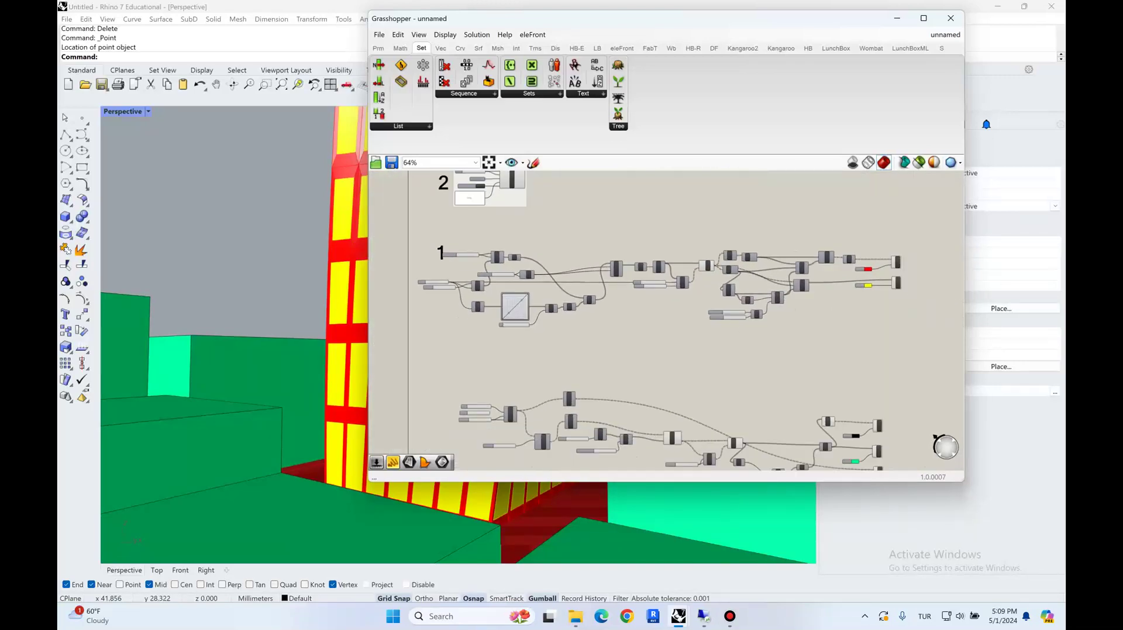
scroll(526, 258, "down", 1)
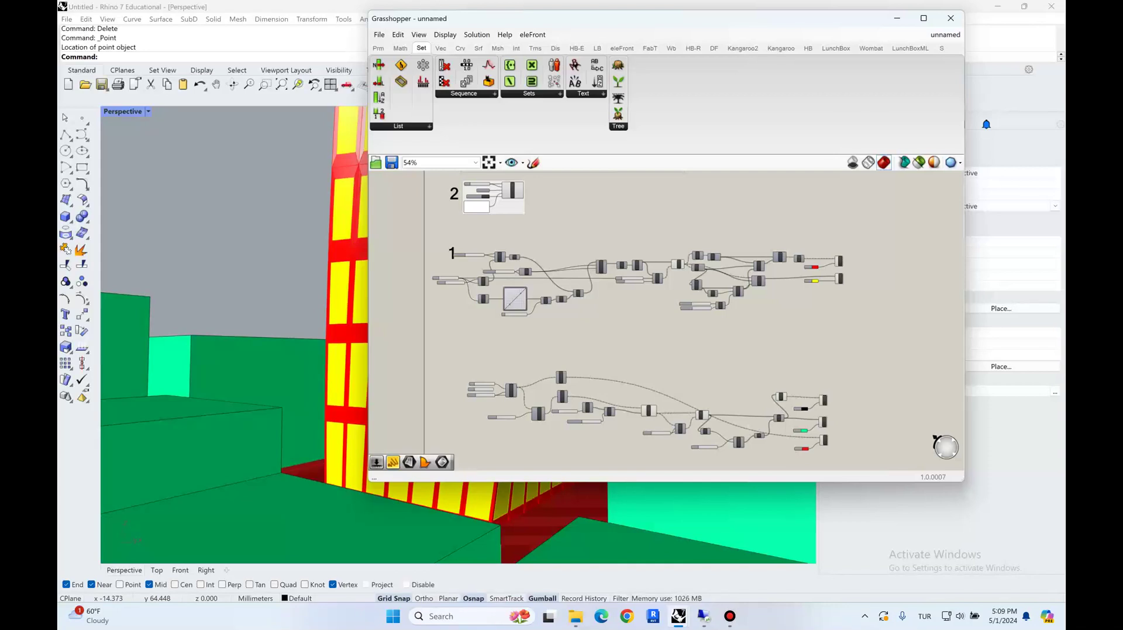
right_click_drag(666, 320, 622, 334)
right_click_drag(541, 336, 570, 270)
left_click_drag(861, 431, 420, 181)
key("Escape")
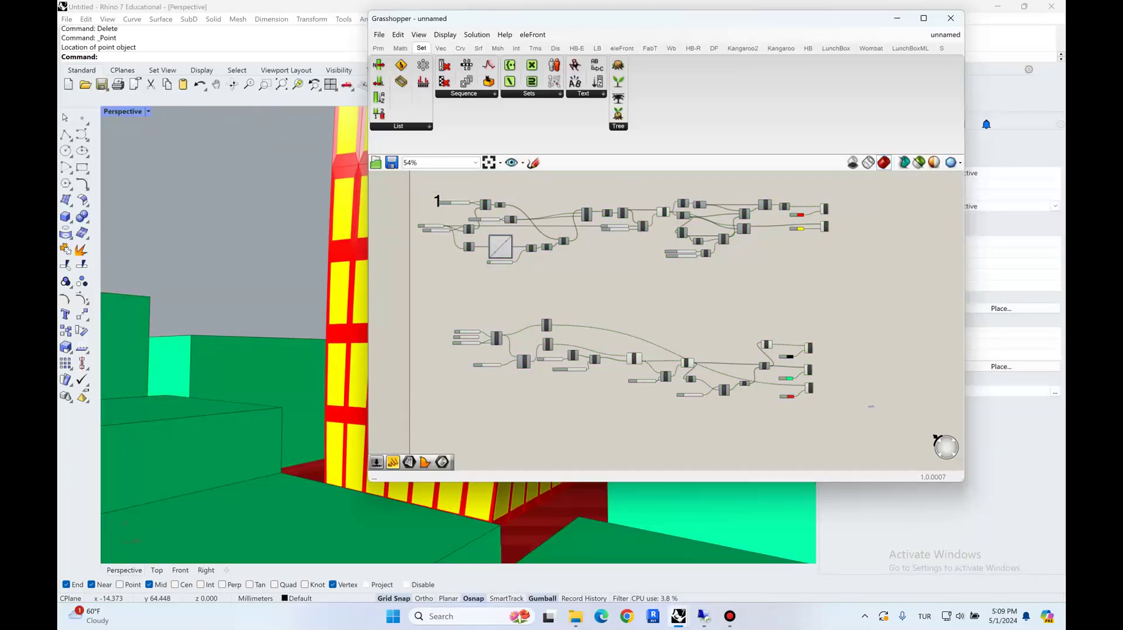
left_click_drag(871, 407, 421, 182)
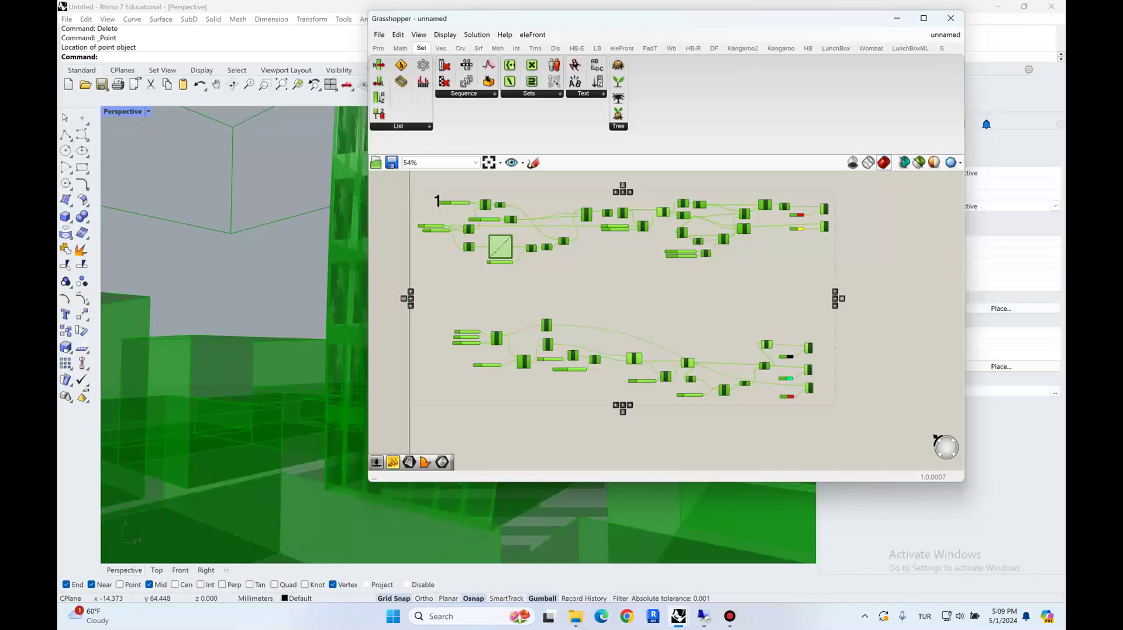
left_click_drag(622, 213, 892, 221)
right_click_drag(892, 221, 731, 218)
scroll(572, 203, "down", 3)
left_click(679, 275)
Disable the grid component fed by the three sliders at the start of the lower definition
scroll(672, 282, "up", 2)
right_click_drag(655, 295, 681, 332)
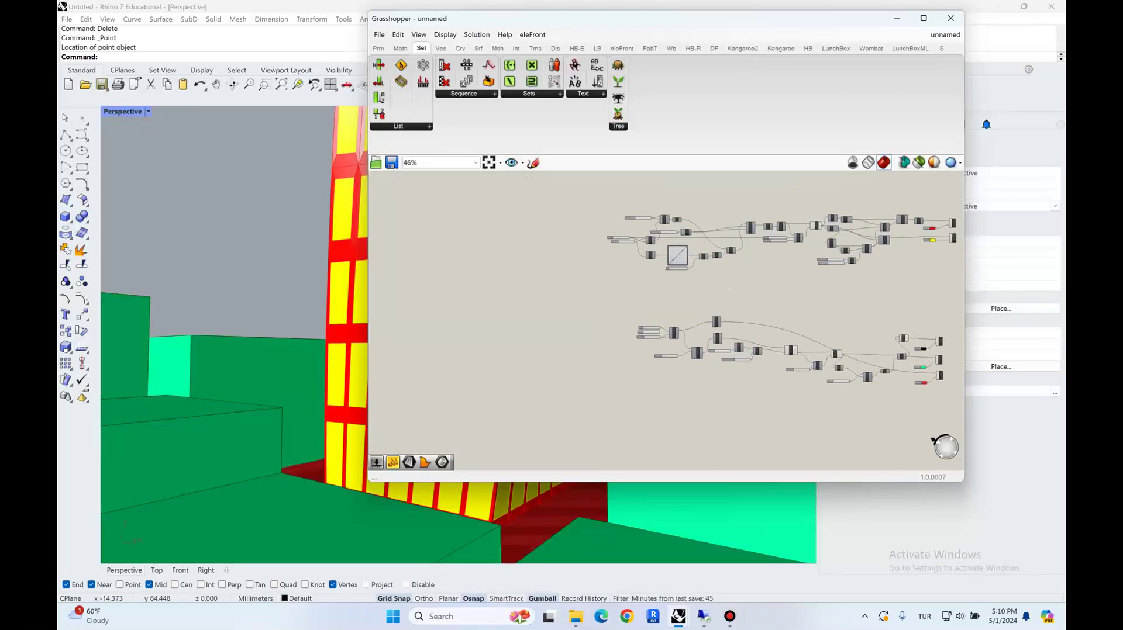
scroll(678, 332, "up", 1)
scroll(676, 334, "up", 8)
right_click(669, 321)
left_click(690, 353)
scroll(662, 267, "down", 9)
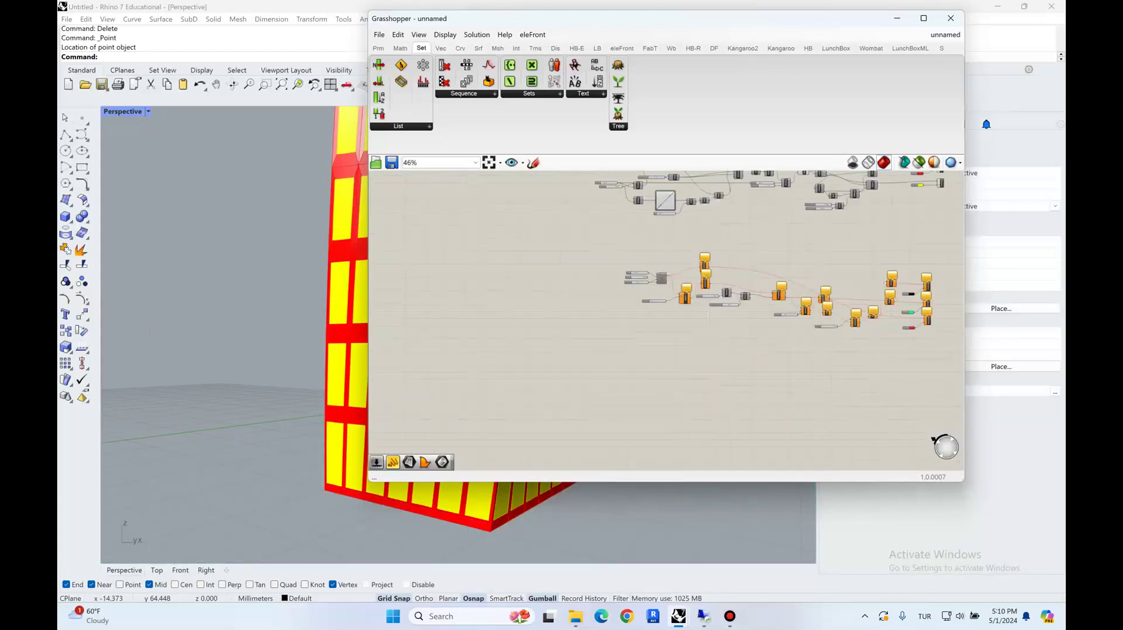
Disable the first component at the start of the upper definition so that its tower geometry is no longer generated
right_click_drag(662, 266, 675, 328)
scroll(660, 228, "up", 3)
right_click(670, 228)
left_click(688, 259)
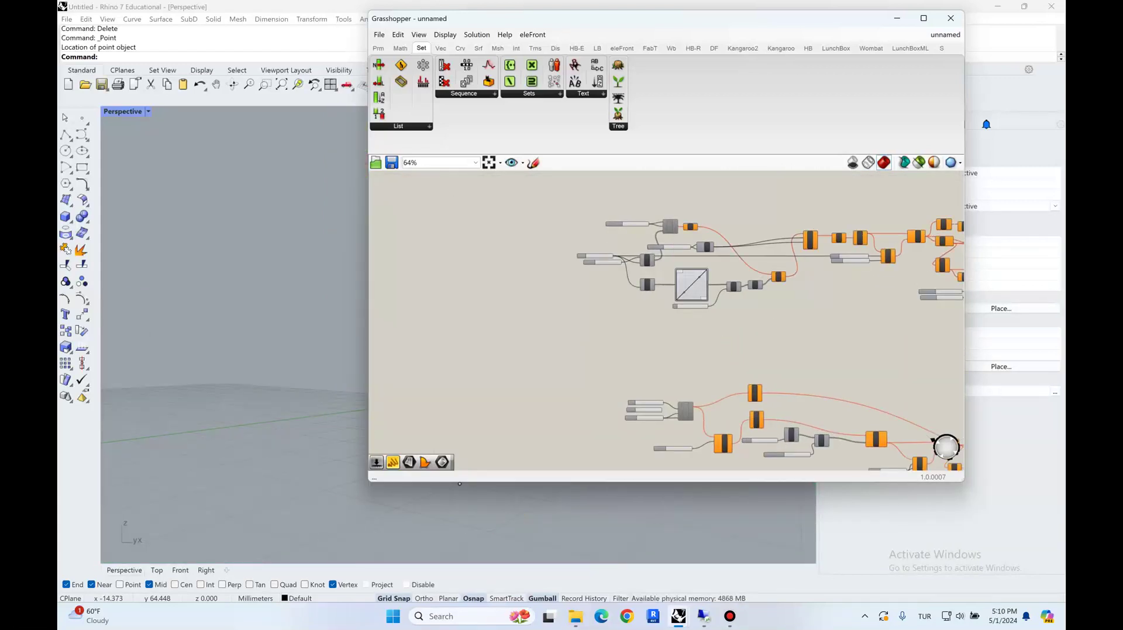
Move the Grasshopper window aside to uncover the Perspective viewport and show the ground plane's origin from above
scroll(665, 260, "down", 4)
right_click_drag(584, 257, 869, 336)
left_click_drag(517, 18, 688, 20)
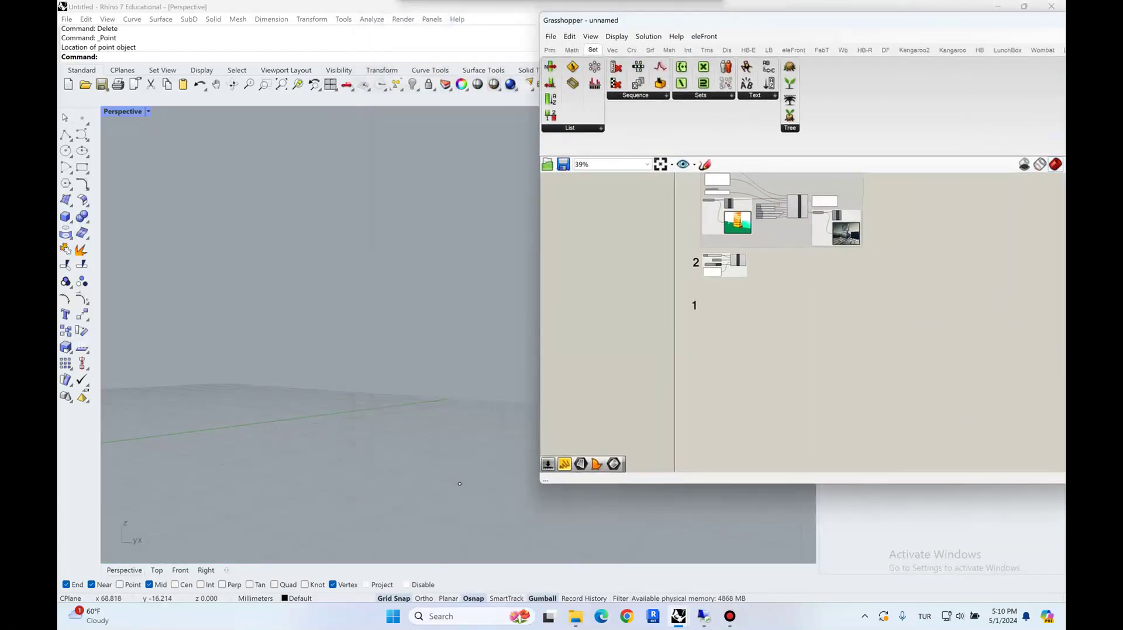
right_click_drag(374, 292, 409, 328)
scroll(328, 368, "down", 8)
right_click_drag(328, 369, 354, 438)
scroll(320, 420, "up", 7)
Add a Square grid component on the empty canvas beside label 1
right_click_drag(744, 308, 695, 411)
scroll(752, 313, "up", 4)
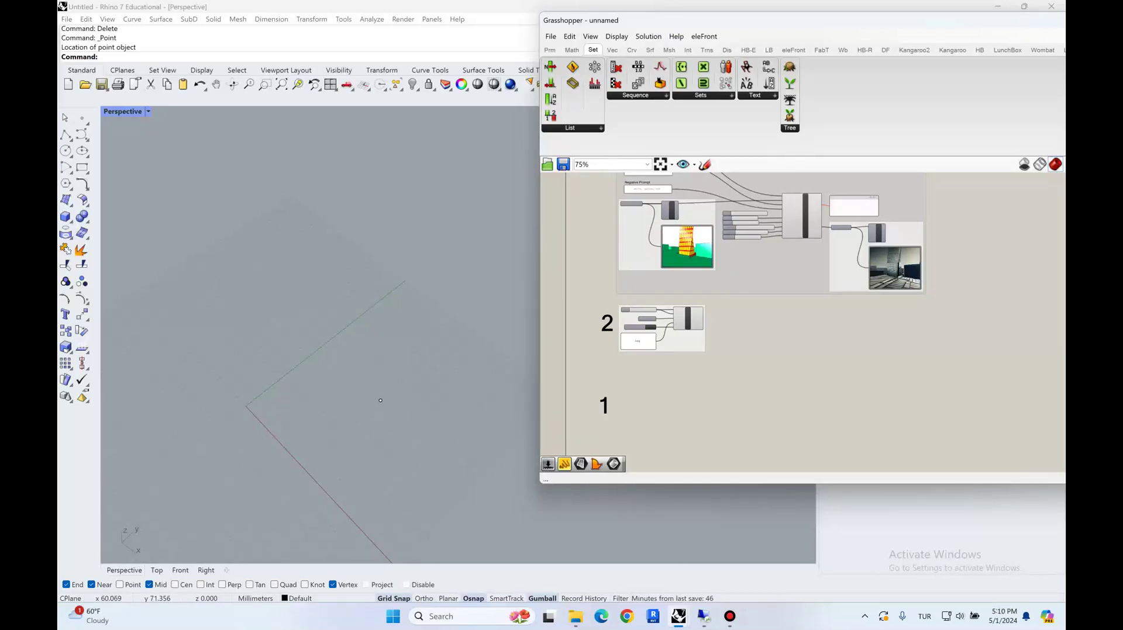
right_click_drag(695, 412, 703, 359)
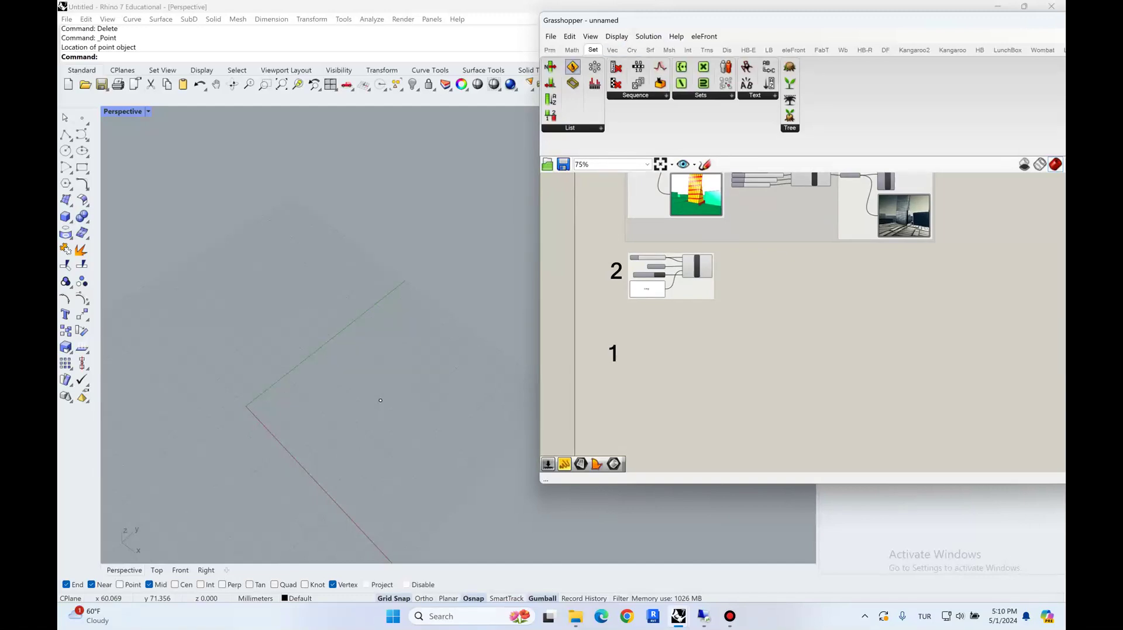
left_click(612, 50)
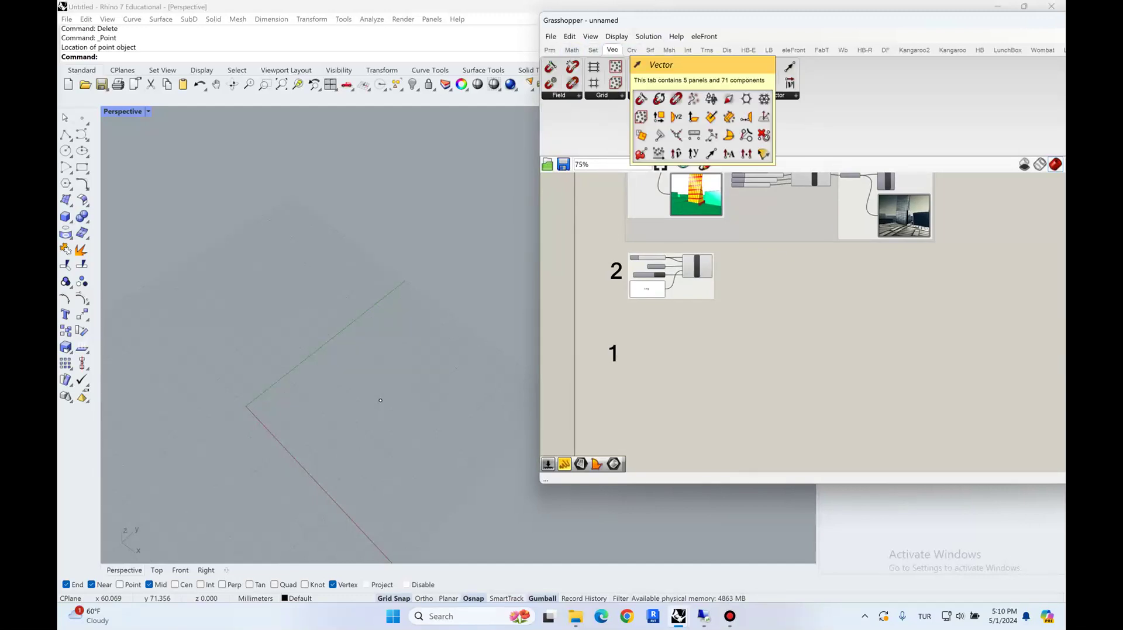
left_click(602, 95)
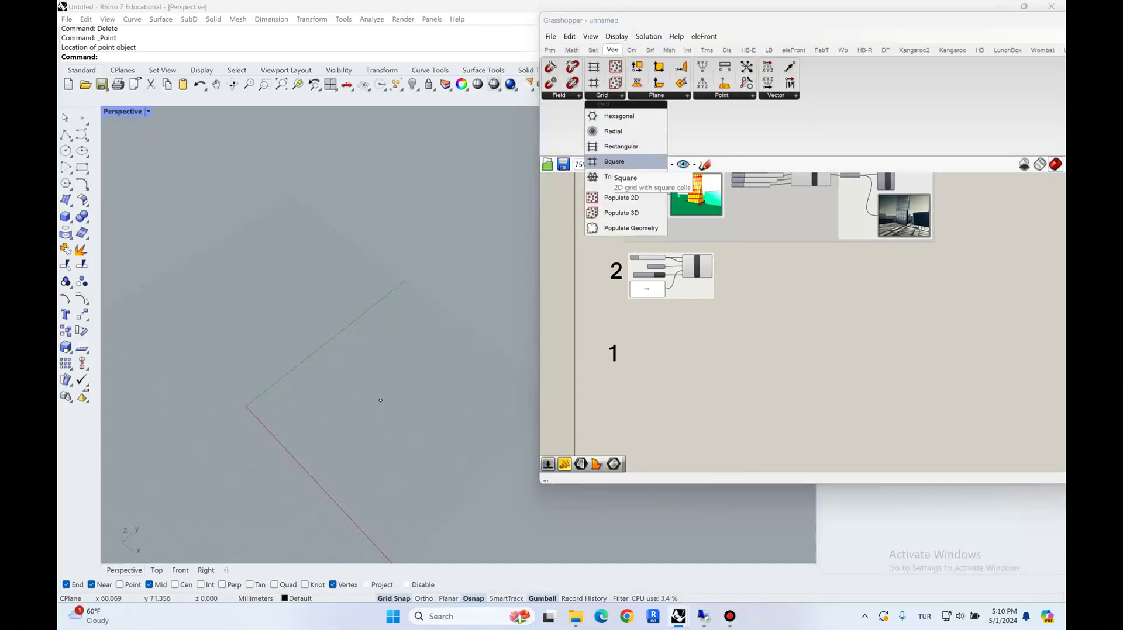
left_click(614, 161)
left_click(682, 371)
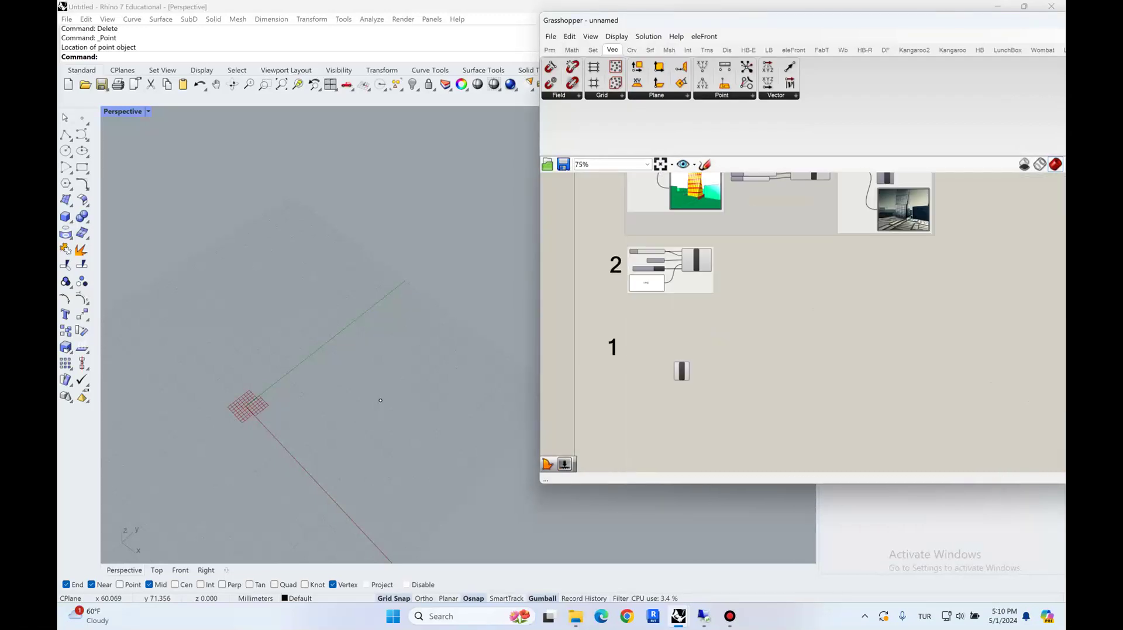
scroll(677, 362, "up", 10)
scroll(752, 257, "down", 6)
left_click_drag(767, 275, 773, 254)
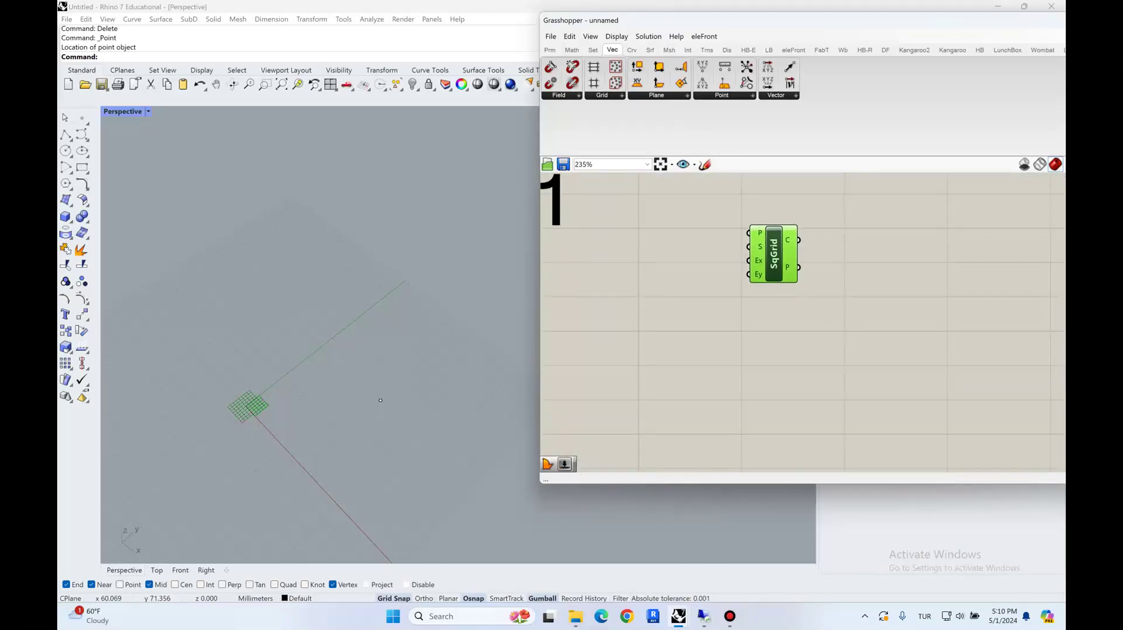
Add two number sliders set to 5 and connect them to the square grid's Extent X and Extent Y inputs
mouse_move(759, 233)
right_click_drag(679, 257, 692, 260)
double_click(691, 260)
type("5")
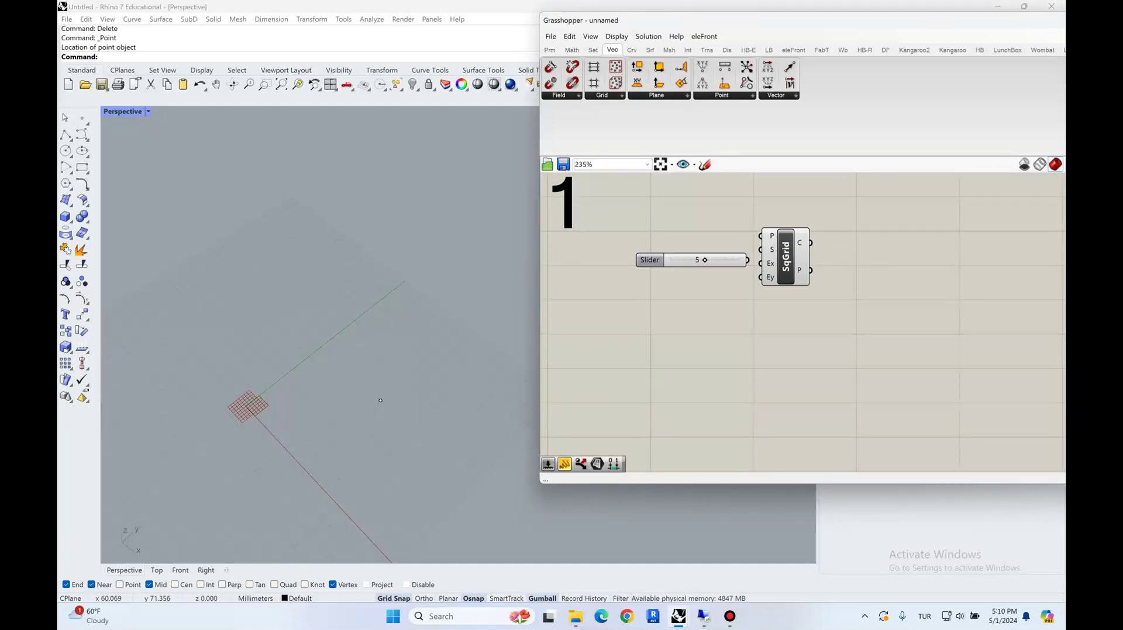
key("Return")
key("Return")
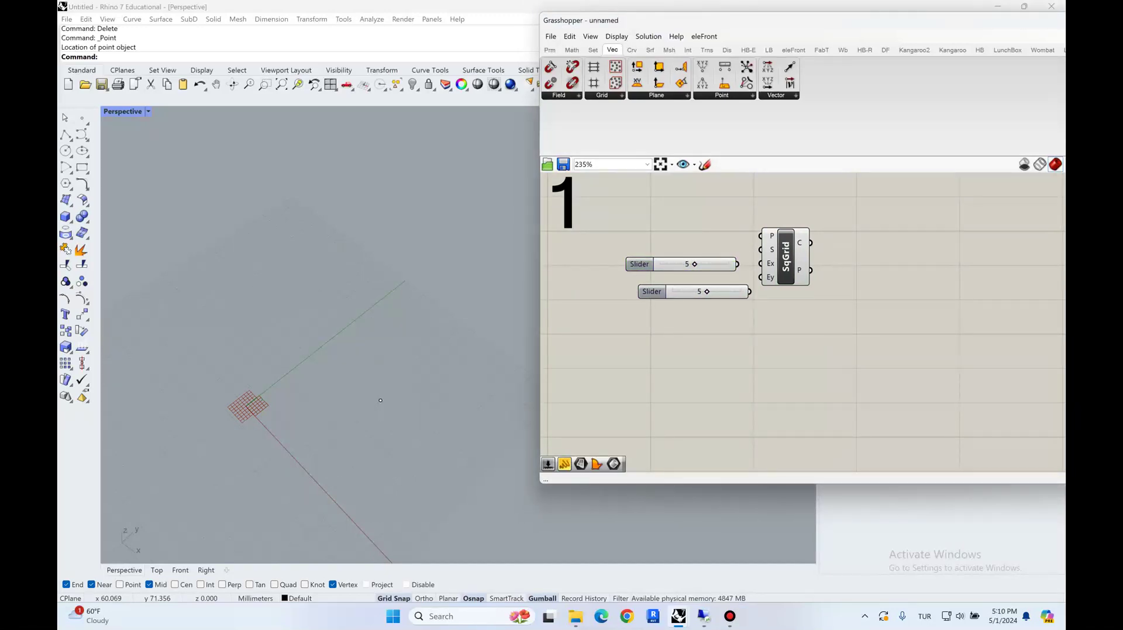
left_click_drag(760, 277, 749, 291)
left_click_drag(682, 292, 670, 283)
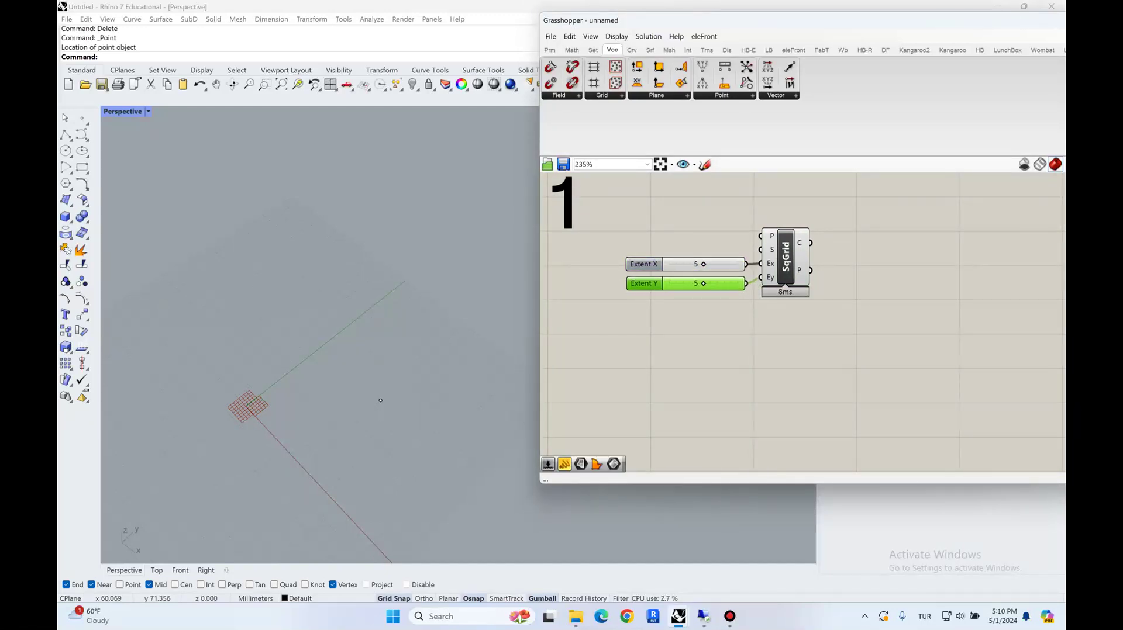
Add a number slider set to 20 and connect it to the square grid's Size input
left_click(784, 257)
double_click(681, 242)
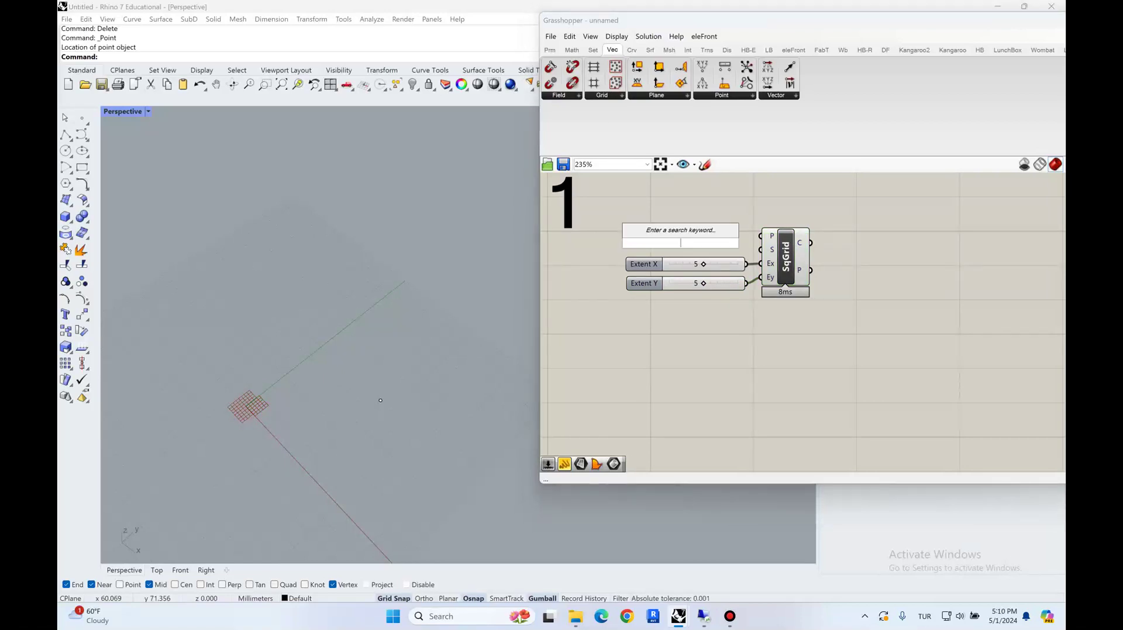
type("20")
key("Return")
left_click_drag(736, 243, 806, 245)
right_click_drag(807, 327, 780, 312)
Delete the stray point object lying inside the grid in the Perspective viewport
scroll(381, 400, "down", 5)
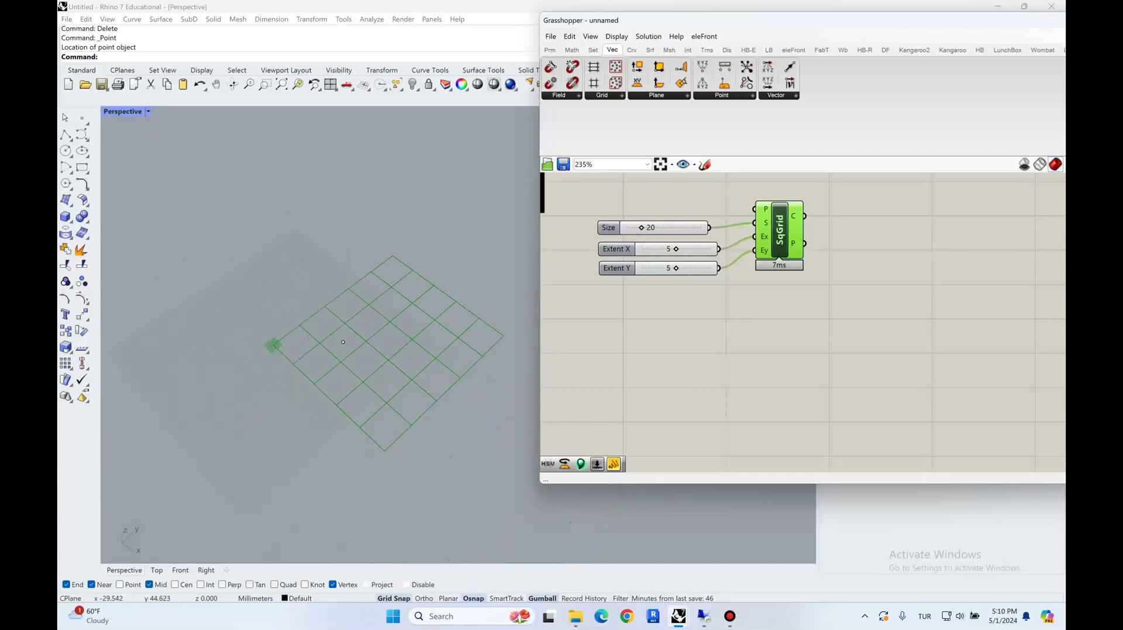
scroll(267, 361, "up", 3)
left_click(267, 360)
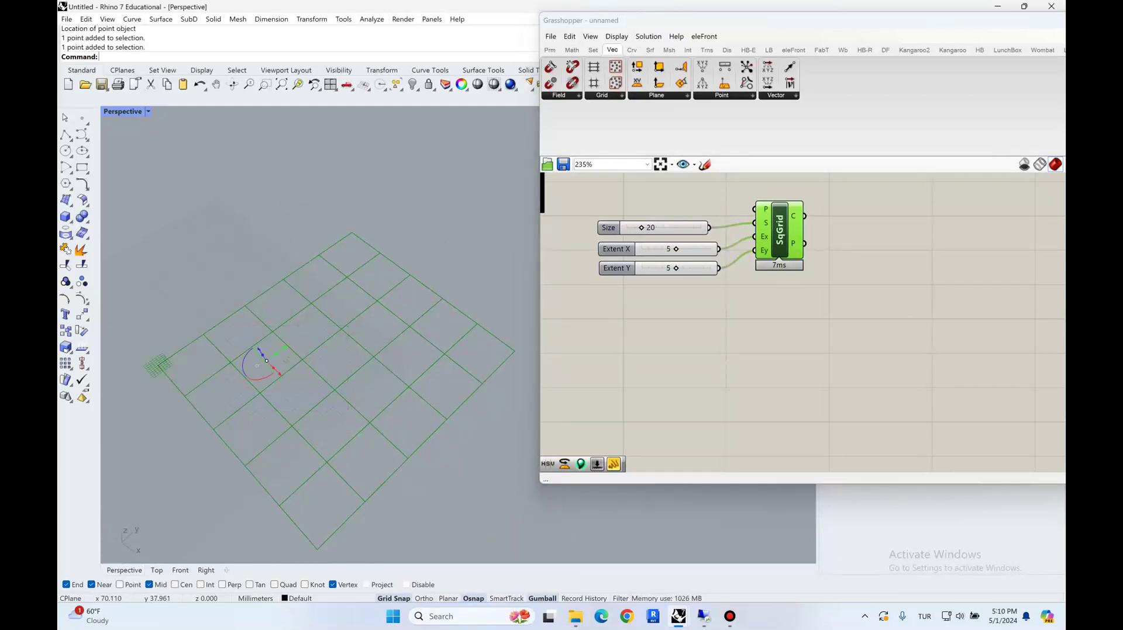
key("Delete")
right_click_drag(460, 362, 486, 359)
scroll(458, 360, "down", 4)
scroll(457, 362, "up", 5)
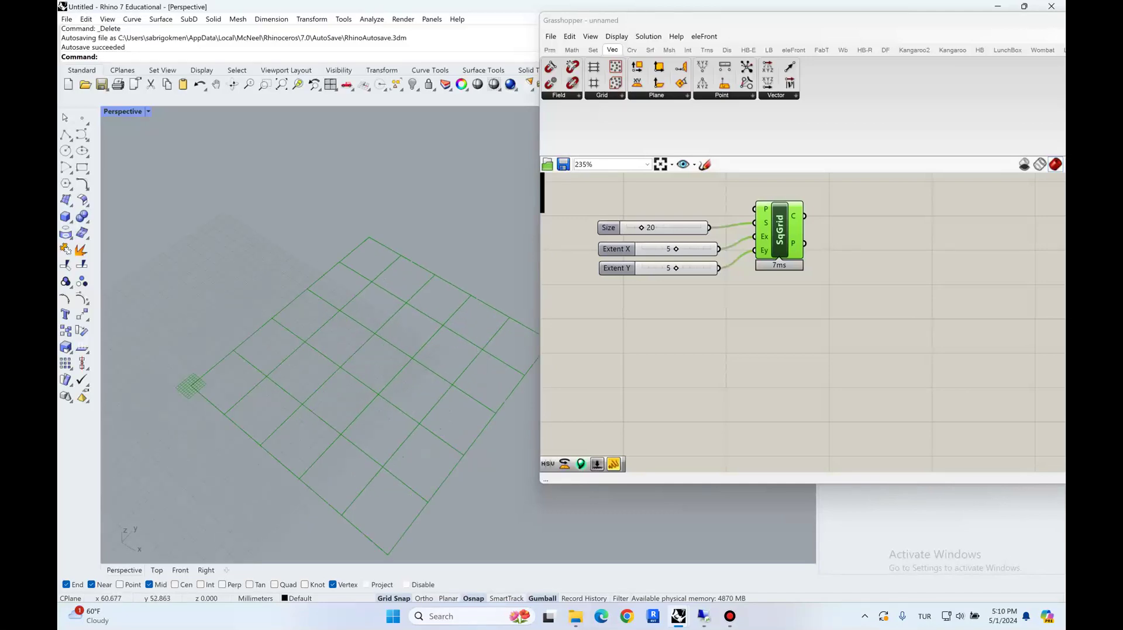
right_click_drag(450, 294, 427, 263)
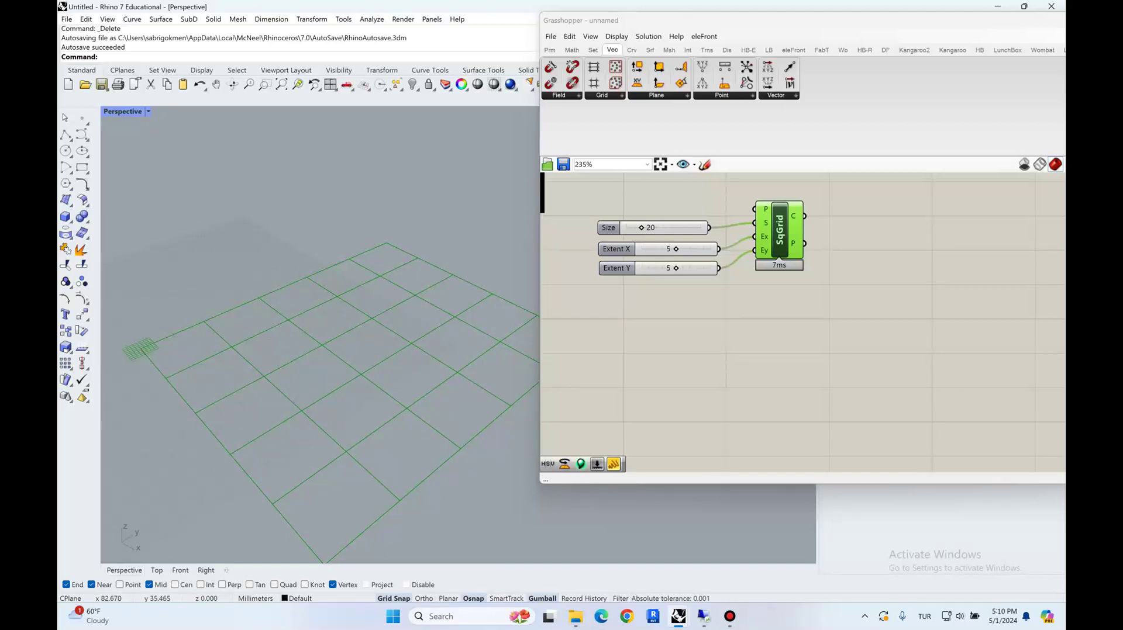
right_click_drag(349, 436, 304, 430)
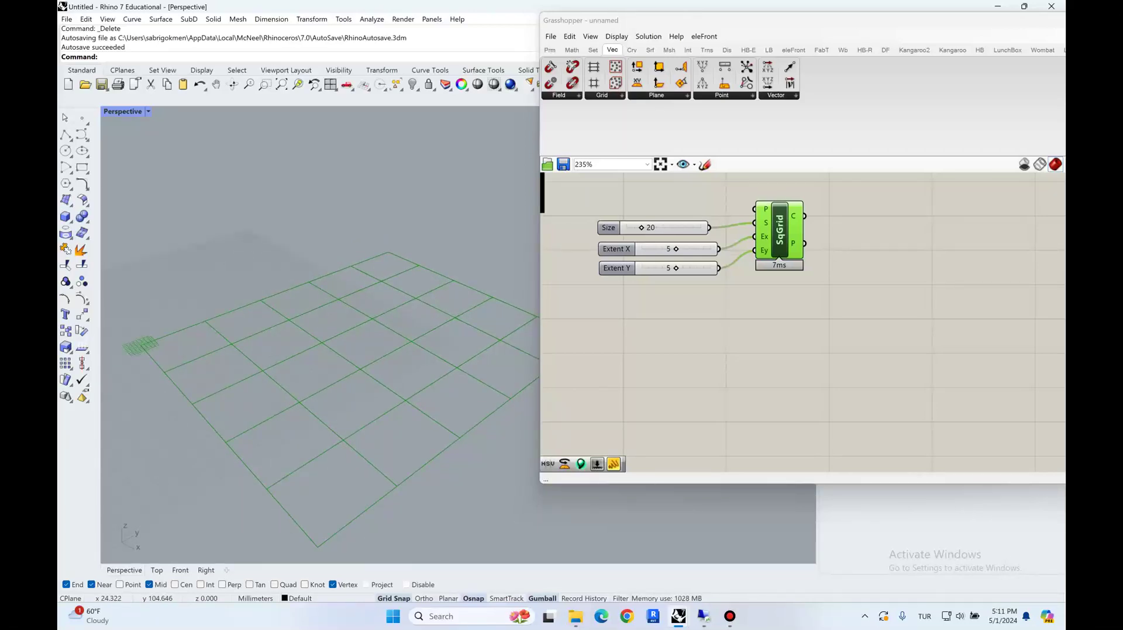
Add a Curve parameter beside the square grid component and feed it from the grid's cells output
right_click_drag(778, 304, 727, 363)
left_click_drag(729, 289, 721, 301)
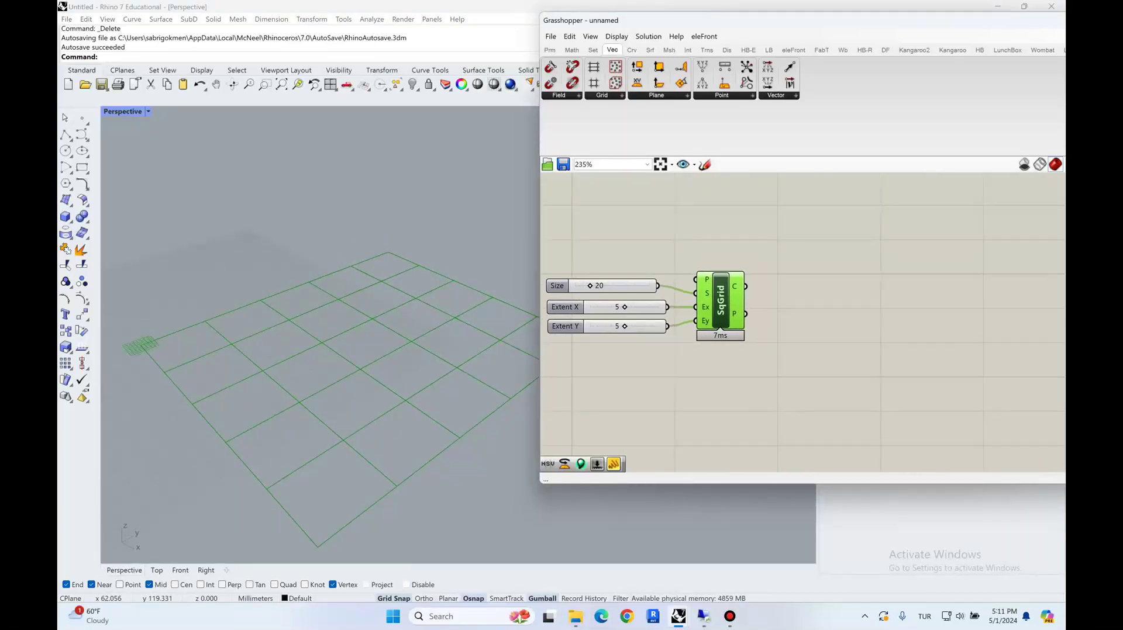
mouse_move(745, 287)
double_click(810, 281)
type("crv")
key("Return")
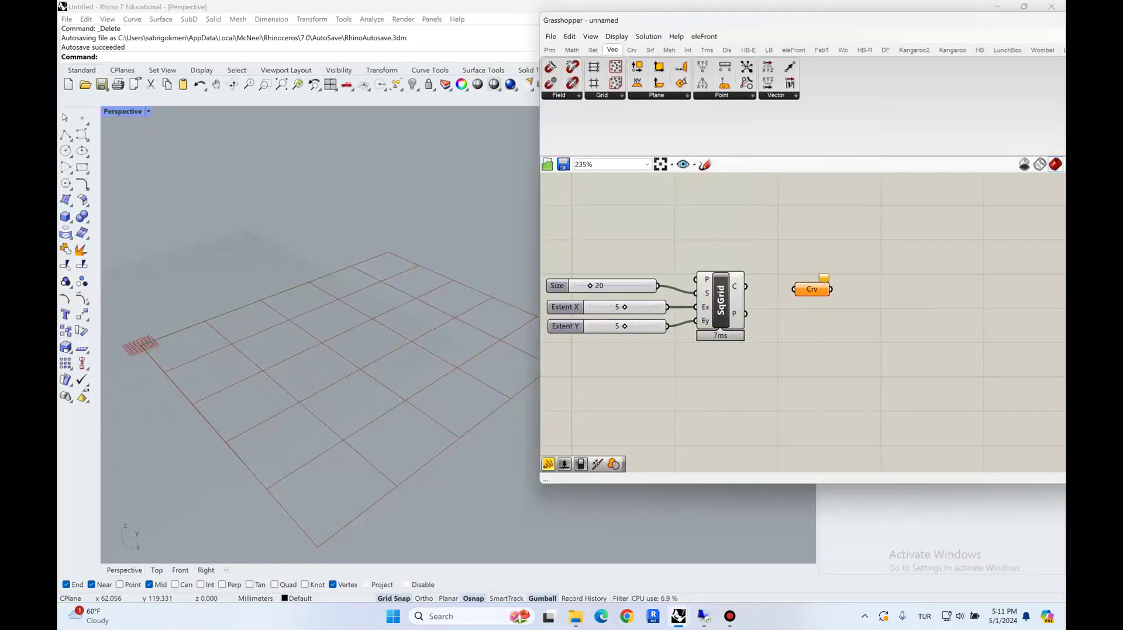
left_click_drag(812, 289, 799, 287)
Flatten the Curve parameter's data and line it up with the grid's cells output
right_click(798, 287)
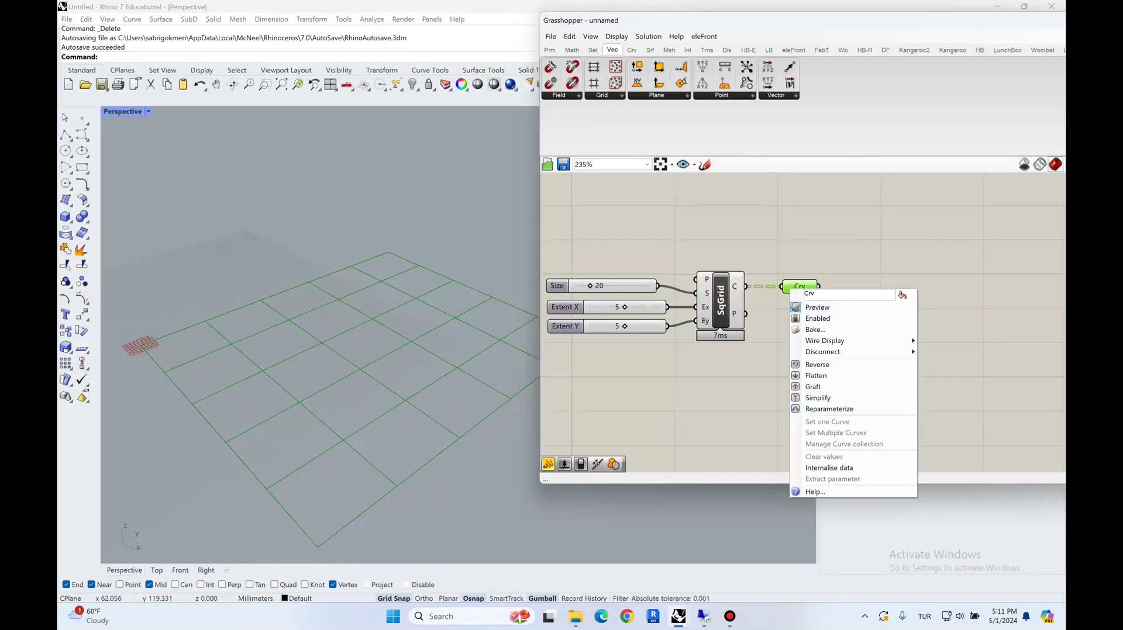
left_click(816, 375)
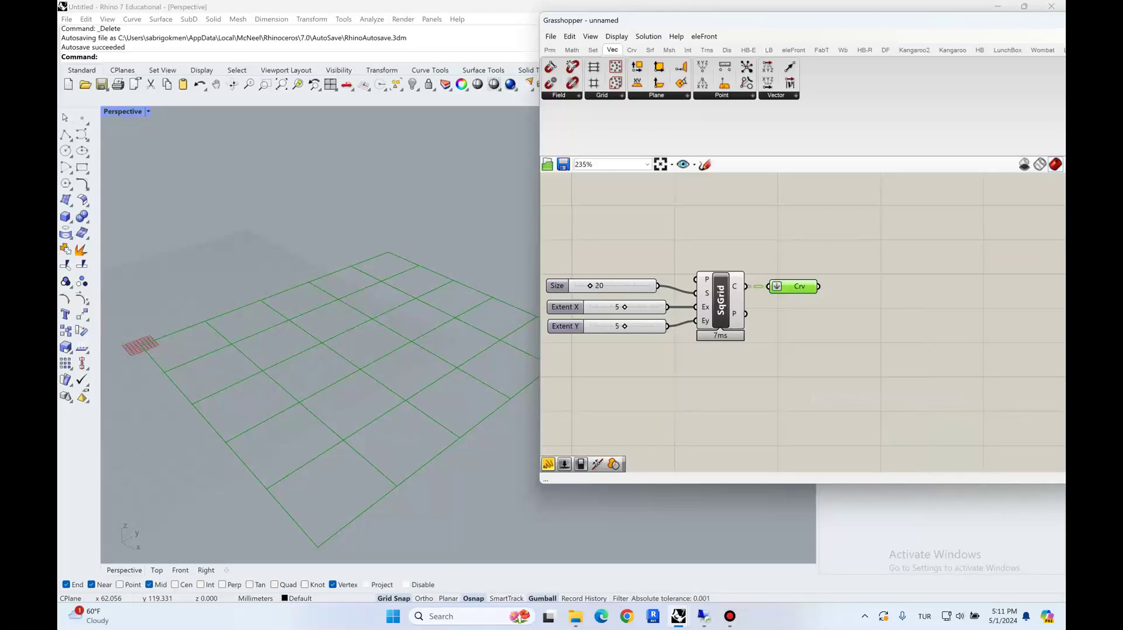
mouse_move(804, 286)
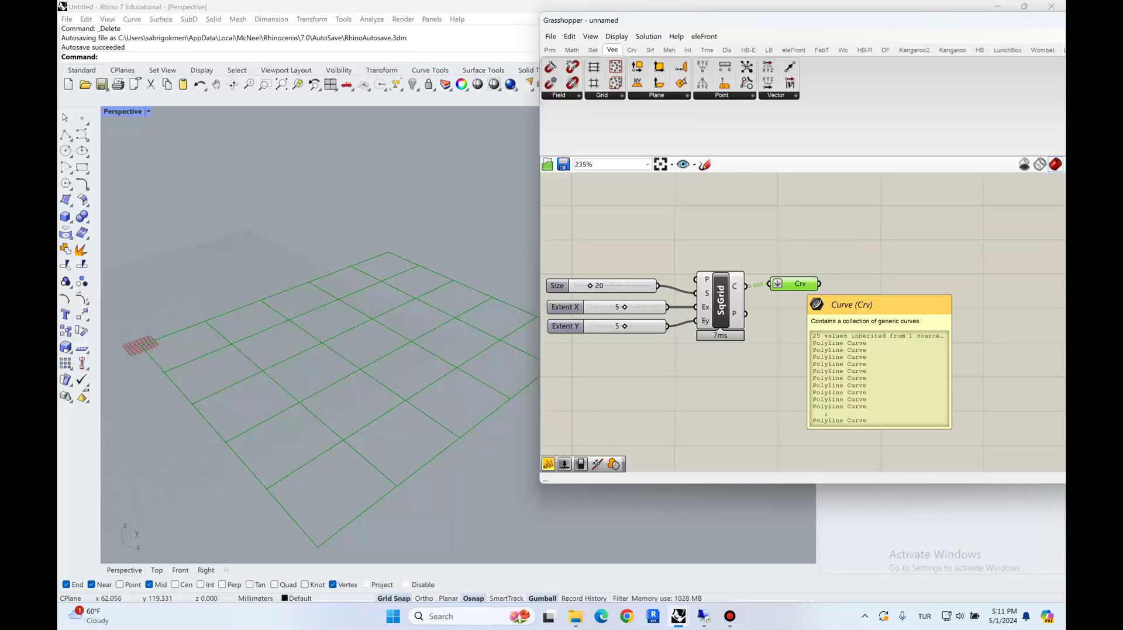
left_click_drag(804, 285, 807, 288)
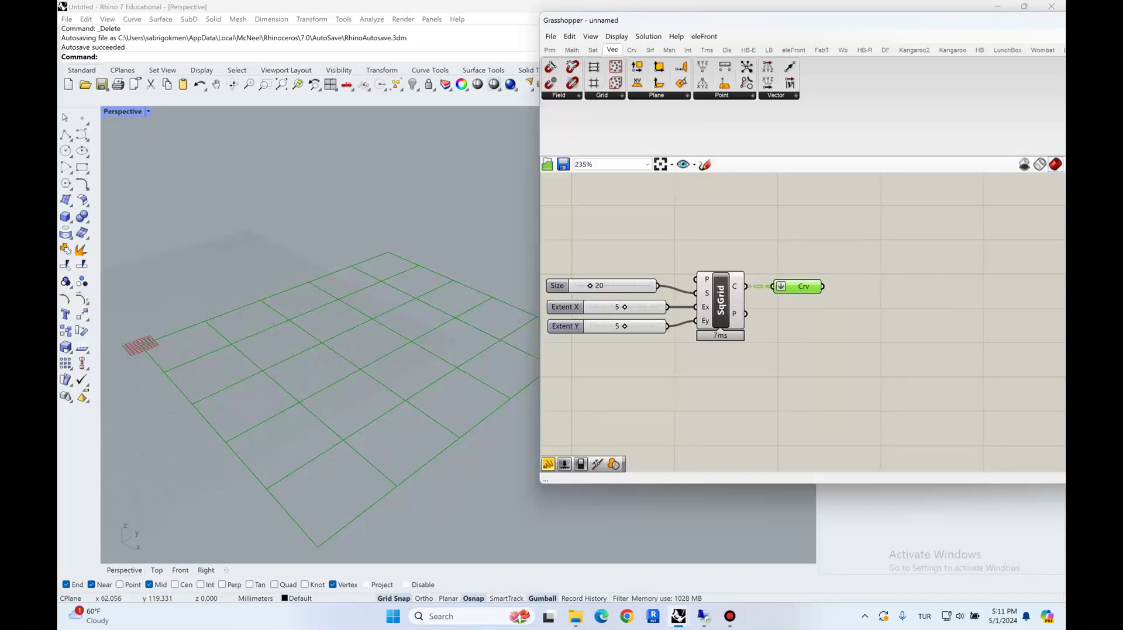
Add an Offset curve component after the Curve parameter and connect the flattened grid cells to its curve input
right_click_drag(807, 287, 702, 276)
mouse_move(703, 276)
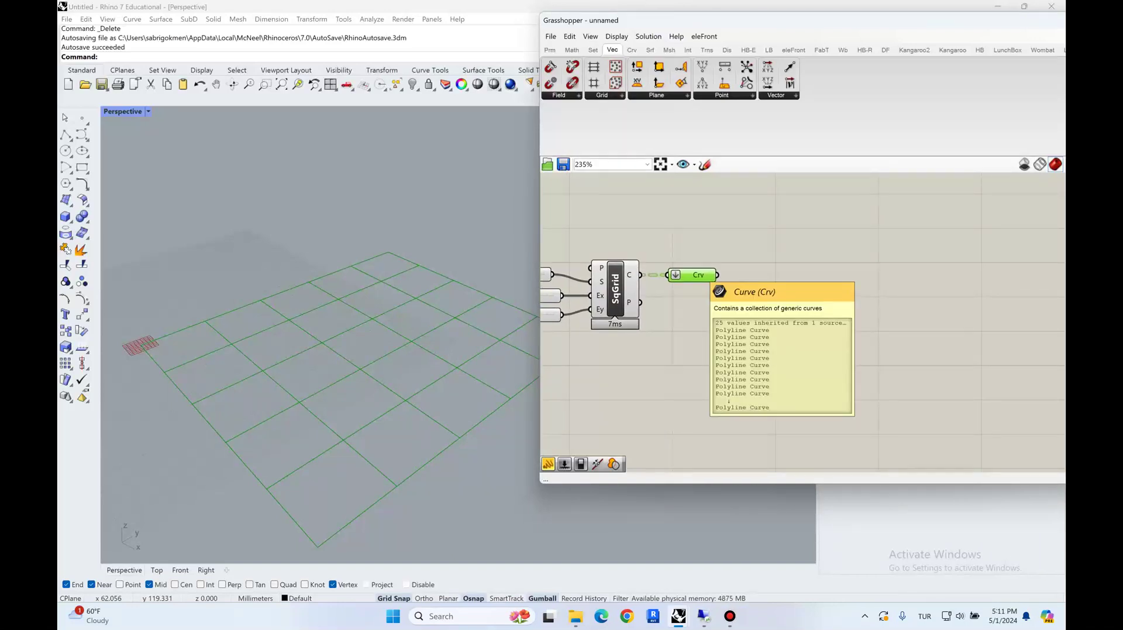
double_click(740, 279)
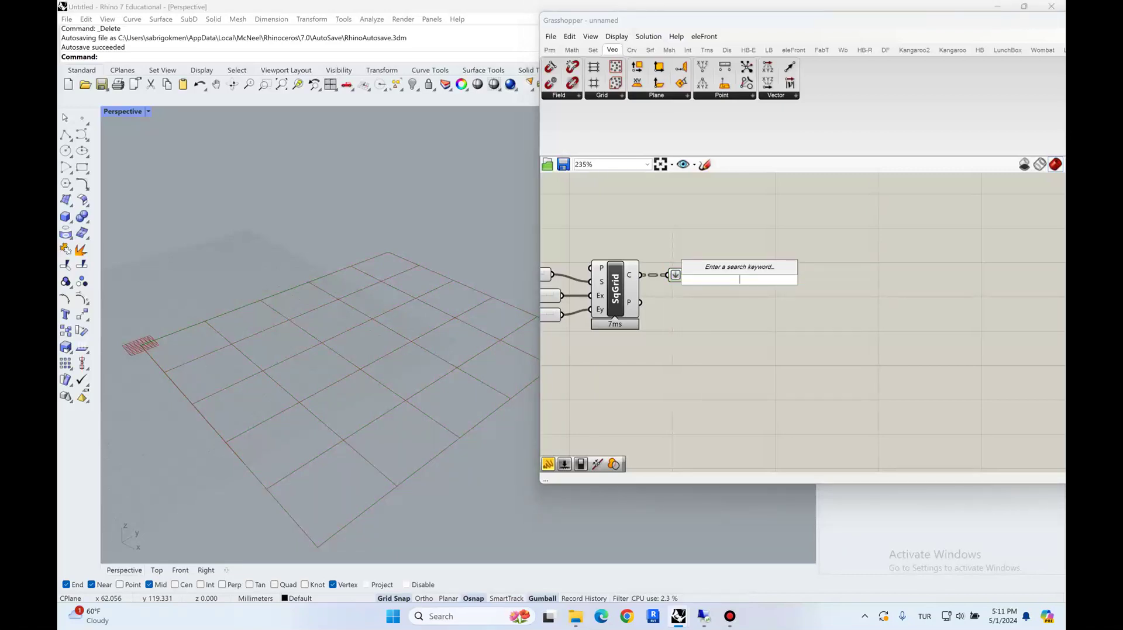
type("offset")
key("Return")
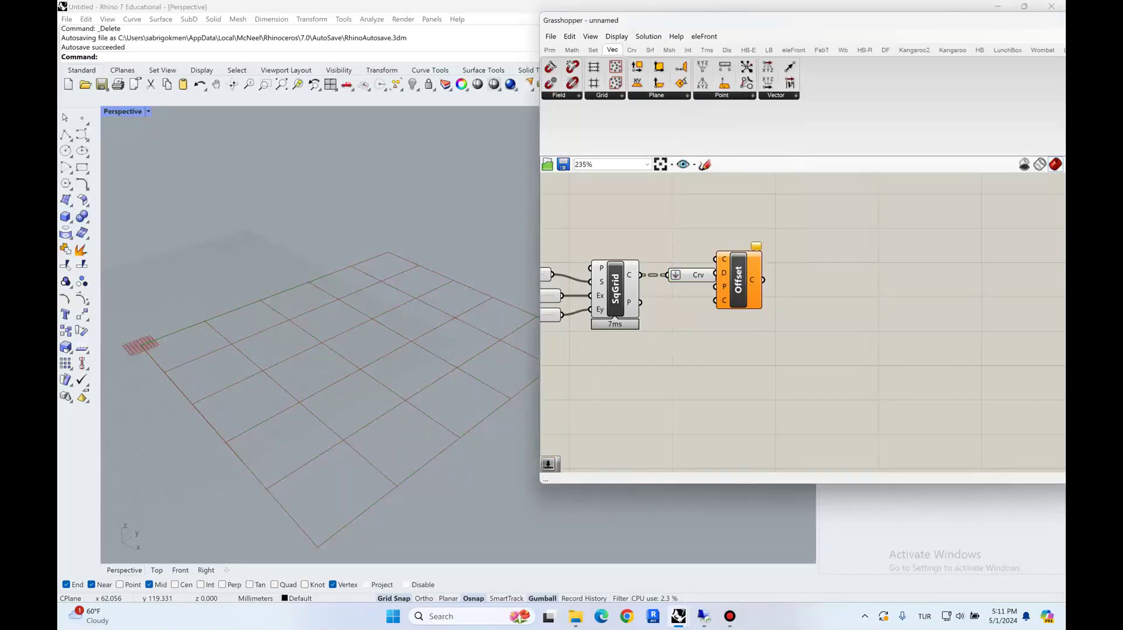
left_click_drag(732, 289, 812, 281)
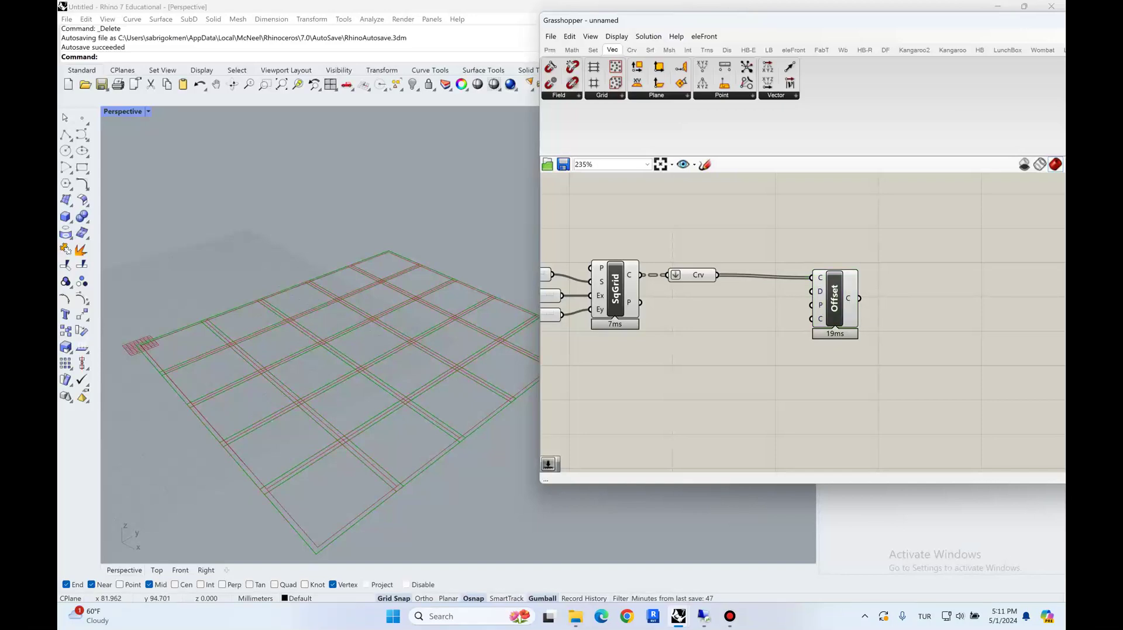
Feed the Offset component's distance input from a new number slider created at 2.5 and adjusted to 2.8
double_click(702, 329)
type("2.5")
key("Return")
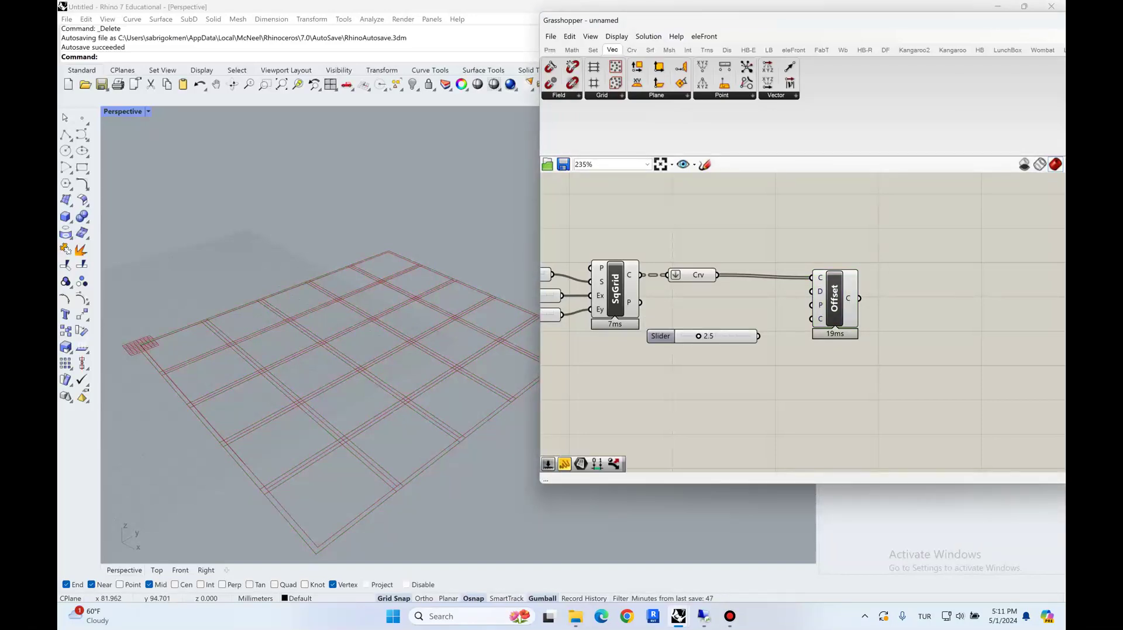
left_click_drag(779, 310, 710, 336)
right_click_drag(731, 381, 677, 371)
scroll(766, 285, "up", 4)
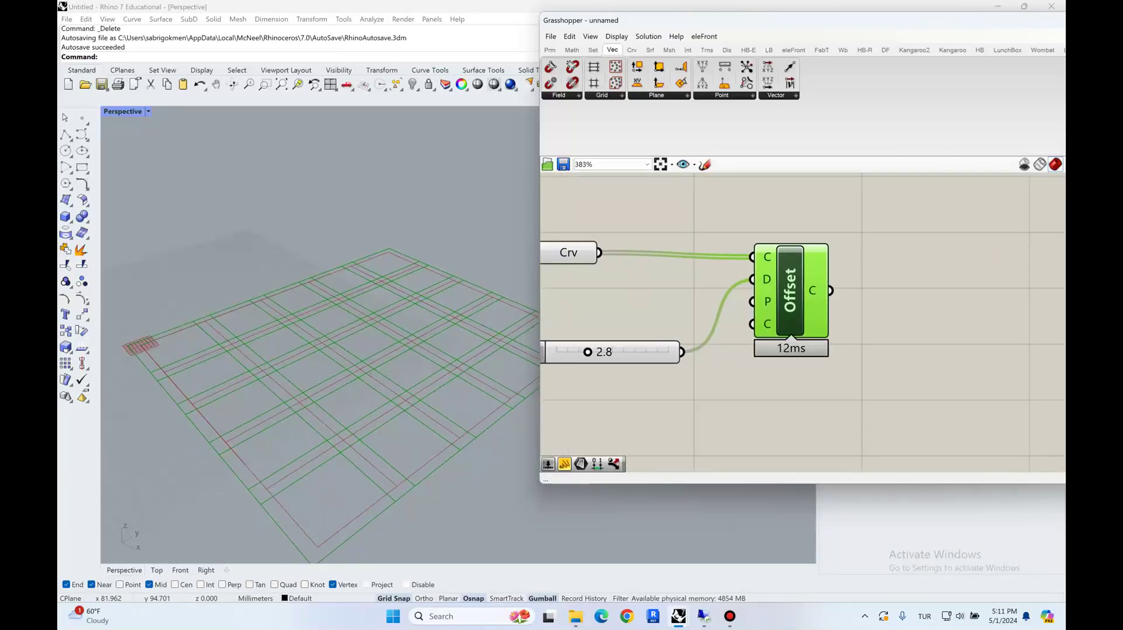
Apply the expression -x to the Offset component's distance input so the grid cells are offset inward
right_click(765, 280)
mouse_move(807, 377)
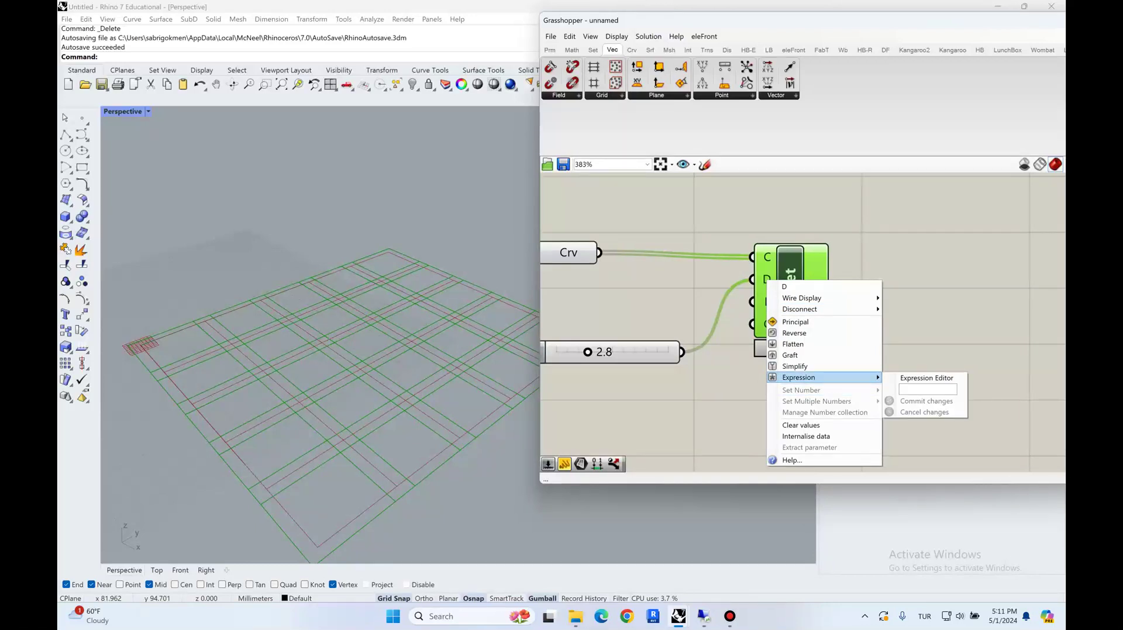
type("-x")
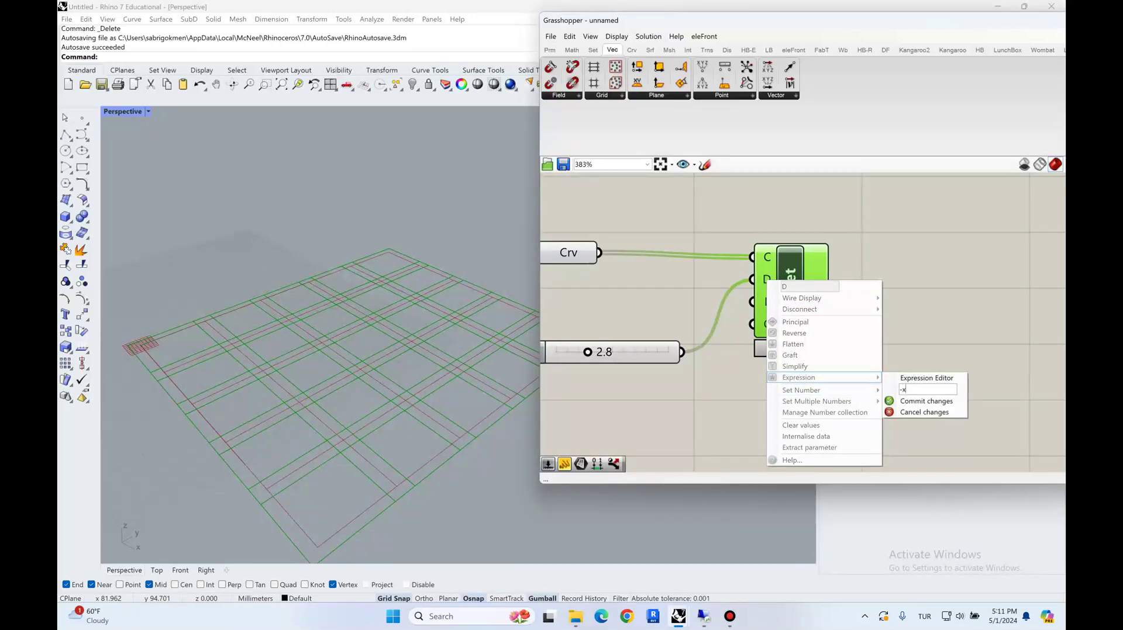
left_click(925, 401)
Reduce the offset distance slider to 1.9 and check the gaps between the plots in the viewport
right_click_drag(889, 317, 1023, 325)
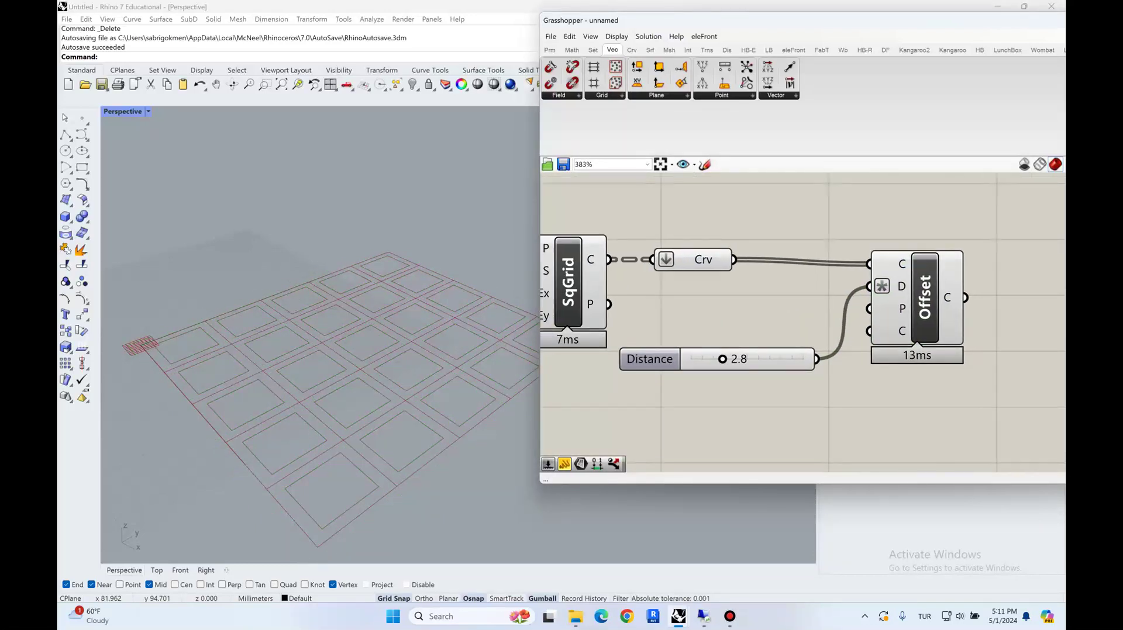
mouse_move(722, 359)
left_mouse_down()
mouse_move(709, 359)
mouse_move(741, 359)
mouse_move(711, 360)
left_mouse_up()
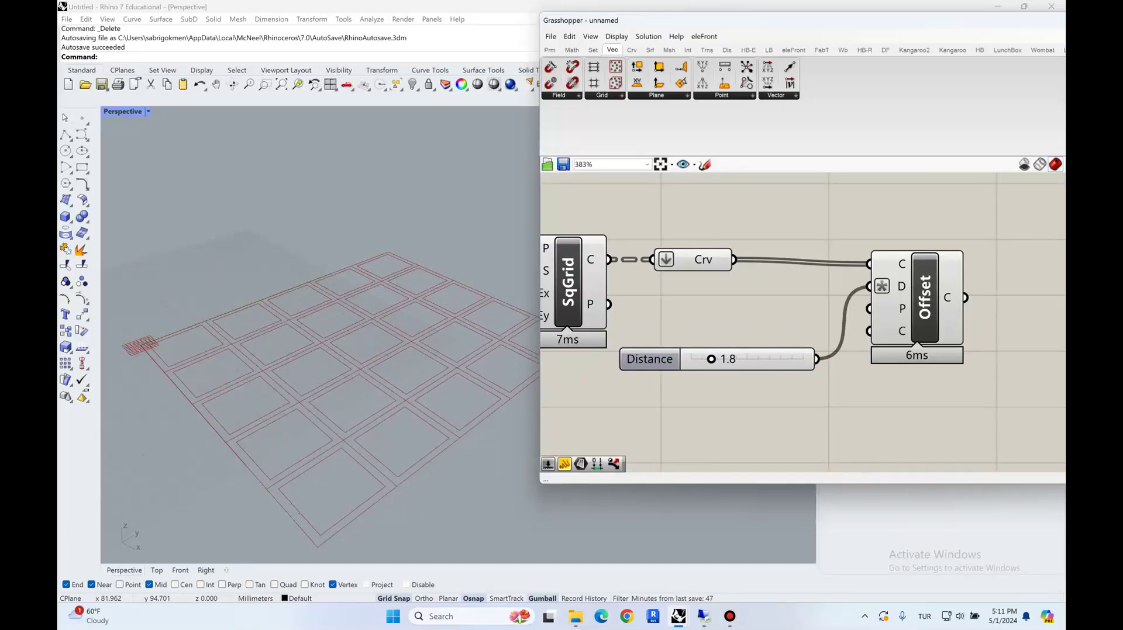
right_click_drag(425, 384, 414, 410)
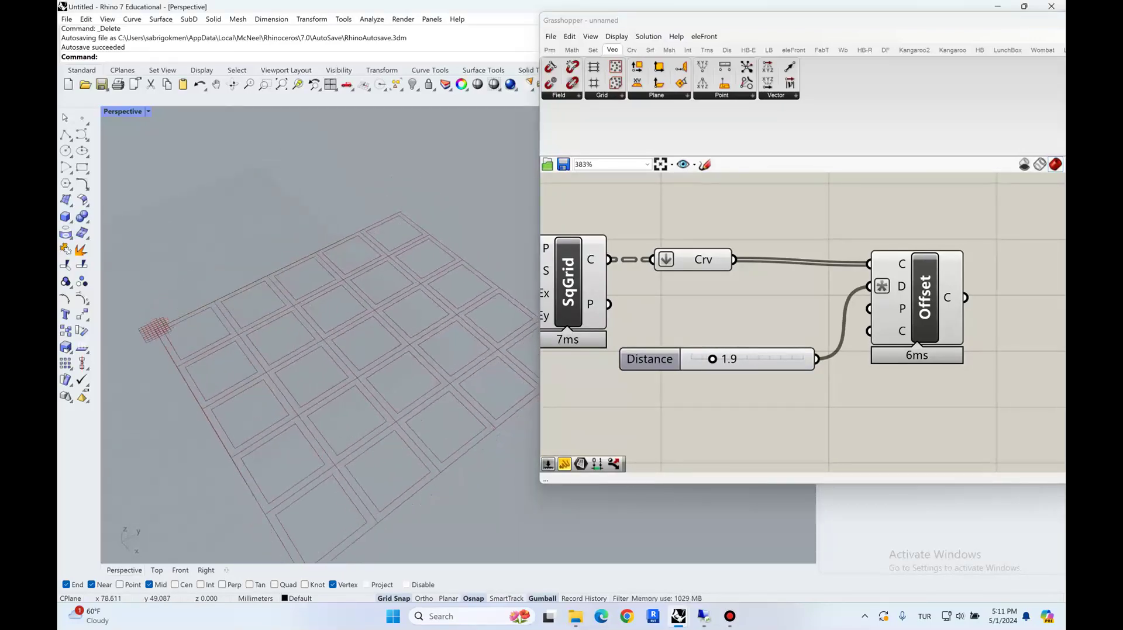
Add a Boundary Surfaces component after Offset and connect the offset curves to its edges input
right_click_drag(994, 298, 844, 281)
left_click_drag(775, 280, 779, 281)
right_click_drag(893, 282, 782, 266)
double_click(782, 266)
type("boundar")
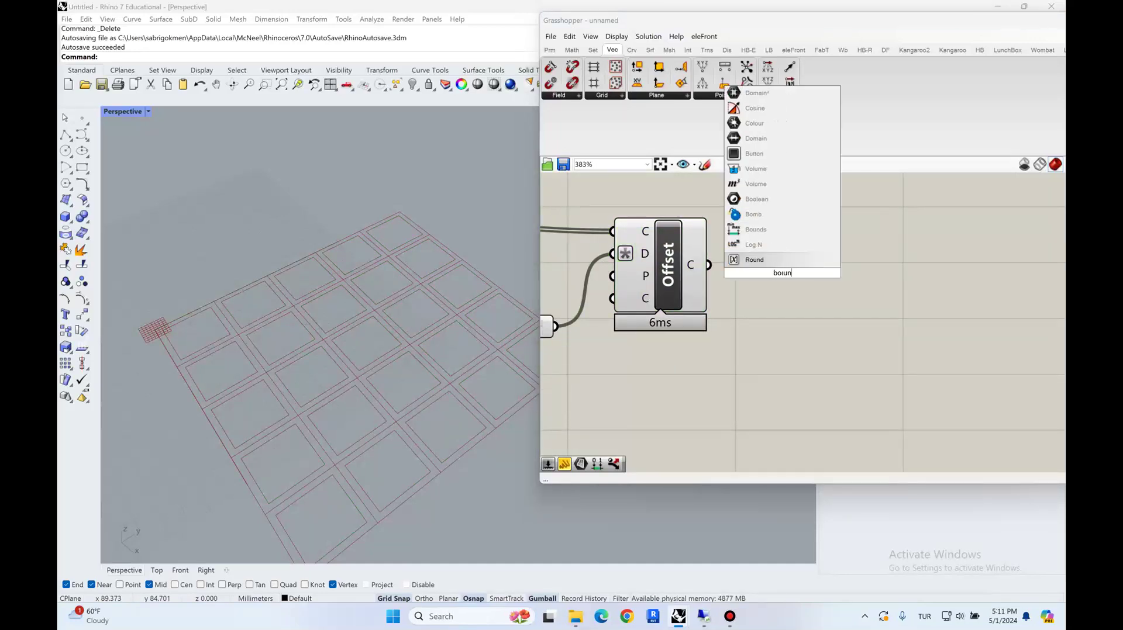
key("BackSpace")
key("BackSpace")
key("BackSpace")
key("BackSpace")
key("BackSpace")
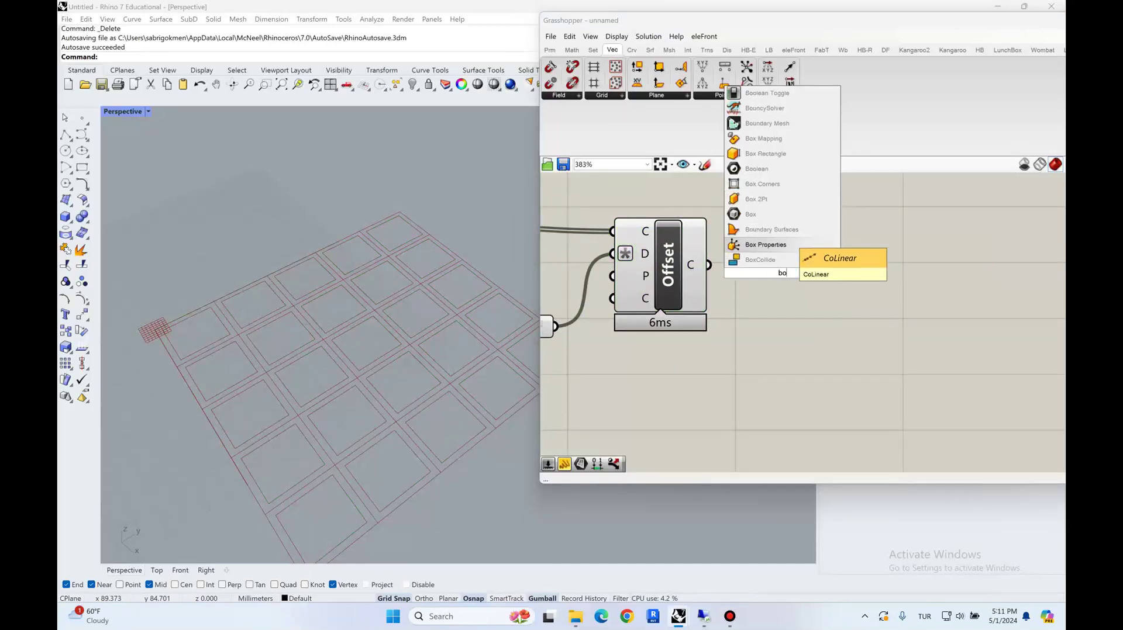
type("undar")
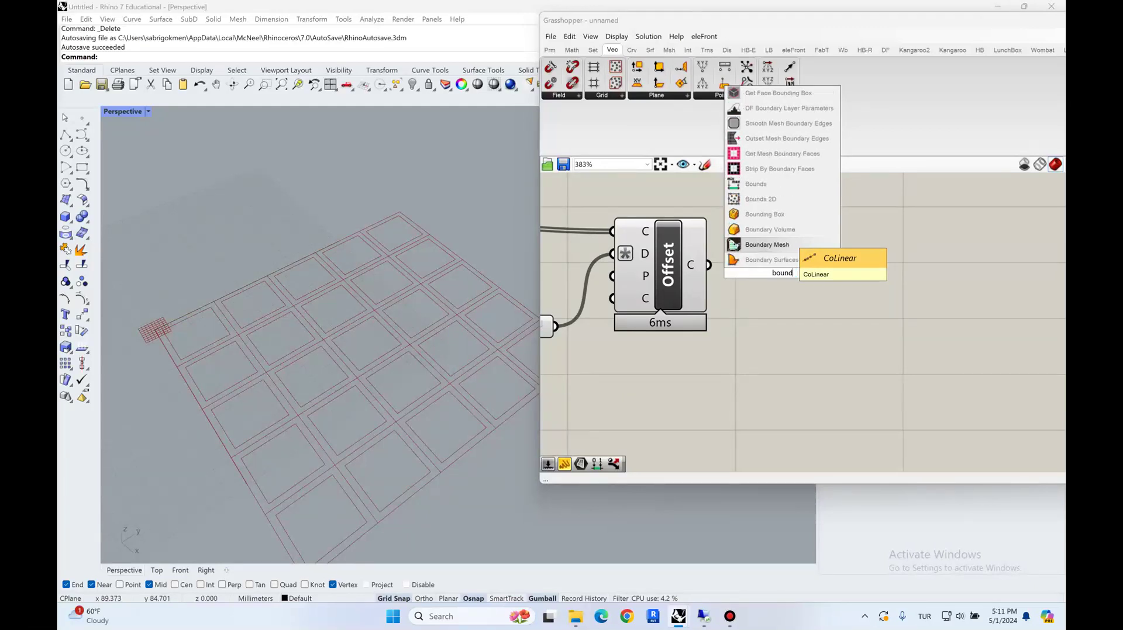
key("Down")
key("Down")
key("Return")
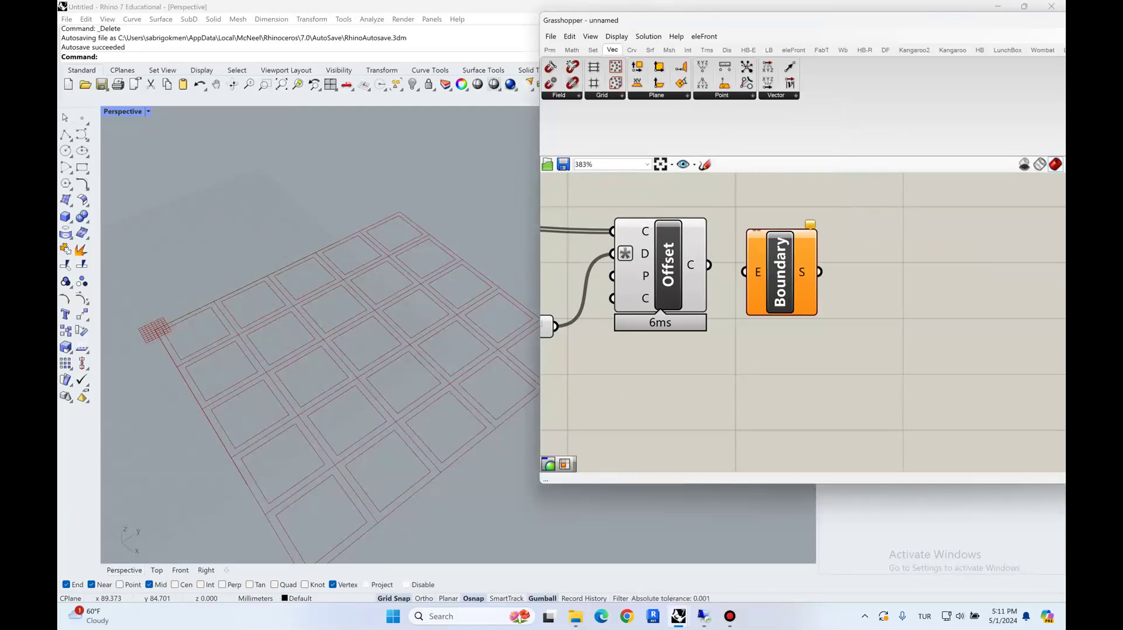
left_click_drag(779, 272, 784, 265)
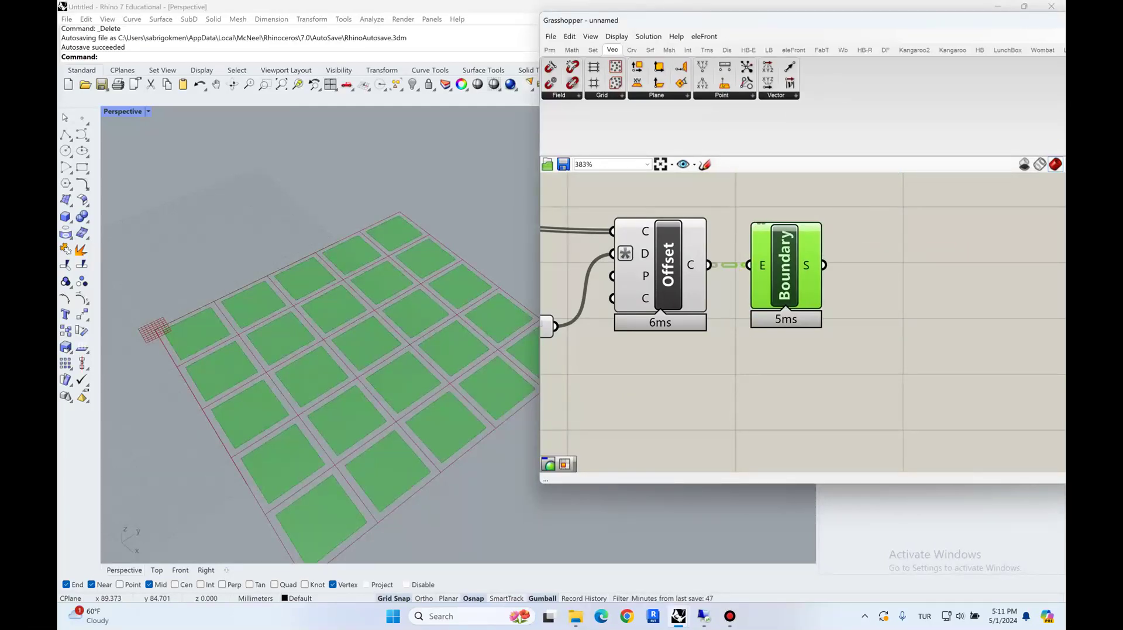
Add an Isotrim component after Boundary Surfaces and connect the boundary surfaces to its surface input
mouse_move(810, 265)
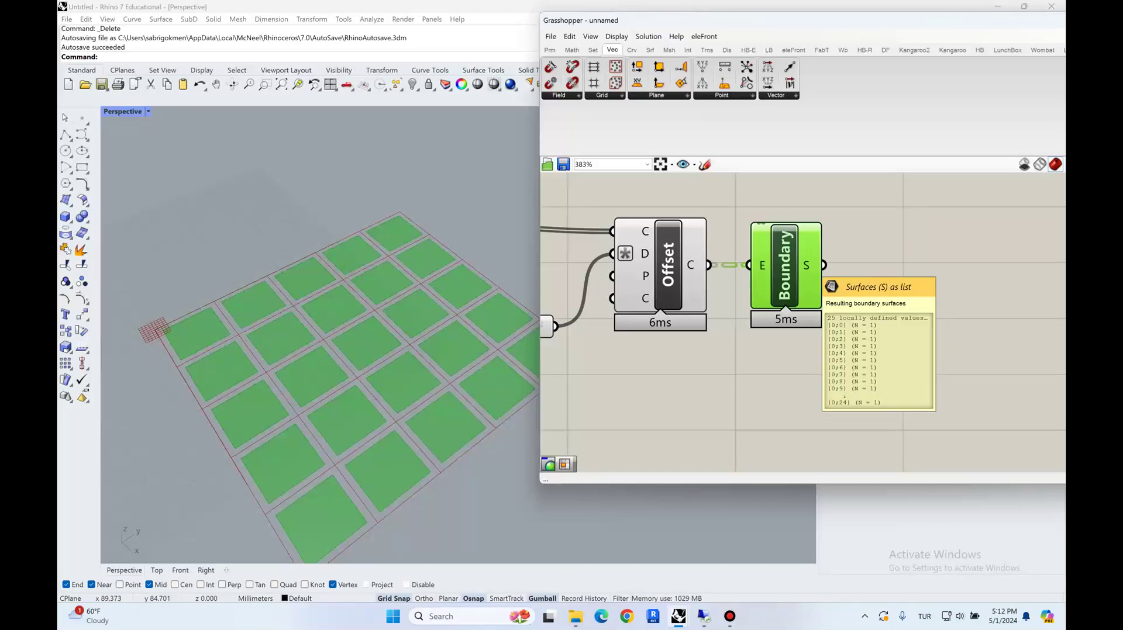
left_click(928, 293)
right_click_drag(929, 293, 807, 275)
double_click(808, 275)
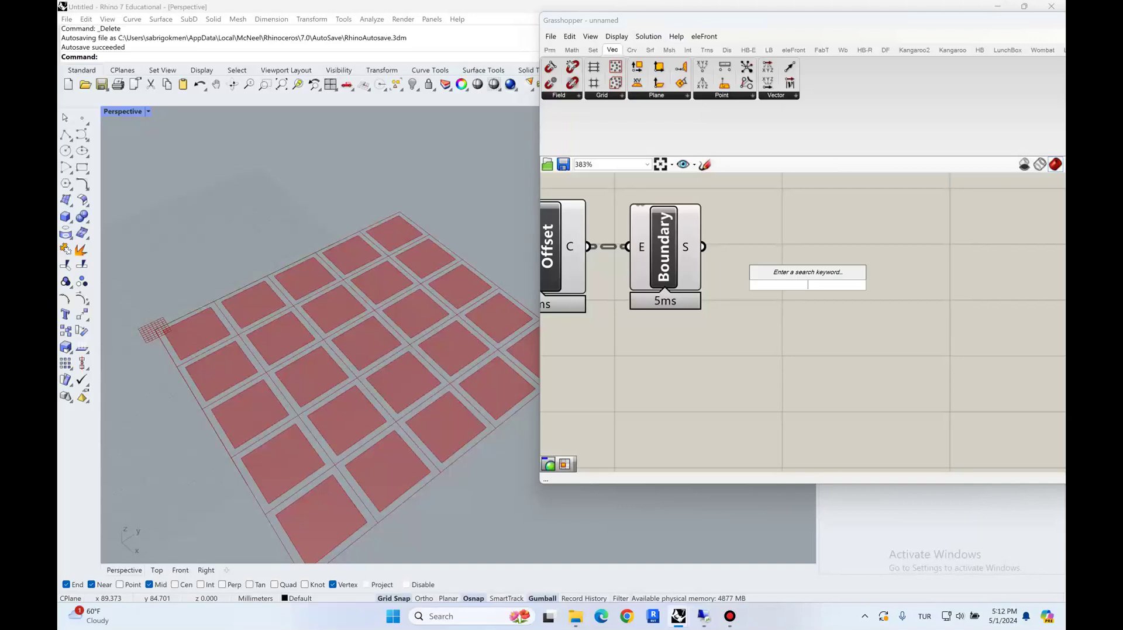
type("iso")
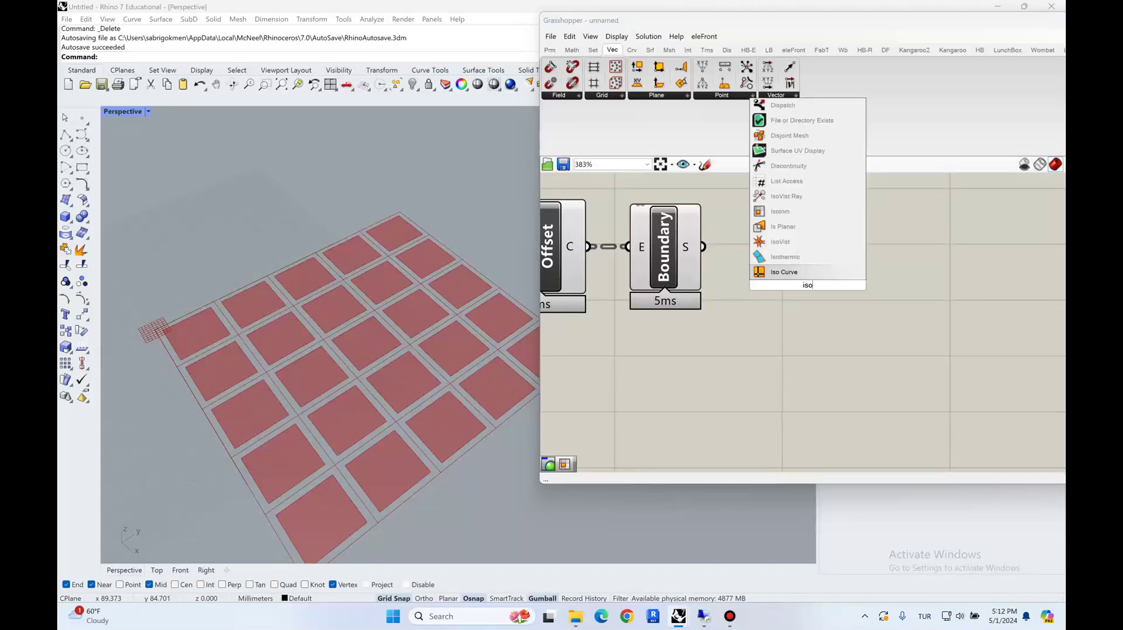
type("tr")
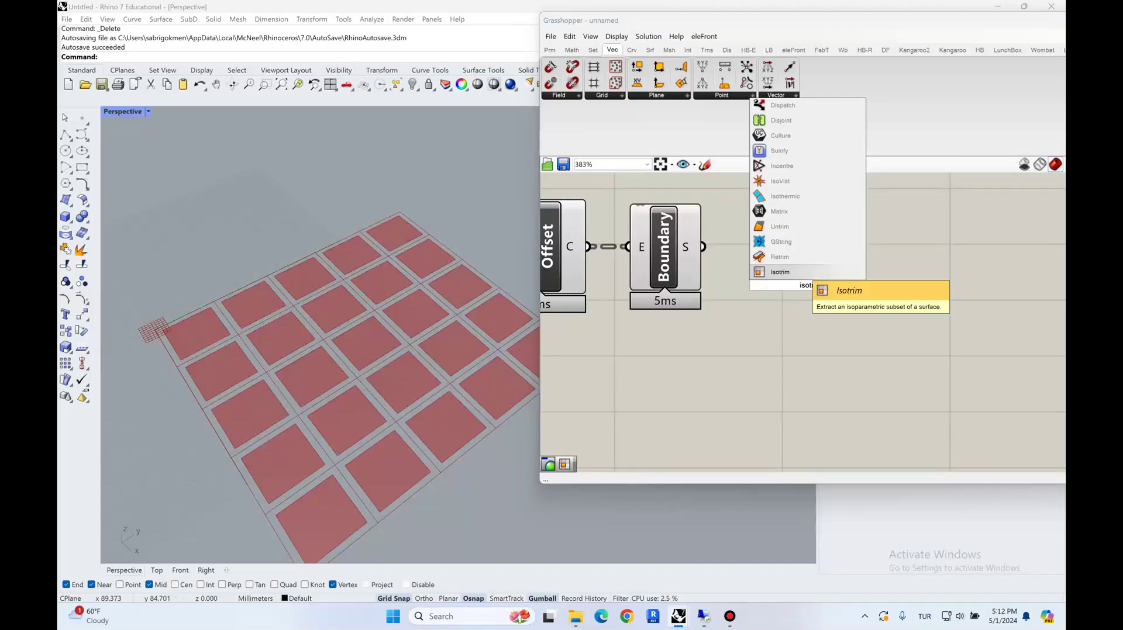
left_click(808, 272)
left_click_drag(807, 284, 928, 263)
left_click_drag(703, 246, 890, 248)
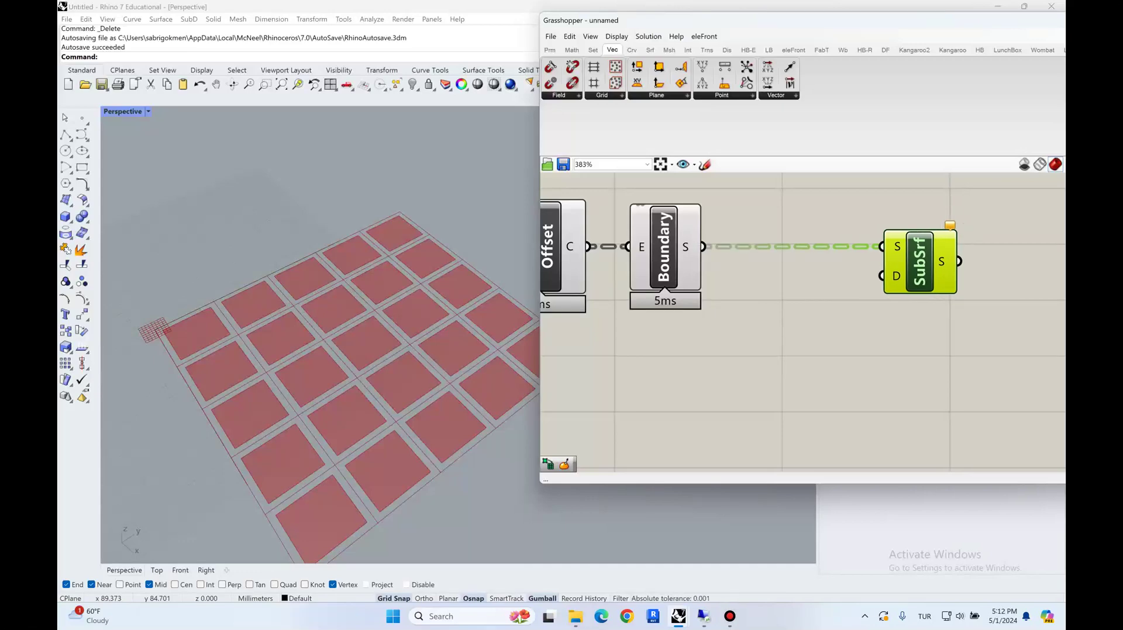
Add a Divide Domain² component below Isotrim and connect the boundary surfaces to its domain input
scroll(320, 334, "down", 1)
scroll(320, 335, "up", 5)
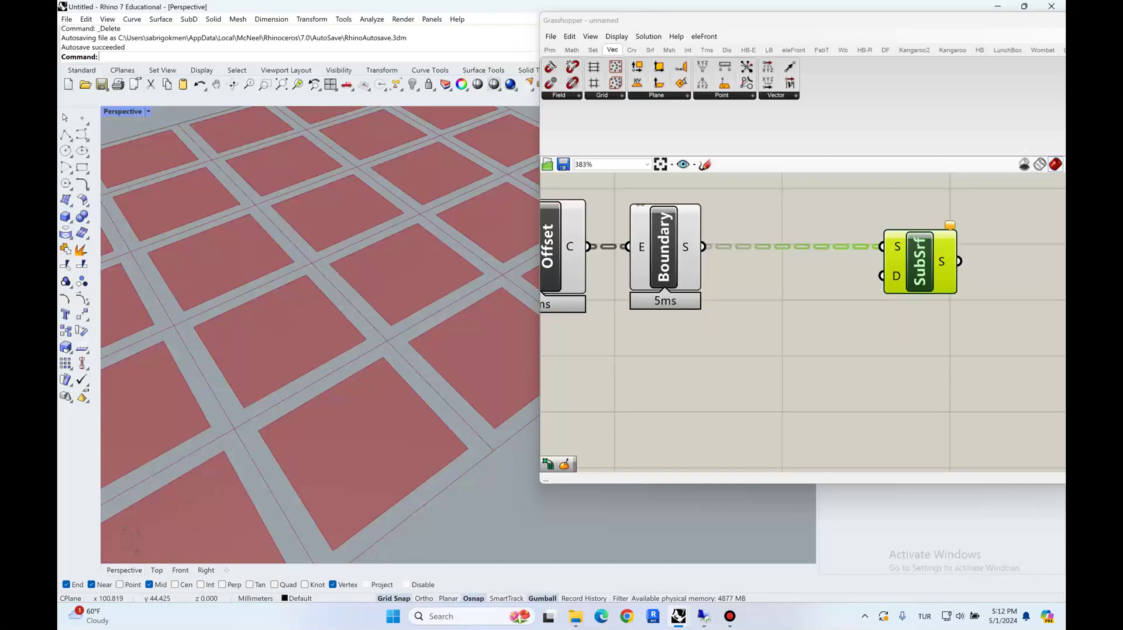
double_click(818, 353)
type("dom")
key("BackSpace")
key("BackSpace")
key("BackSpace")
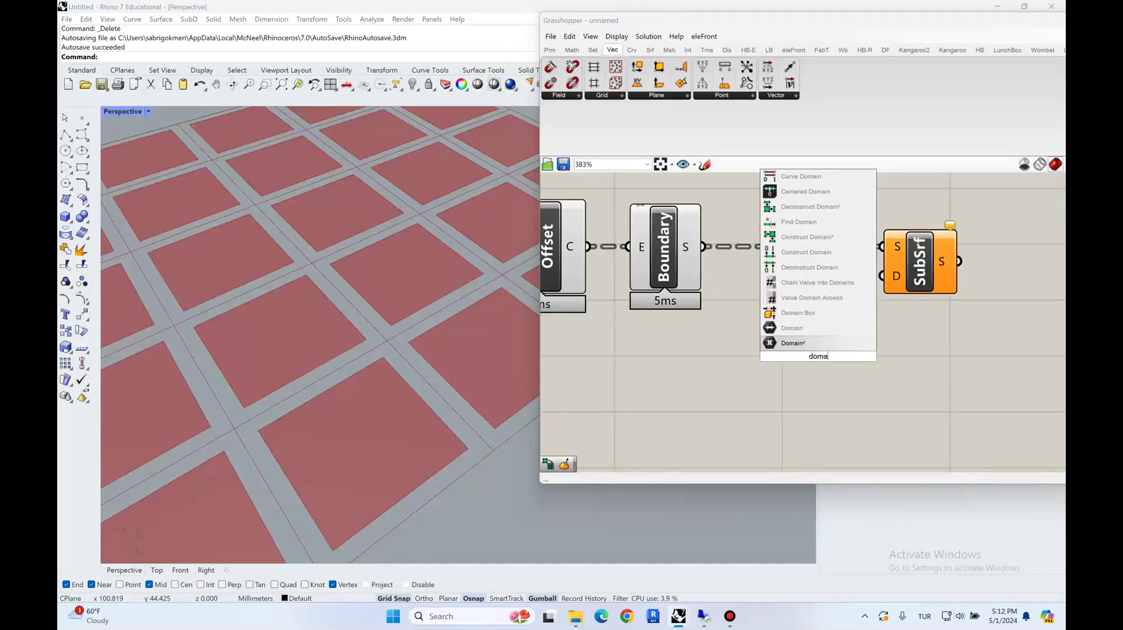
type("divide domain")
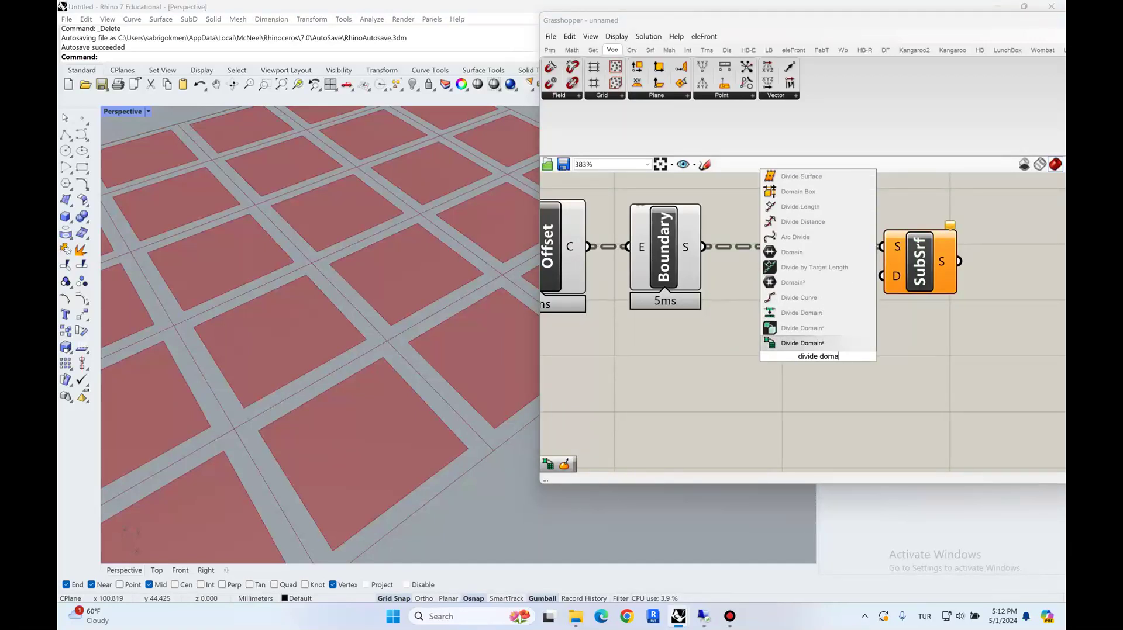
left_click(812, 343)
left_click_drag(813, 342, 829, 351)
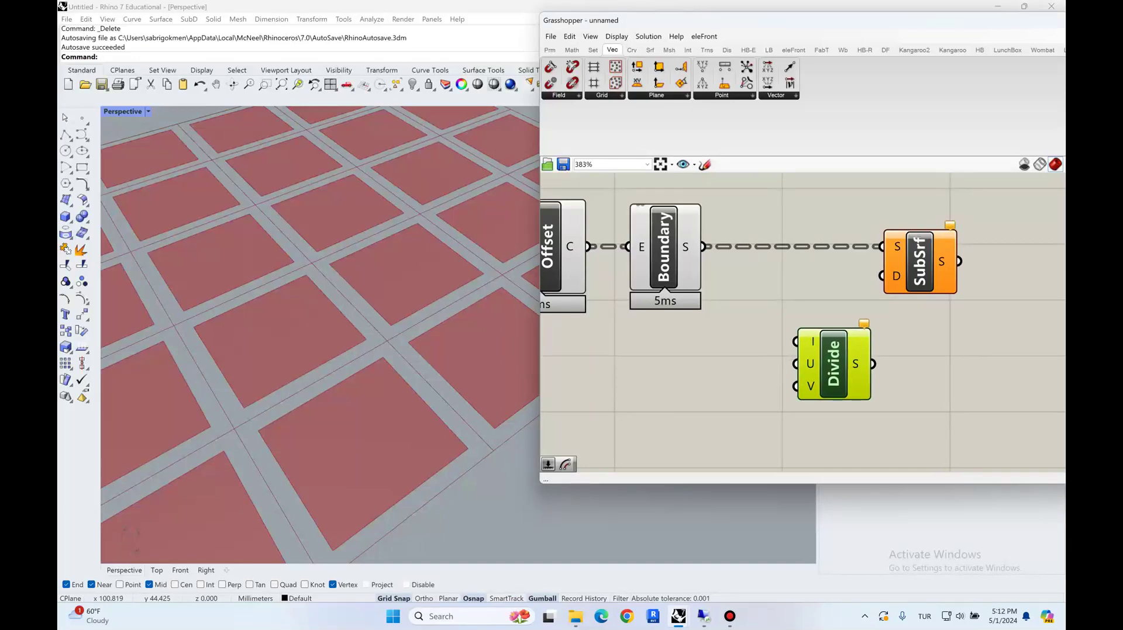
left_click_drag(703, 247, 795, 342)
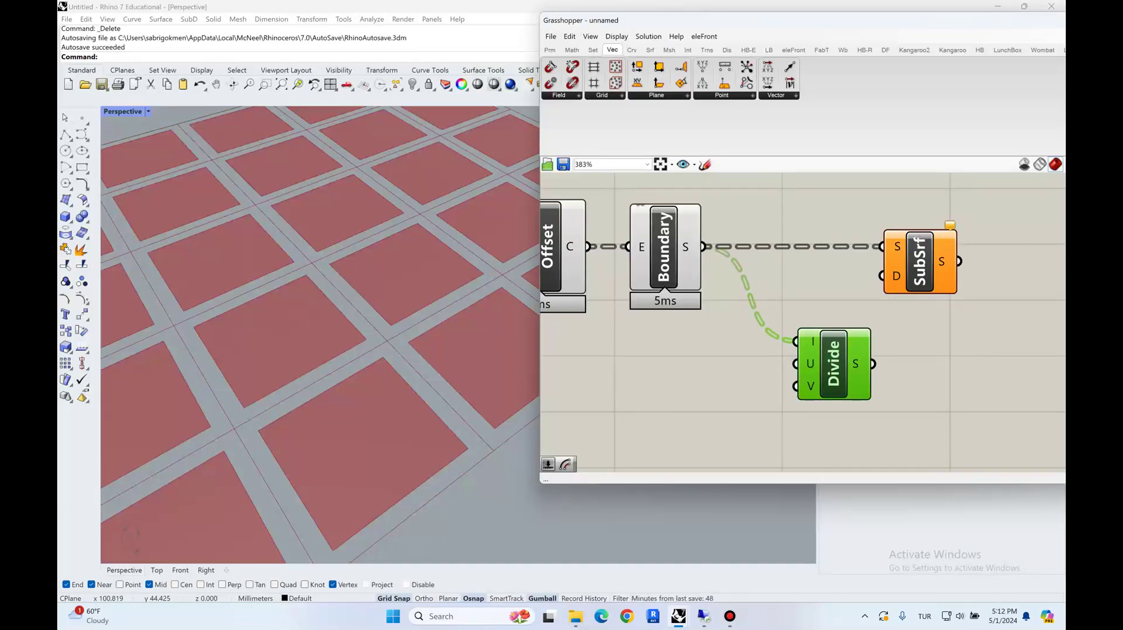
Create a number slider set to 3 and connect it to the Divide Domain² component's U count
double_click(676, 367)
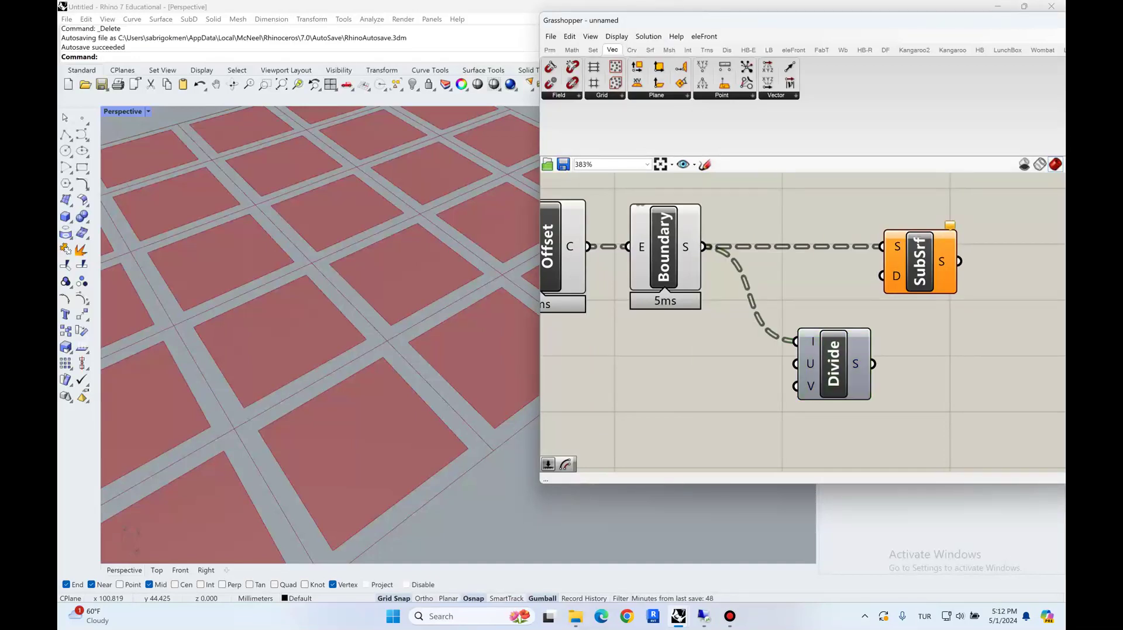
type("slider")
key("Return")
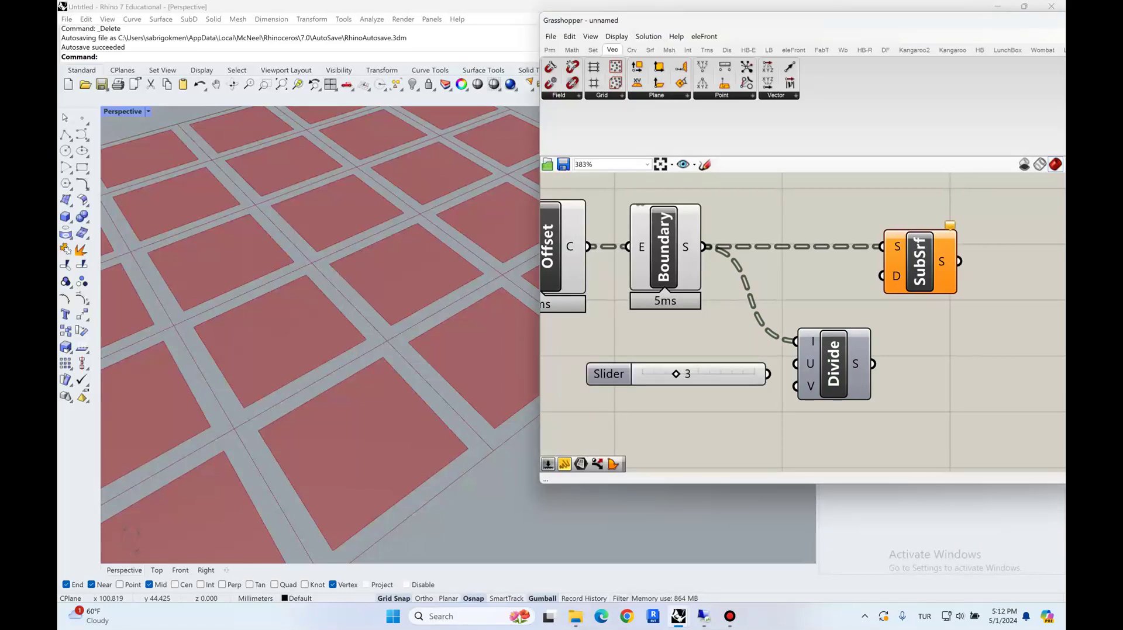
left_click_drag(608, 373, 598, 368)
left_click_drag(758, 368, 795, 364)
left_click_drag(607, 367, 579, 364)
Create a second number slider set to 3, connect it to the V count, and align it under the first
double_click(688, 389)
type("3")
key("Return")
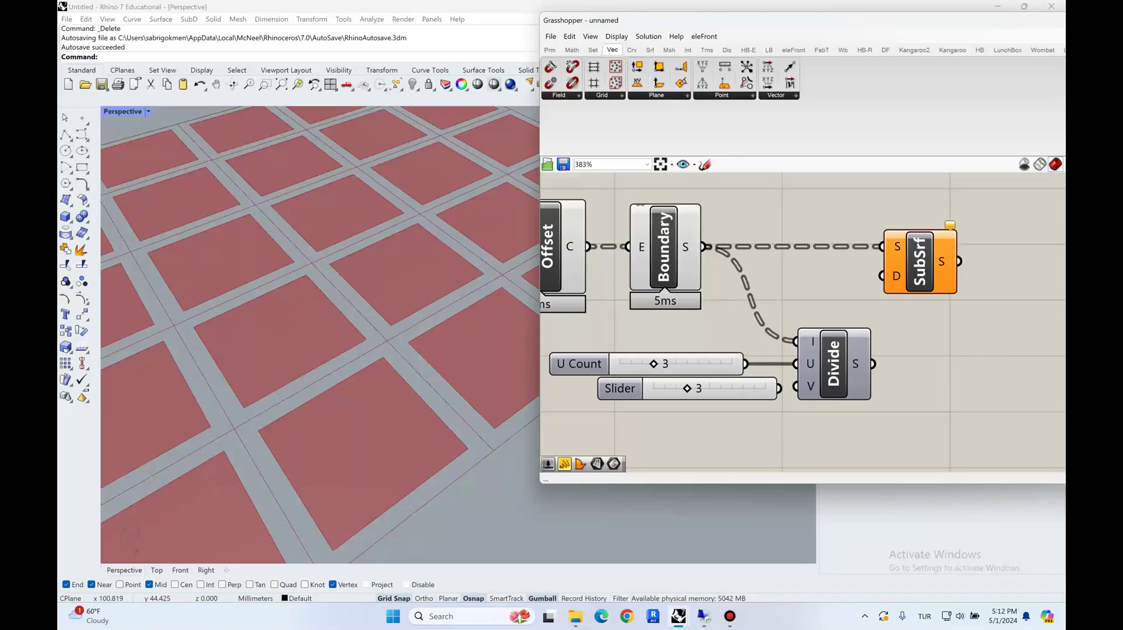
left_click_drag(781, 388, 795, 386)
left_click_drag(622, 389, 584, 396)
Connect the divided domain segments to the Isotrim domain input, space the component out, and inspect its surface output
left_click_drag(872, 364, 993, 261)
left_click(993, 345)
right_click_drag(409, 345, 433, 274)
scroll(319, 264, "up", 3)
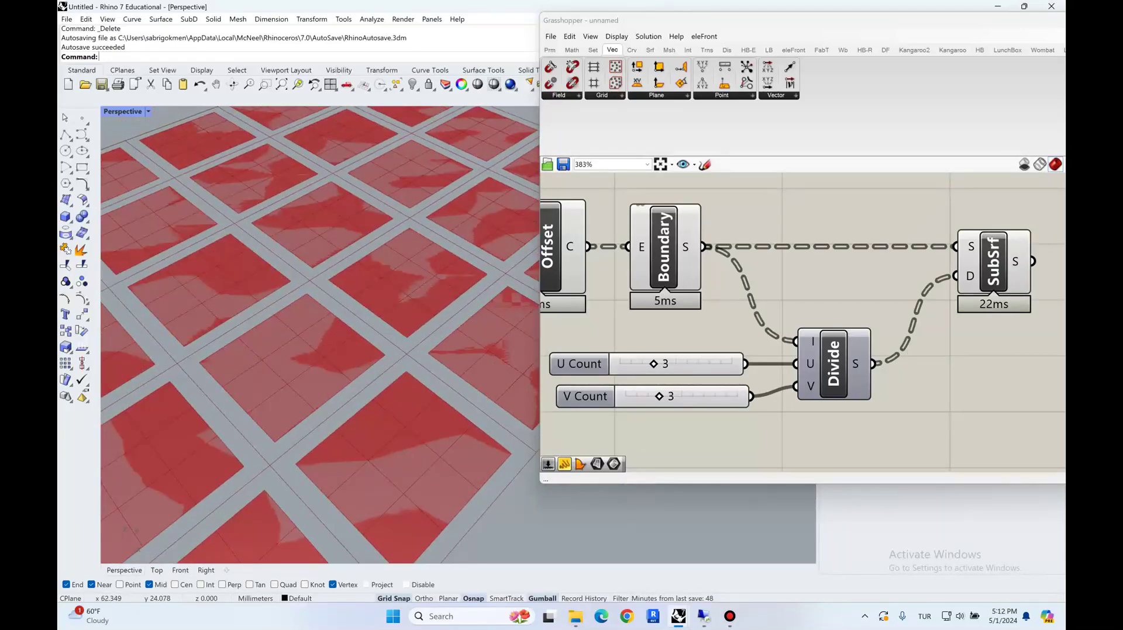
right_click_drag(993, 345, 722, 322)
left_click(865, 257)
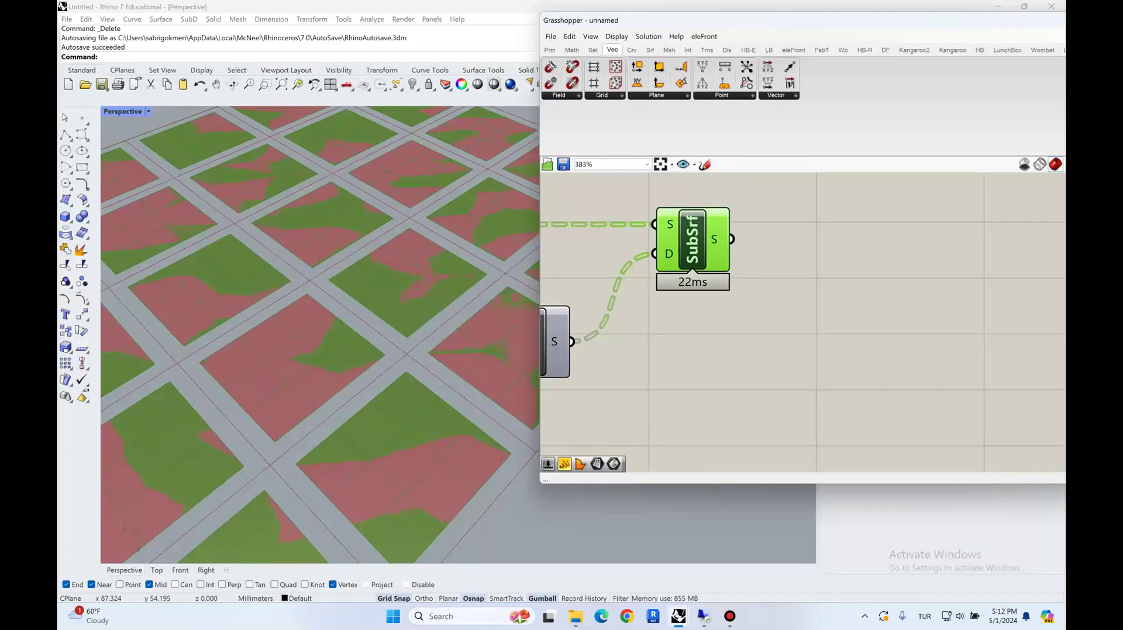
mouse_move(716, 245)
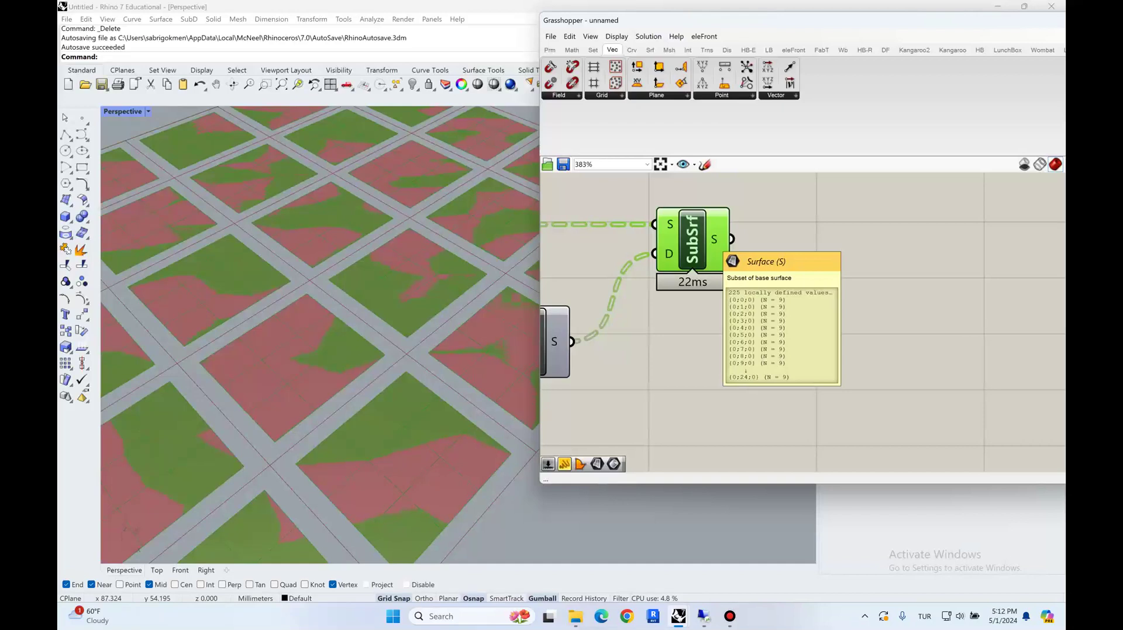
Add a Surface parameter after Isotrim and feed it from the subdivided surfaces output
right_click_drag(848, 258, 766, 246)
double_click(766, 246)
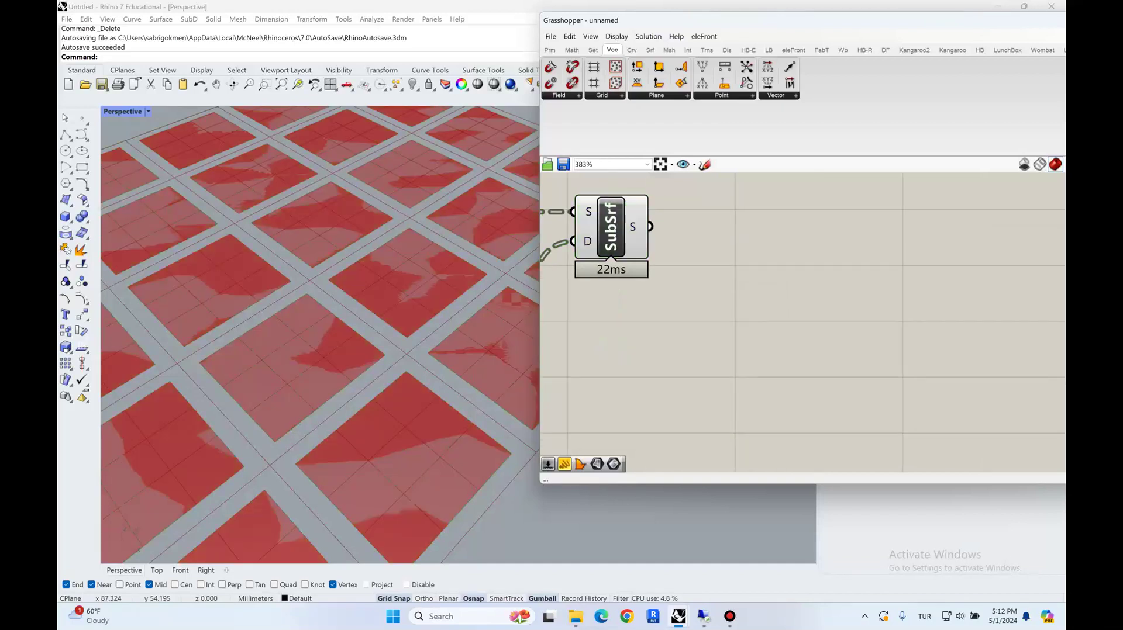
scroll(975, 347, "down", 2)
scroll(789, 314, "down", 2)
double_click(790, 285)
type("srf")
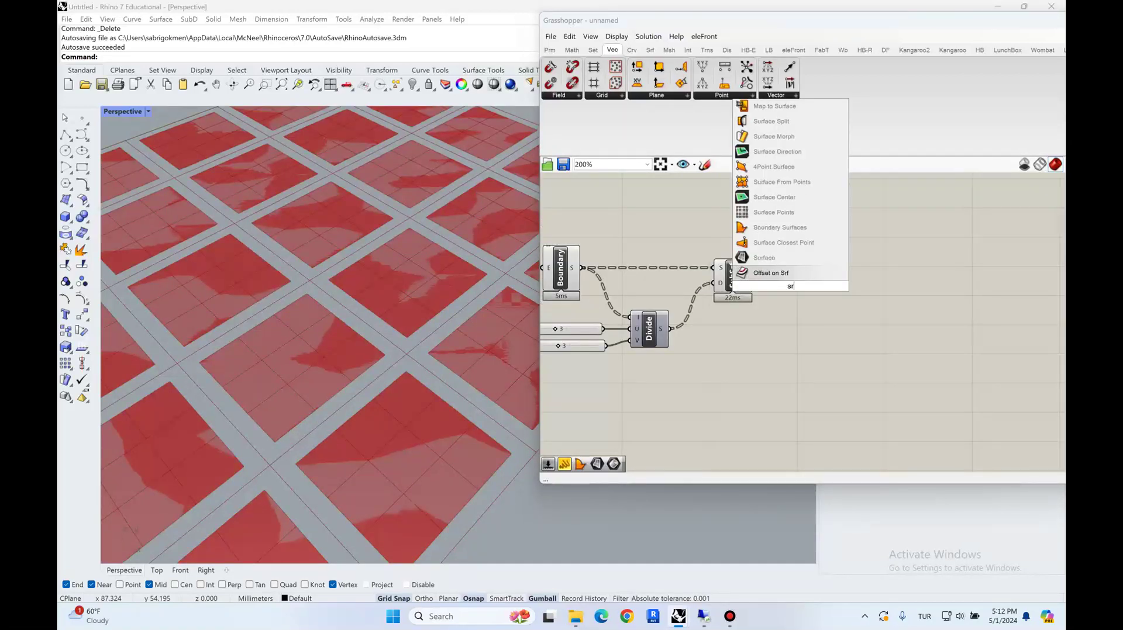
left_click(766, 258)
left_click_drag(754, 276, 775, 286)
left_click_drag(787, 287, 786, 277)
Flatten the Surface parameter's data, line it up after Isotrim, and check its list of surfaces
right_click(787, 277)
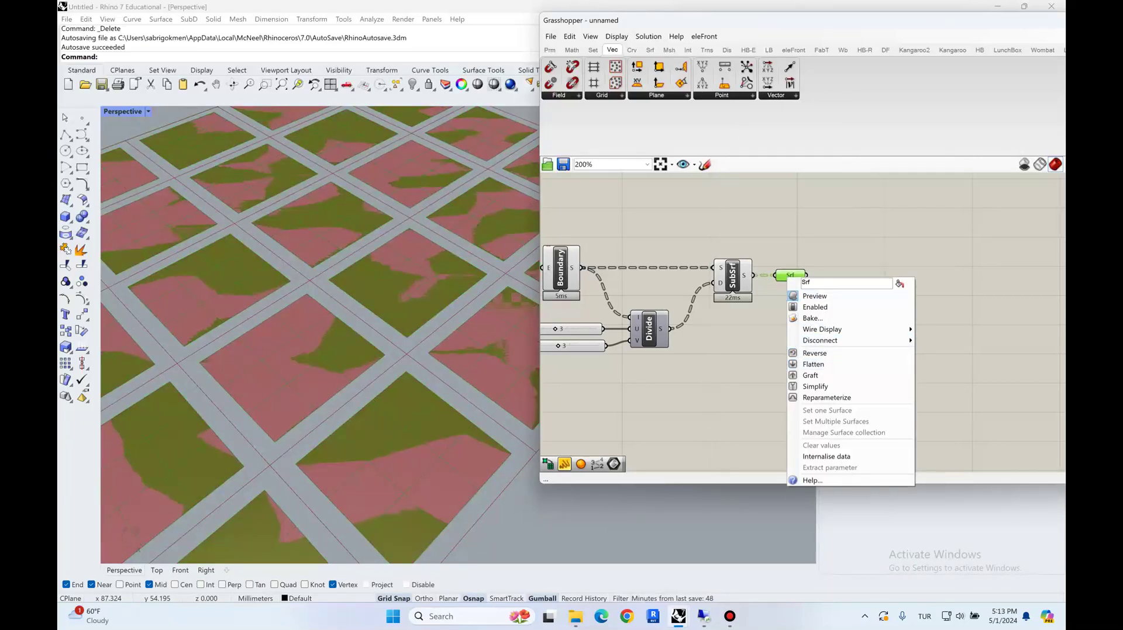
left_click(814, 364)
left_click_drag(789, 275, 796, 275)
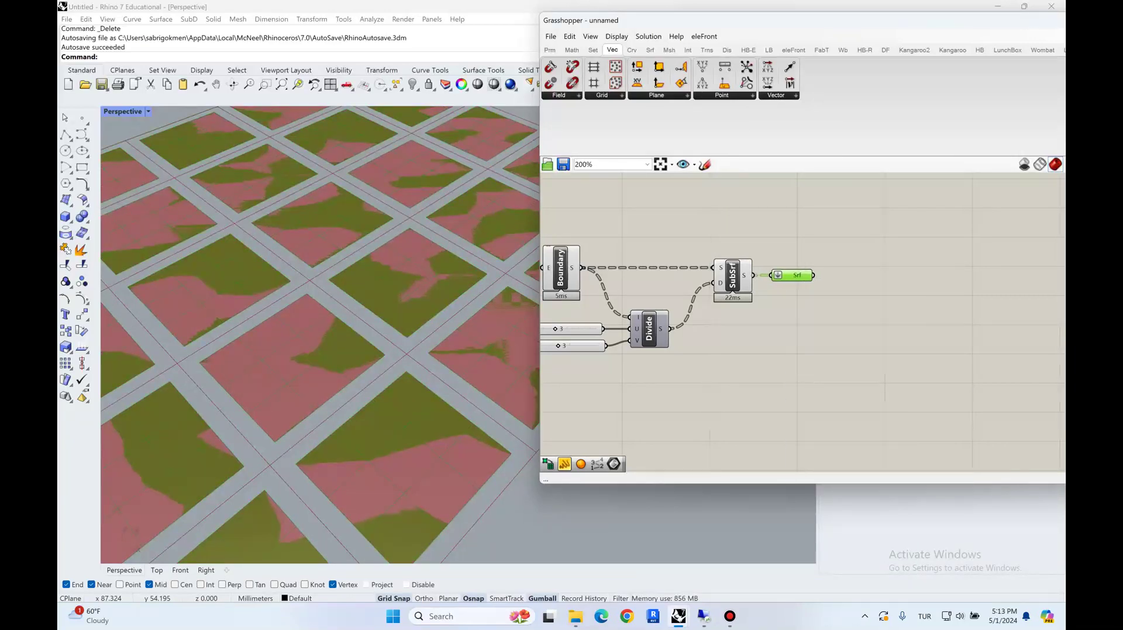
mouse_move(797, 276)
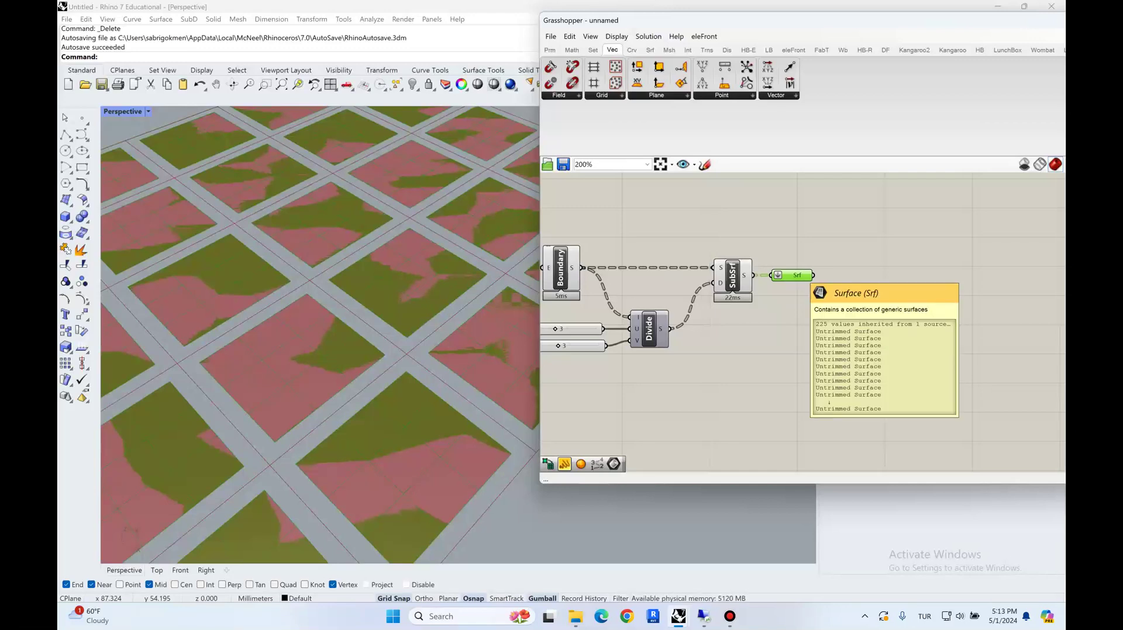
Add an Extrude component after the flattened Surface parameter and connect the surfaces to its base input
right_click_drag(810, 272, 703, 258)
scroll(704, 255, "up", 2)
double_click(761, 280)
type("ex")
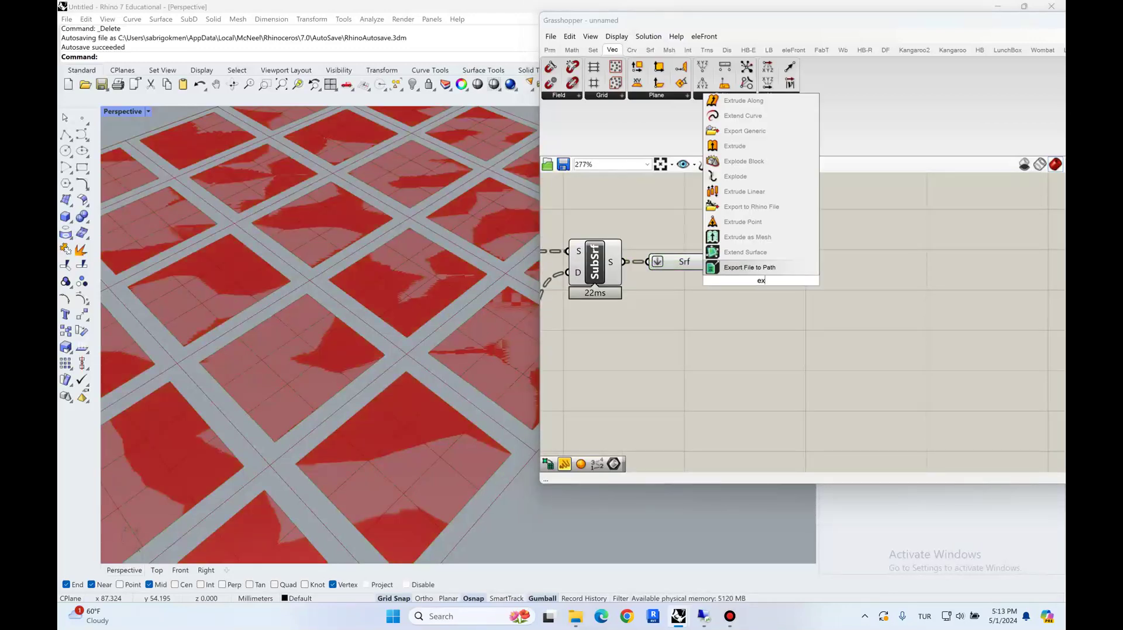
type("tru")
left_click(738, 221)
left_click_drag(760, 281, 884, 270)
Add a Unit Z vector component and a Random component below the wire leading to Extrude
double_click(818, 318)
type("z")
key("Return")
double_click(701, 334)
type("ran")
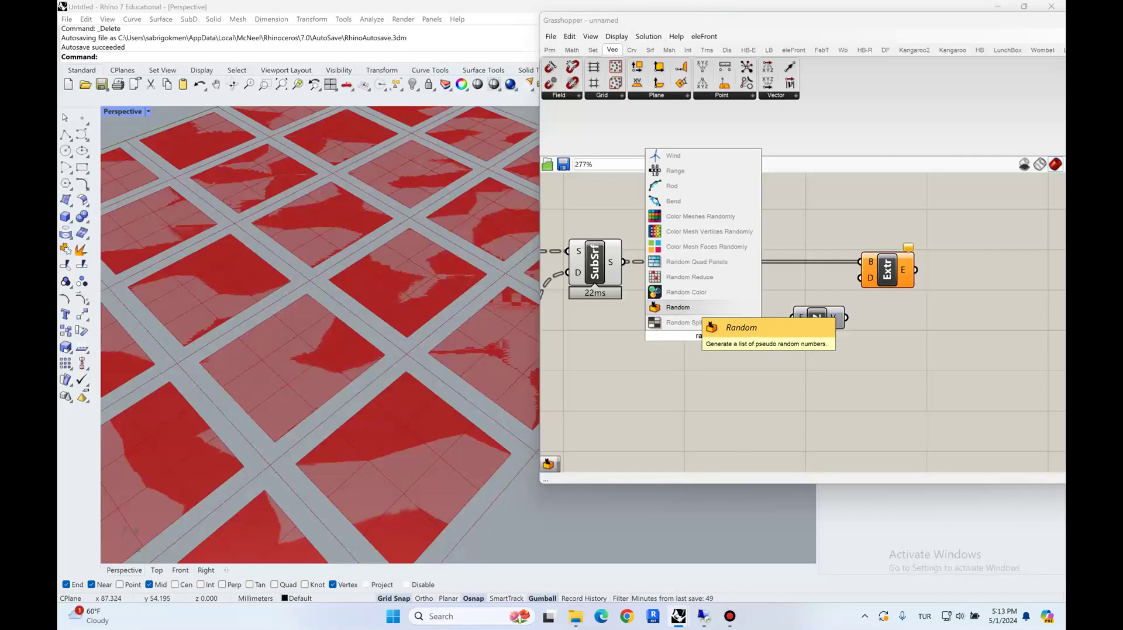
left_click(682, 307)
left_click_drag(702, 336, 750, 354)
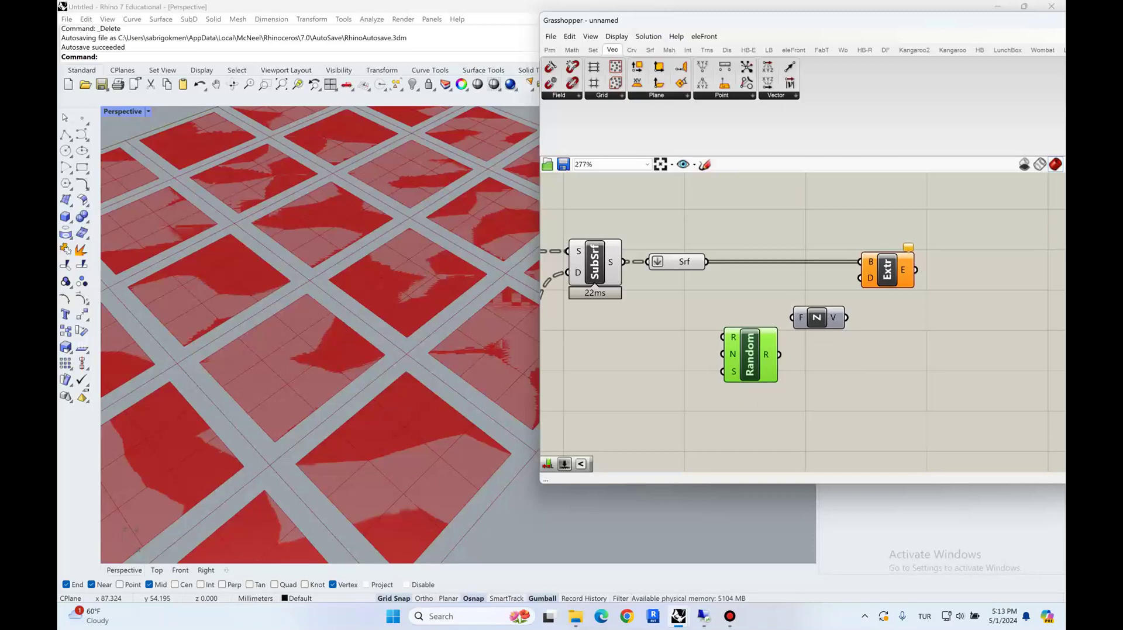
Move the Extrude, Unit Z and Random components together further away from the Surface parameter
left_click_drag(926, 369, 750, 244)
left_click_drag(817, 318, 893, 313)
left_click(895, 366)
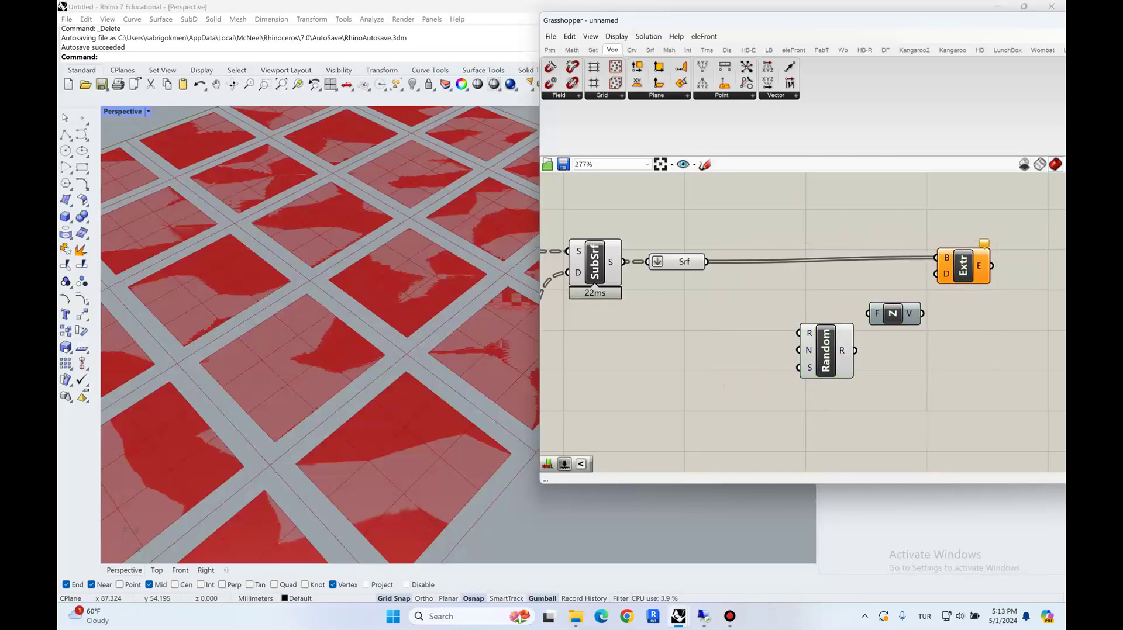
Add a List Length component between the flattened Surface parameter and the Random component
left_click_drag(825, 351, 817, 353)
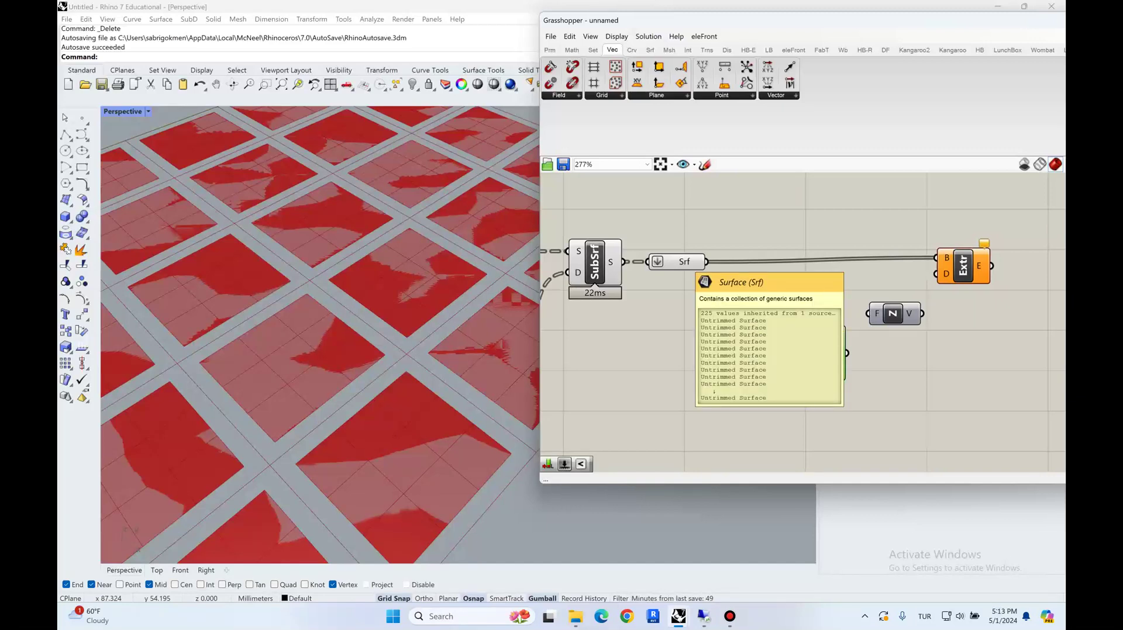
double_click(743, 299)
type("li")
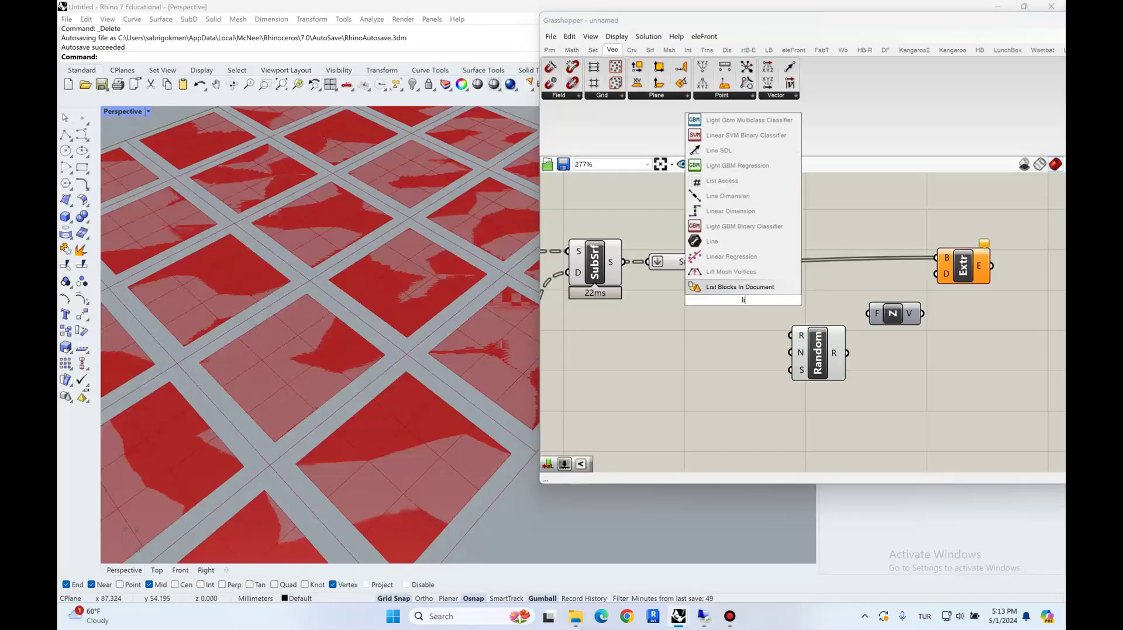
type("st l")
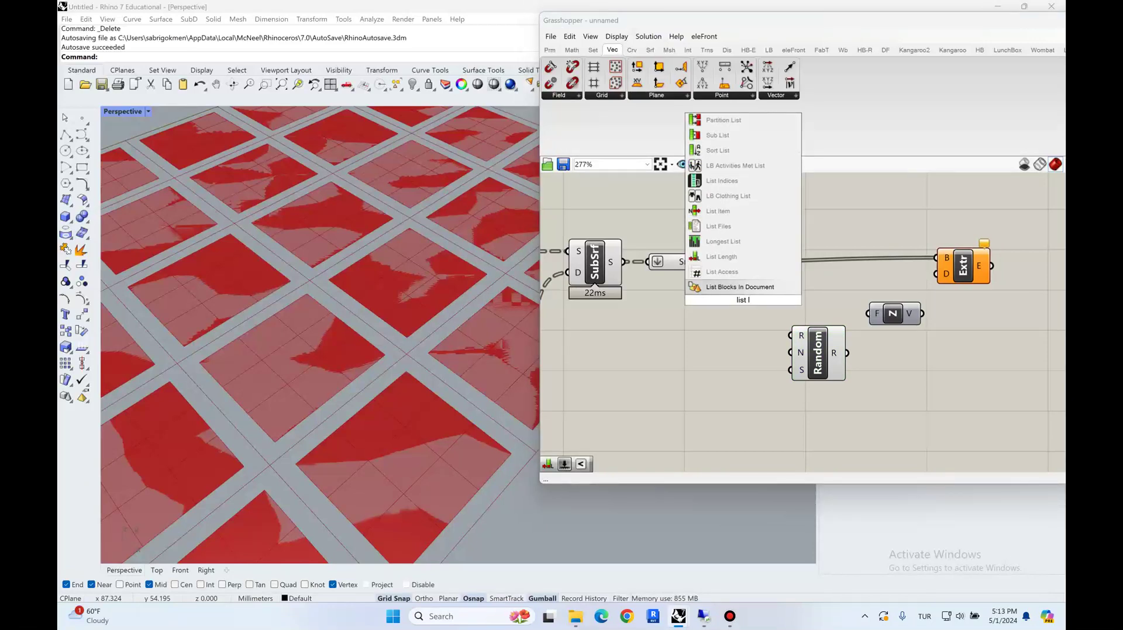
type("e")
key("Return")
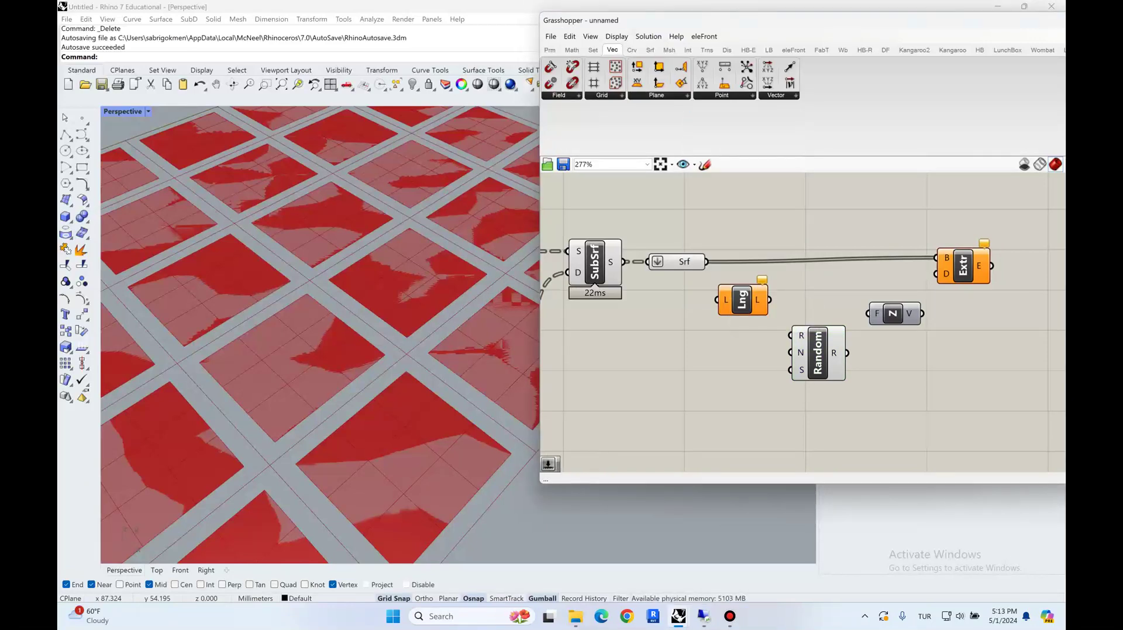
Feed the flattened surfaces into List Length and connect its length output to Random's number input
left_click_drag(706, 261, 738, 339)
mouse_move(755, 341)
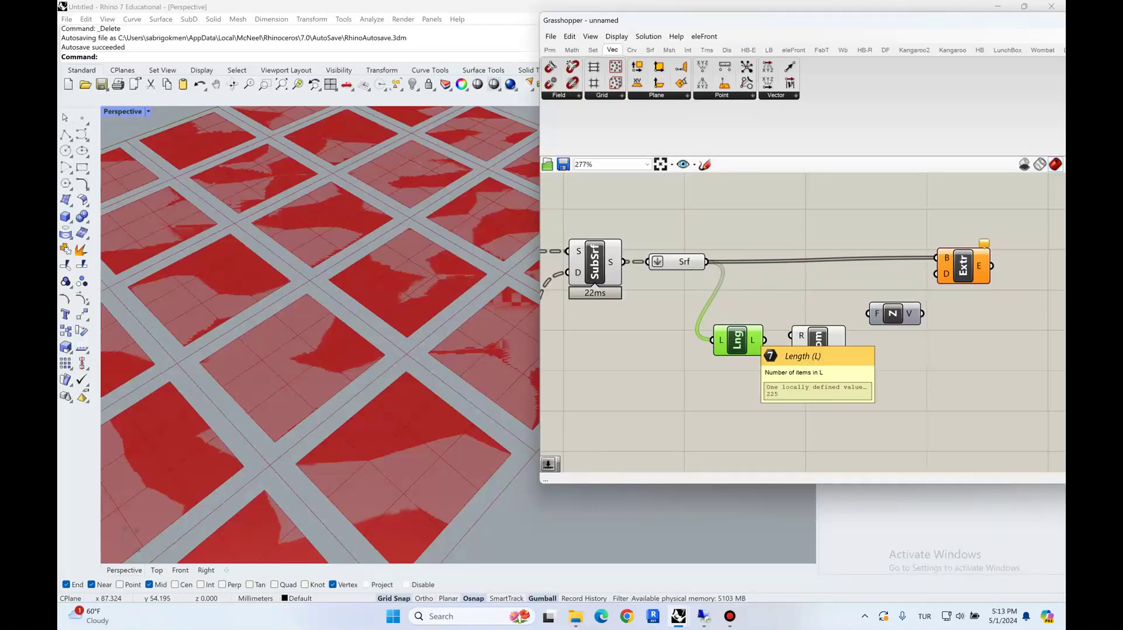
left_click_drag(738, 340, 742, 352)
mouse_move(800, 336)
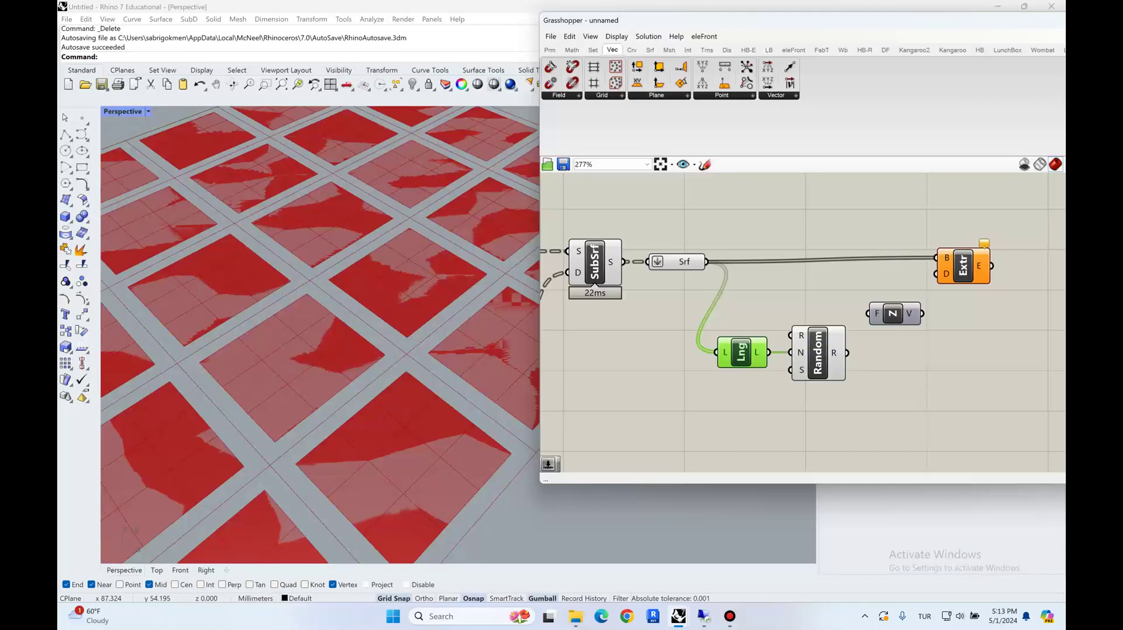
Add a Construct Domain component below and before List Length
left_click(669, 408)
double_click(669, 407)
type("construct doma")
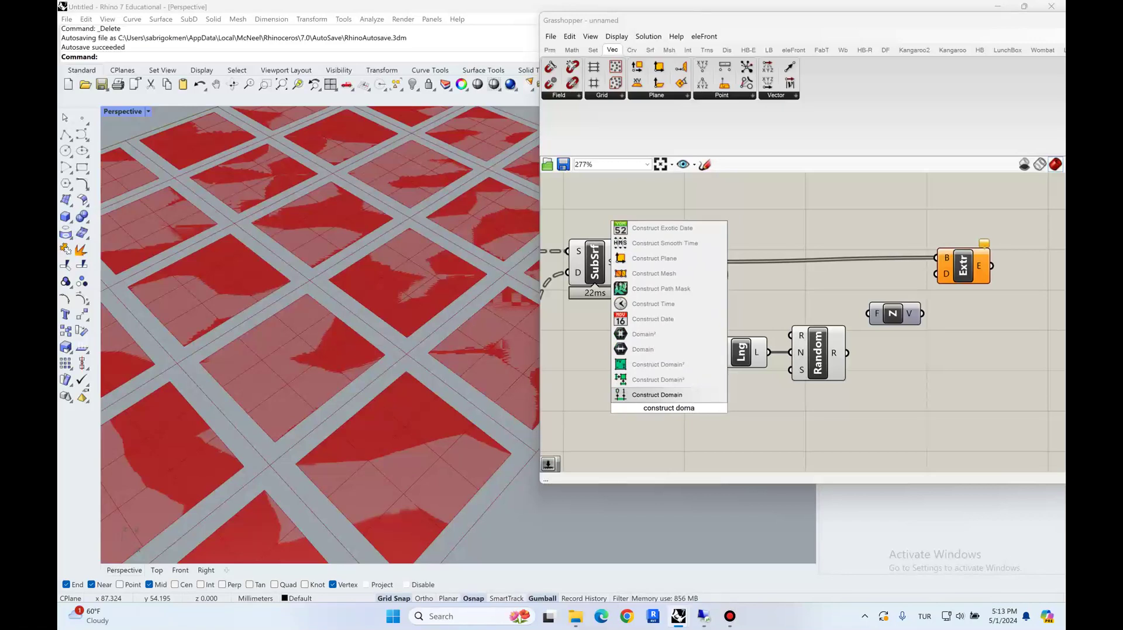
left_click(669, 395)
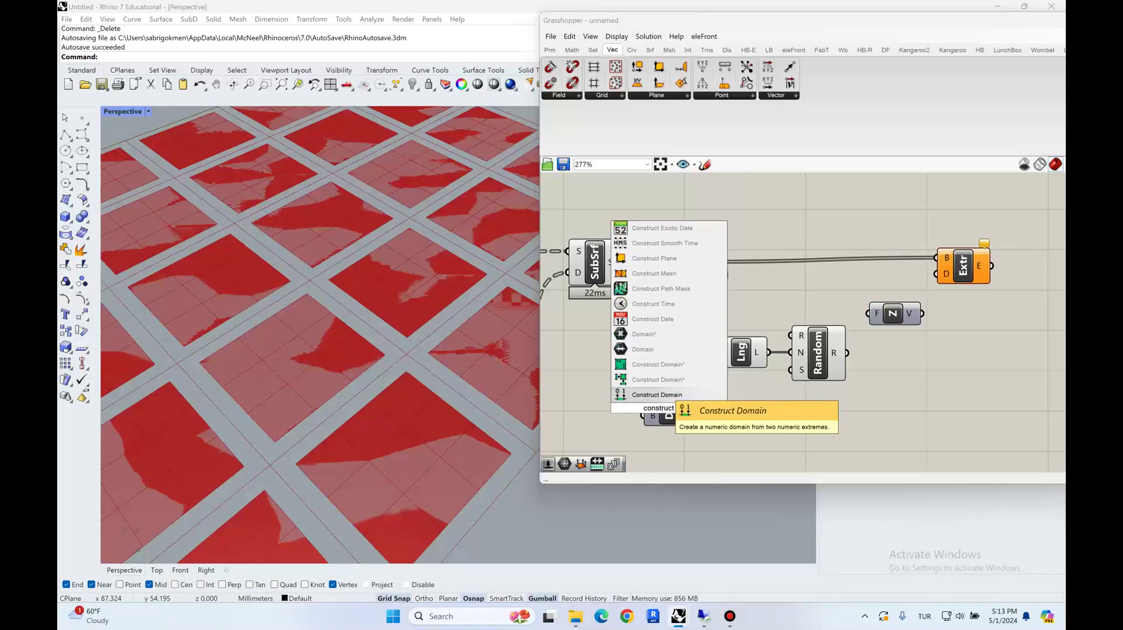
left_click_drag(669, 407, 678, 384)
right_click_drag(678, 384, 754, 340)
left_click_drag(753, 340, 749, 344)
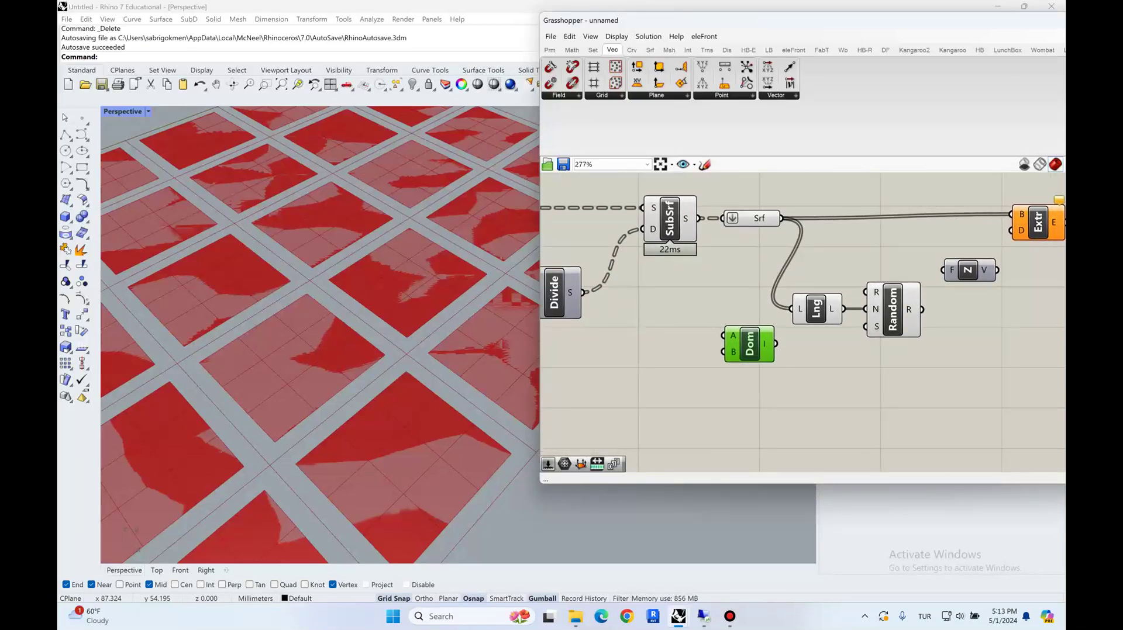
double_click(627, 322)
type("1")
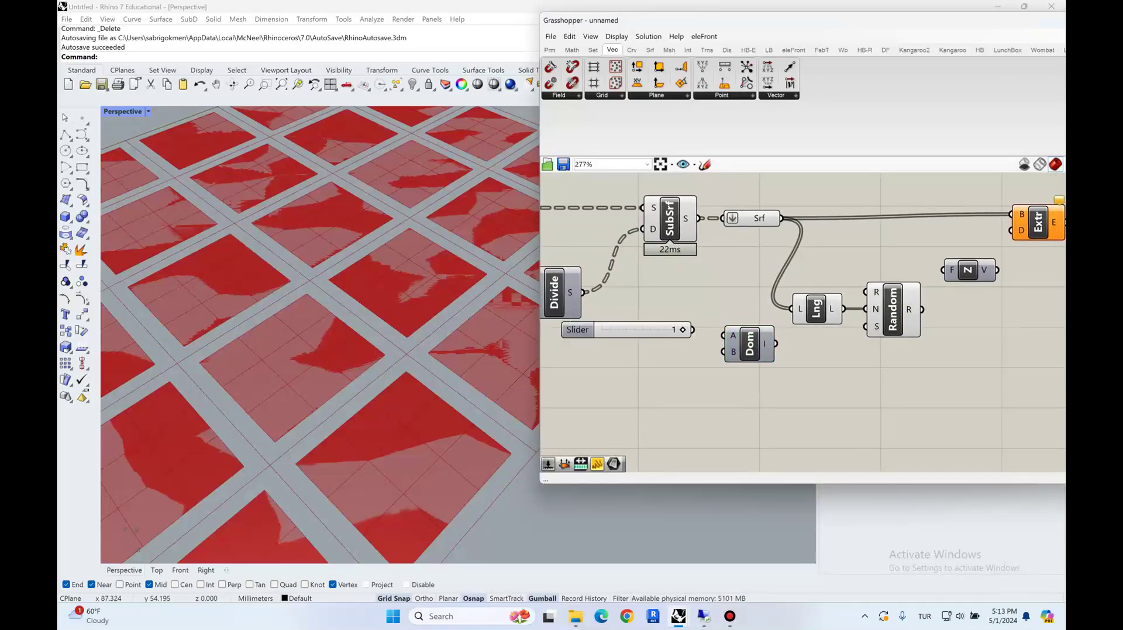
key("Return")
key("Delete")
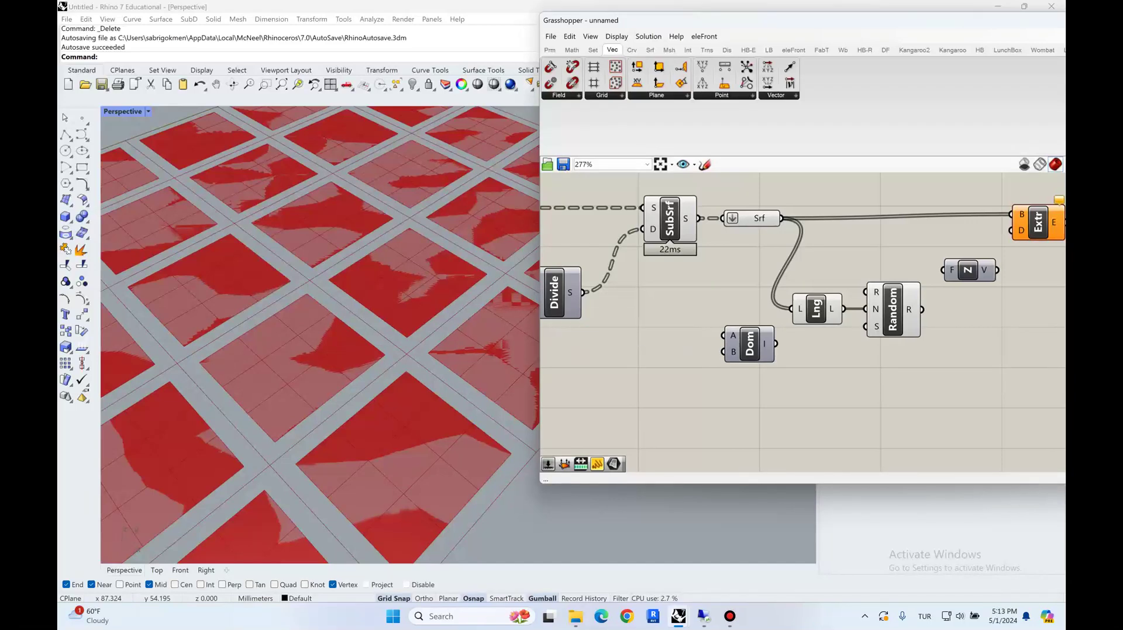
Add sliders of 5 and 20 as the domain's start and end, connect the domain to Random's range, and check the random values
double_click(644, 346)
type("5")
key("Return")
double_click(646, 367)
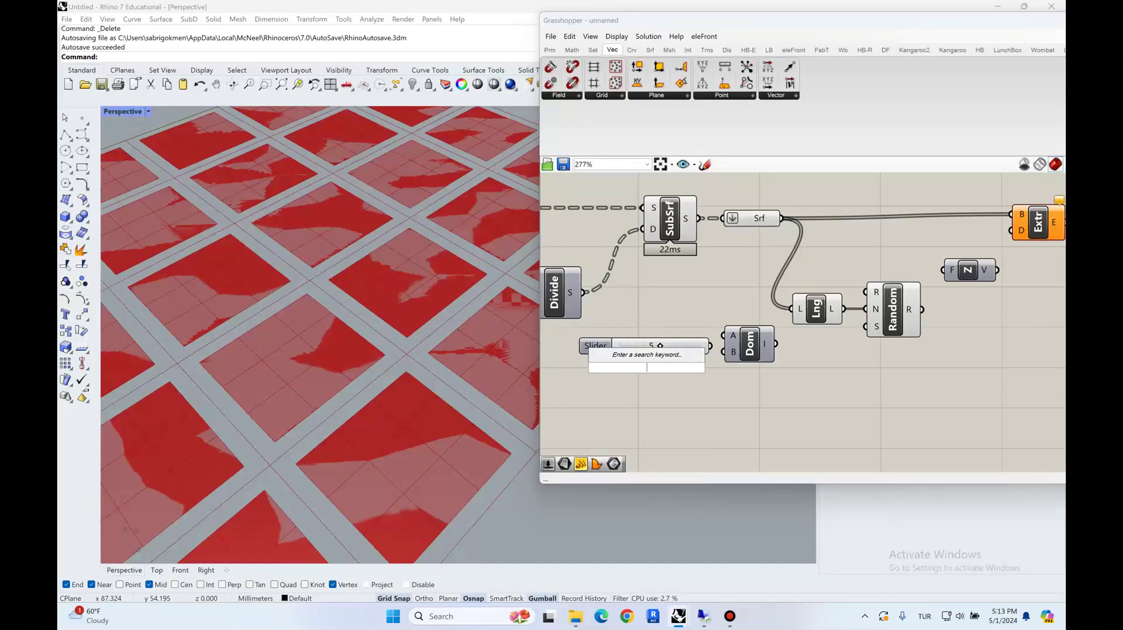
type("20")
key("Return")
left_click_drag(749, 345, 783, 354)
right_click_drag(936, 327, 902, 318)
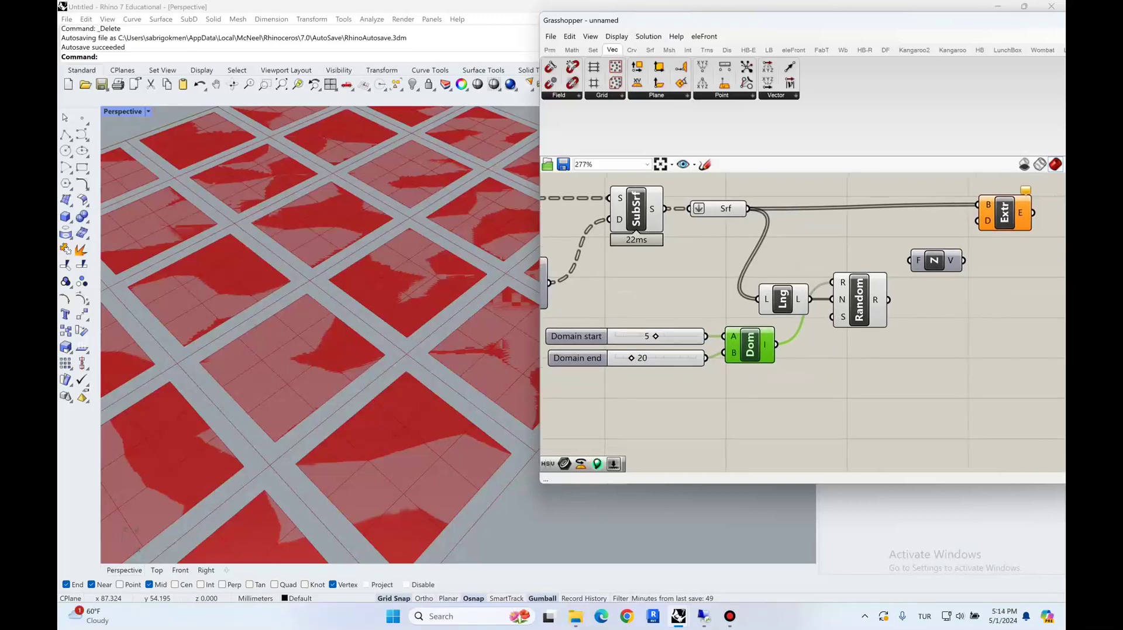
mouse_move(877, 300)
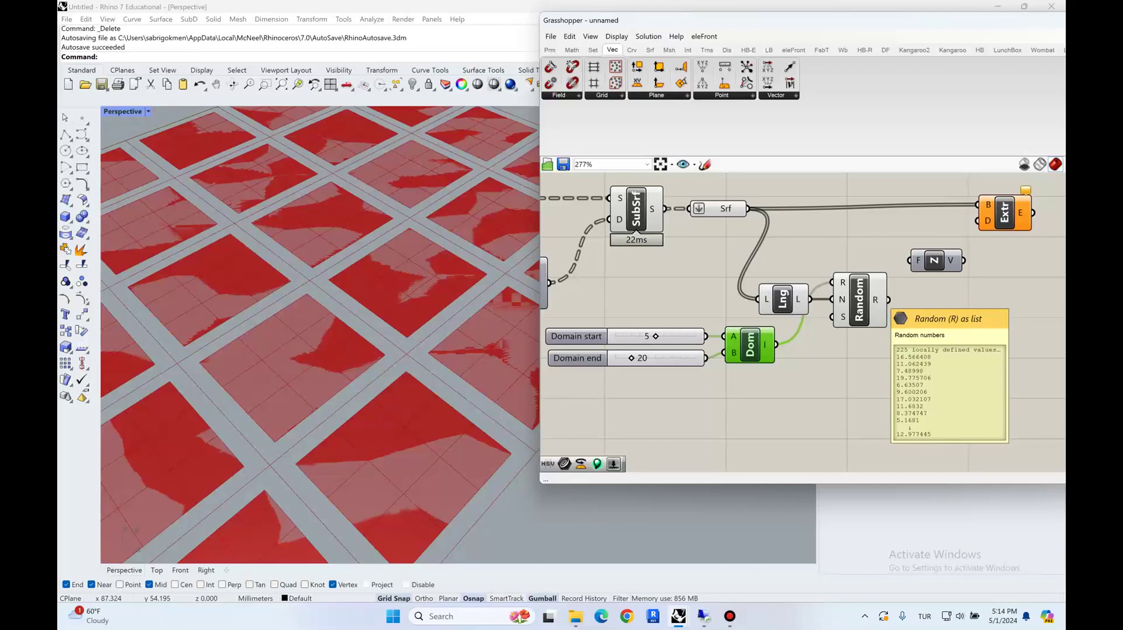
Connect the random values to Unit Z's factor and the resulting vectors to Extrude's direction input
right_click_drag(935, 327, 850, 365)
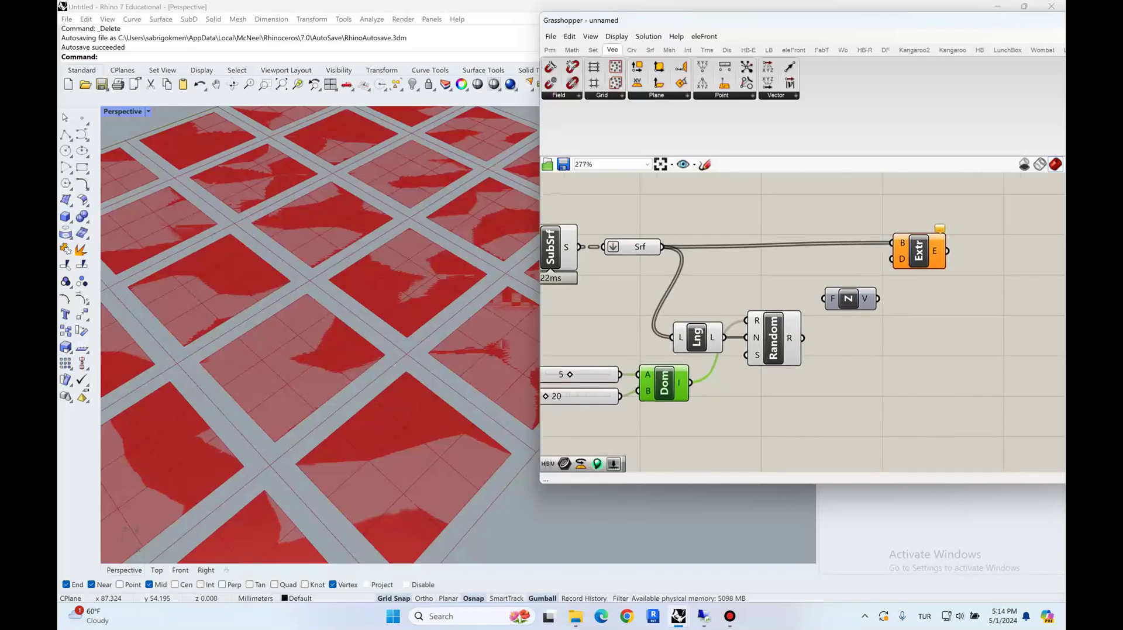
left_click_drag(802, 338, 824, 299)
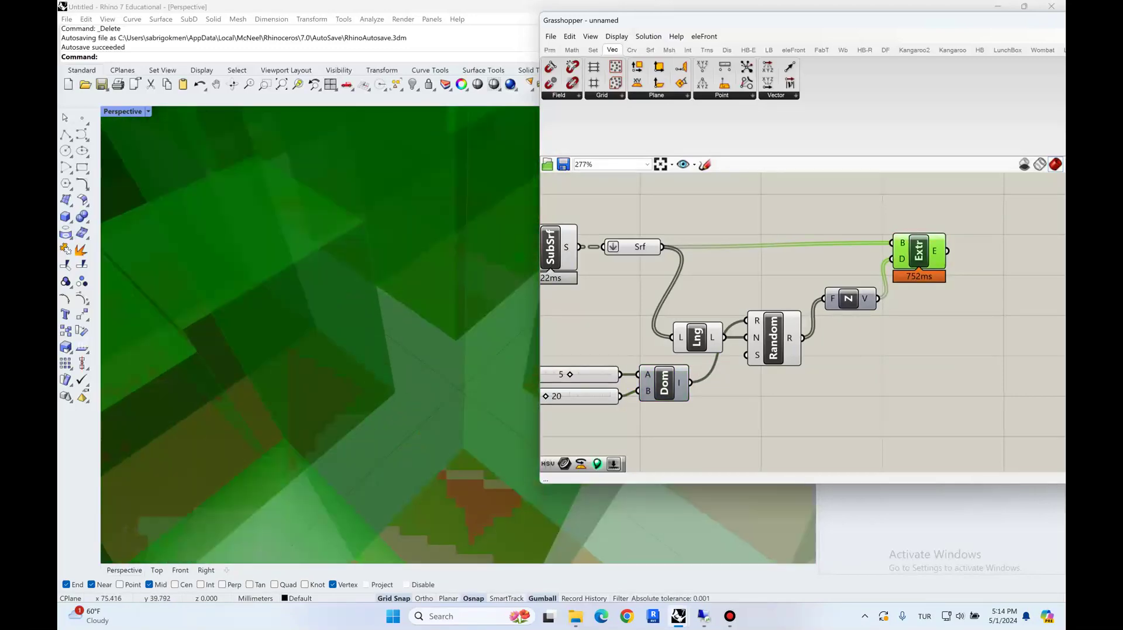
scroll(320, 334, "down", 8)
right_click_drag(320, 334, 398, 404)
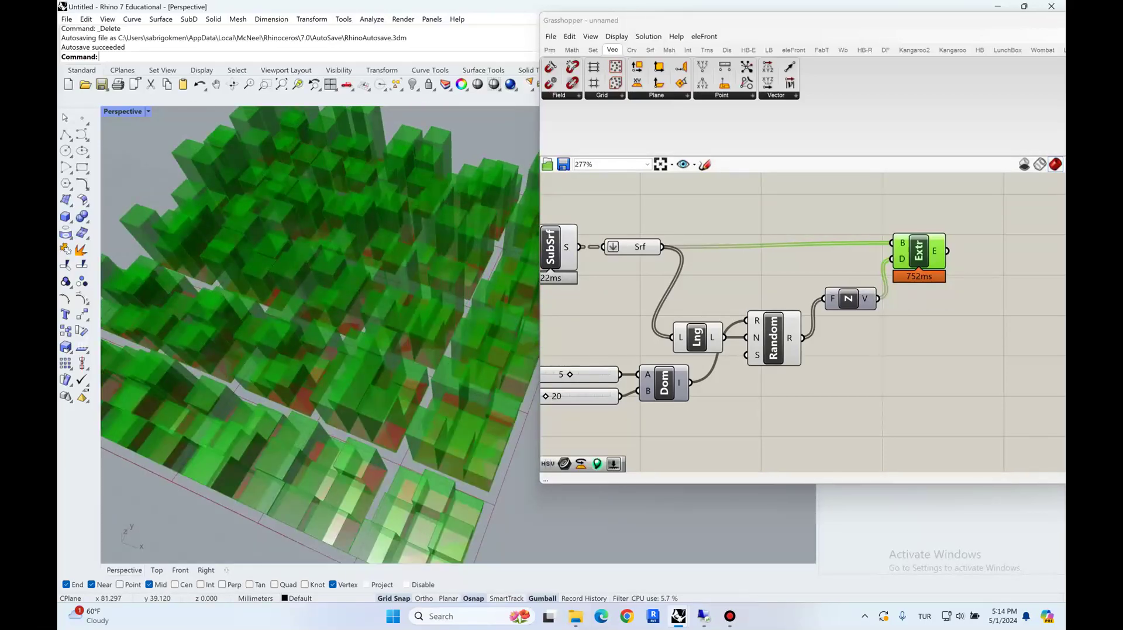
Set the U Count slider of the domain division to 2
left_click(720, 287)
right_click_drag(719, 286, 920, 270)
right_click_drag(643, 328, 865, 338)
double_click(731, 314)
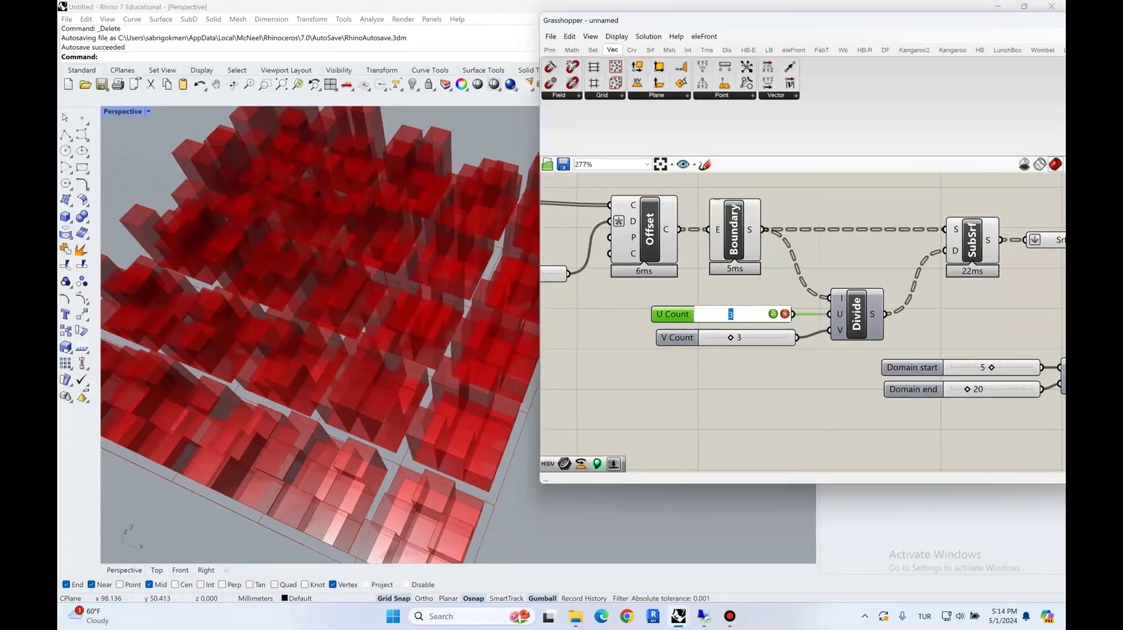
type("2")
key("Return")
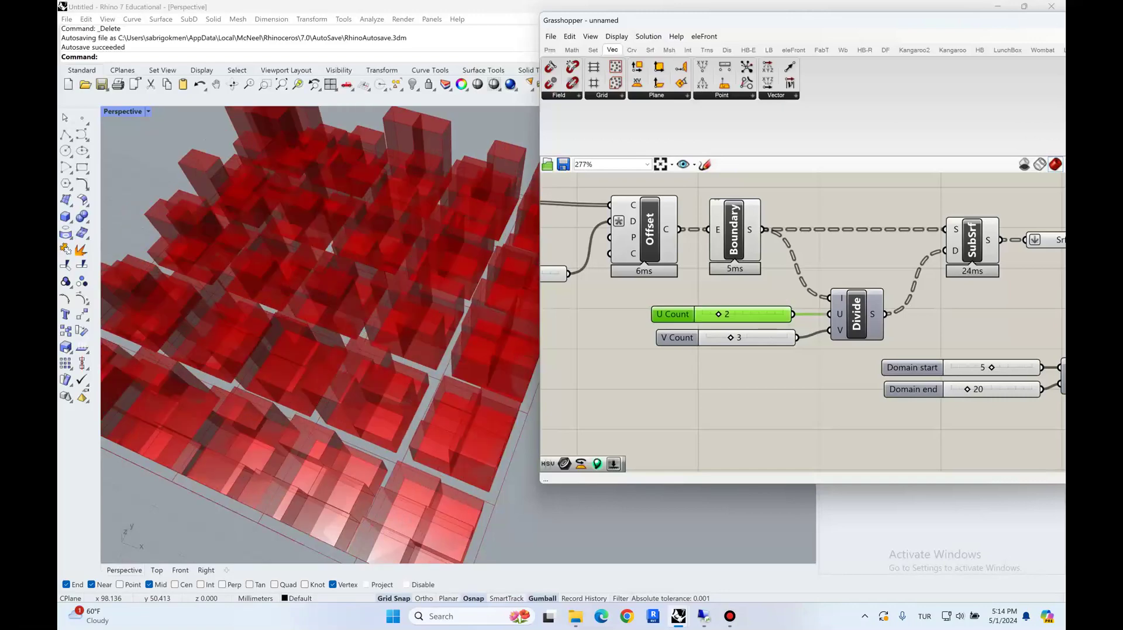
Set the curve offset Distance slider to 2.0
left_click(619, 328)
mouse_move(439, 304)
right_mouse_down()
mouse_move(397, 313)
mouse_move(433, 292)
mouse_move(386, 315)
mouse_move(464, 256)
mouse_move(419, 304)
right_mouse_up()
right_click_drag(702, 351, 936, 373)
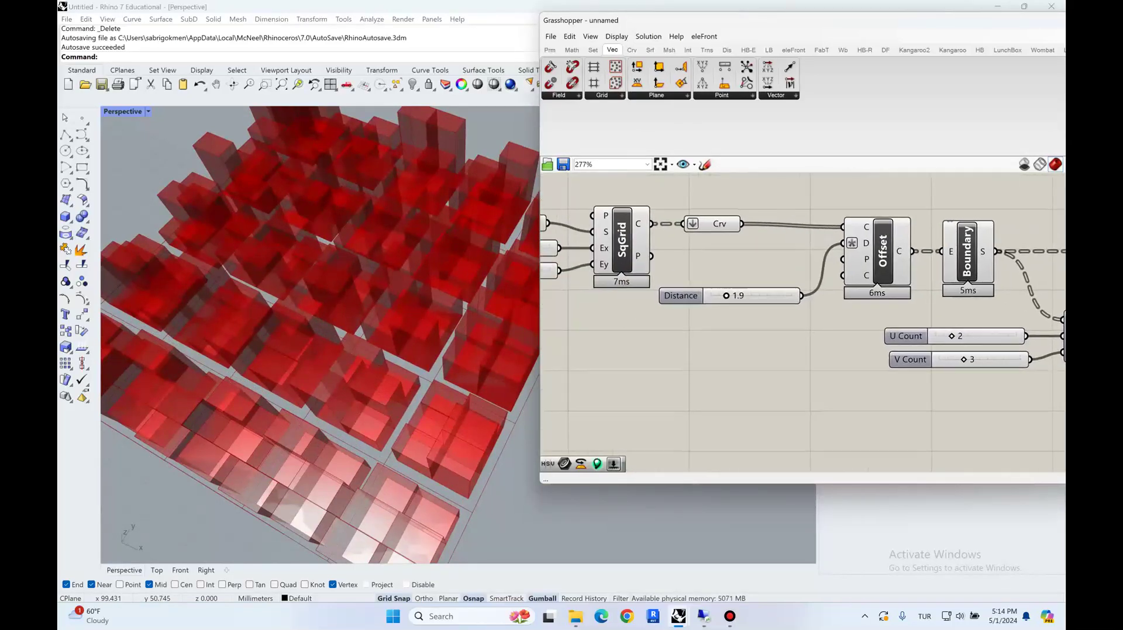
left_click_drag(726, 296, 727, 295)
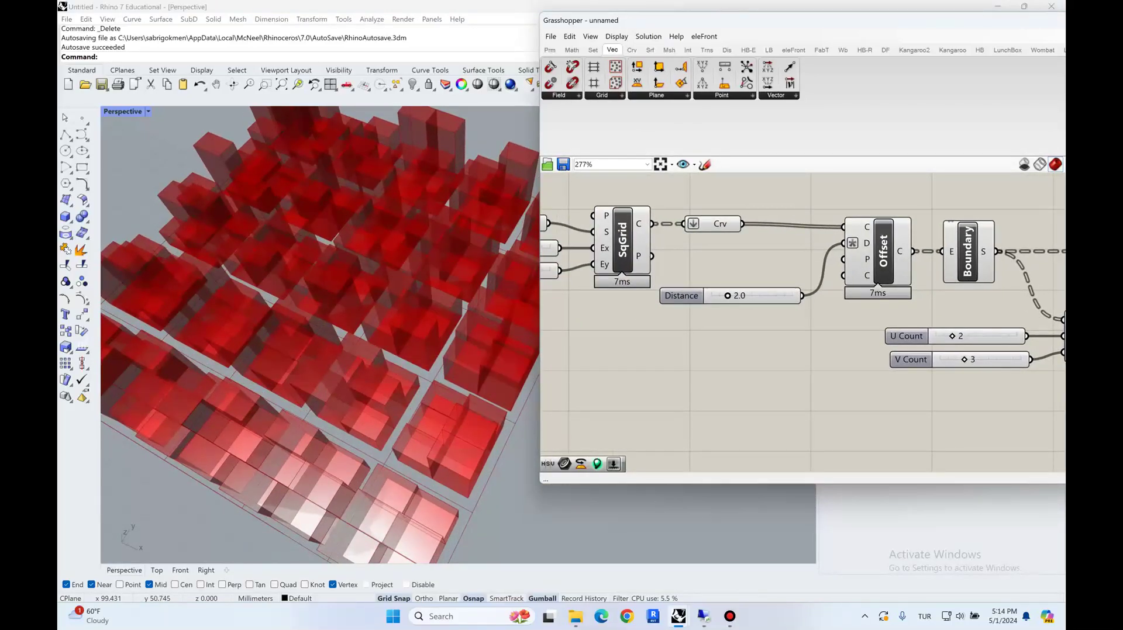
Examine the extruded building massing and the numbered sections of the whole definition
scroll(731, 292, "down", 8)
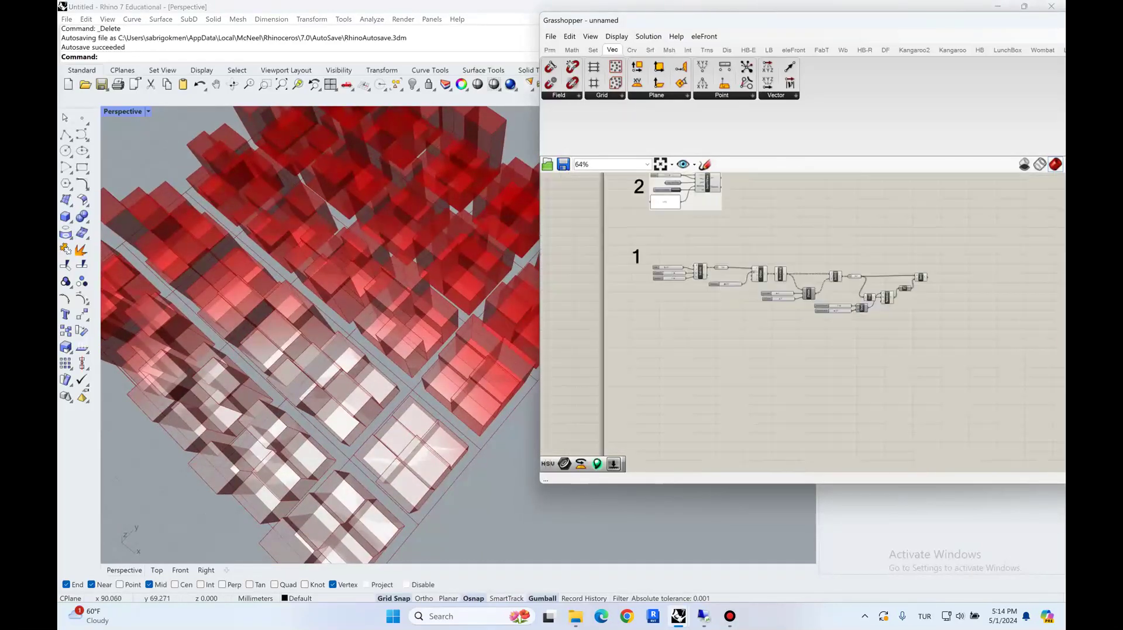
scroll(683, 249, "up", 4)
right_click_drag(684, 248, 624, 340)
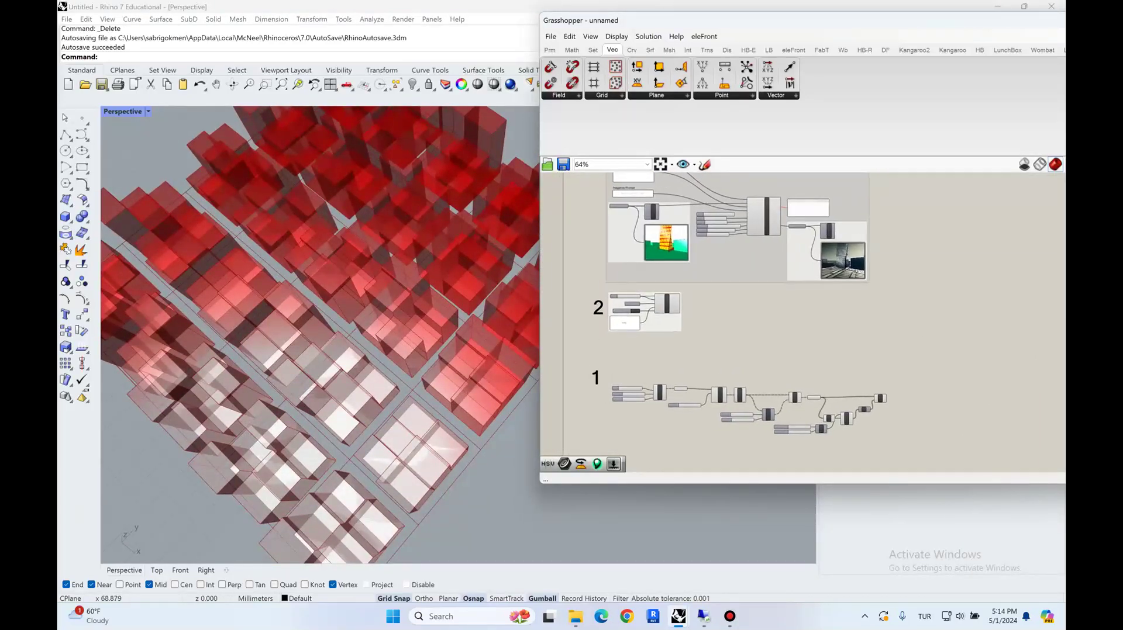
right_click_drag(374, 351, 365, 275)
right_click_drag(731, 327, 729, 291)
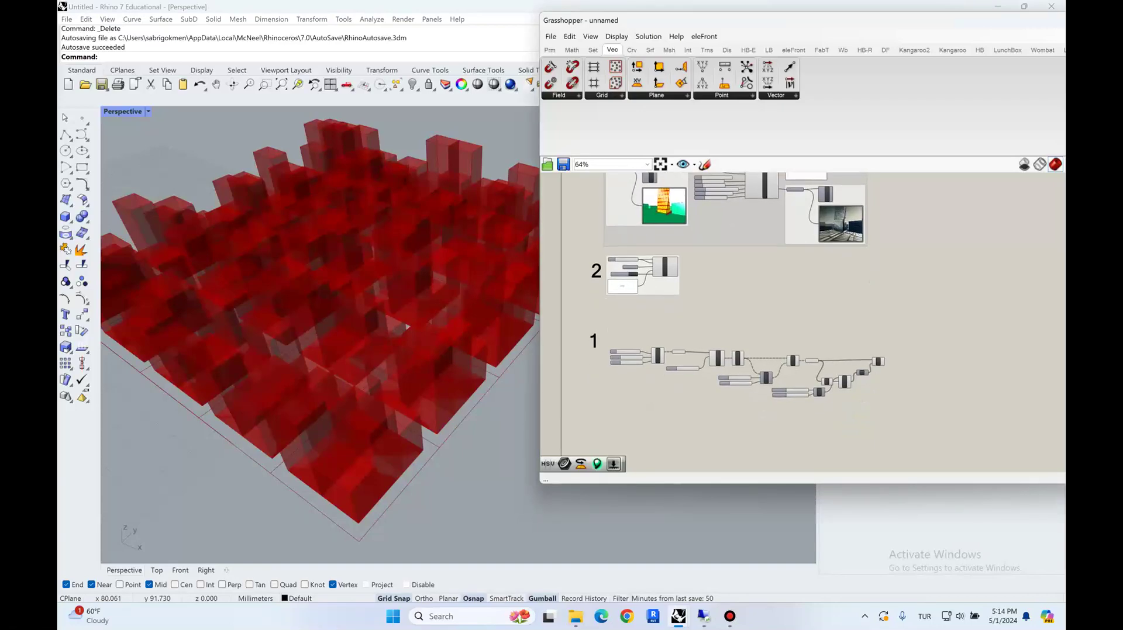
right_click_drag(615, 344, 650, 336)
scroll(650, 336, "up", 5)
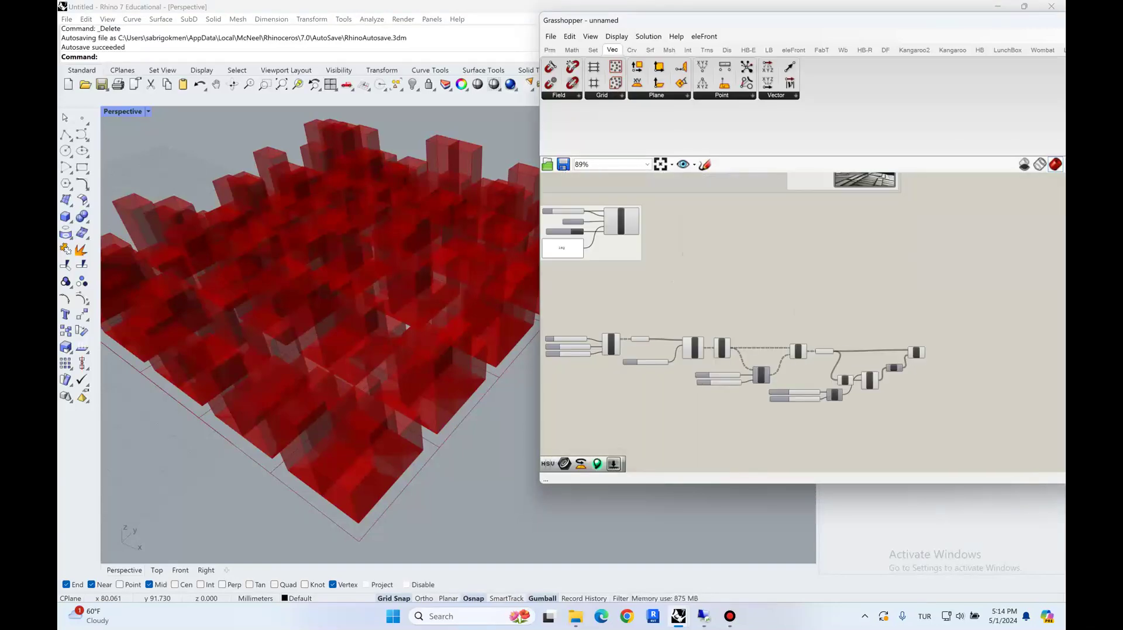
Duplicate the Boundary Surfaces component above the original and feed it the flattened, un-offset grid curves
left_click_drag(917, 350, 923, 352)
left_click(887, 325)
scroll(887, 326, "down", 2)
right_click_drag(886, 325, 930, 309)
right_click_drag(645, 321, 700, 286)
left_click(675, 287)
left_click(627, 273)
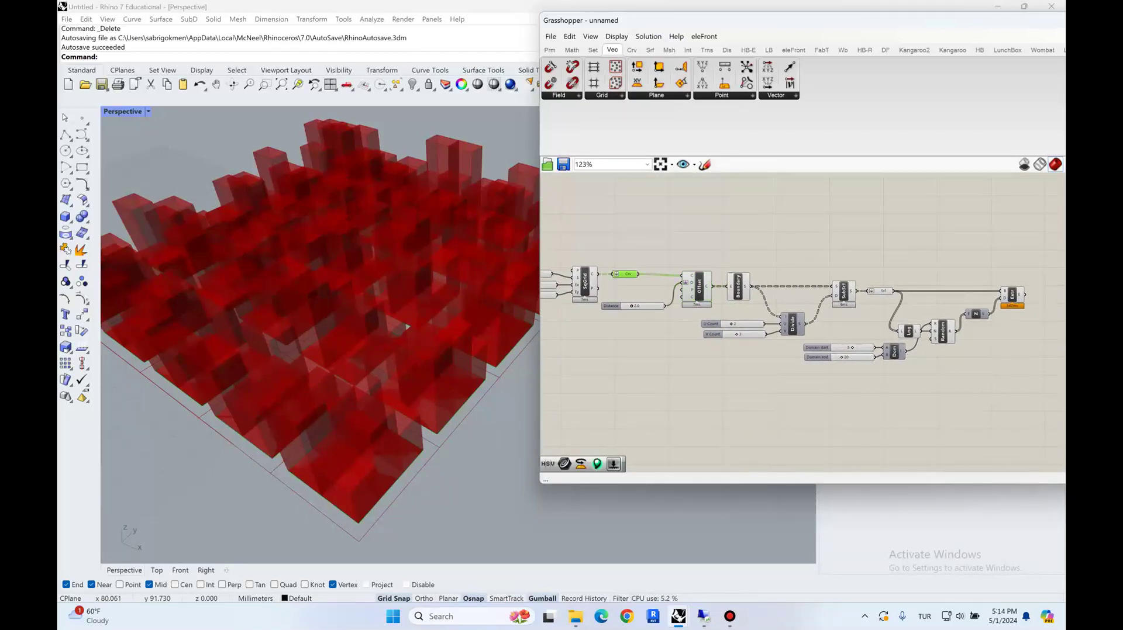
left_click(738, 286)
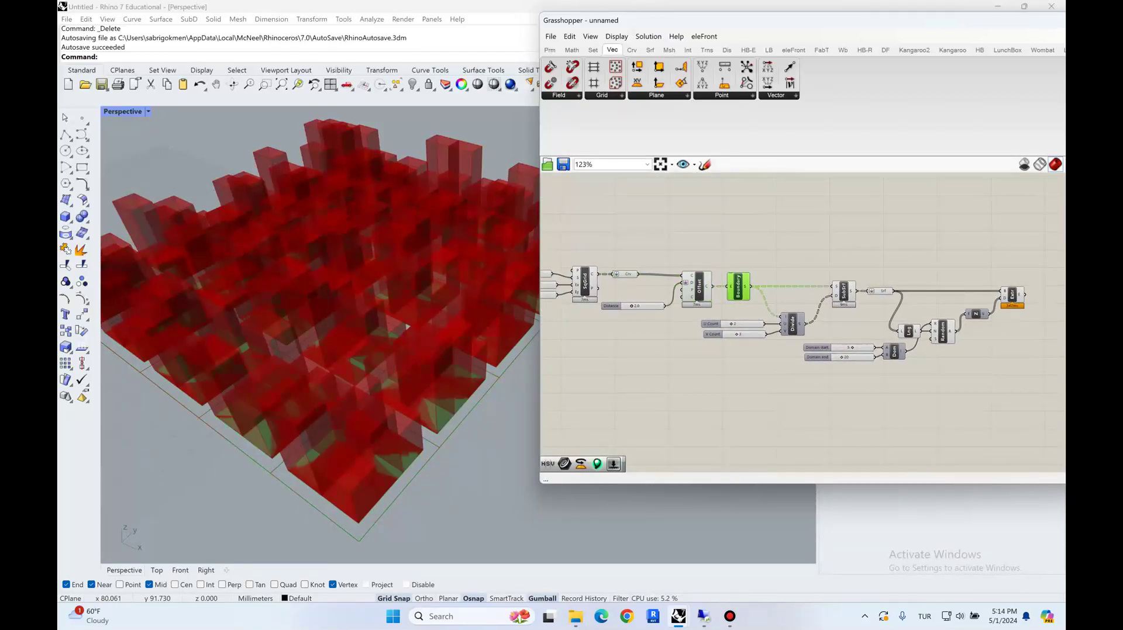
left_click_drag(738, 286, 727, 251, "alt")
right_click_drag(690, 351, 700, 352)
left_click(700, 352)
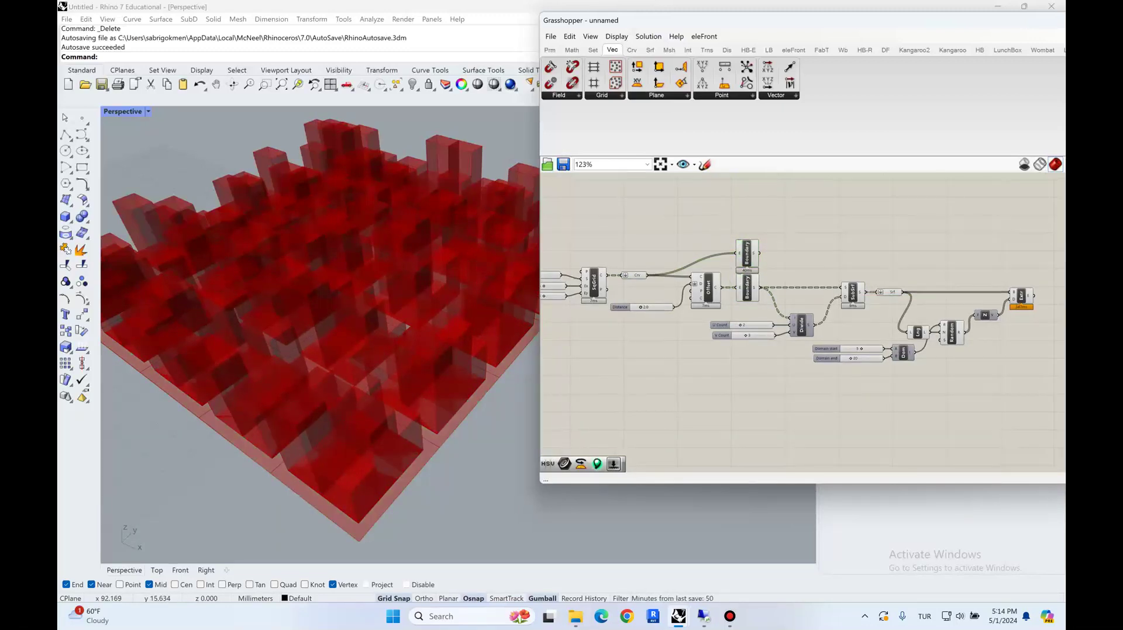
Move the duplicated Boundary Surfaces component along to sit above Extrude
right_click_drag(790, 369, 668, 368)
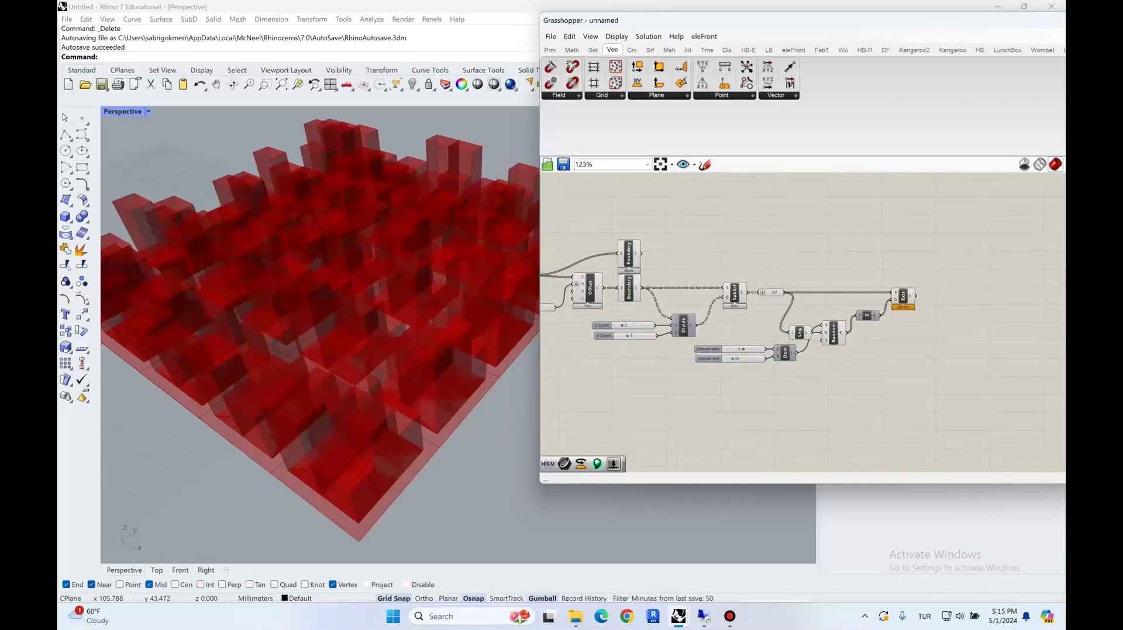
left_click_drag(626, 252, 898, 255)
right_click_drag(930, 257, 775, 258)
Add a Custom Preview component after the duplicated Boundary Surfaces and connect the surfaces to its geometry input
scroll(775, 257, "up", 5)
double_click(737, 253)
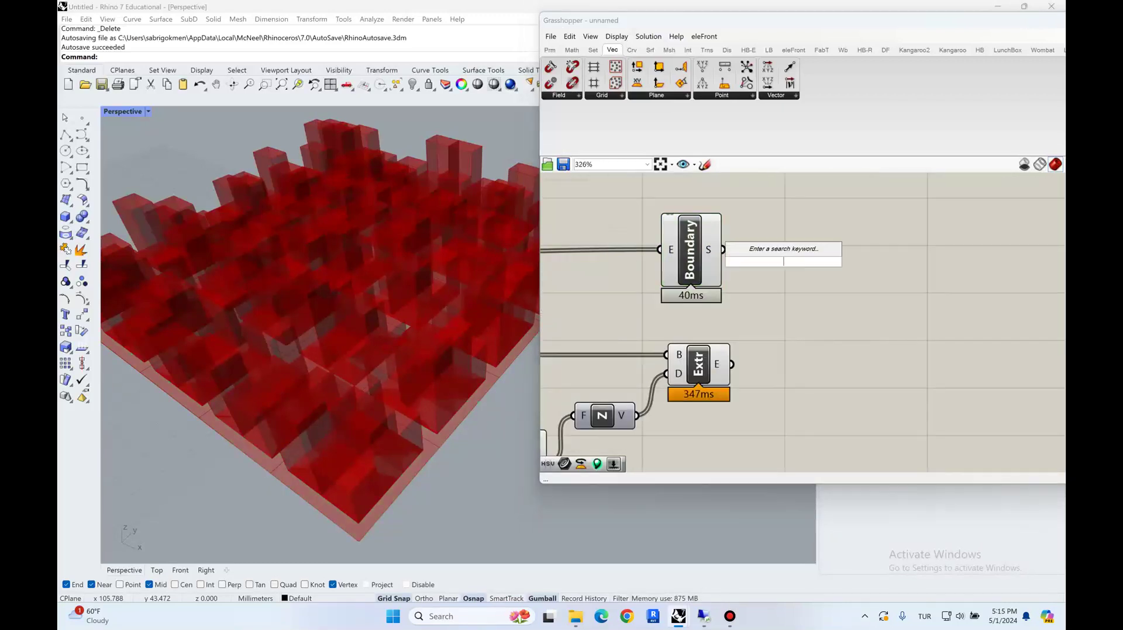
type("custrom")
key("BackSpace")
key("BackSpace")
key("BackSpace")
type("om prev")
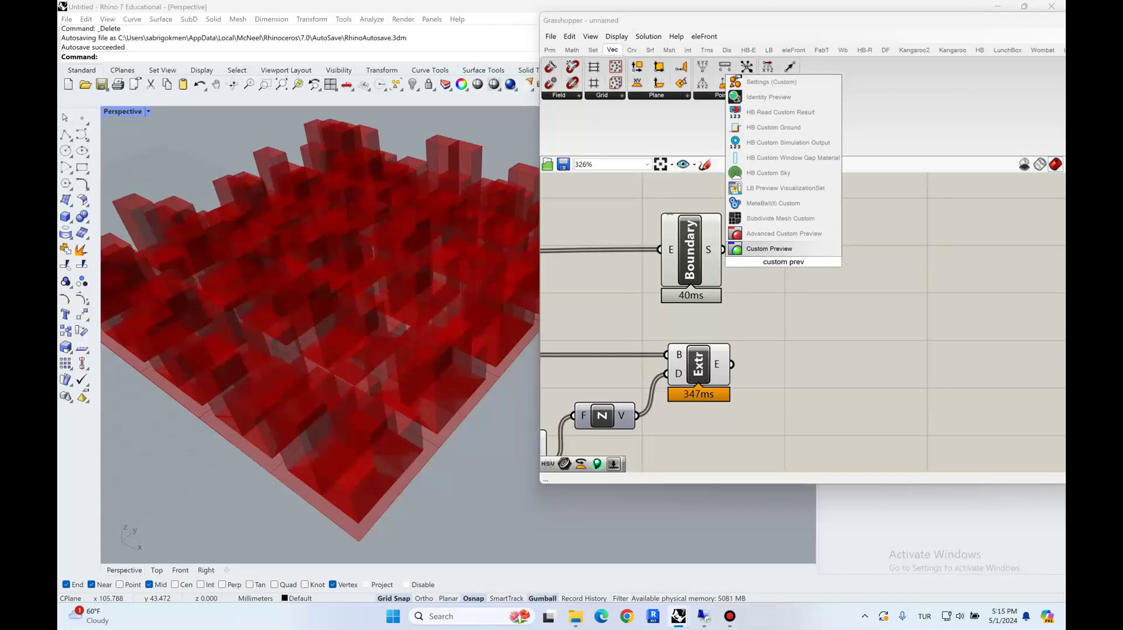
key("Return")
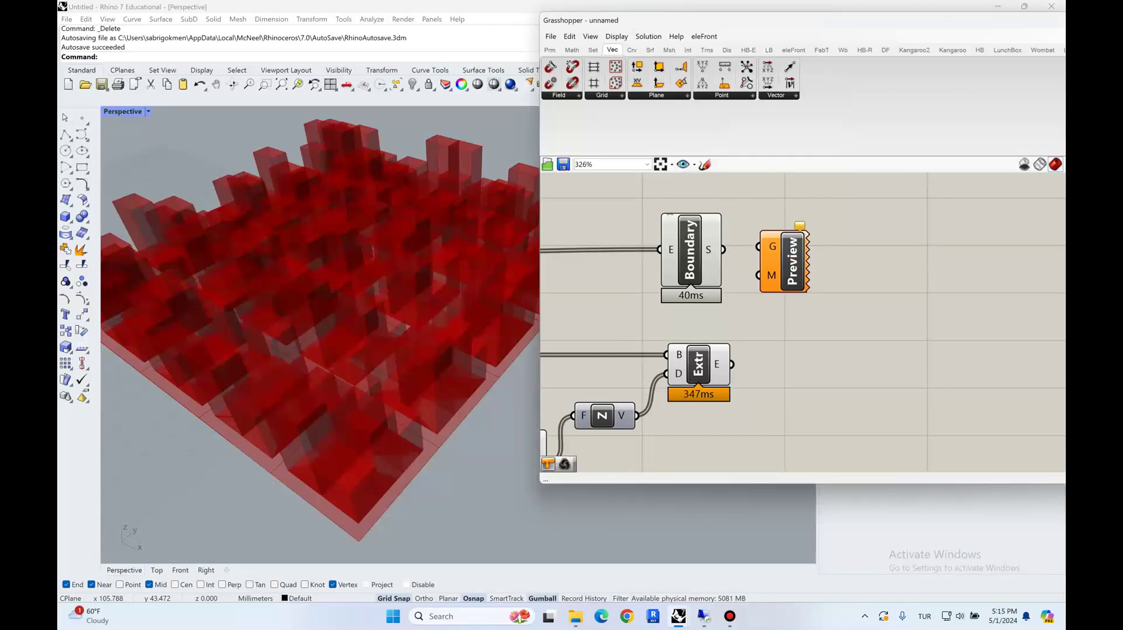
left_click_drag(777, 251, 953, 251)
left_click_drag(723, 250, 927, 236)
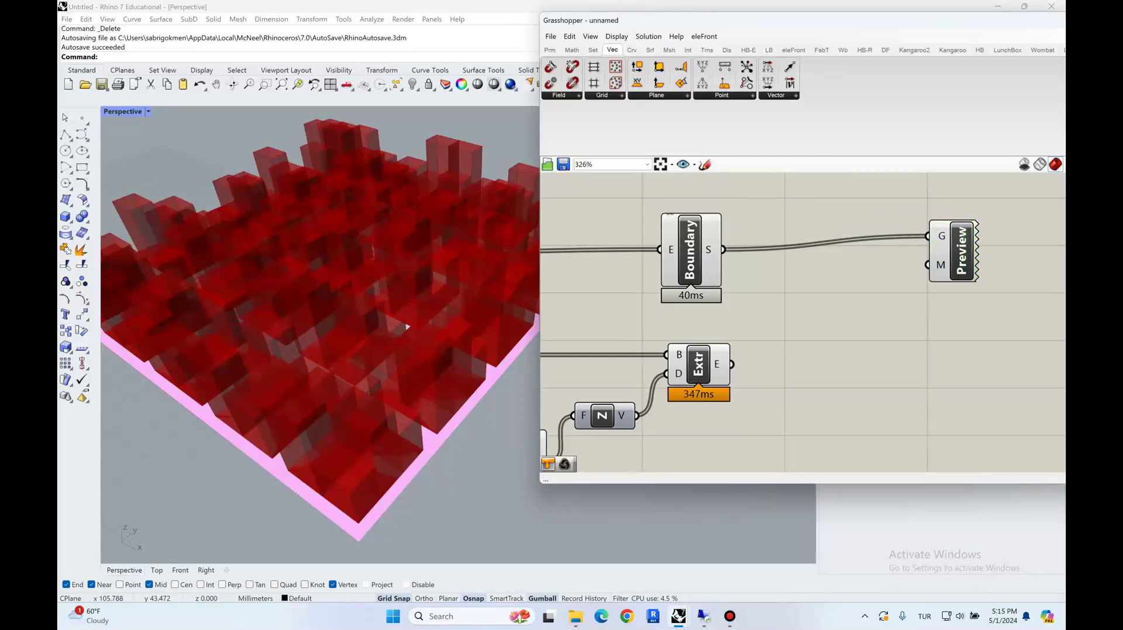
Add a Colour Swatch below the wire leading to Custom Preview
double_click(799, 303)
type("color swa")
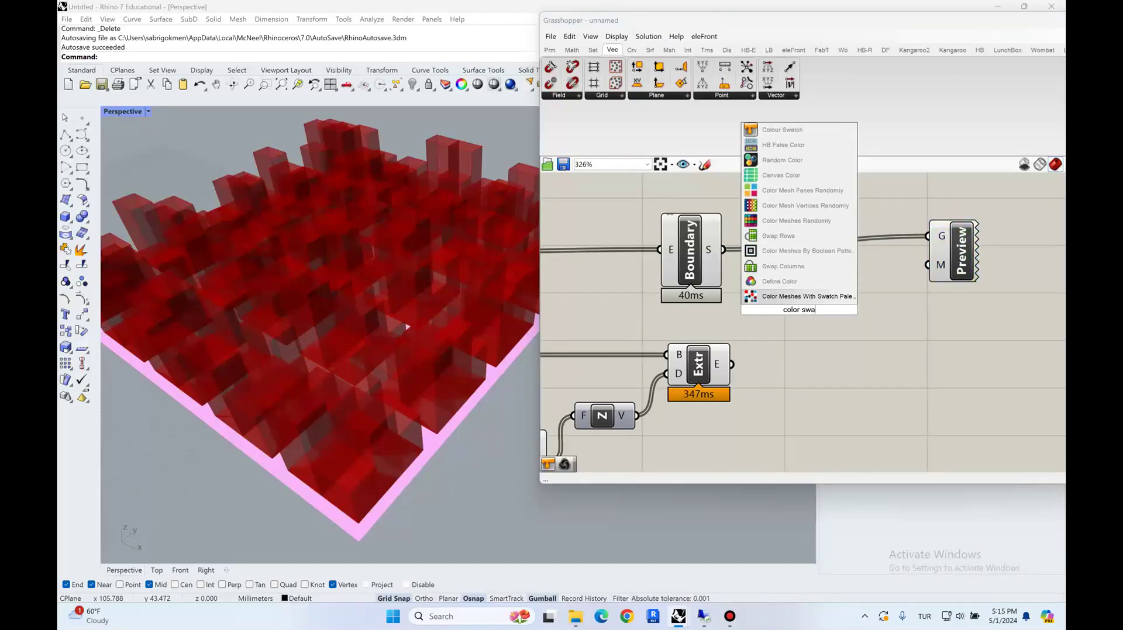
left_click(782, 129)
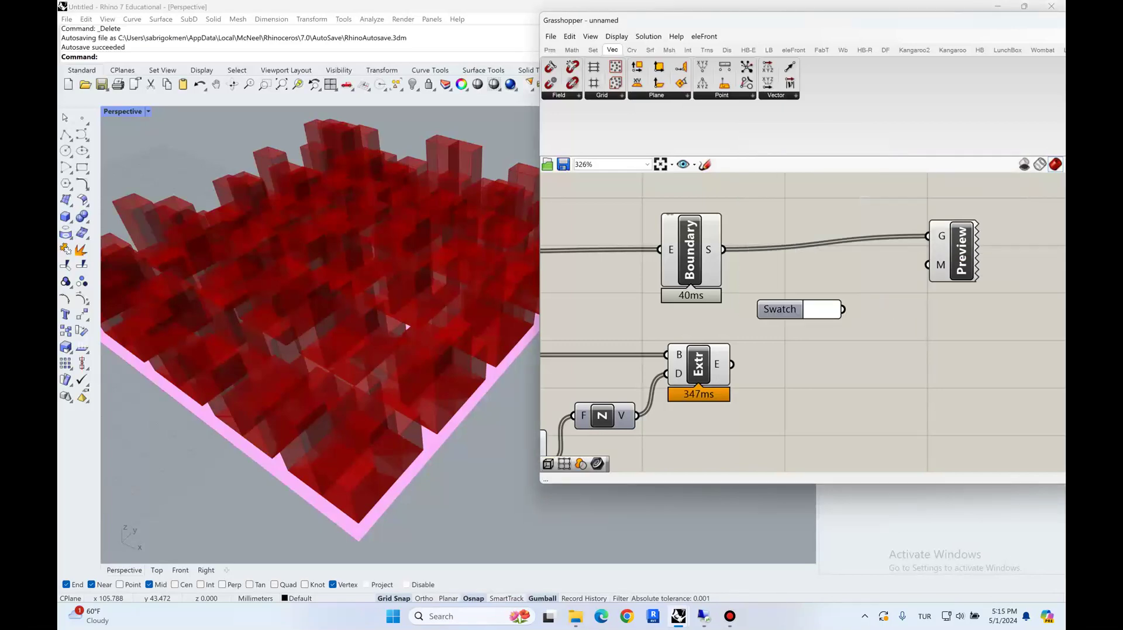
Connect the Colour Swatch to the Custom Preview's material input and set its colour to a dark greenish grey
left_click_drag(843, 309, 957, 265)
left_click(817, 311)
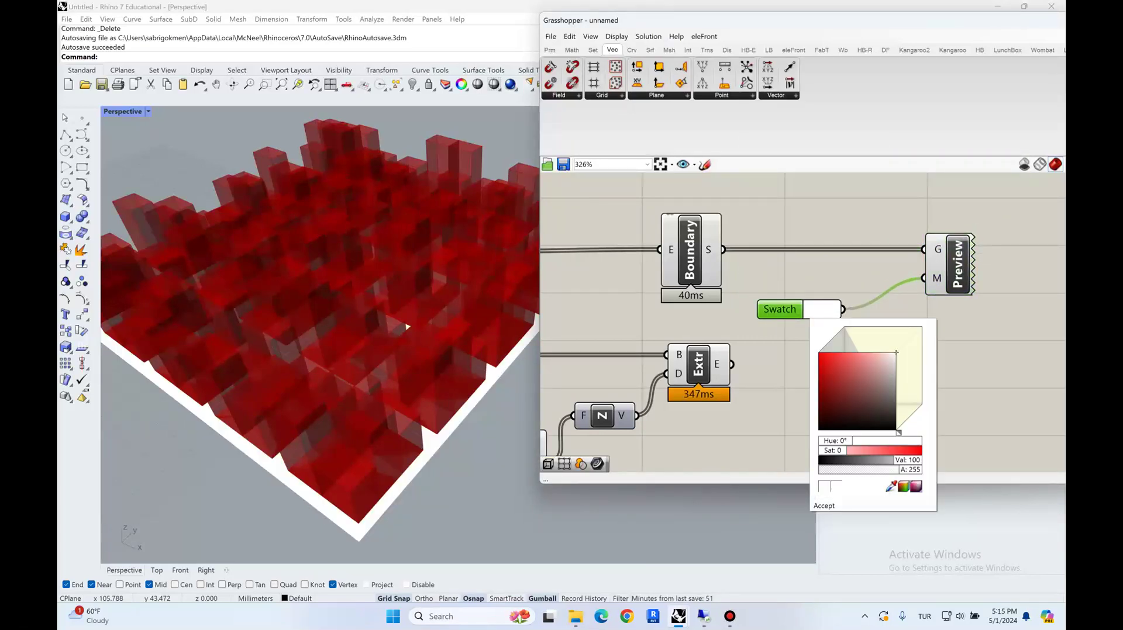
left_click(859, 435)
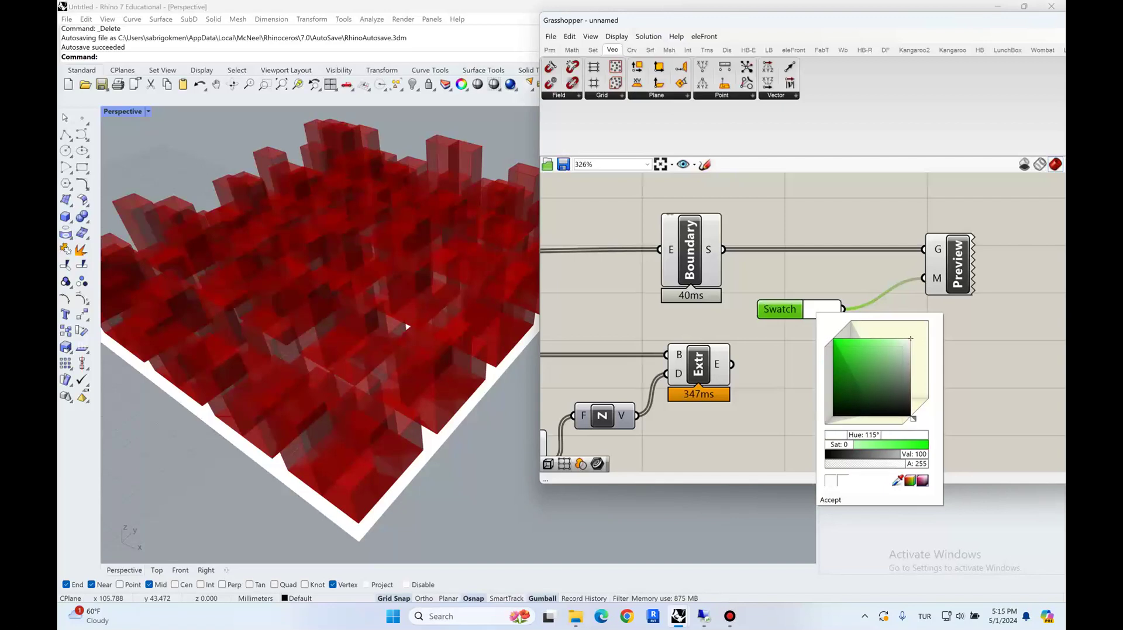
left_click_drag(886, 407, 891, 403)
left_click(784, 374)
right_click_drag(784, 374, 723, 358)
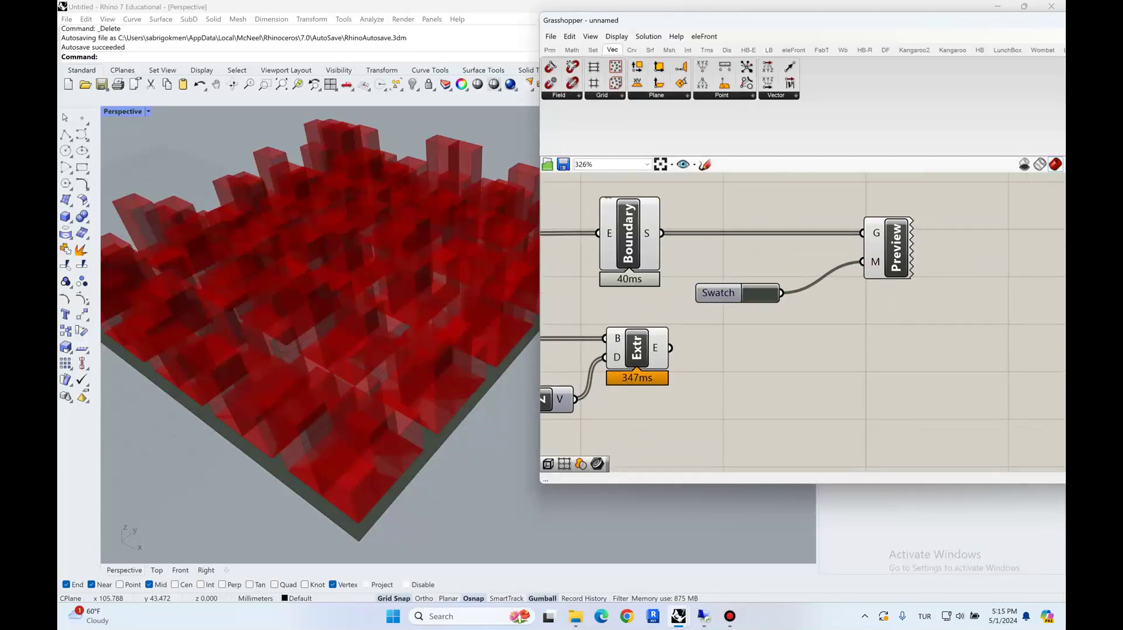
Move the swatch beside its Custom Preview and duplicate the pair below, next to the Extrude component
left_click_drag(718, 293, 776, 261)
scroll(830, 266, "down", 1)
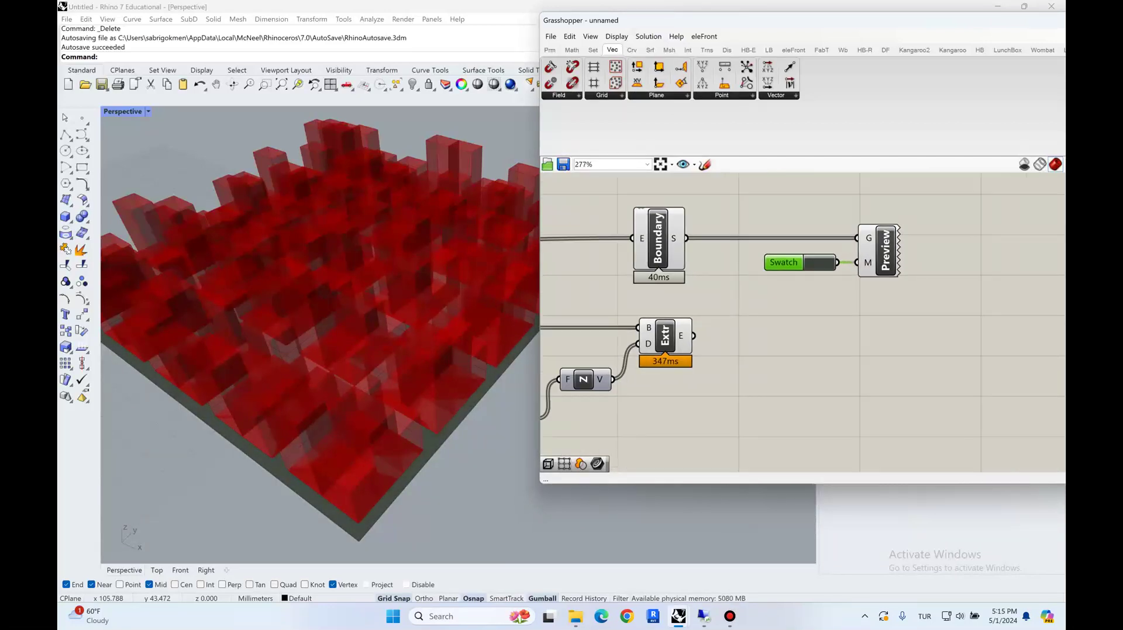
right_click_drag(830, 266, 819, 256)
left_click_drag(877, 283, 757, 216)
key("ctrl+c")
key("ctrl+v")
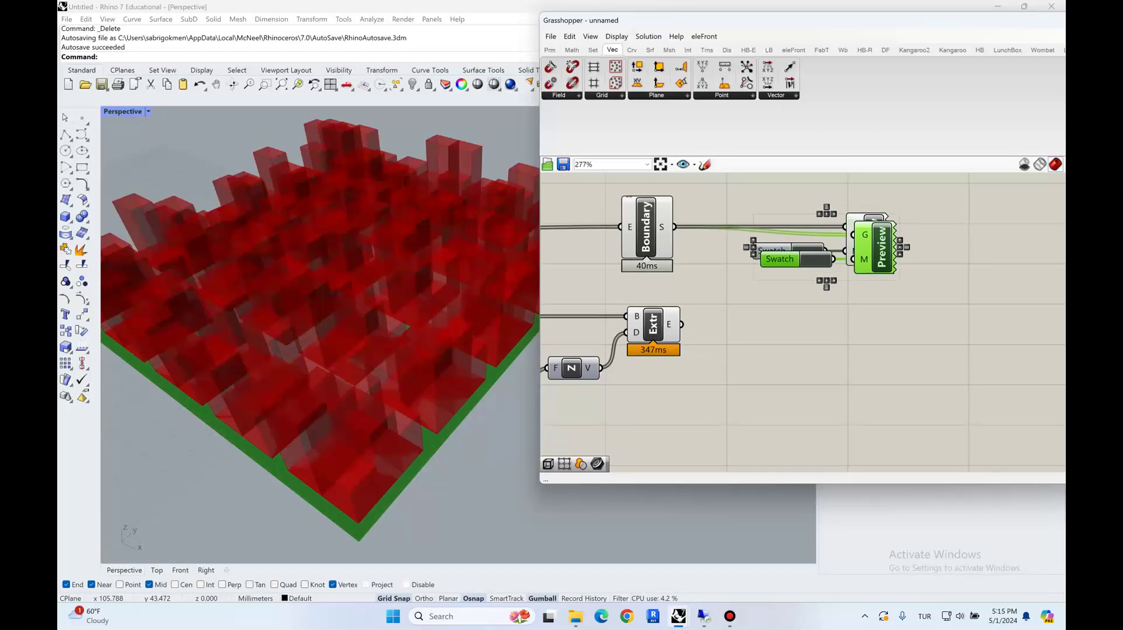
left_click_drag(881, 248, 872, 360)
Connect the Extrude output to the duplicated Custom Preview and set its swatch to pure green
left_click(789, 310)
right_click_drag(789, 310, 837, 299)
left_click_drag(890, 336, 890, 336)
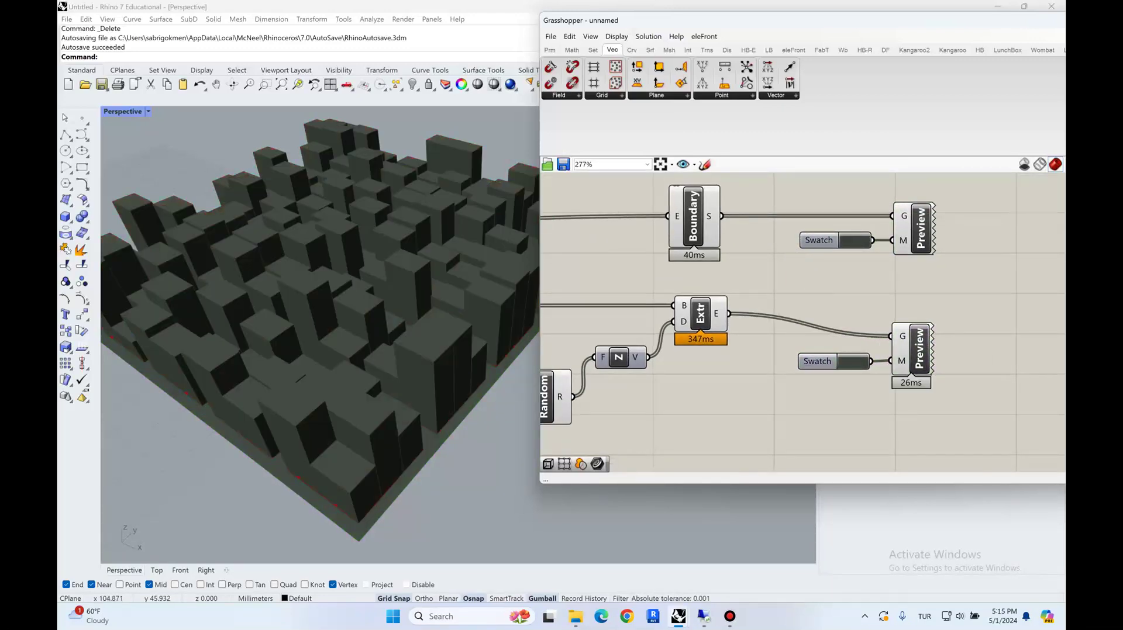
left_click(861, 362)
left_click_drag(921, 438, 879, 387)
left_click(875, 549)
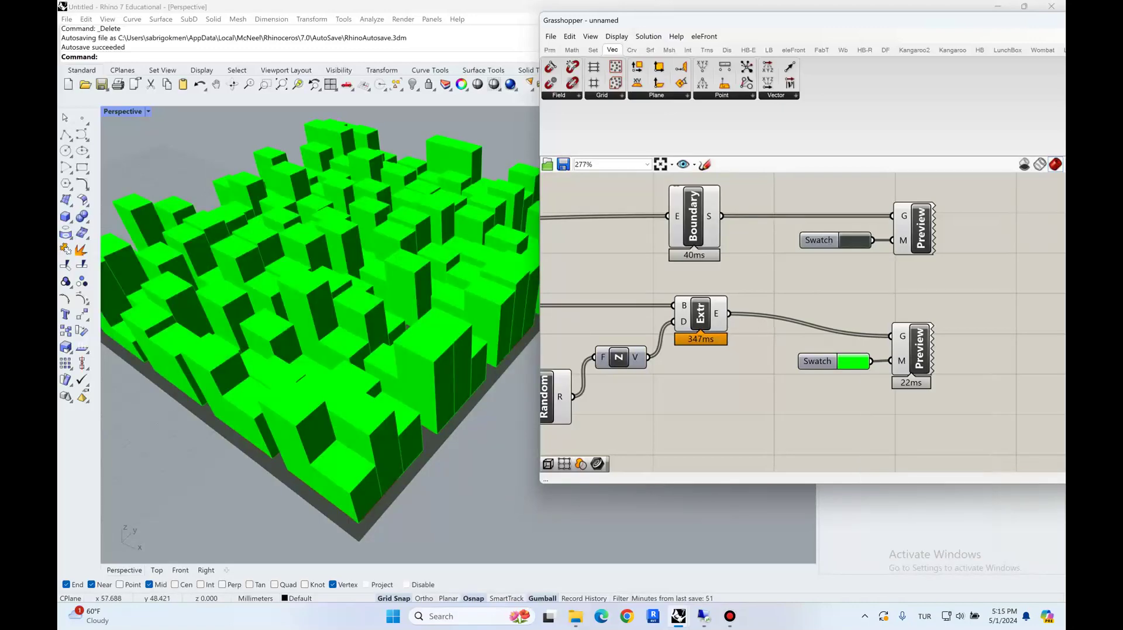
Add a Brep Wireframe component below Extrude and connect the extrusions to its brep input
mouse_move(374, 304)
right_mouse_down()
mouse_move(363, 363)
mouse_move(386, 310)
right_mouse_up()
right_click_drag(760, 275, 880, 289)
scroll(766, 228, "down", 2)
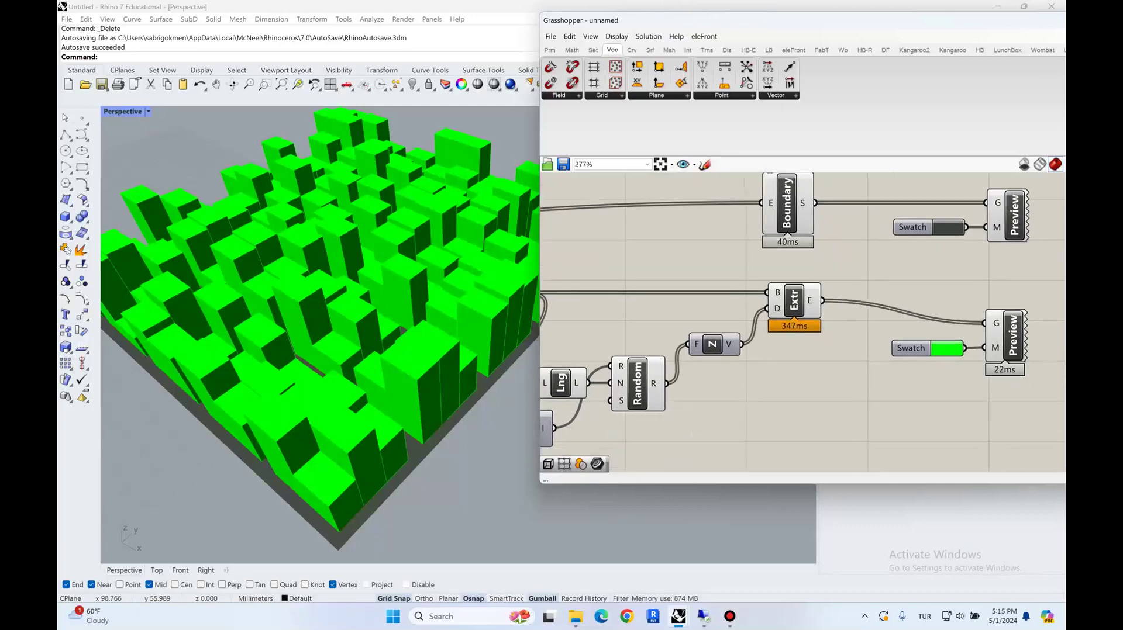
double_click(847, 355)
type("wiref")
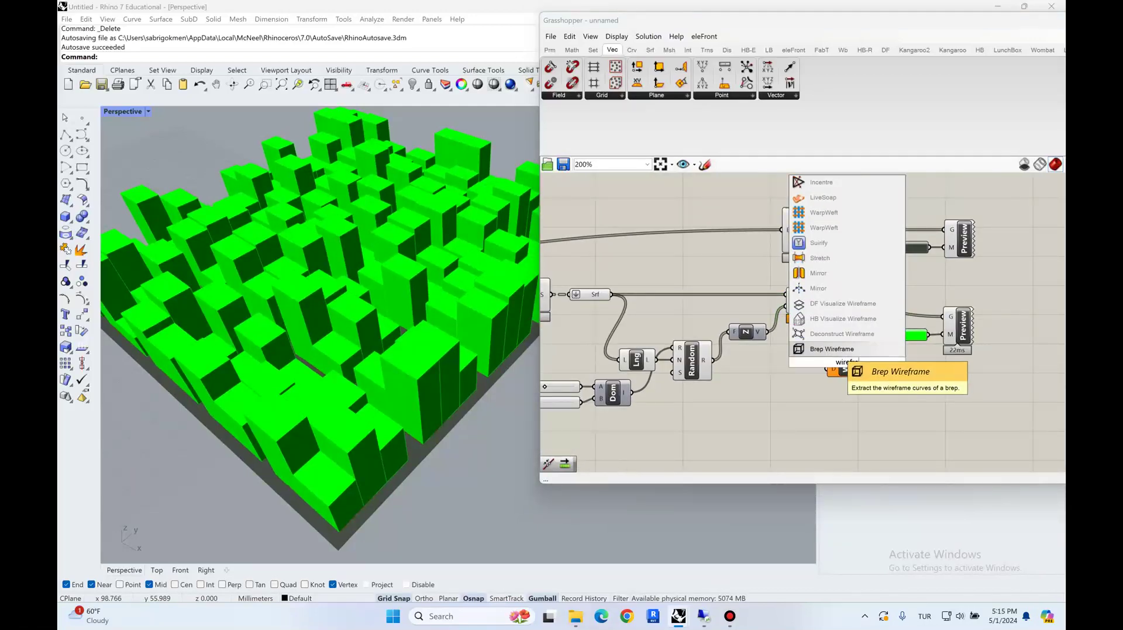
left_click(847, 349)
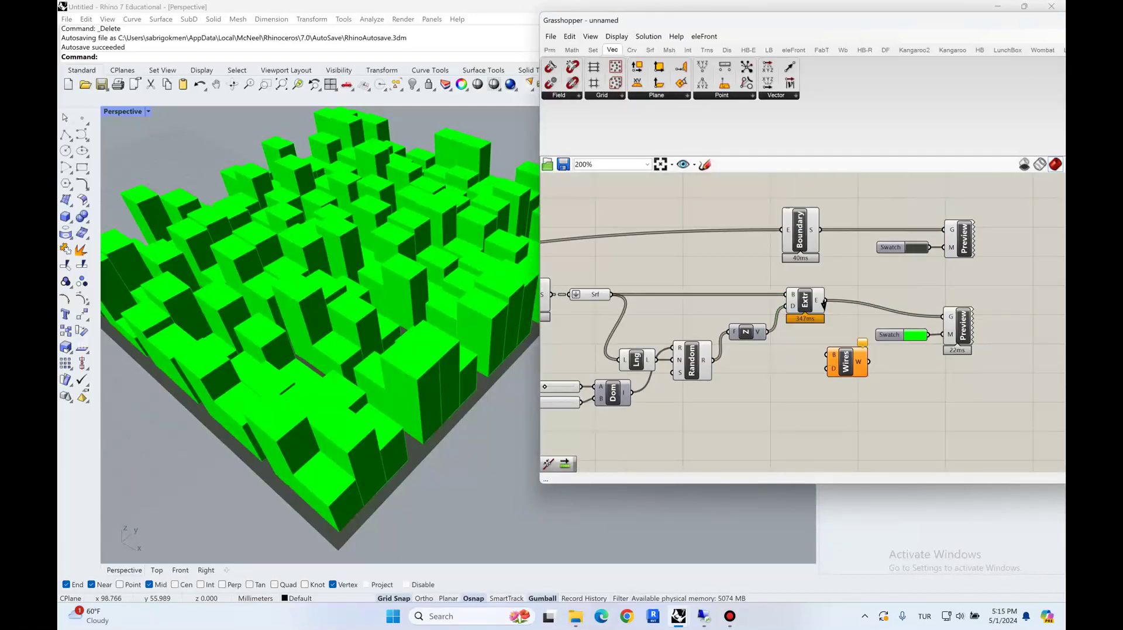
left_click_drag(824, 301, 828, 355)
left_click_drag(847, 362, 862, 376)
right_click_drag(912, 397, 790, 373)
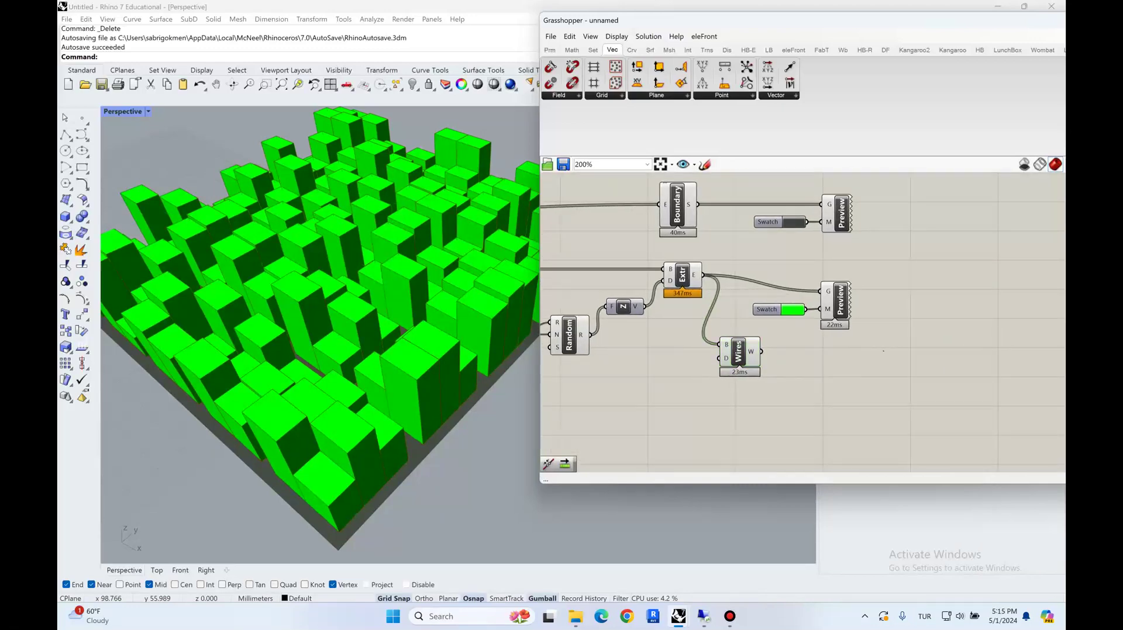
Duplicate the green swatch and Custom Preview pair below and feed it the Brep Wireframe curves
left_click_drag(883, 351, 784, 270)
key("ctrl+c")
key("ctrl+v")
left_click_drag(842, 304, 842, 396)
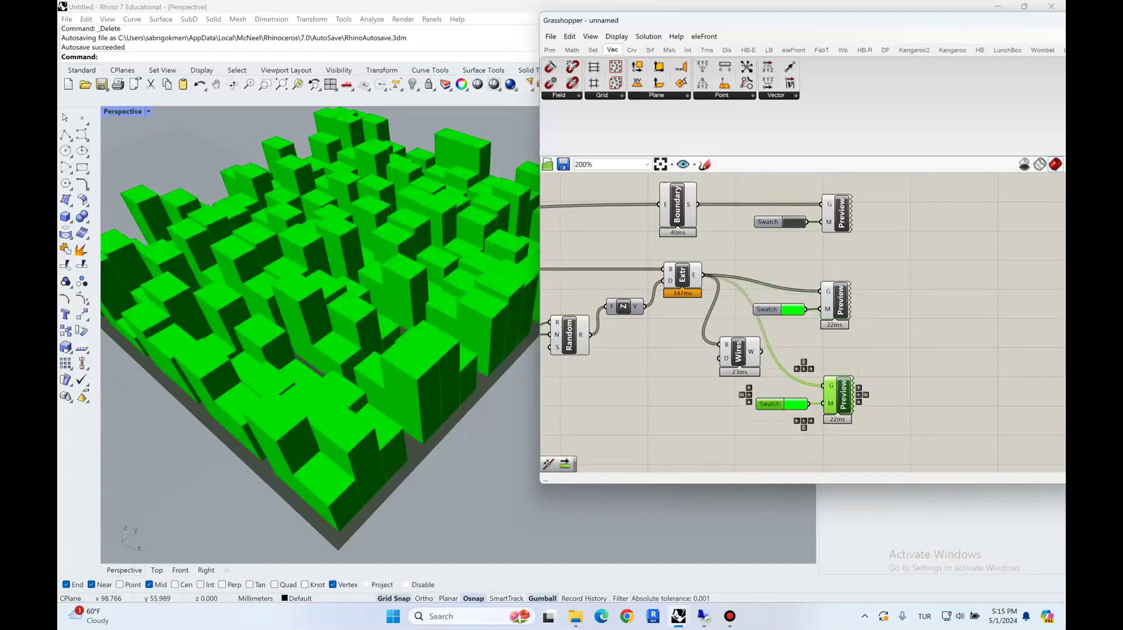
left_click_drag(760, 351, 823, 386)
Set the wireframe preview's swatch to black
left_click(797, 404)
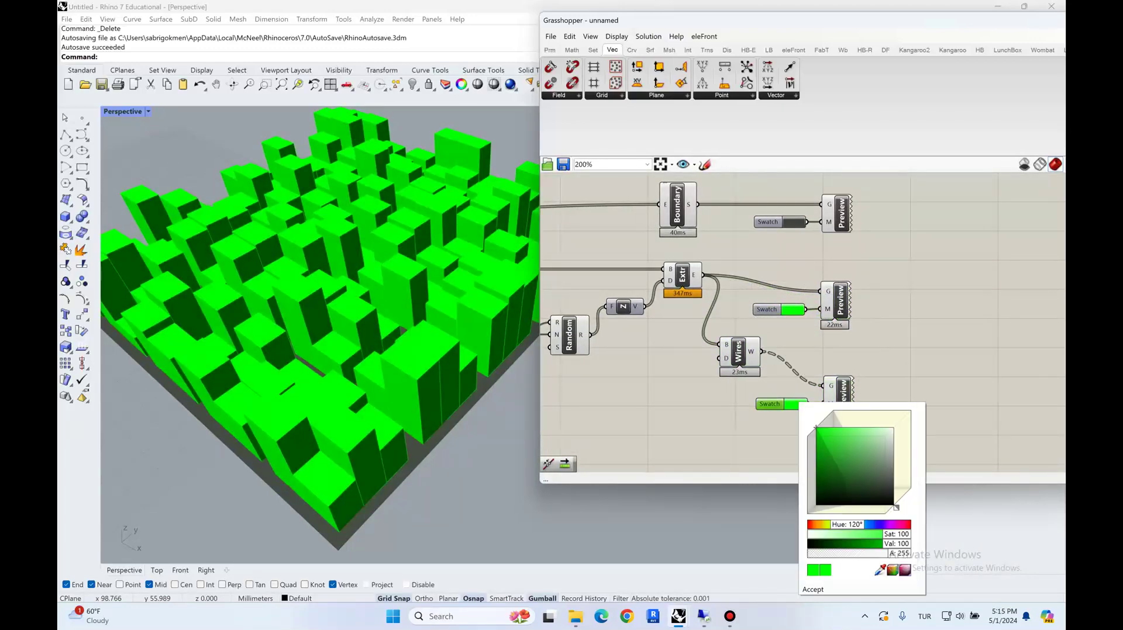
left_click(894, 506)
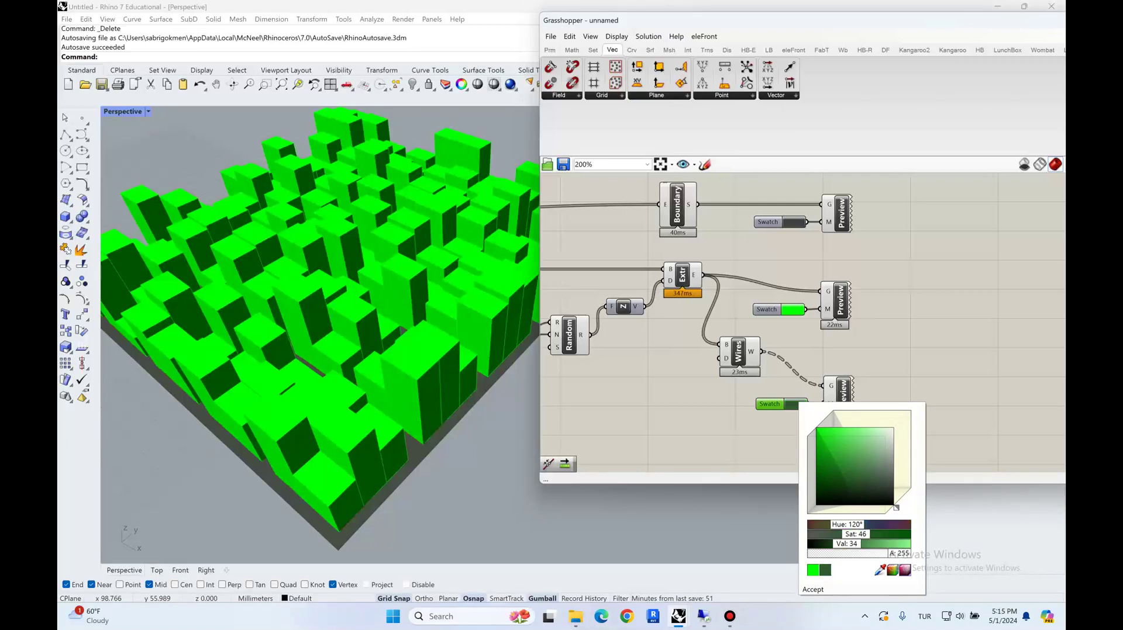
left_click(812, 590)
Set the ground surfaces' swatch to pure red with full saturation and value
left_click(794, 222)
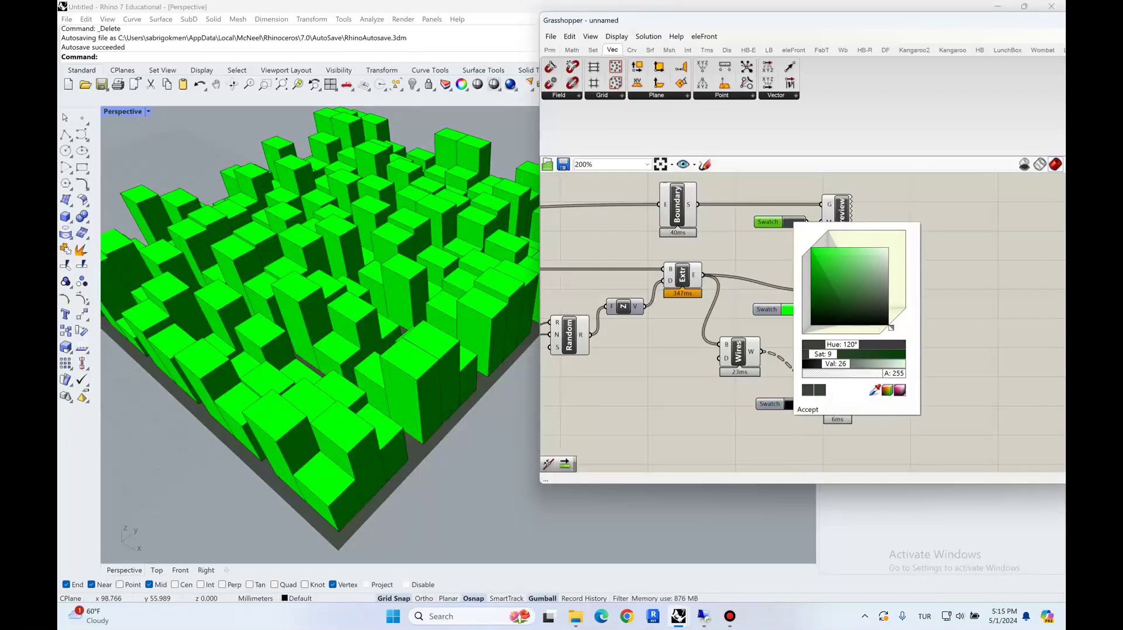
left_click_drag(842, 345, 906, 345)
left_click(904, 364)
left_click(904, 353)
left_click(807, 409)
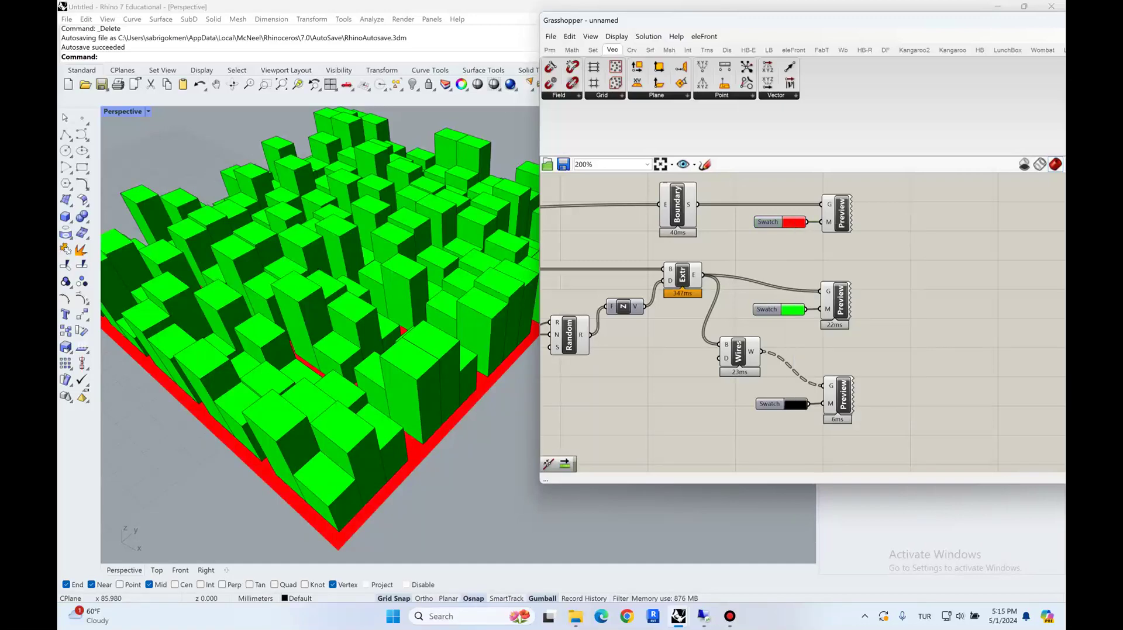
Turn off the preview of the components in definition 1, from the grid to Brep Wireframe, leaving out the Custom Previews
right_click_drag(351, 321, 387, 372)
right_click_drag(678, 275, 858, 285)
right_click_drag(632, 283, 863, 285)
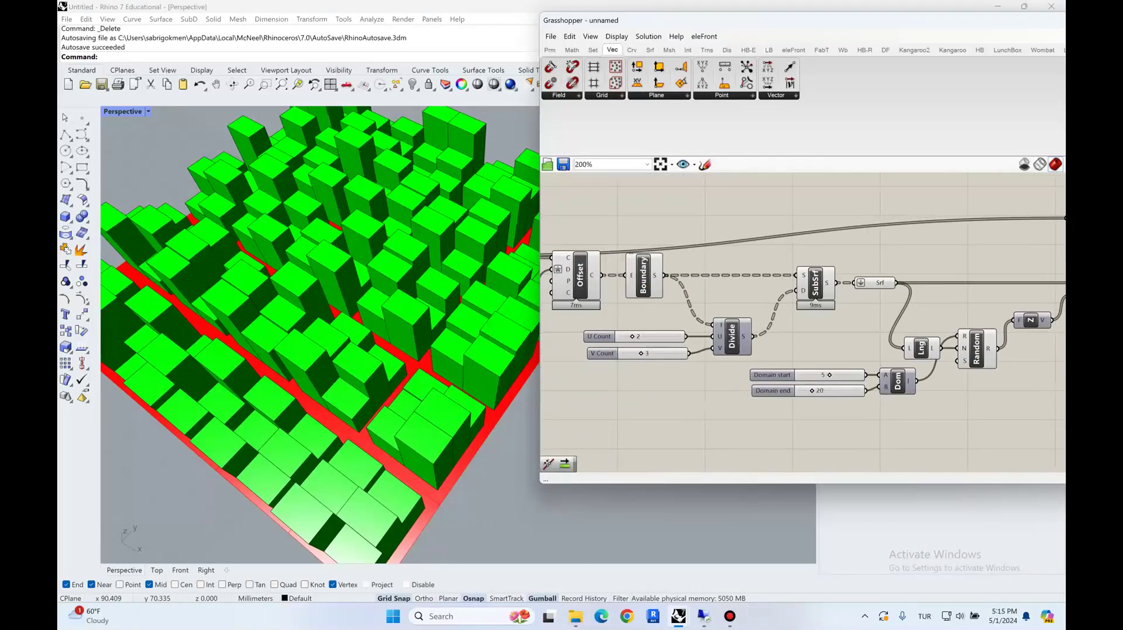
scroll(863, 286, "down", 2)
scroll(811, 289, "down", 4)
left_click_drag(947, 360, 617, 240)
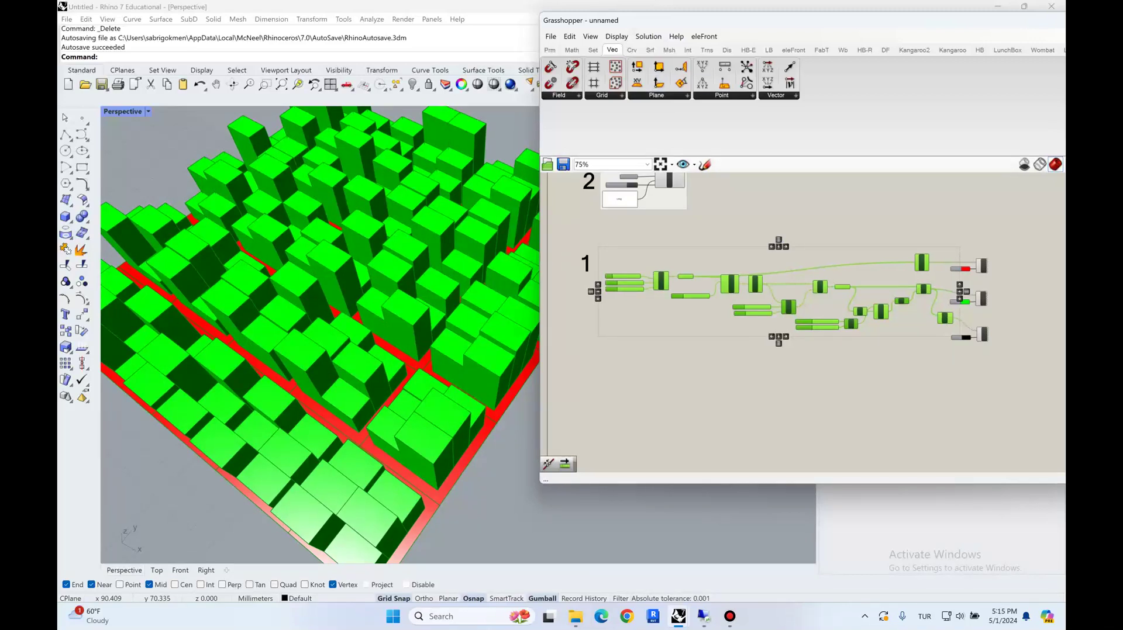
left_click(647, 36)
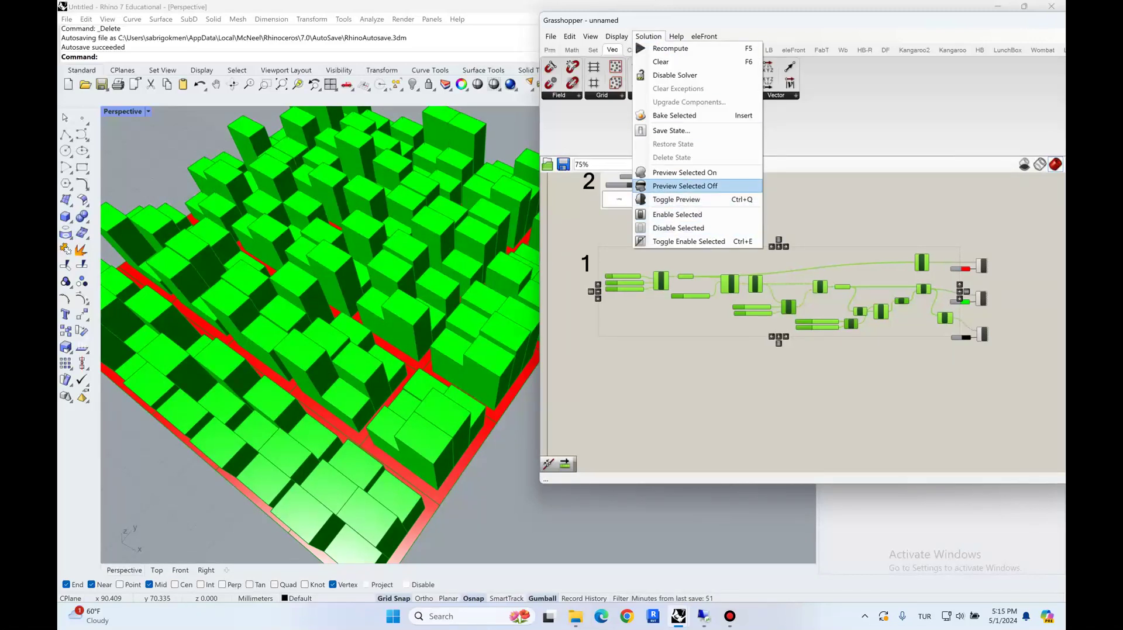
left_click(670, 186)
key("Escape")
Set the Domain end slider to 12
right_click_drag(351, 328, 327, 342)
right_click_drag(831, 318, 857, 329)
scroll(858, 329, "up", 11)
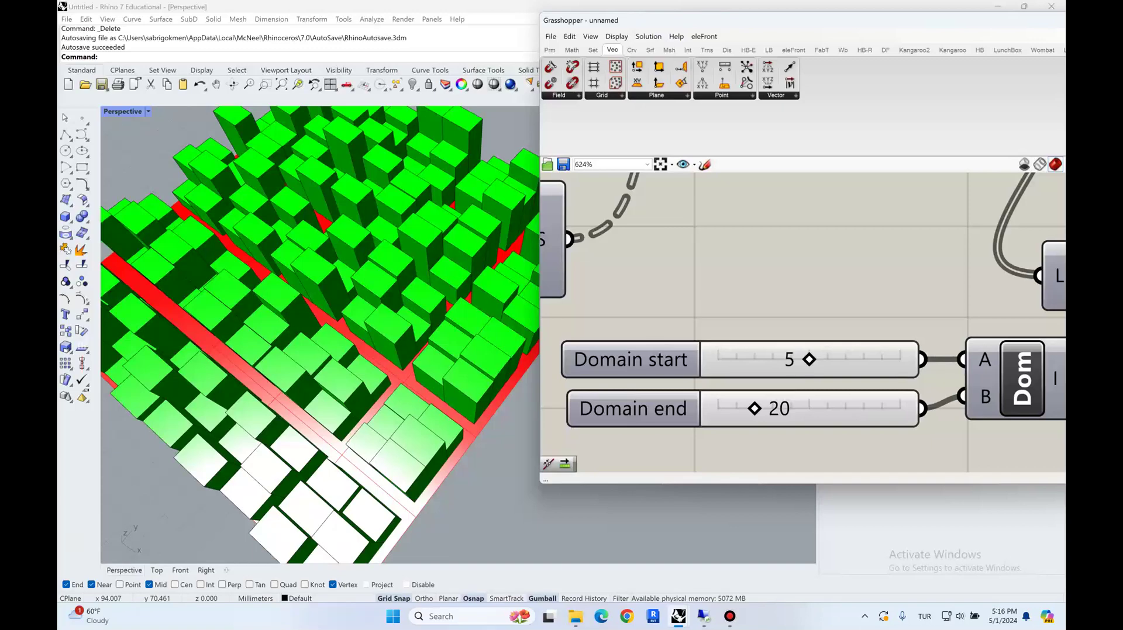
left_click_drag(754, 409, 753, 408)
right_click_drag(351, 328, 349, 245)
right_click_drag(759, 286, 620, 262)
scroll(762, 269, "down", 4)
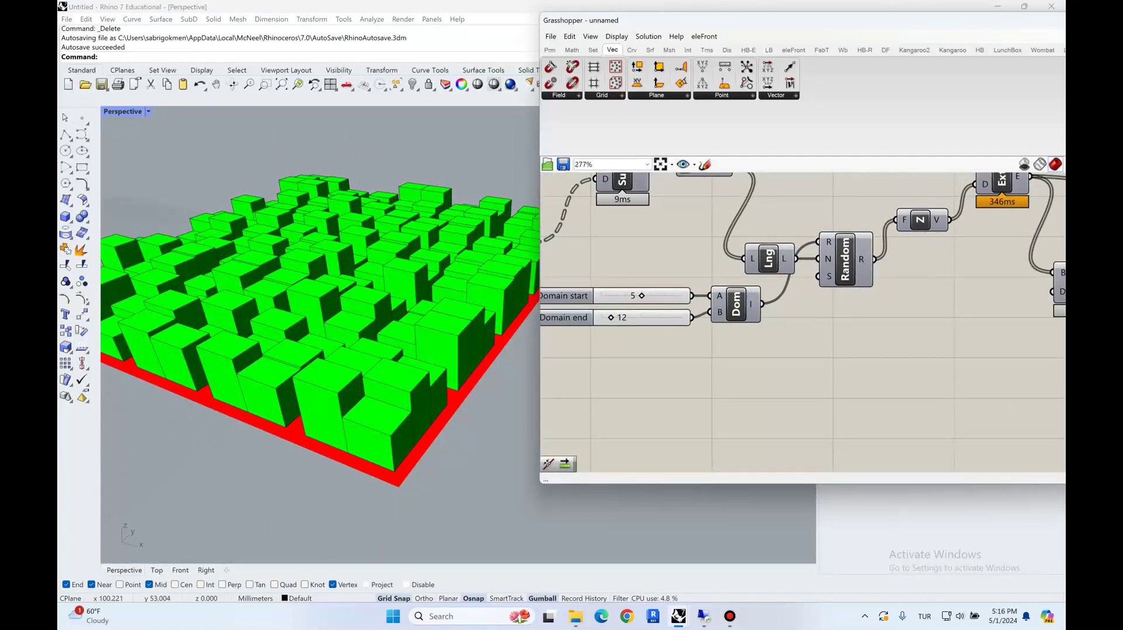
Add a number slider below the domain, connect it to Random's seed input and set it to 2
double_click(687, 376)
type("6")
key("Return")
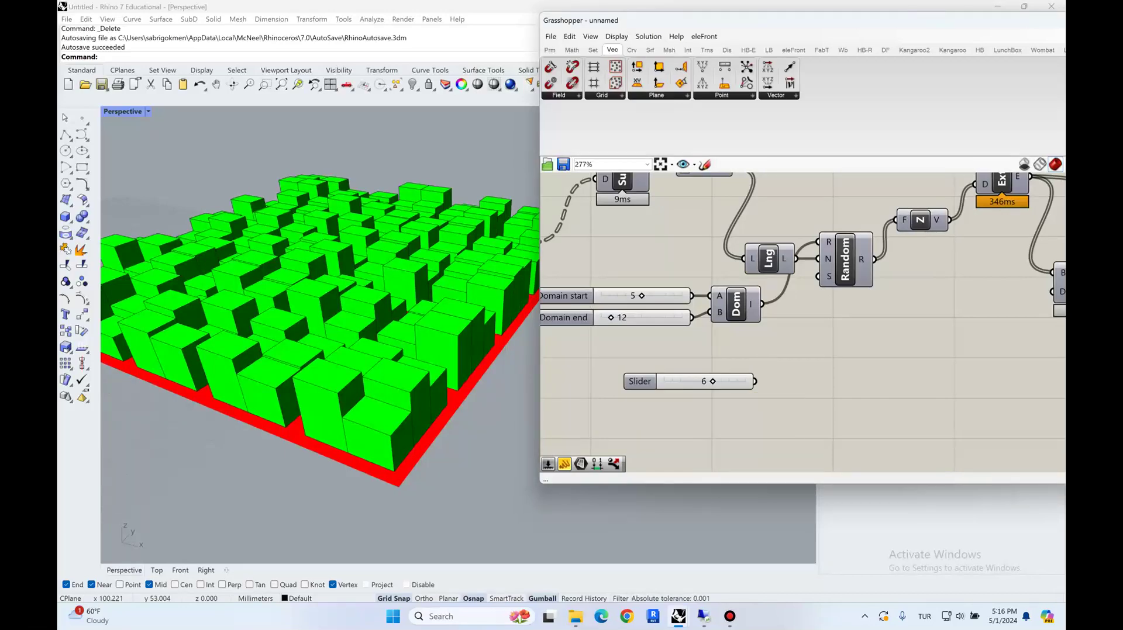
left_click_drag(777, 359, 678, 382)
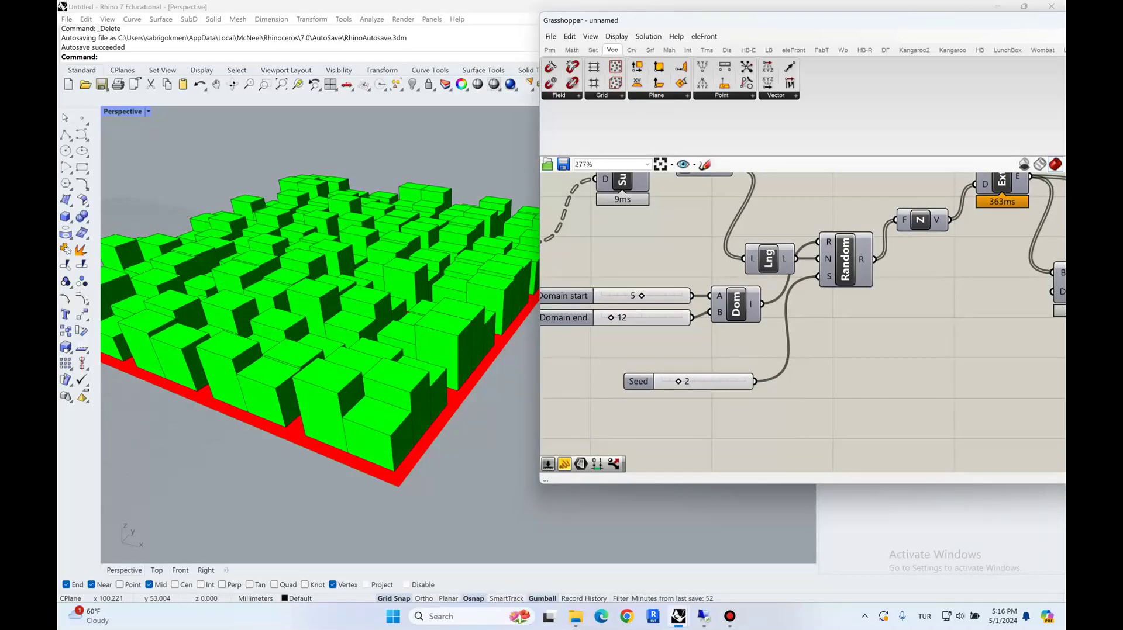
Set the Domain start slider to 2 and the Domain end slider to 19
mouse_move(612, 318)
left_mouse_down()
mouse_move(632, 296)
mouse_move(617, 296)
left_mouse_up()
right_click_drag(351, 280, 293, 368)
right_click_drag(351, 327, 403, 330)
right_click_drag(643, 351, 945, 393)
right_click_drag(351, 316, 373, 316)
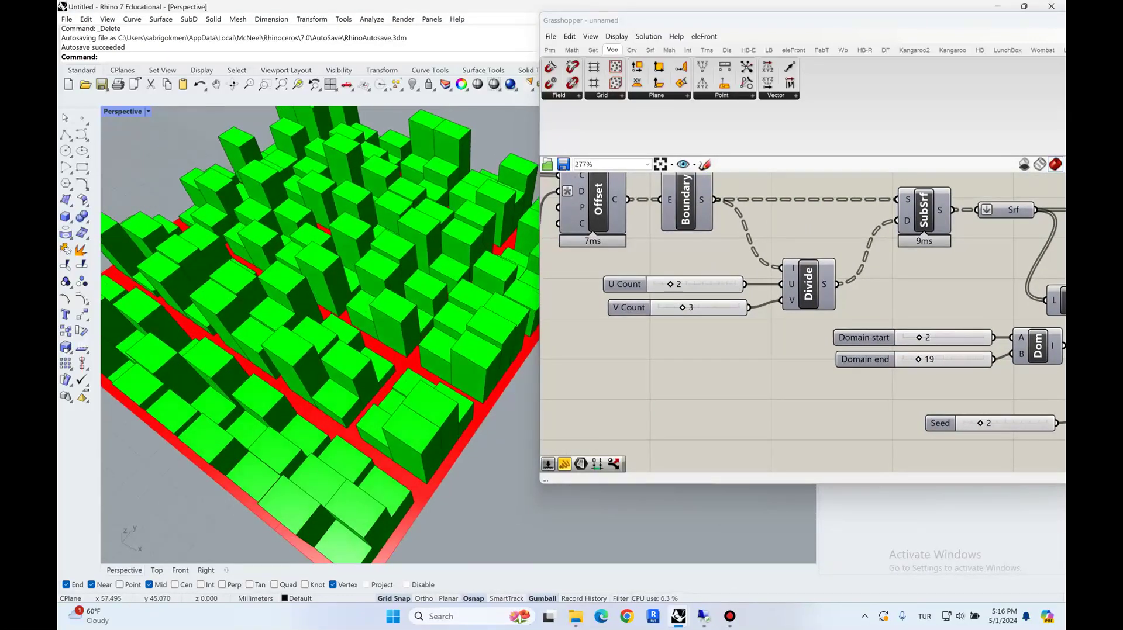
Frame the city massing closely from an elevated corner angle in the Perspective viewport
scroll(334, 290, "up", 6)
scroll(334, 290, "down", 3)
right_click_drag(672, 328, 765, 415)
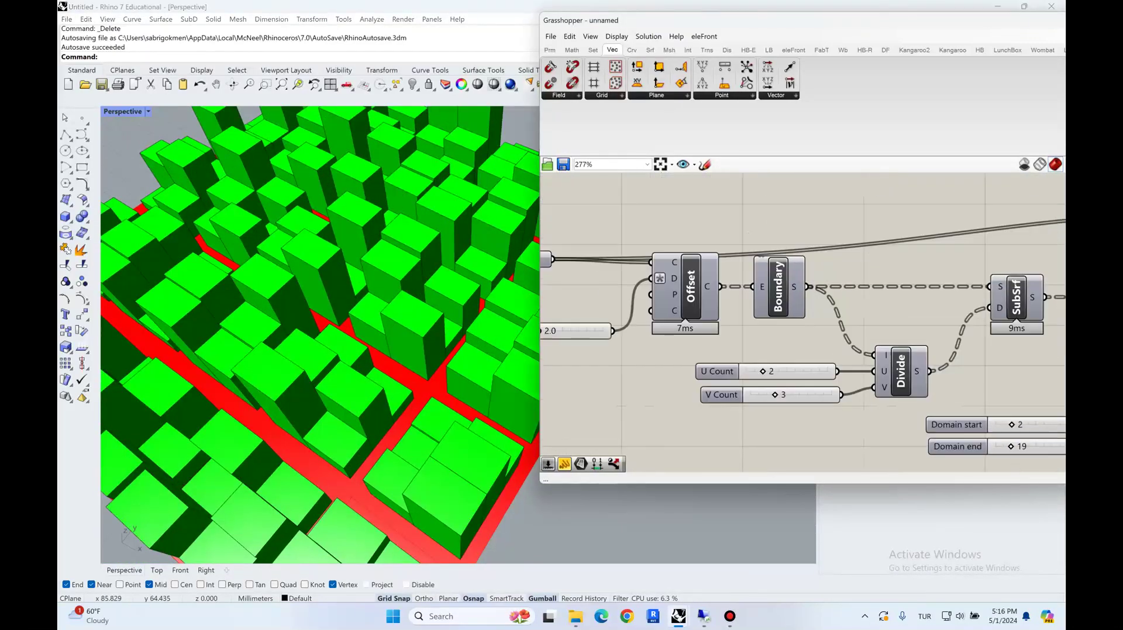
right_click_drag(351, 316, 354, 292)
left_click_drag(668, 21, 882, 12)
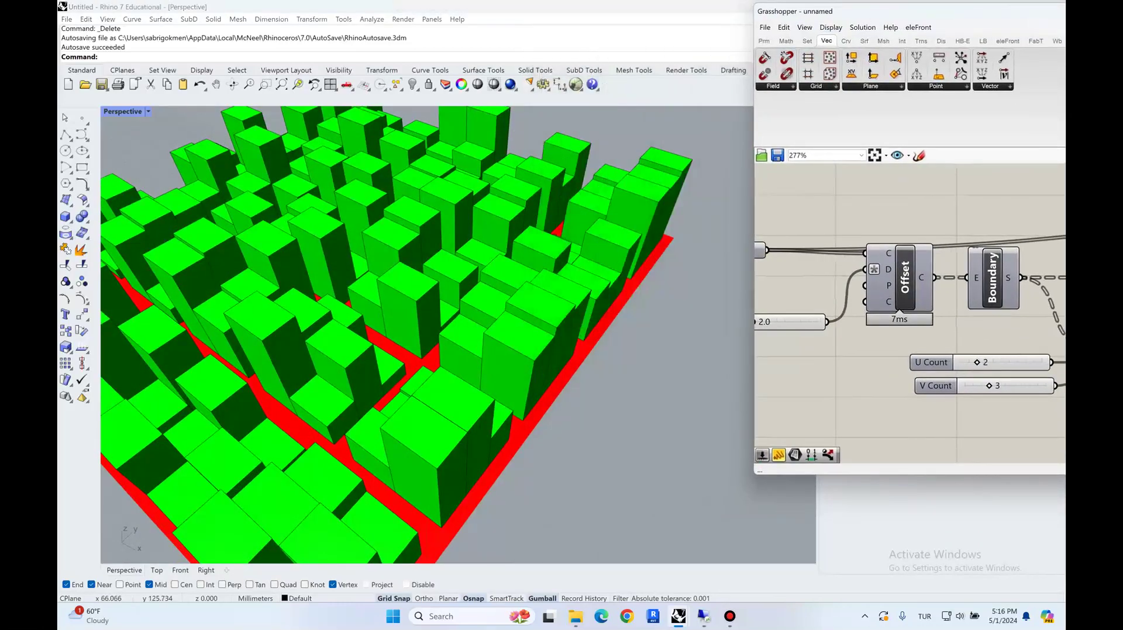
right_click_drag(410, 315, 376, 334)
scroll(906, 292, "down", 10)
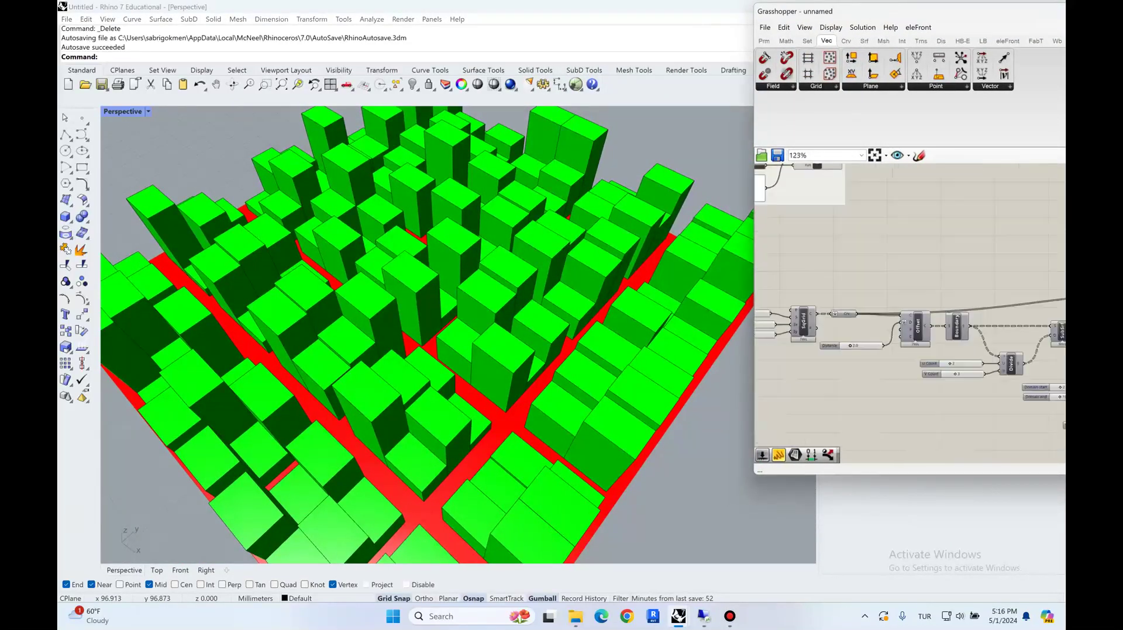
Set the Save File Path of the ExportView group to the Desktop's Tower folder and export the drawing
left_click_drag(882, 11, 703, 49)
scroll(674, 269, "up", 8)
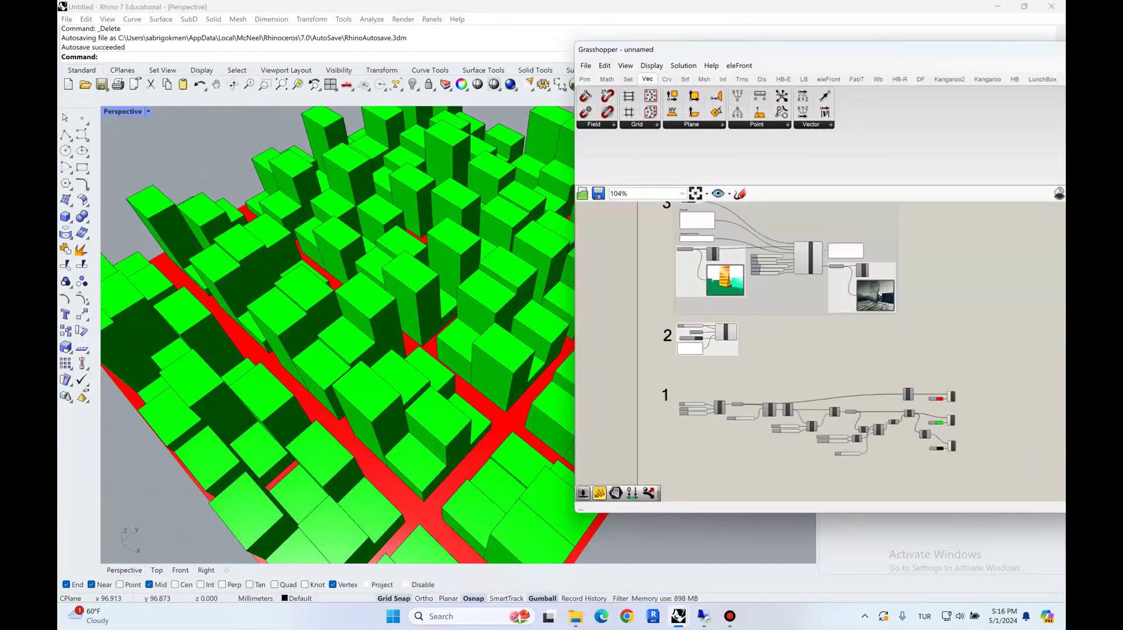
right_click_drag(732, 313, 729, 373)
scroll(677, 430, "up", 4)
right_click_drag(677, 431, 677, 375)
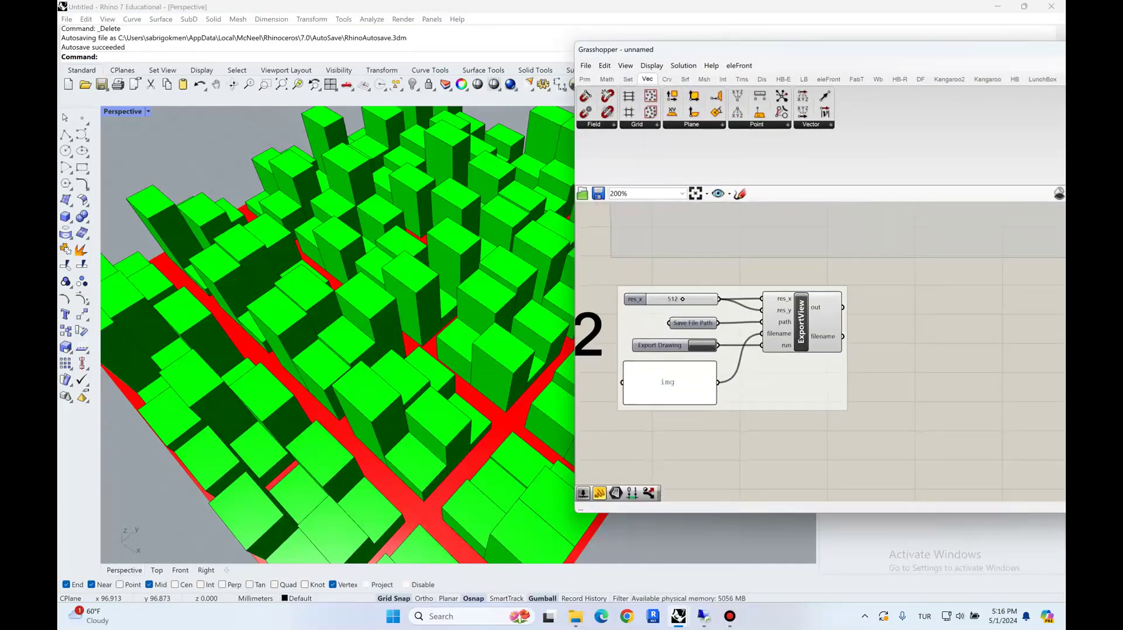
right_click(690, 323)
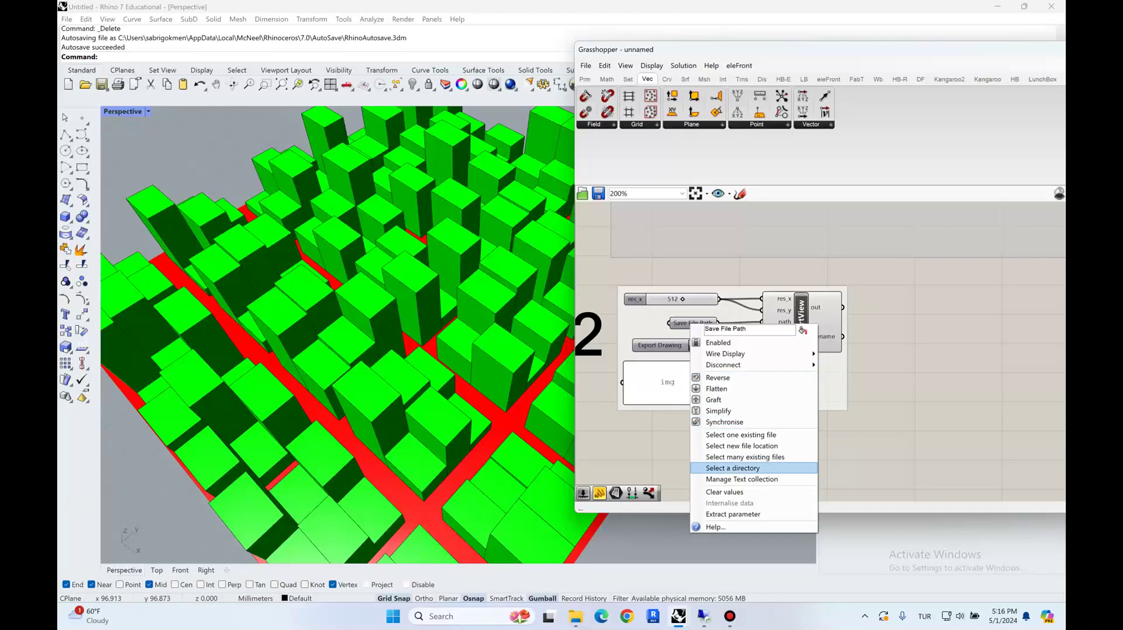
left_click(719, 467)
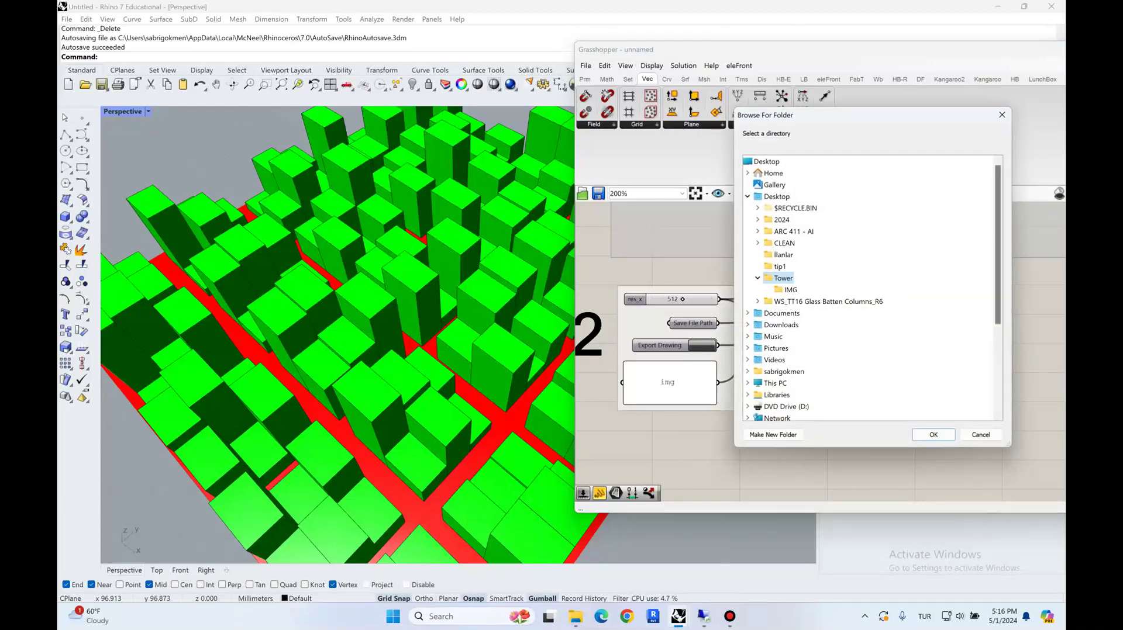
left_click(928, 425)
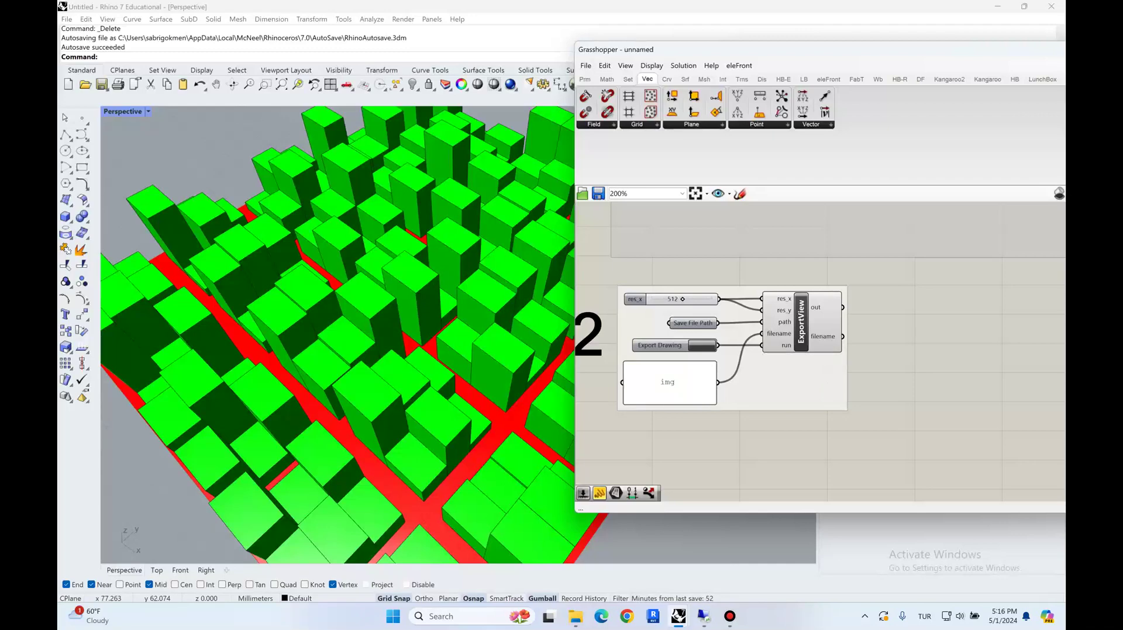
Replace the Prompt panel's text with "architectural model of an urban city"
right_click_drag(784, 245, 794, 403)
scroll(792, 266, "up", 2)
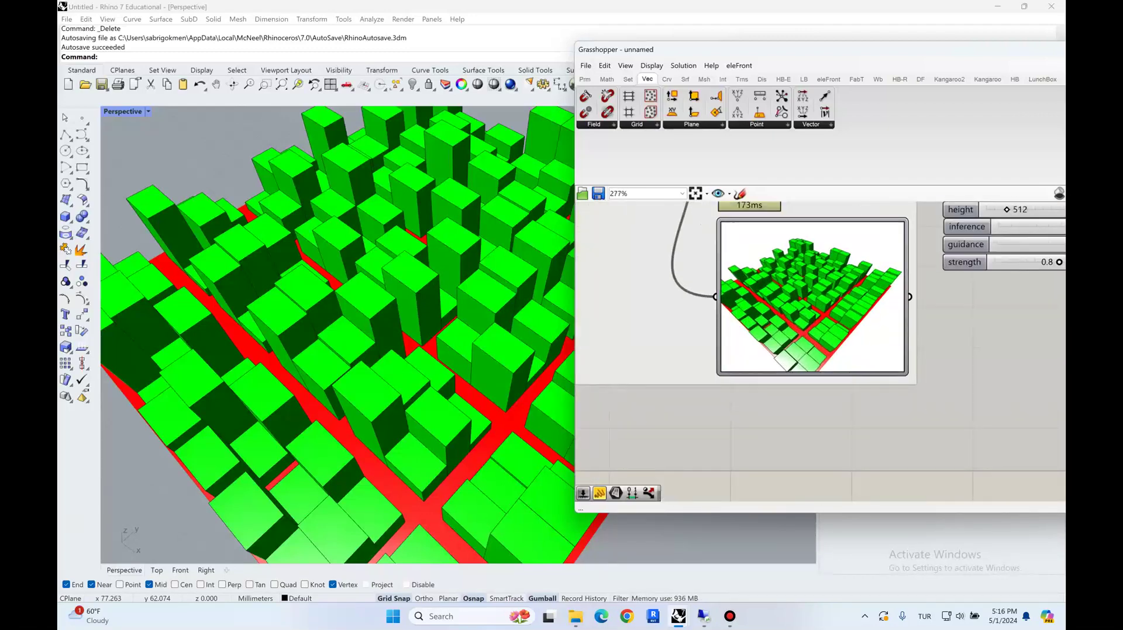
scroll(819, 351, "down", 4)
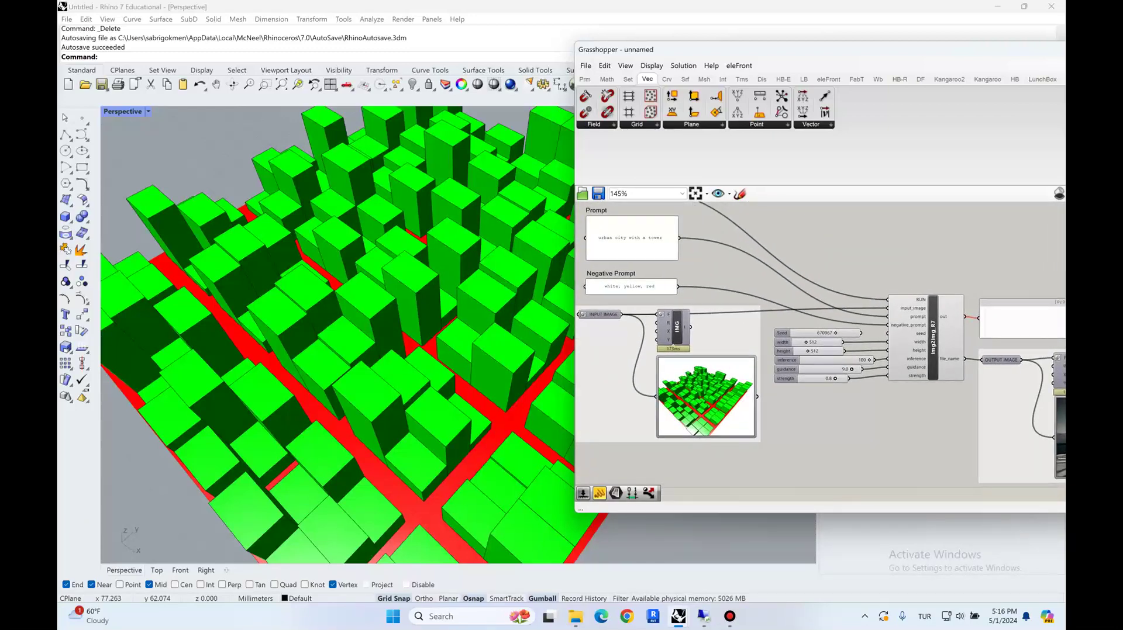
right_click_drag(610, 240, 643, 227)
scroll(632, 242, "up", 2)
left_click(644, 227)
double_click(631, 238)
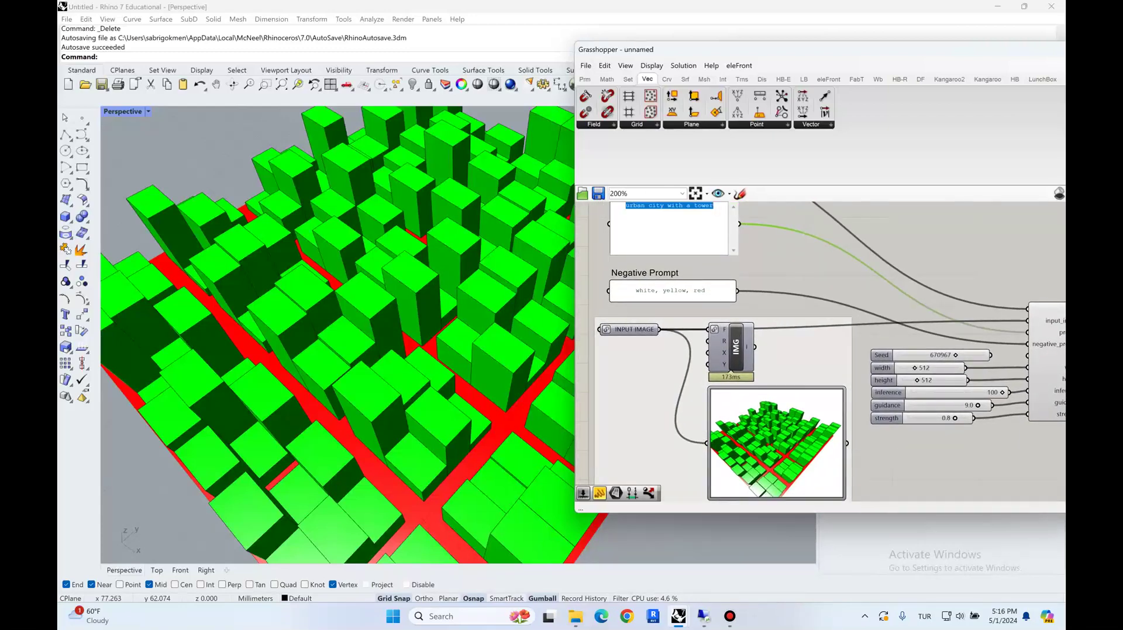
type("architectural ")
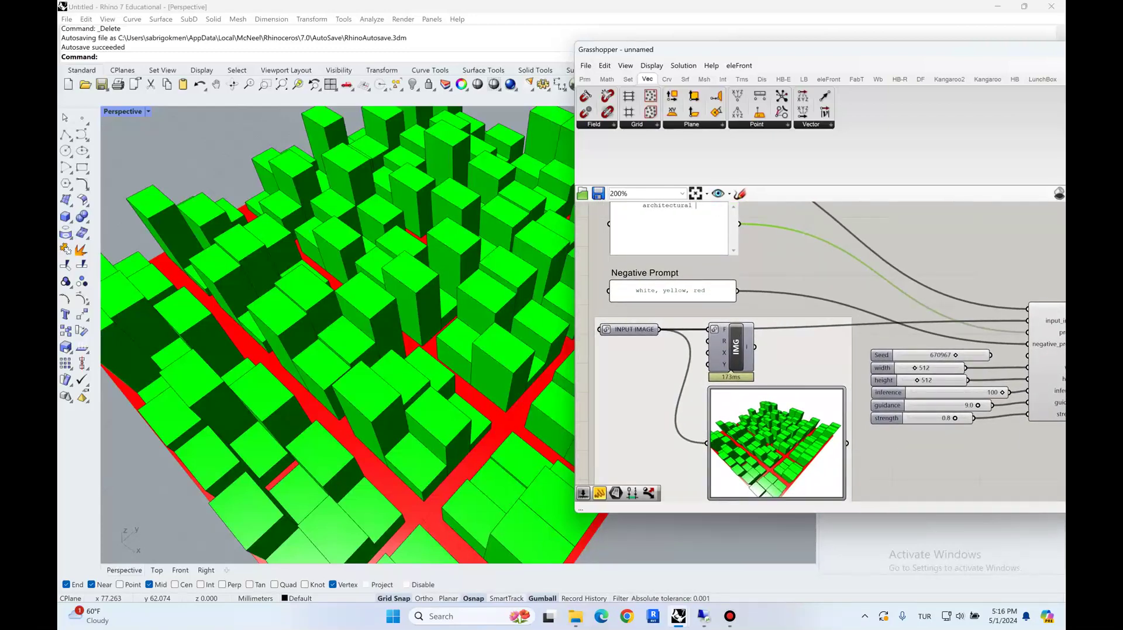
type("model of a n urban city")
Change the Negative Prompt panel's text to "white, red"
left_click(672, 291)
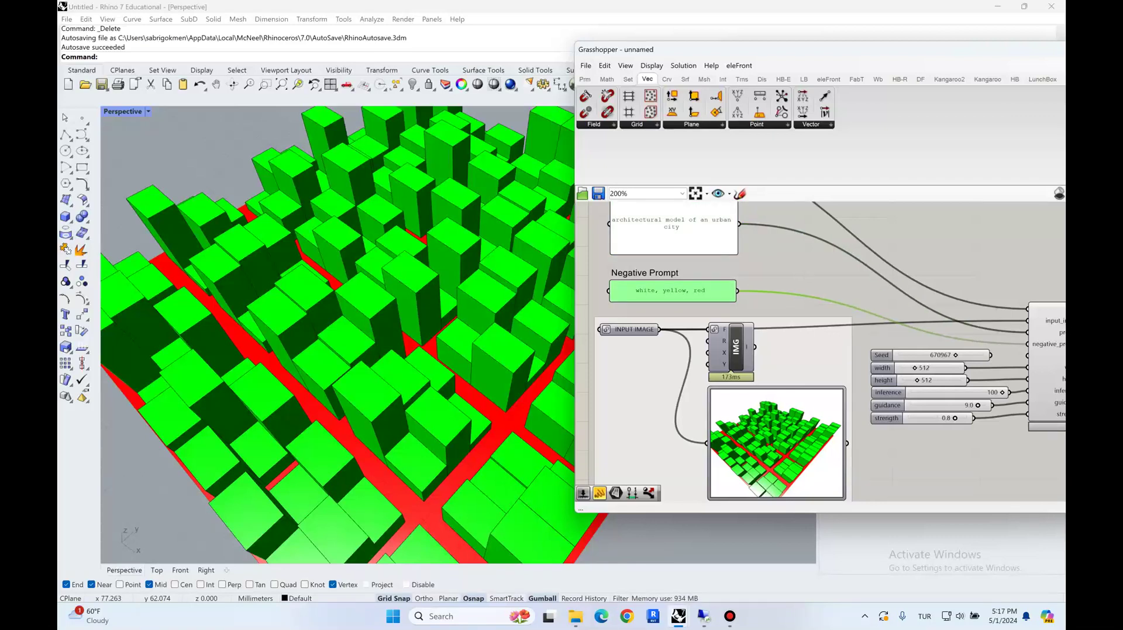
double_click(646, 287)
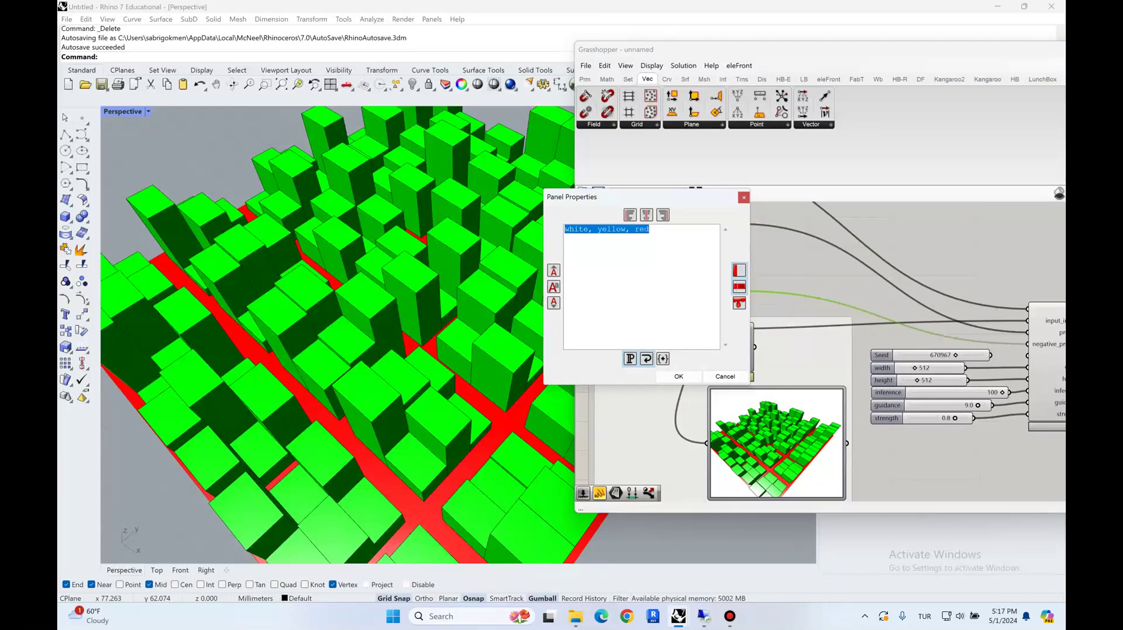
left_click(597, 229)
key("shift+End")
key("Delete")
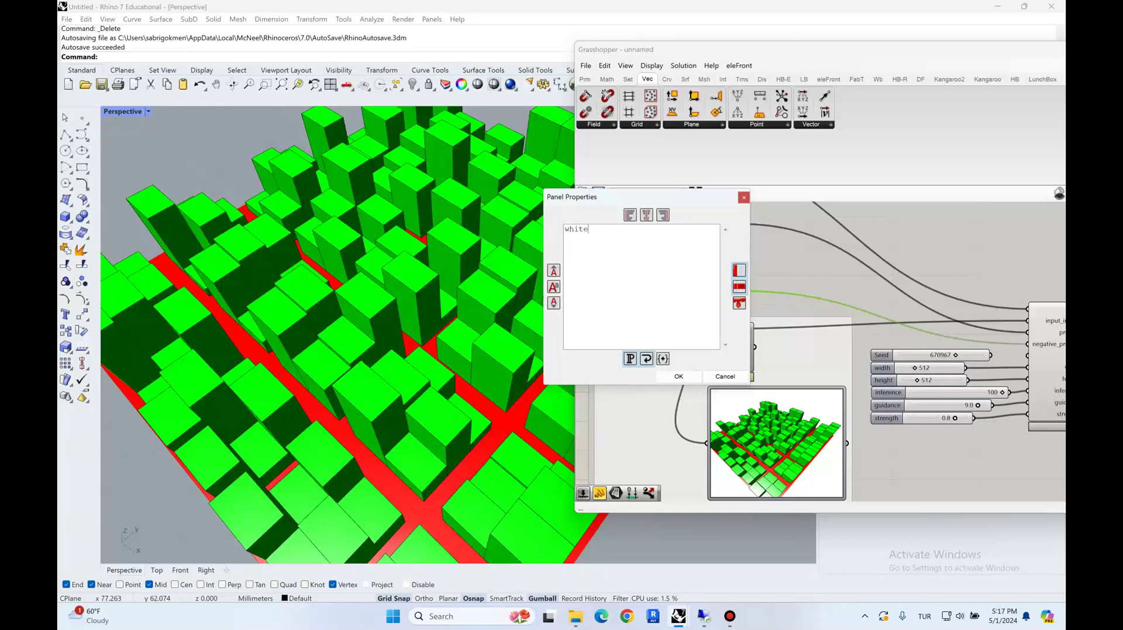
type("red")
left_click(678, 377)
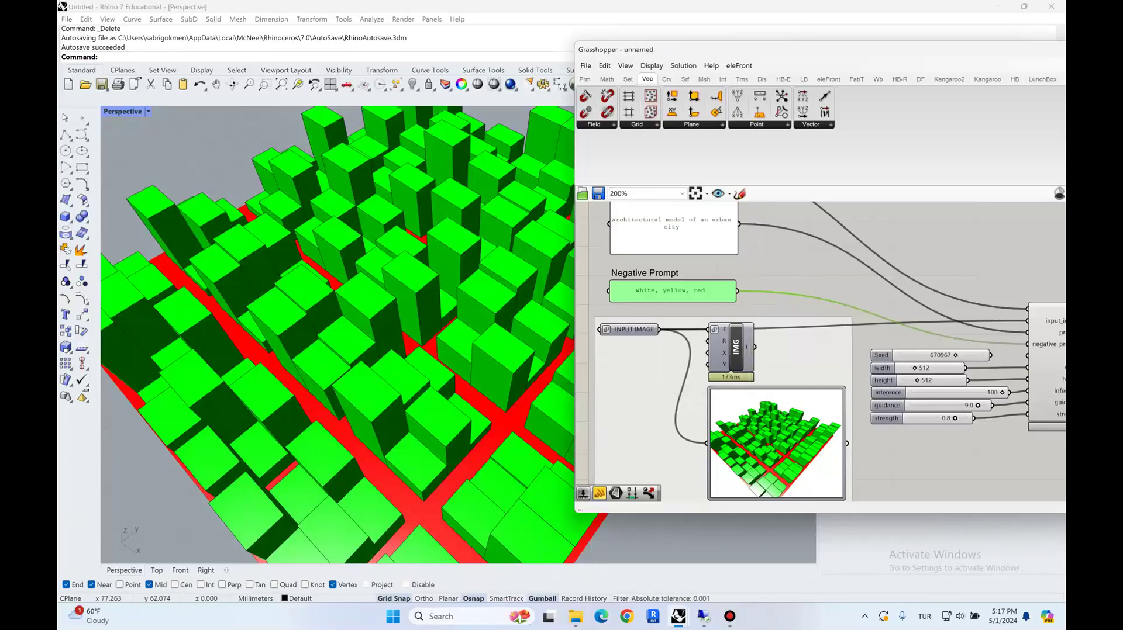
Run the image-to-image generation, checking the server's progress in the Remote Desktop Connection window, and inspect the output image up close
scroll(666, 267, "down", 3)
left_click(840, 250)
right_click_drag(841, 250, 823, 300)
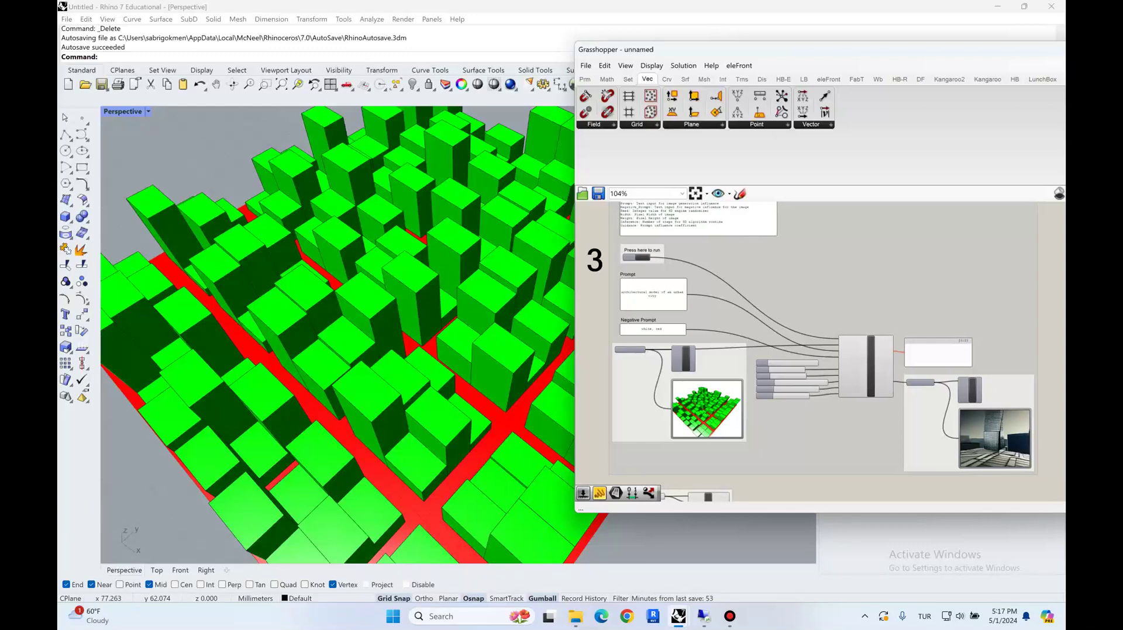
left_click(704, 617)
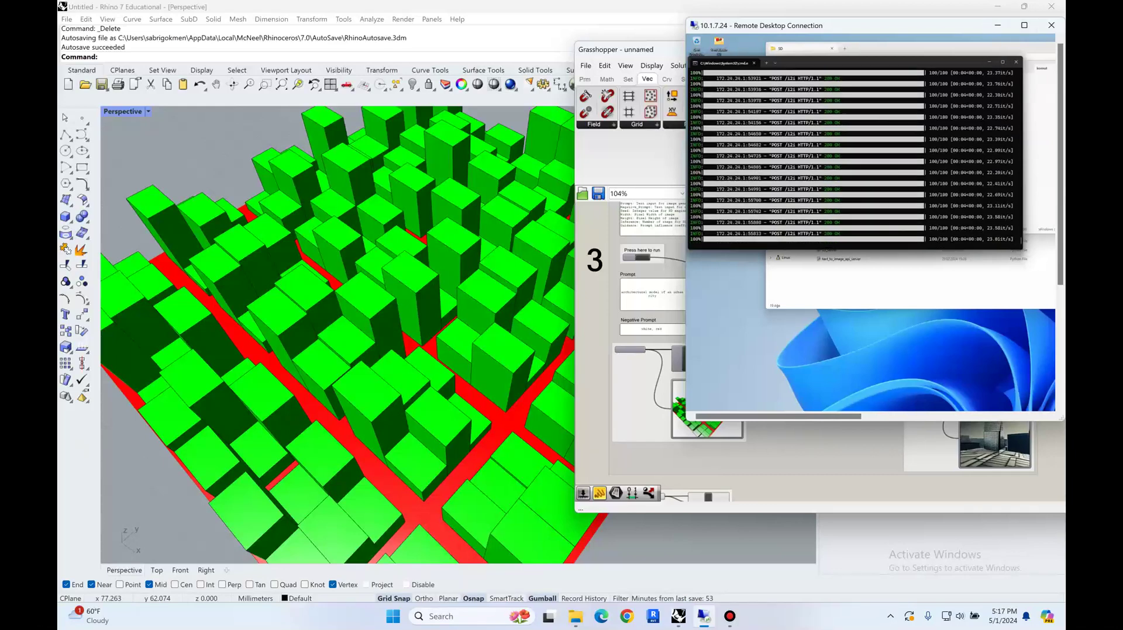
left_click(997, 25)
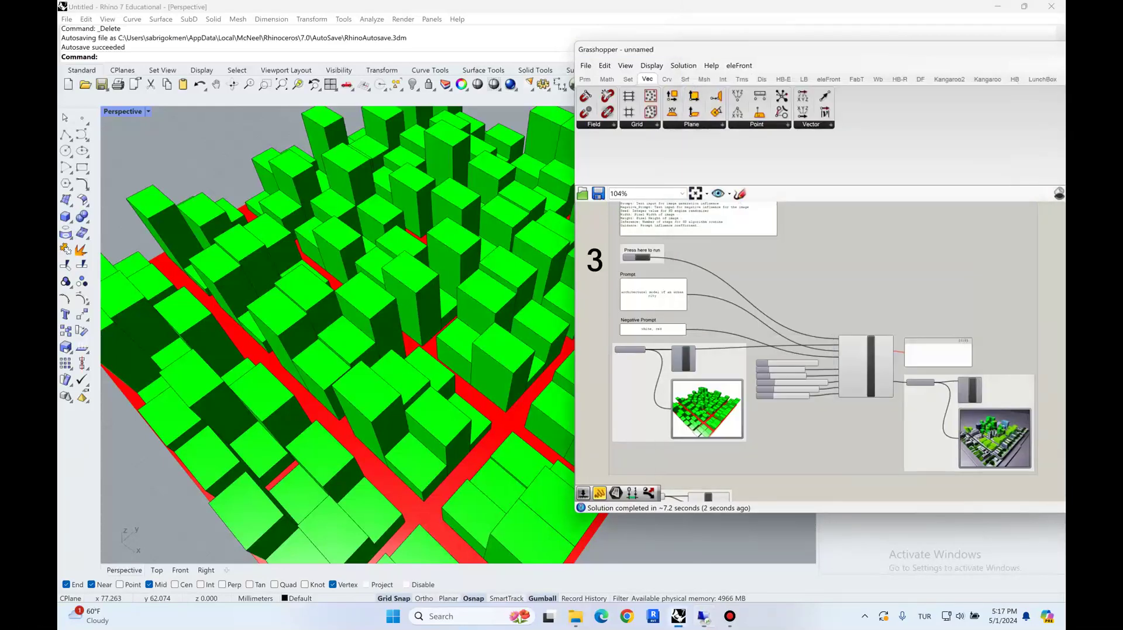
right_click_drag(1008, 451, 865, 383)
scroll(865, 383, "up", 6)
scroll(819, 351, "up", 3)
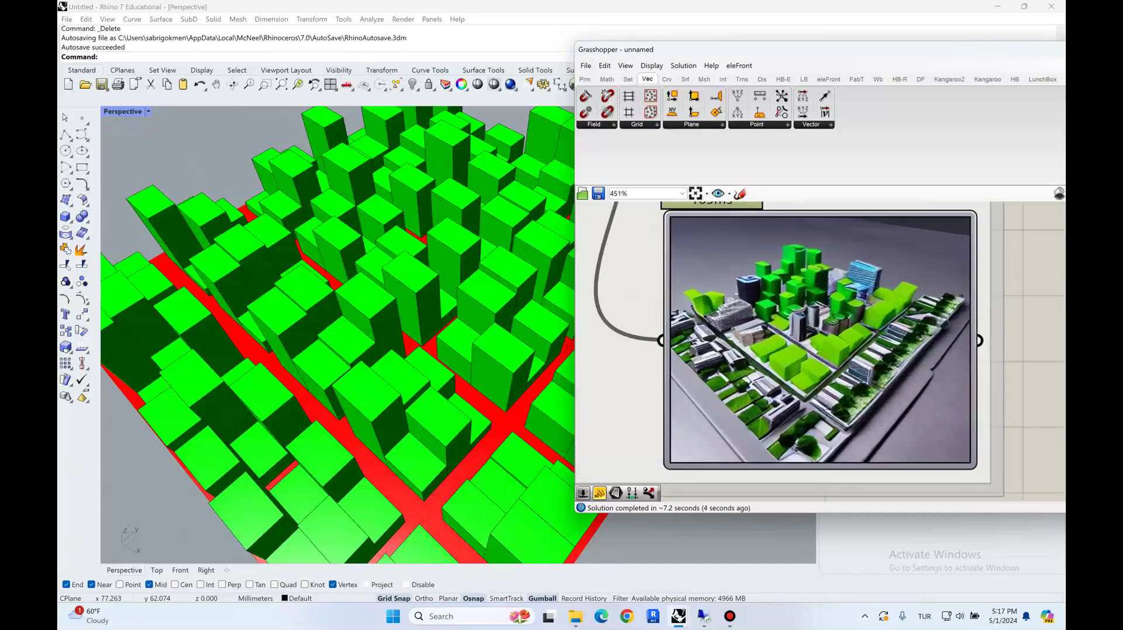
mouse_move(819, 351)
right_mouse_down()
mouse_move(819, 336)
mouse_move(821, 356)
right_mouse_up()
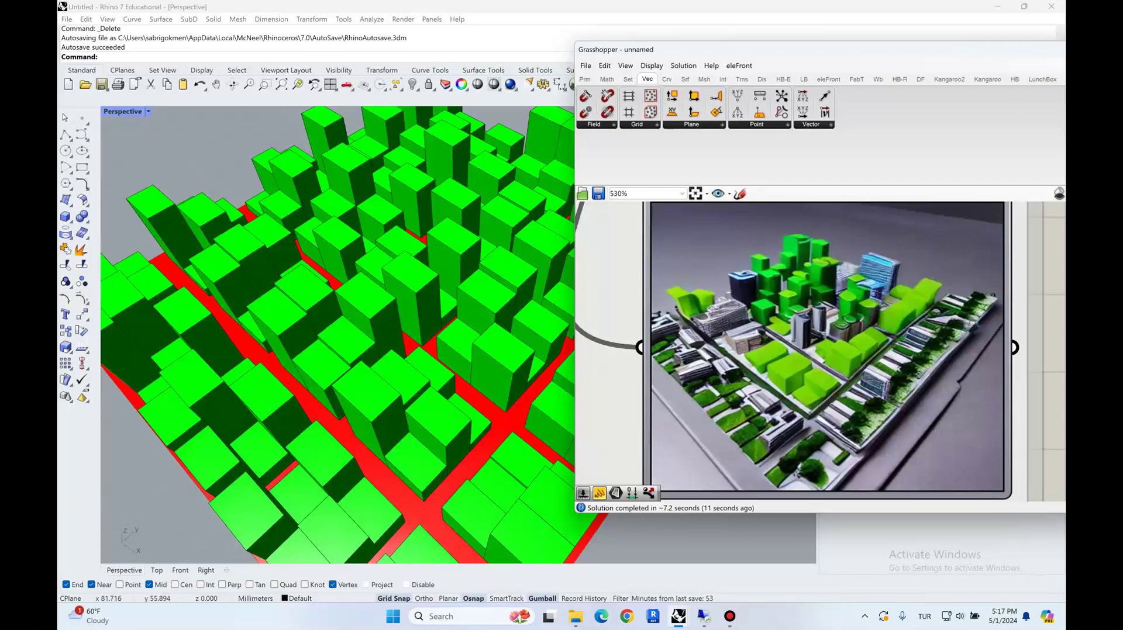
Add green to the Negative Prompt panel so its text reads "white, green, red"
scroll(962, 370, "down", 8)
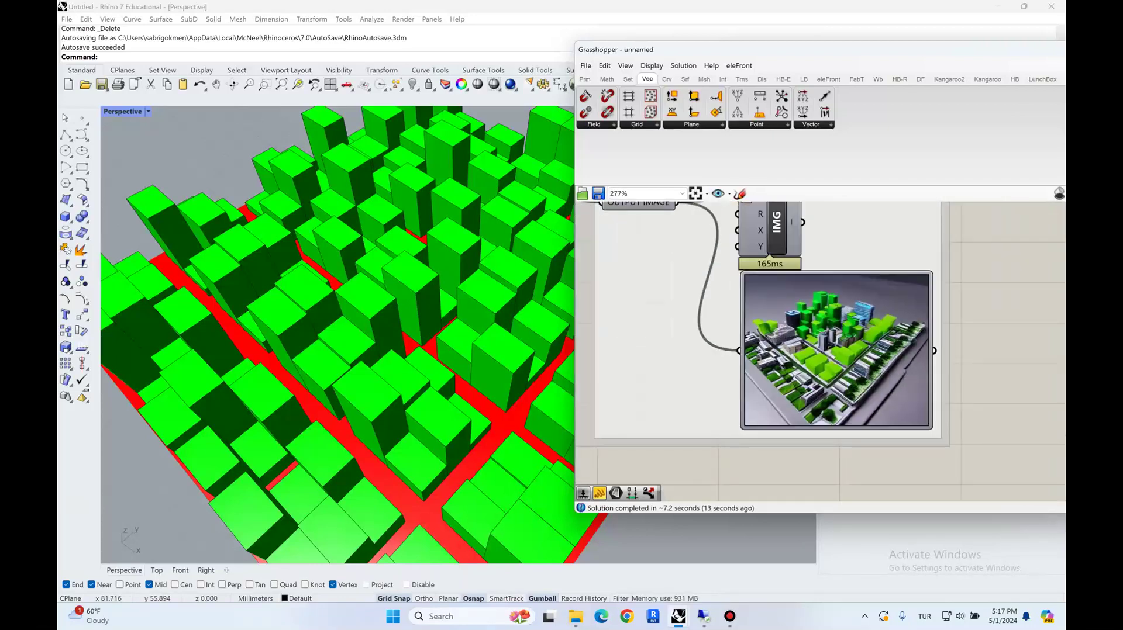
scroll(697, 292, "up", 5)
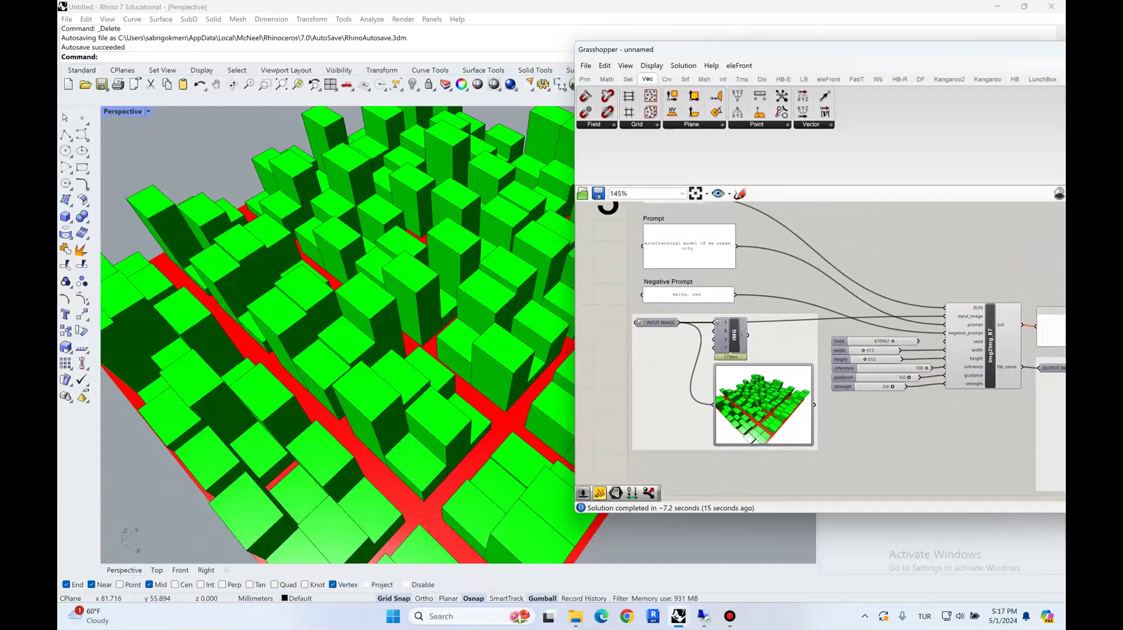
double_click(701, 277)
left_click(651, 219)
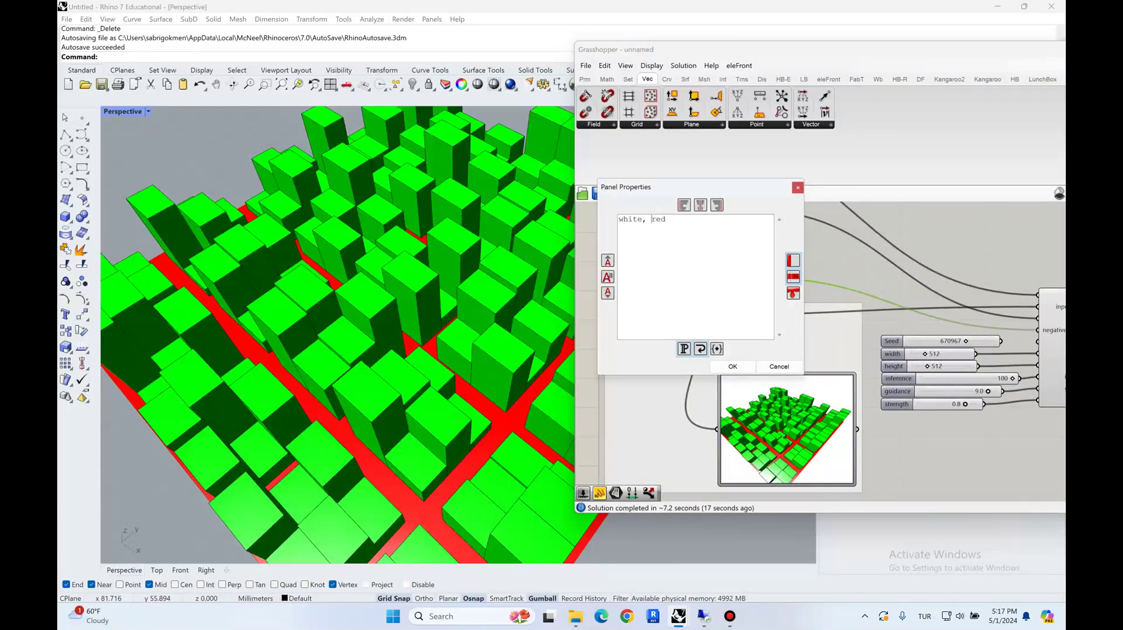
type("green,")
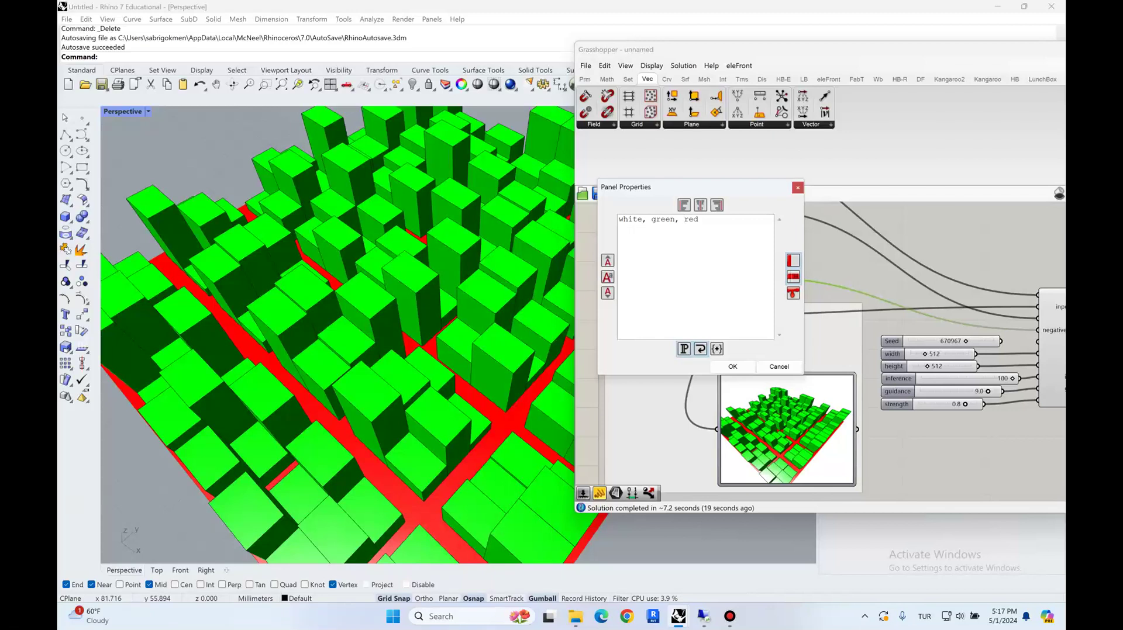
left_click(732, 367)
Extend the Prompt panel's text to "architectural model of an urban city with gardens and trees"
double_click(684, 222)
left_click(699, 212)
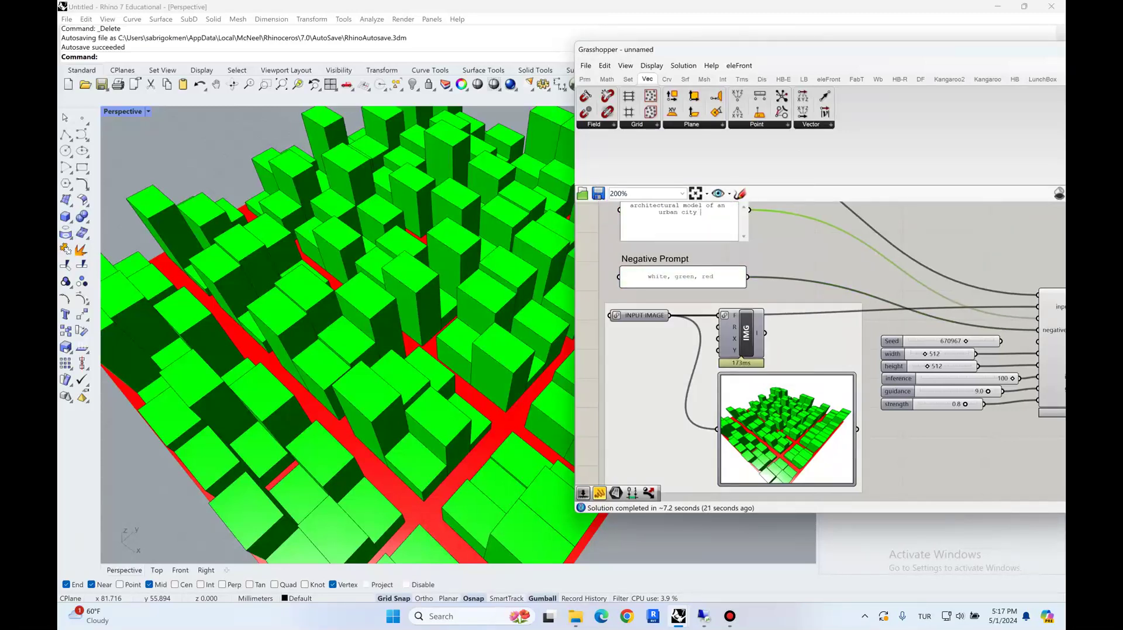
type("with gardens and trees")
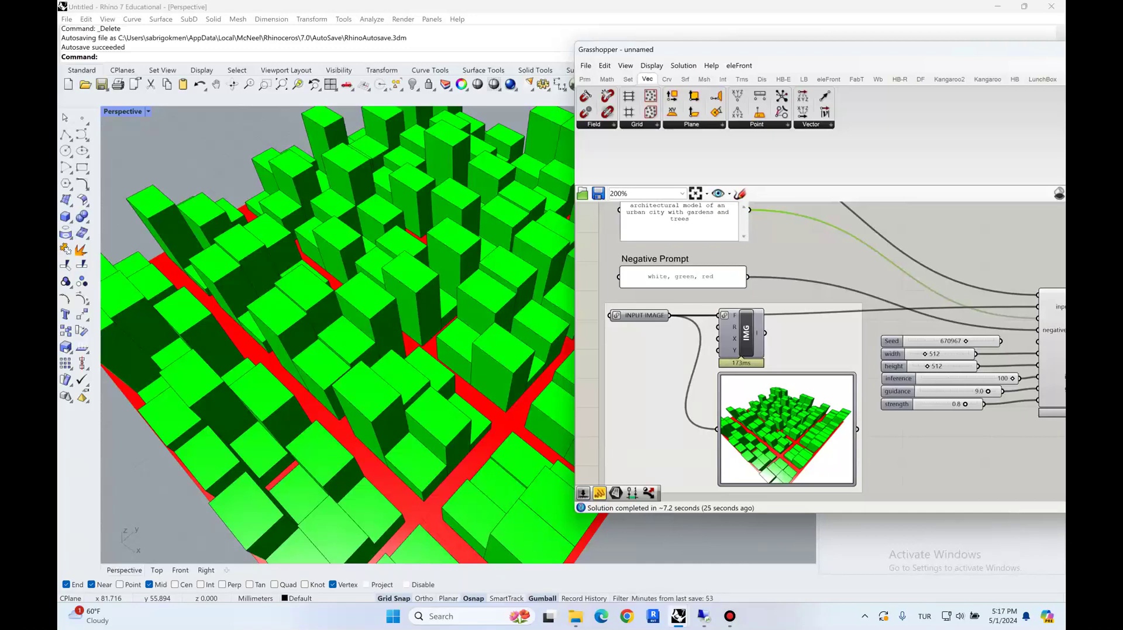
left_click(815, 233)
Run the image-to-image generation again with the revised prompts and inspect the new output image in detail
scroll(787, 429, "up", 7)
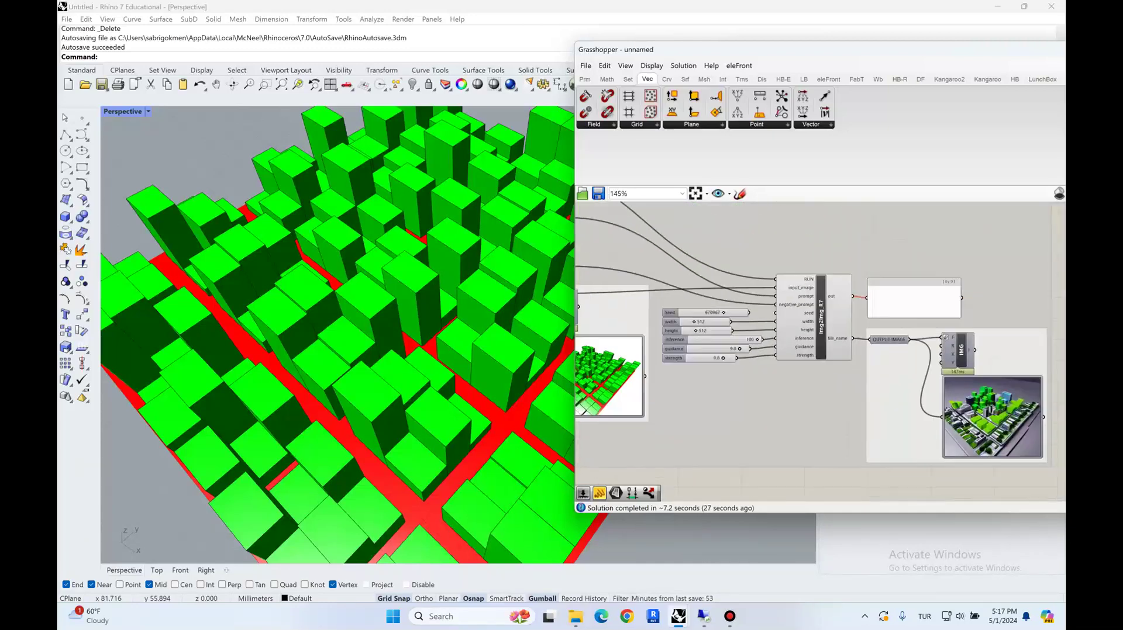
right_click_drag(786, 430, 765, 388)
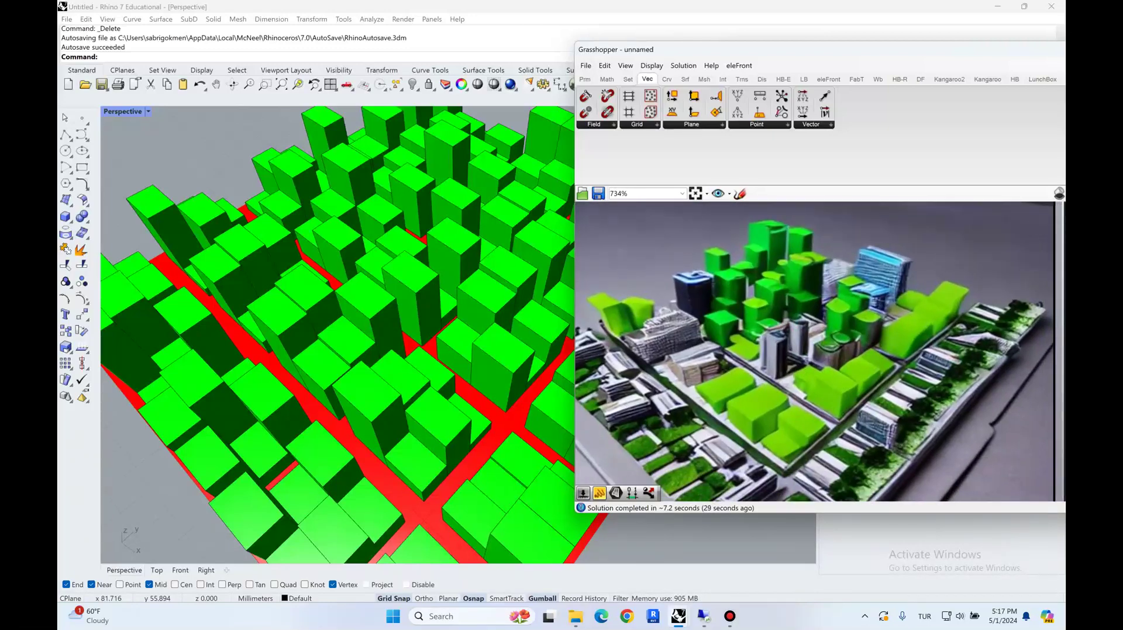
scroll(790, 320, "down", 3)
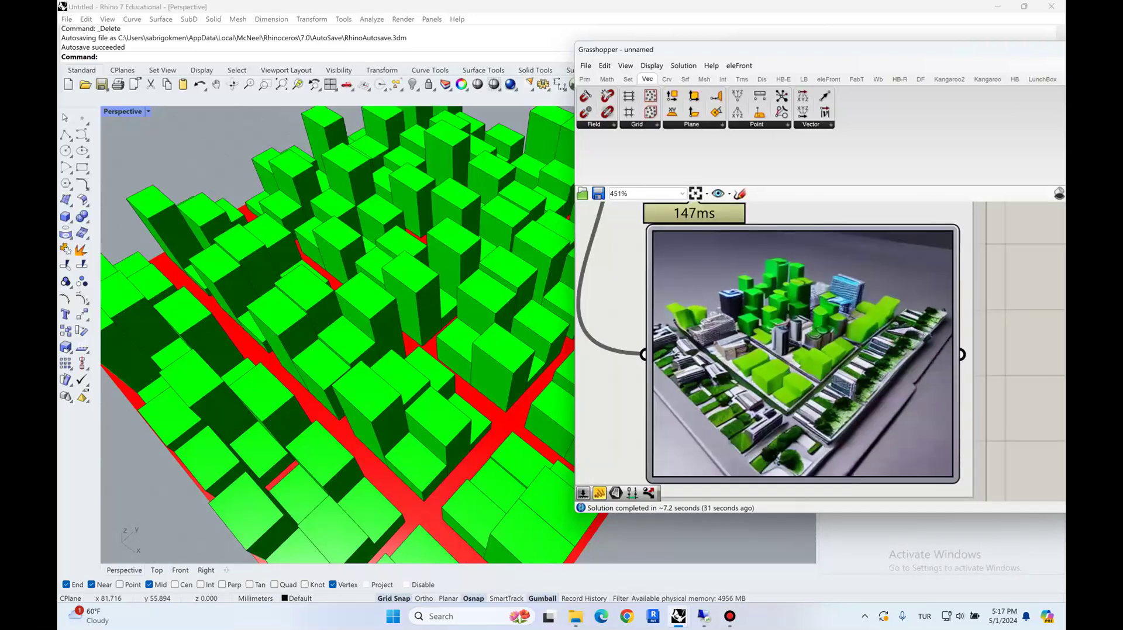
scroll(936, 381, "down", 6)
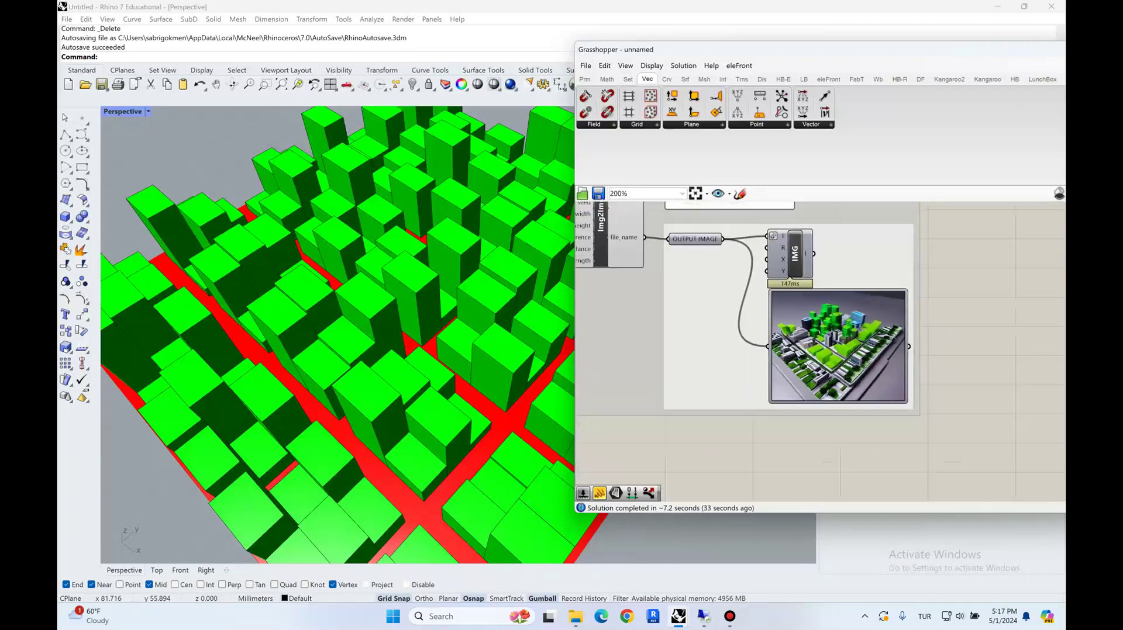
right_click_drag(819, 351, 902, 386)
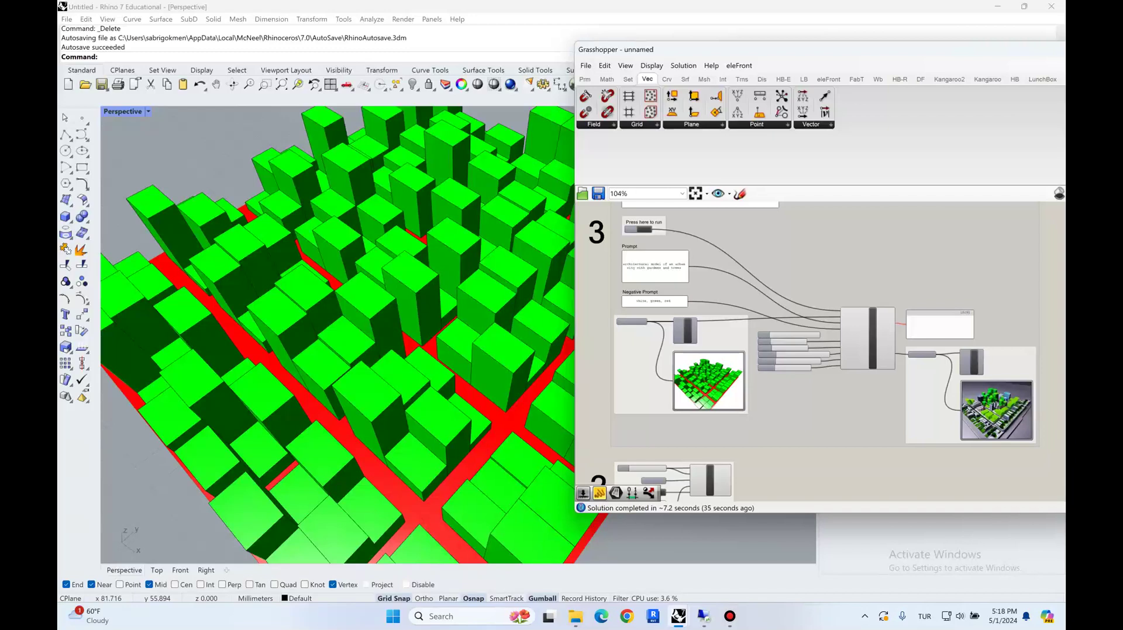
scroll(995, 409, "up", 5)
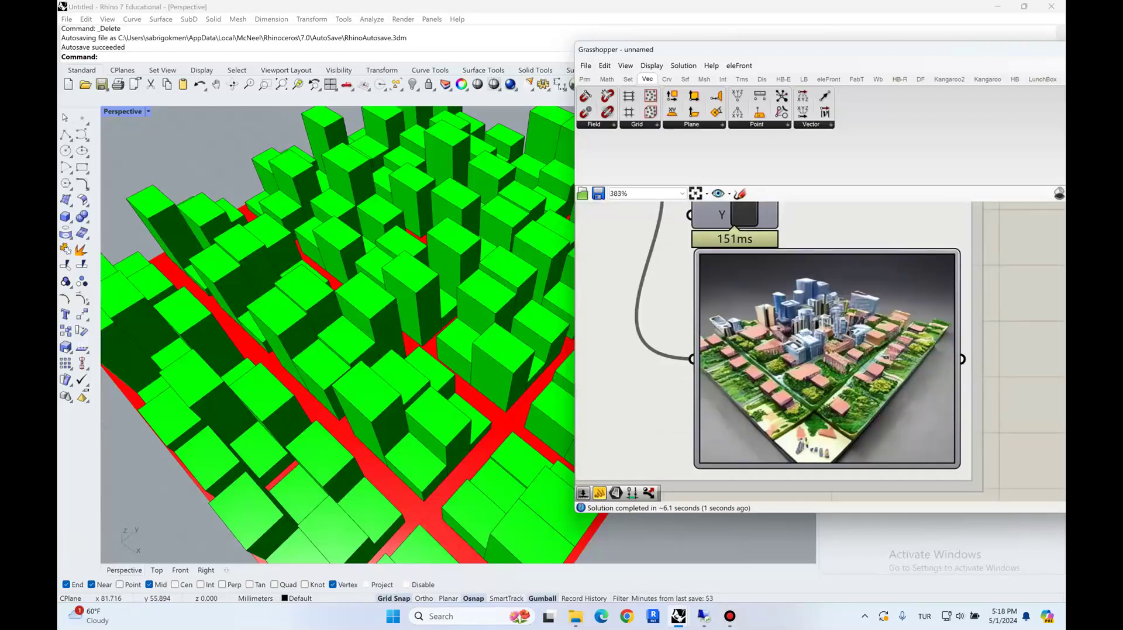
scroll(833, 355, "up", 2)
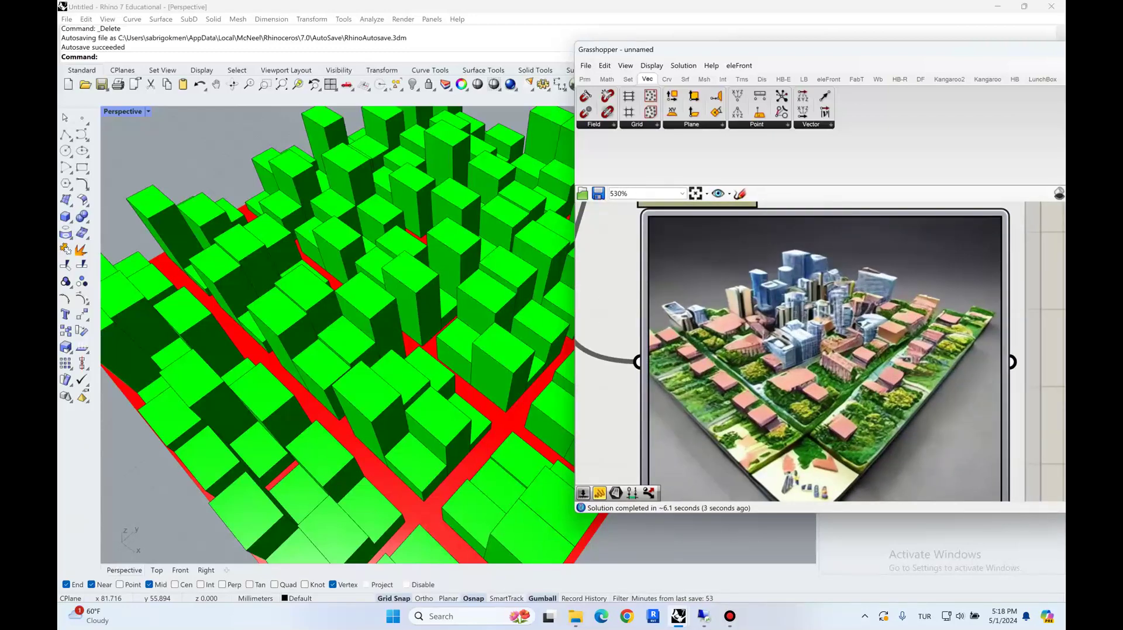
scroll(819, 351, "down", 7)
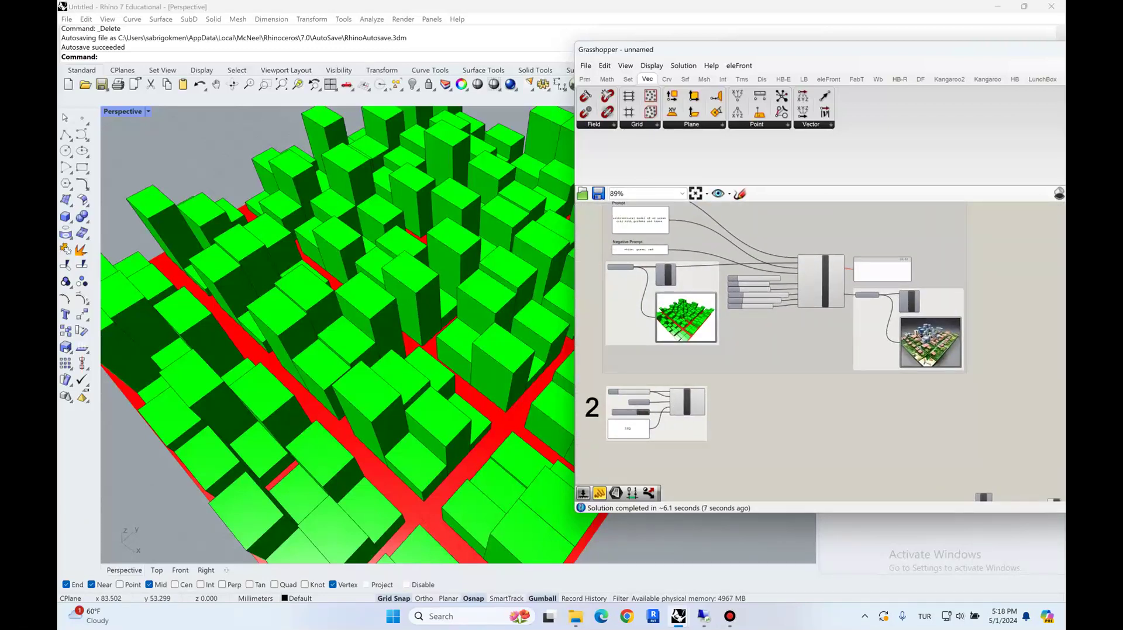
scroll(933, 360, "up", 8)
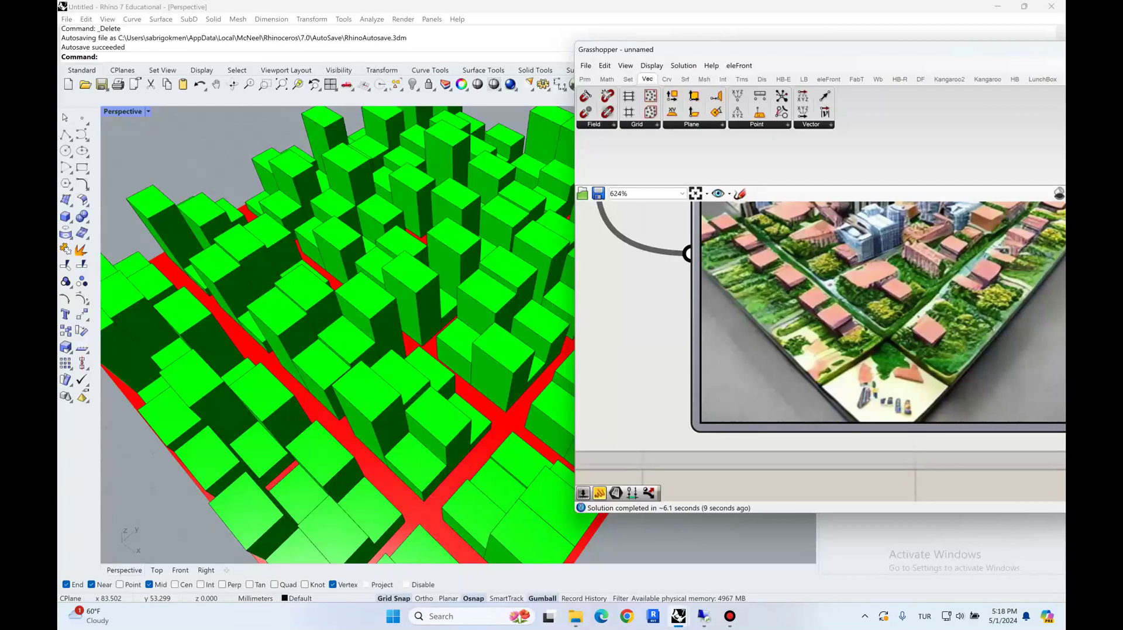
right_click_drag(842, 310, 799, 385)
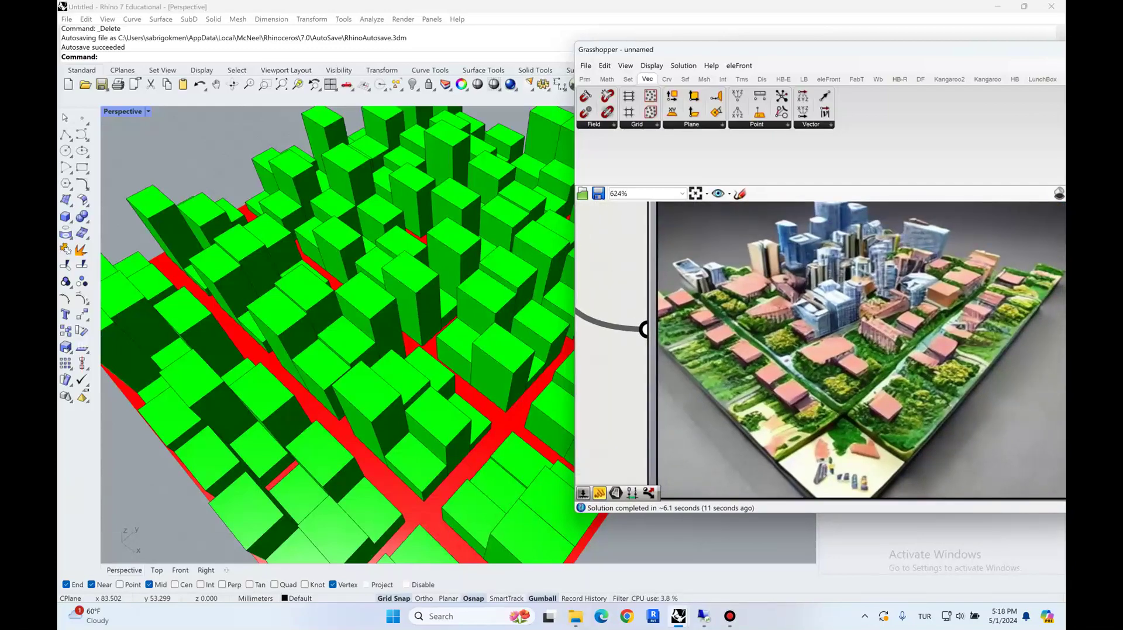
scroll(897, 342, "down", 5)
Orient the Perspective viewport to a top-down view that shows the whole width of the city massing's left blocks
right_click_drag(898, 342, 941, 349)
right_click_drag(439, 327, 410, 433)
scroll(337, 334, "up", 5)
scroll(338, 334, "down", 7)
scroll(468, 363, "down", 2)
right_click_drag(468, 386, 451, 364)
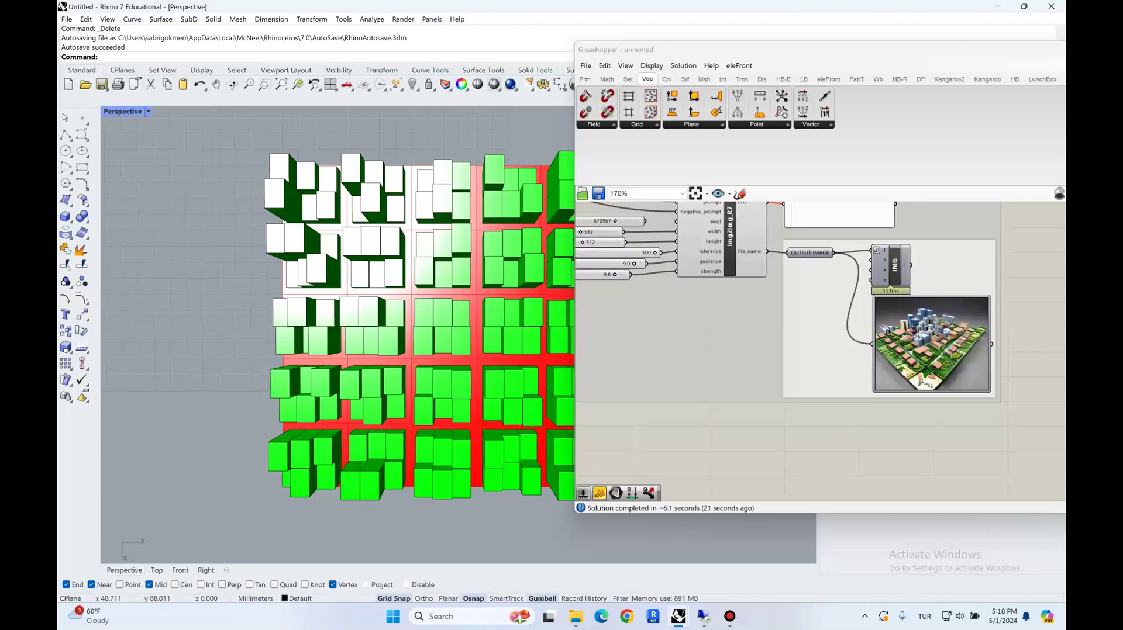
Export the zoomed-out top-down view of the massing with the ExportView group
right_click_drag(764, 345, 944, 360)
scroll(944, 360, "down", 2)
right_click_drag(877, 316, 912, 388)
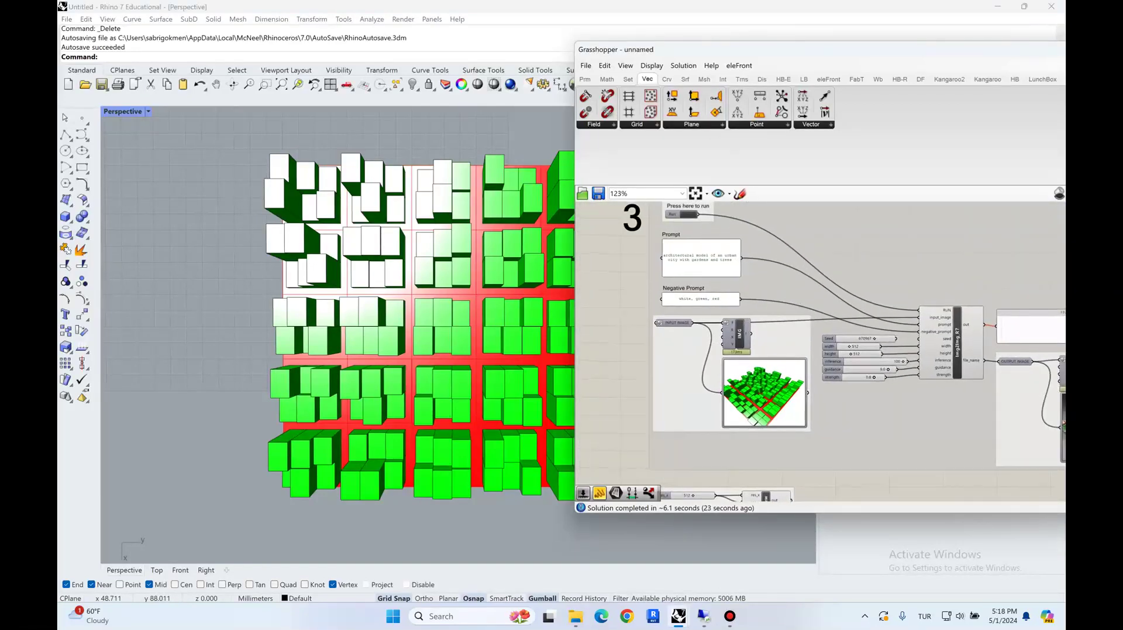
right_click_drag(973, 361, 968, 236)
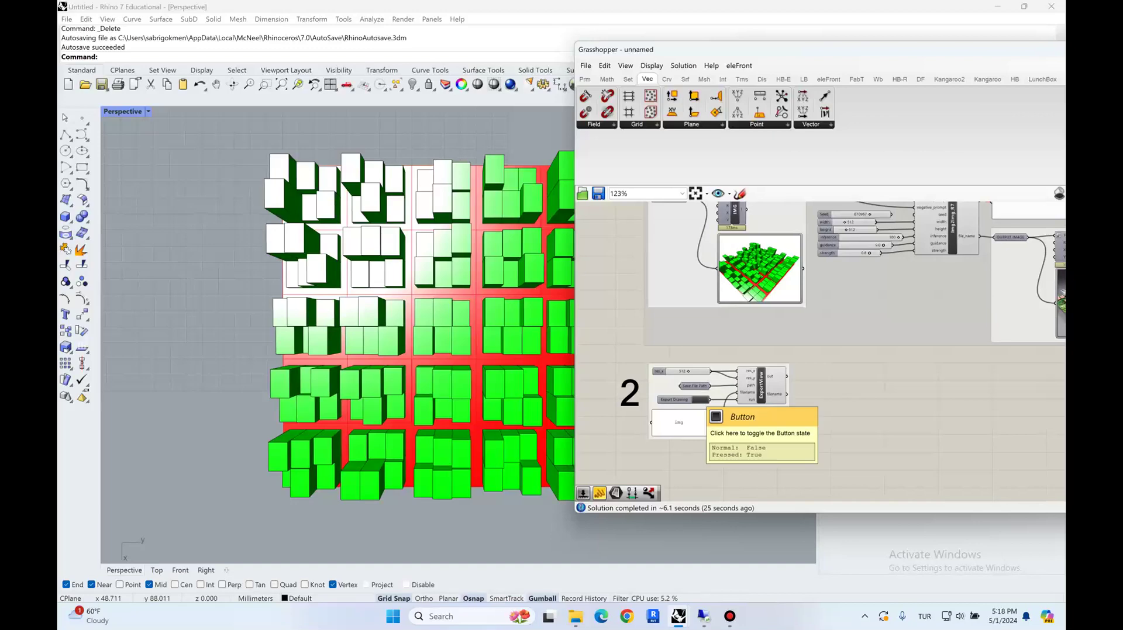
left_click(700, 400)
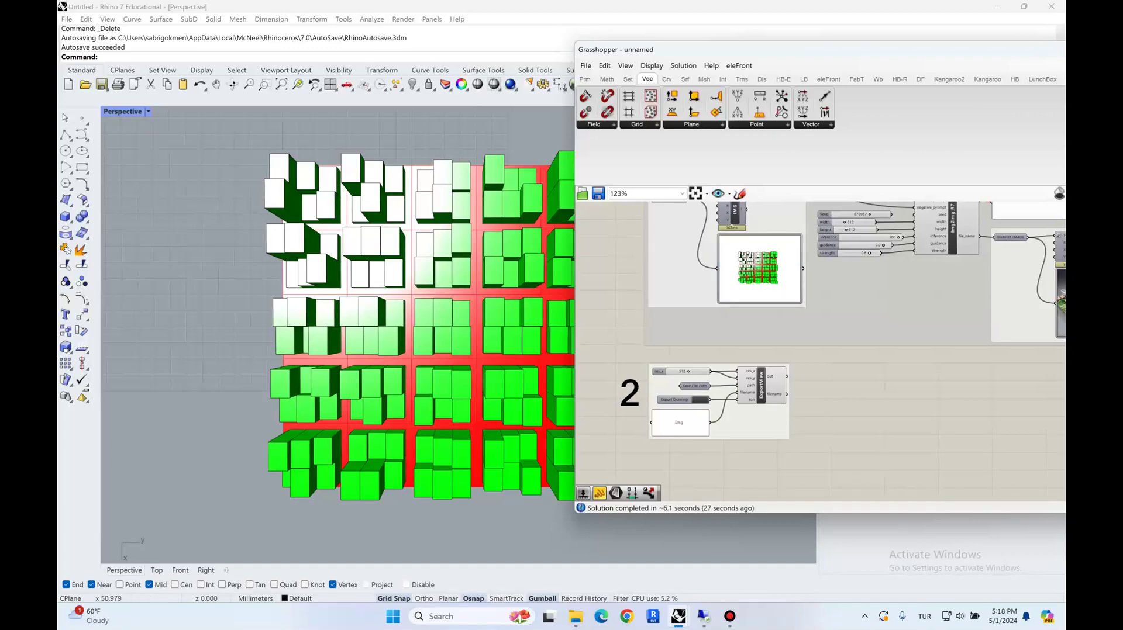
Fill the Perspective viewport more closely with the top-down massing and export the drawing again as the input image
scroll(478, 290, "up", 3)
scroll(474, 327, "up", 2)
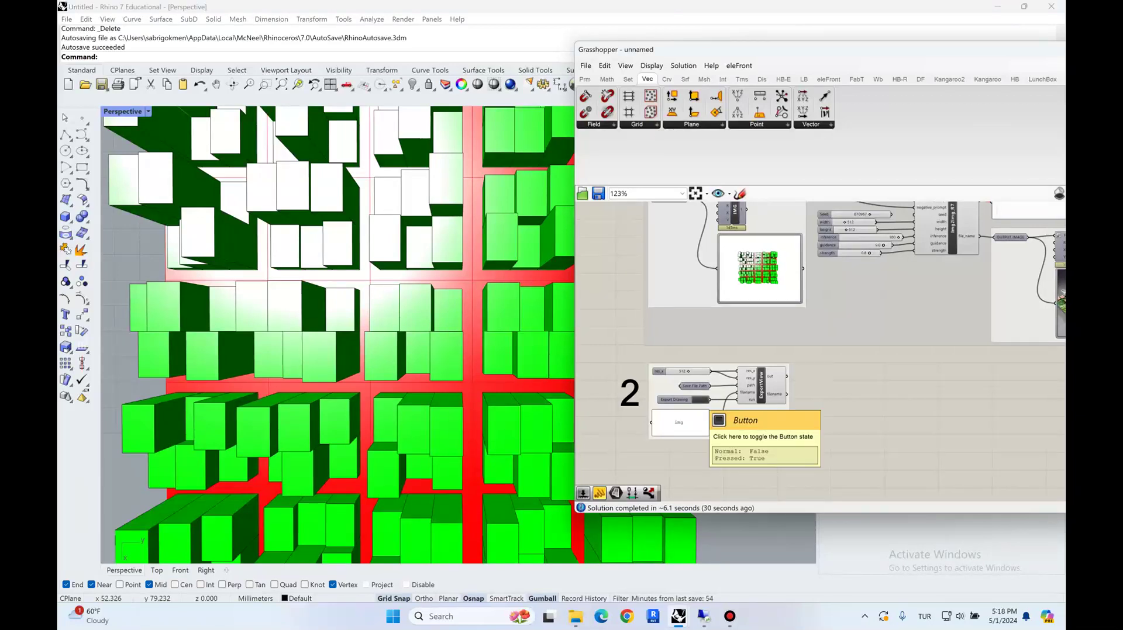
left_click(700, 400)
right_click_drag(700, 400, 765, 476)
right_click_drag(766, 380, 733, 470)
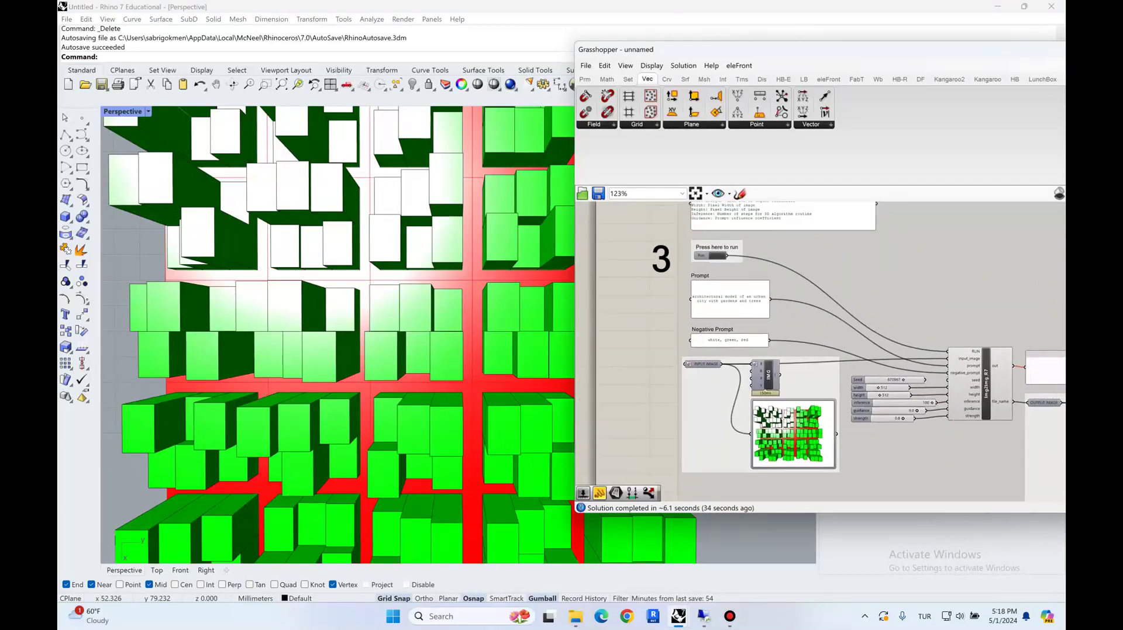
Reword the image-to-image prompt to "aerial view of an urban city with gardens and trees"
double_click(715, 291)
left_click(714, 290)
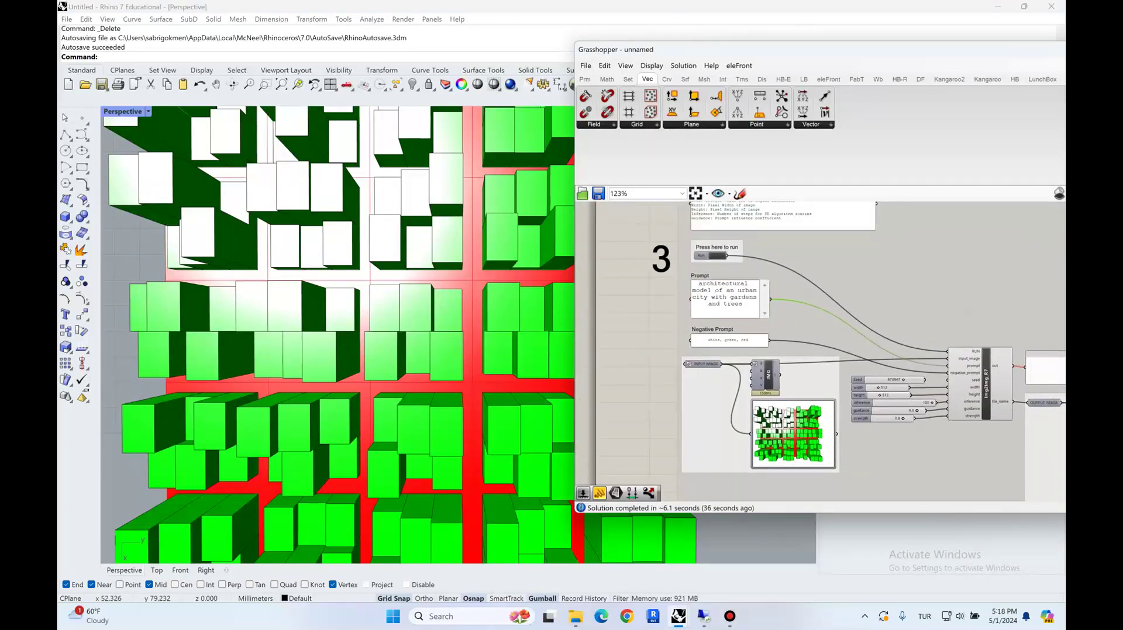
type("aeria")
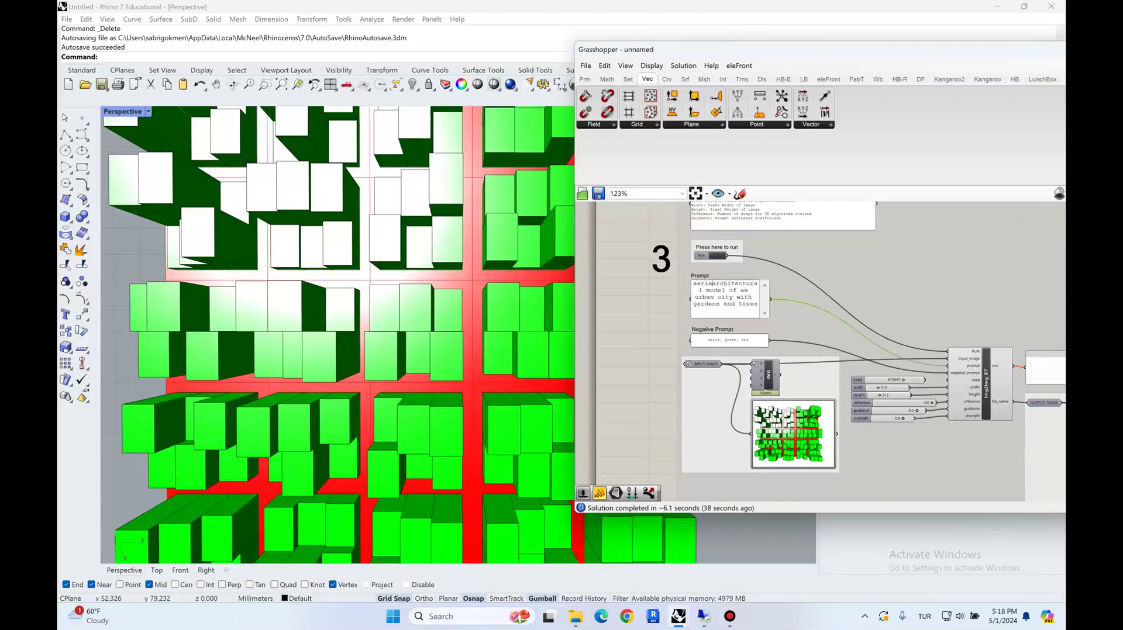
type("l view")
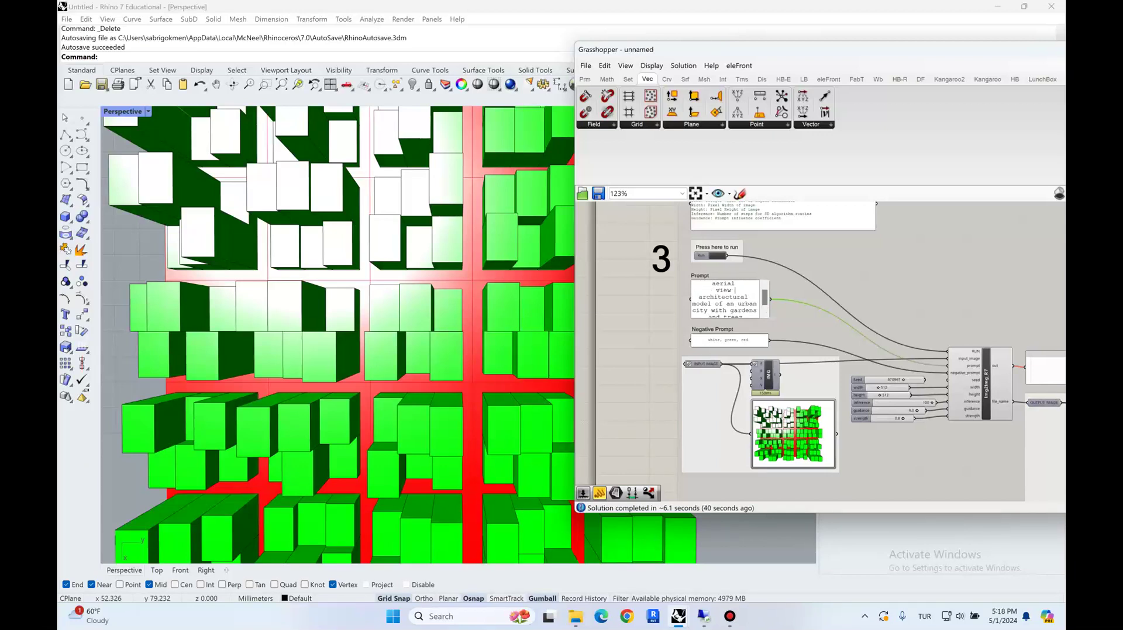
key("ctrl+shift+Right")
key("ctrl+shift+Right")
key("Delete")
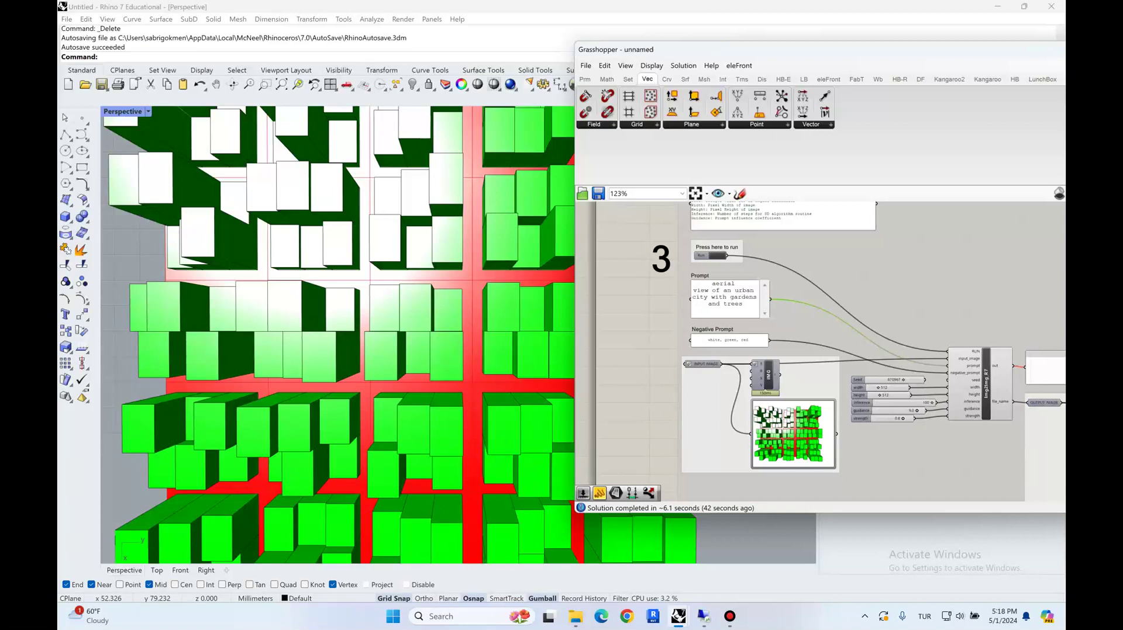
left_click(877, 304)
Run the image-to-image generation with the aerial view prompt and inspect the output image up close
right_click_drag(877, 304, 769, 290)
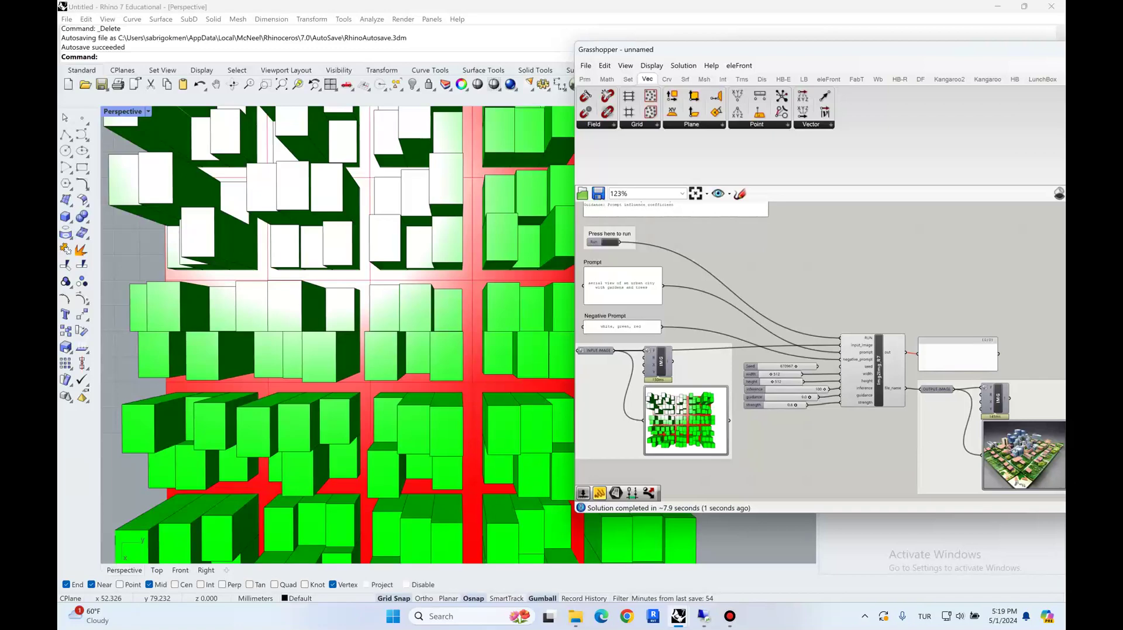
right_click_drag(877, 316, 709, 238)
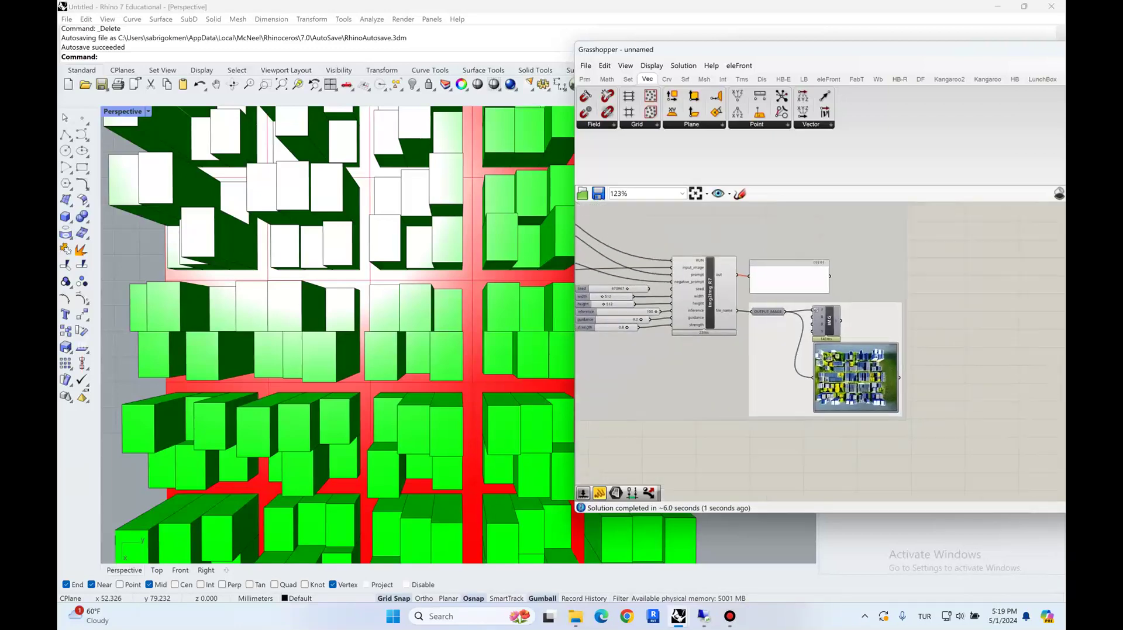
scroll(876, 384, "up", 6)
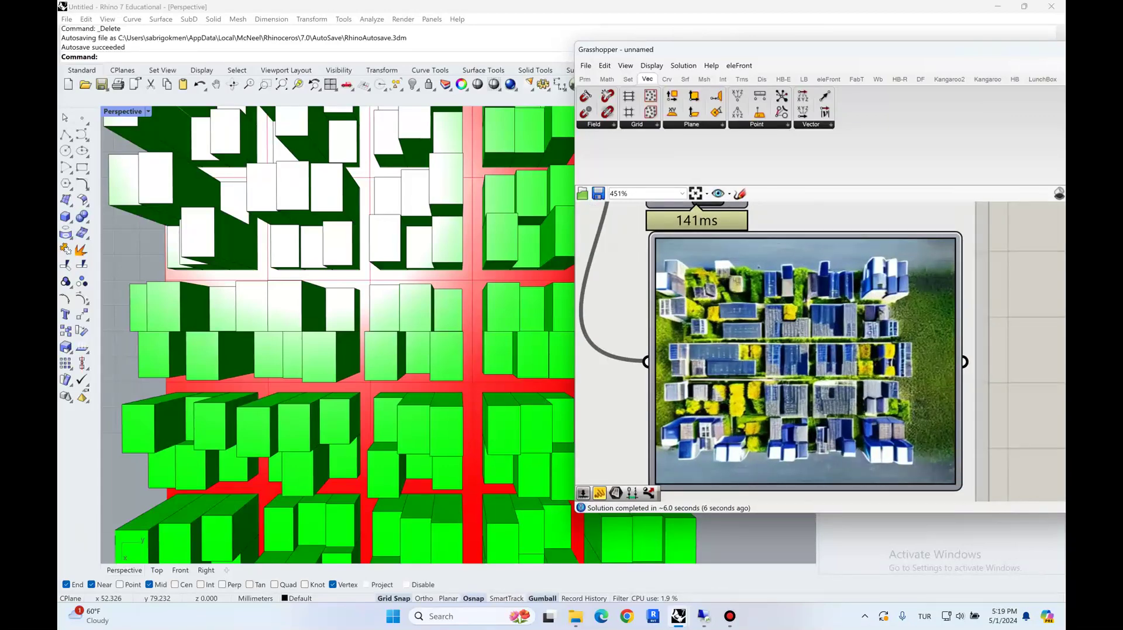
scroll(1053, 392, "down", 7)
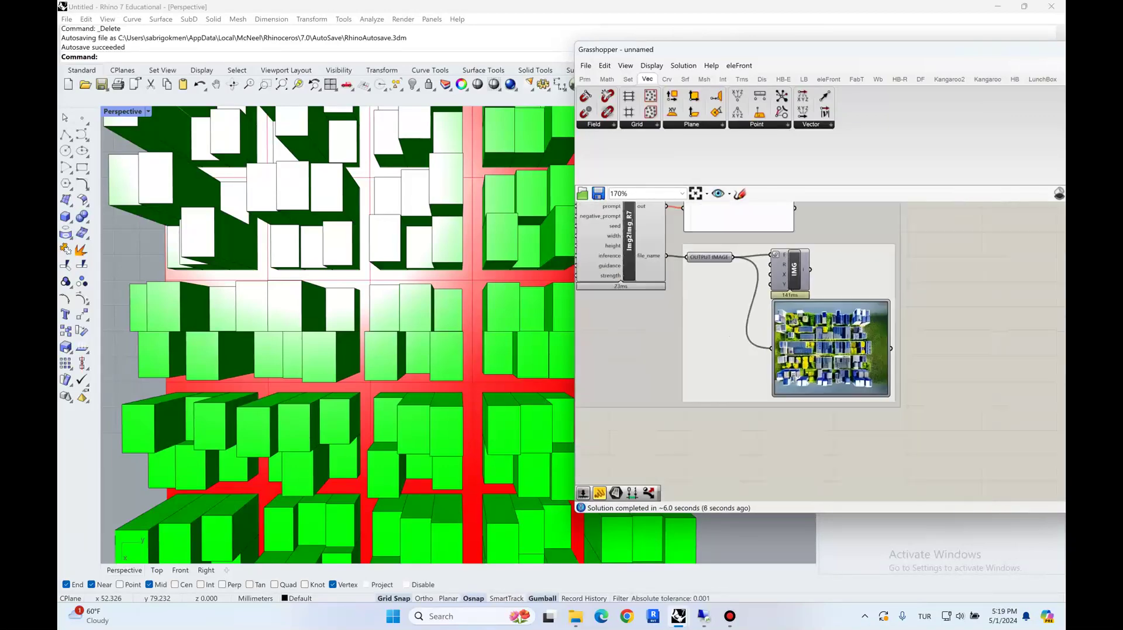
right_click_drag(878, 375, 821, 389)
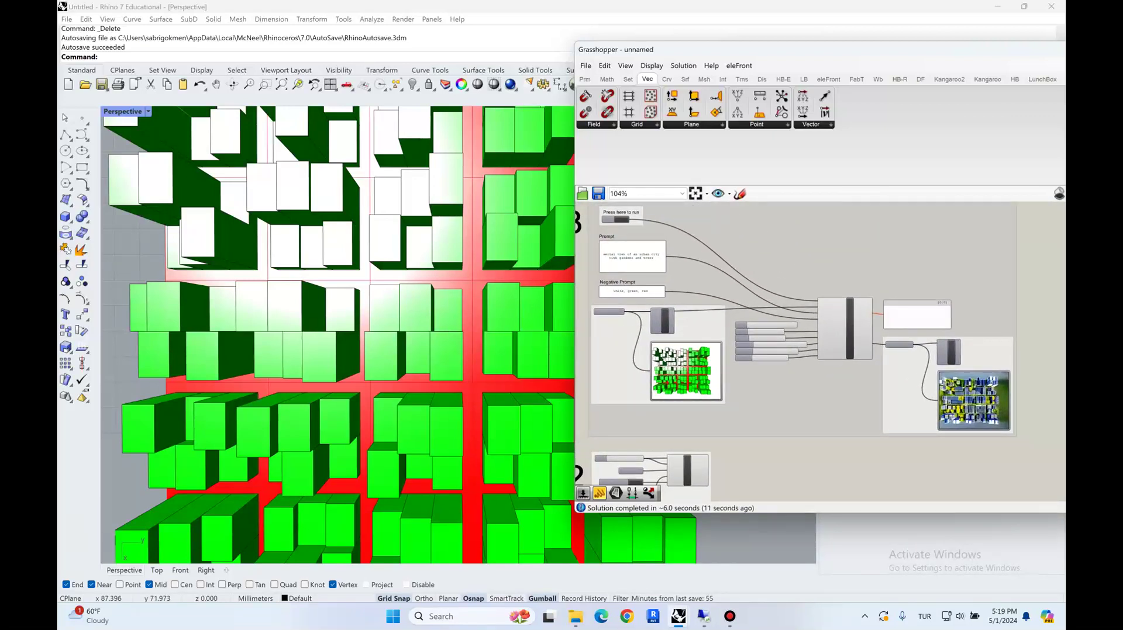
Replace the image-to-image prompt with "concrete artwall with relief pattern"
right_click_drag(632, 268, 686, 335)
scroll(686, 335, "up", 3)
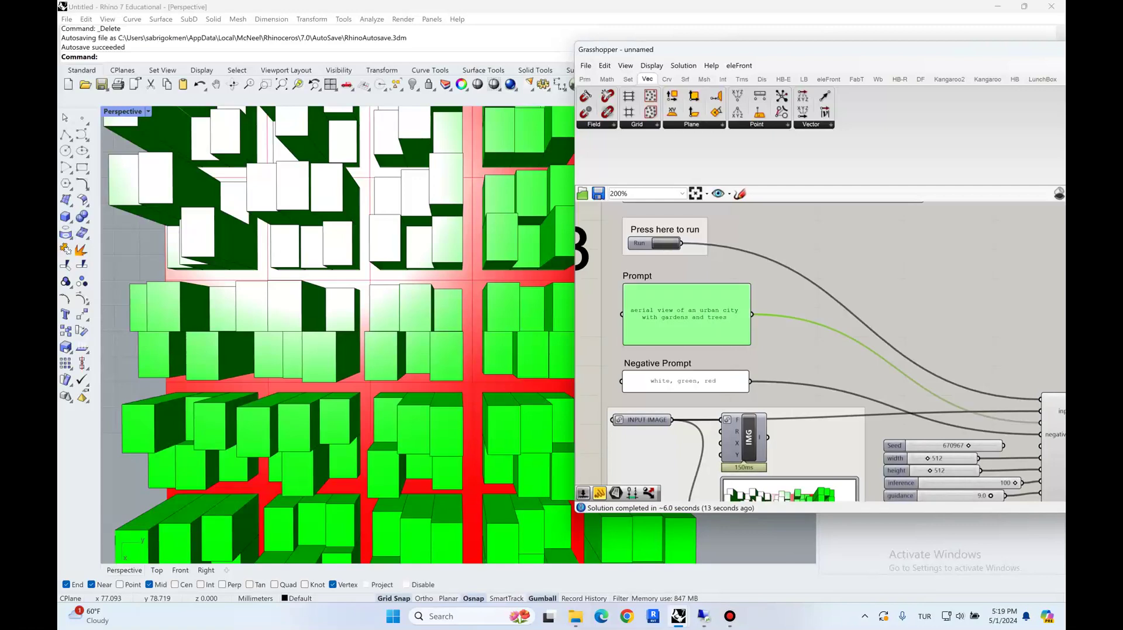
double_click(687, 315)
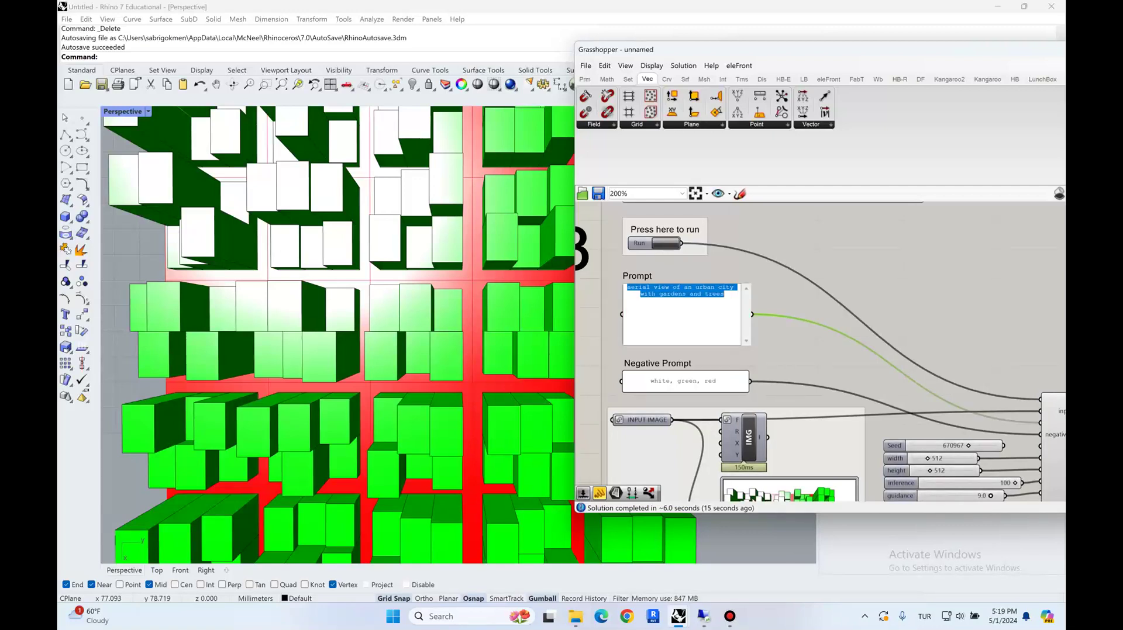
type("concrete ")
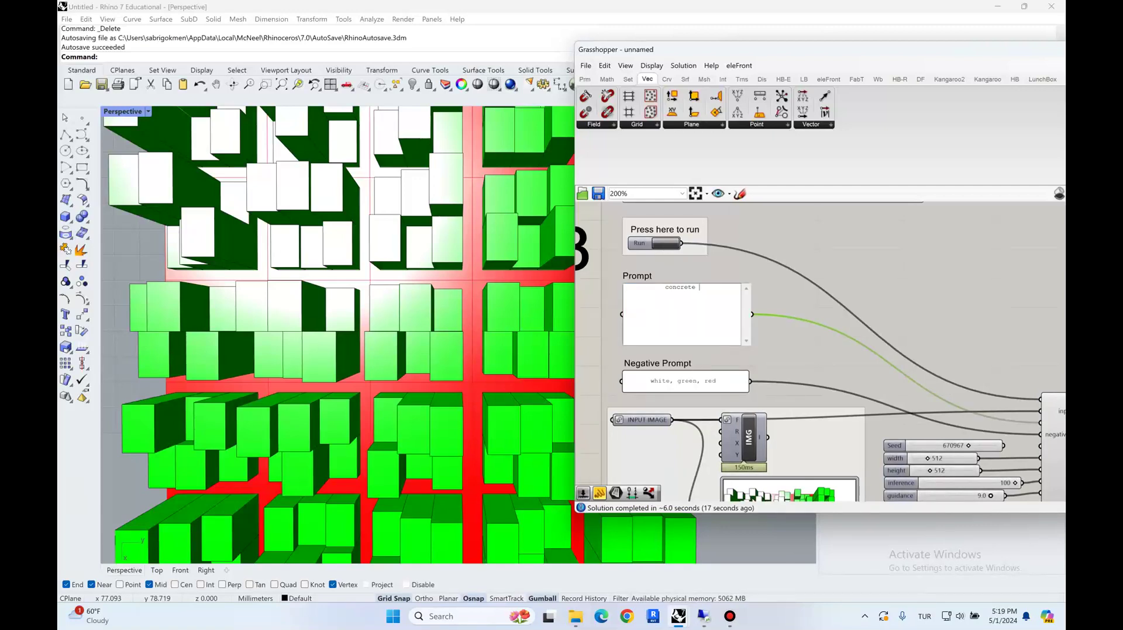
type("artwal")
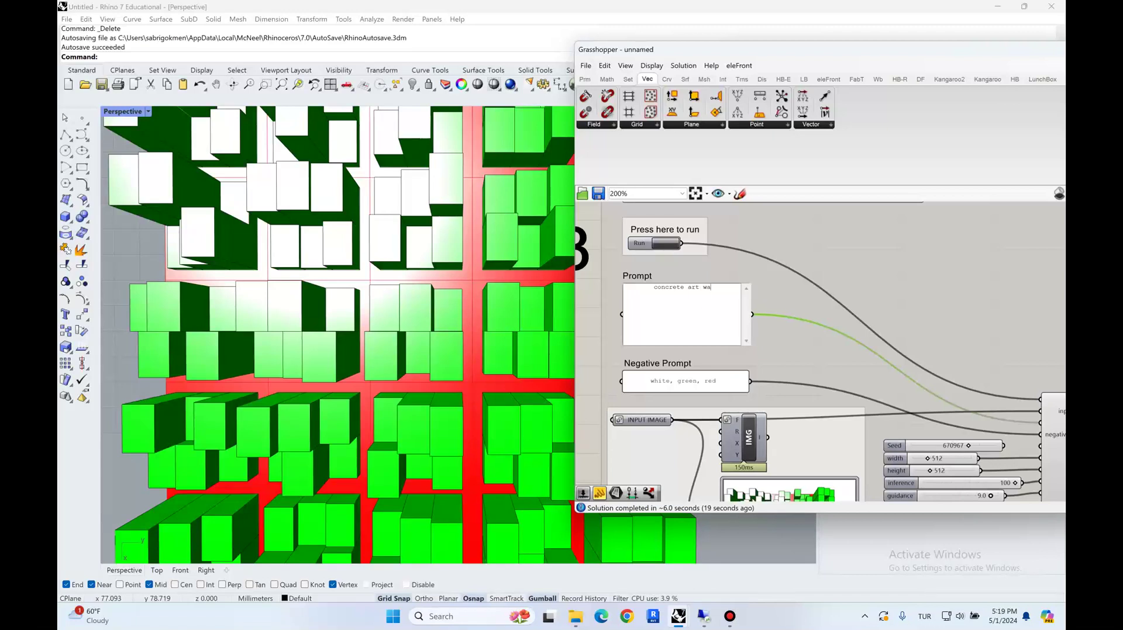
type("l with relief pattern")
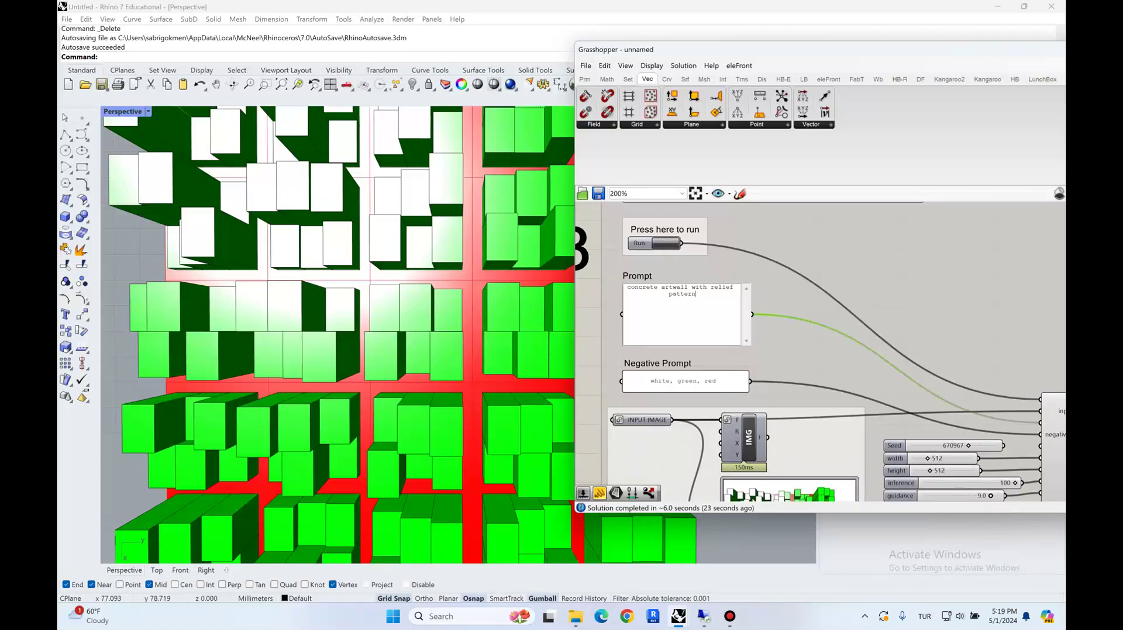
left_click(818, 337)
Run the image-to-image generation with the concrete artwall prompt and inspect its output image
scroll(818, 337, "down", 2)
right_click_drag(818, 337, 700, 304)
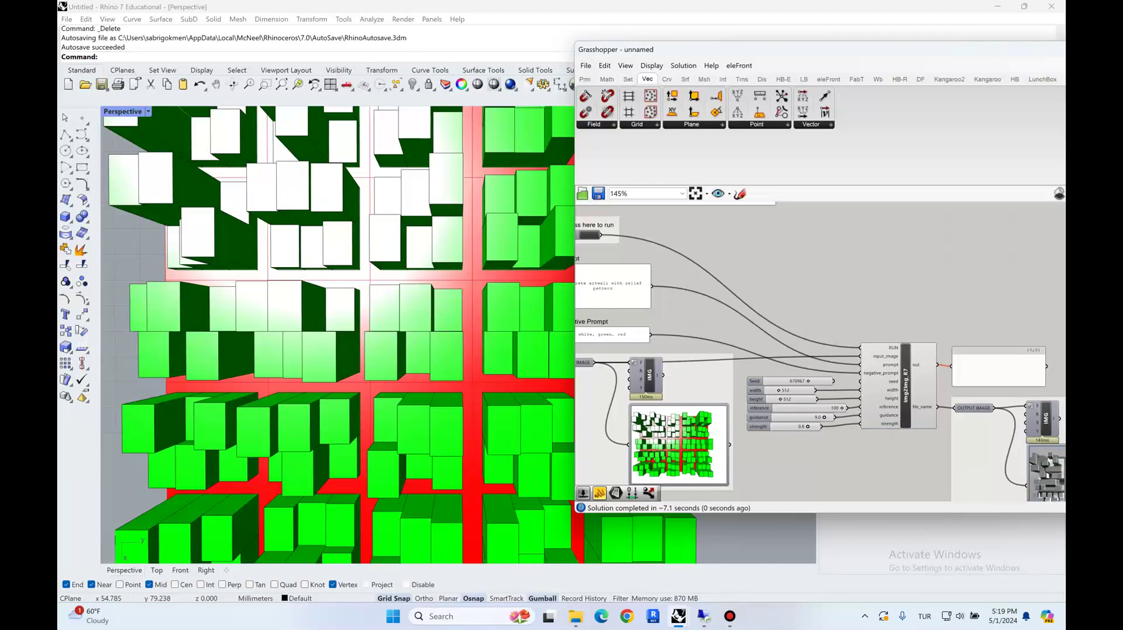
right_click_drag(1024, 456, 772, 329)
scroll(883, 376, "up", 6)
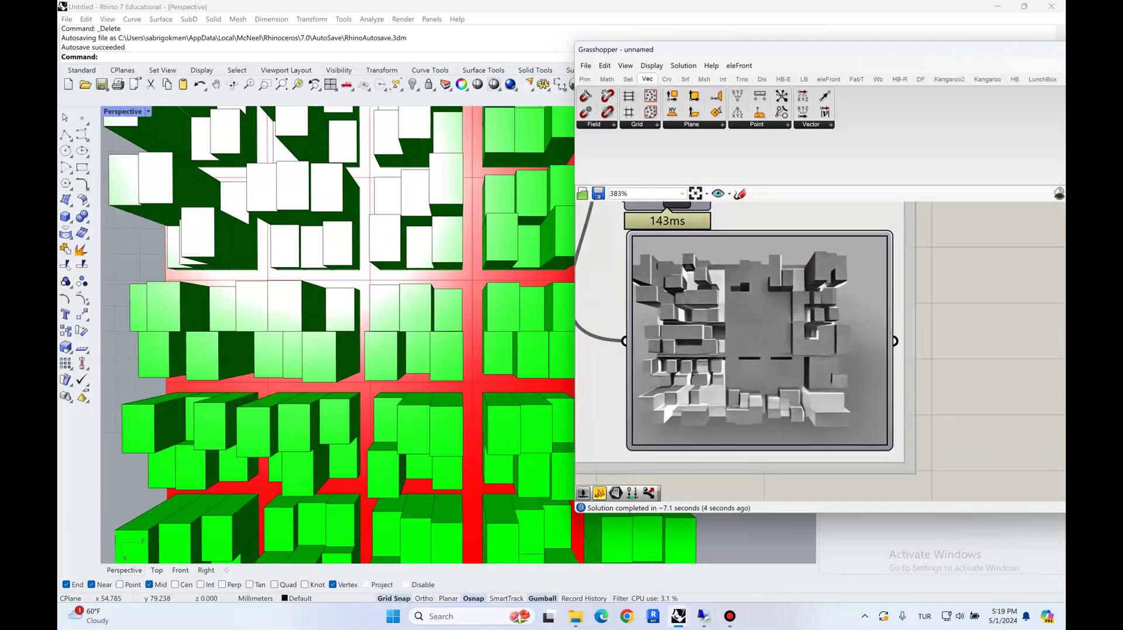
scroll(848, 344, "down", 7)
Generate another variation from the concrete artwall prompt and examine the relief pattern in the new output image closely
right_click_drag(848, 344, 958, 436)
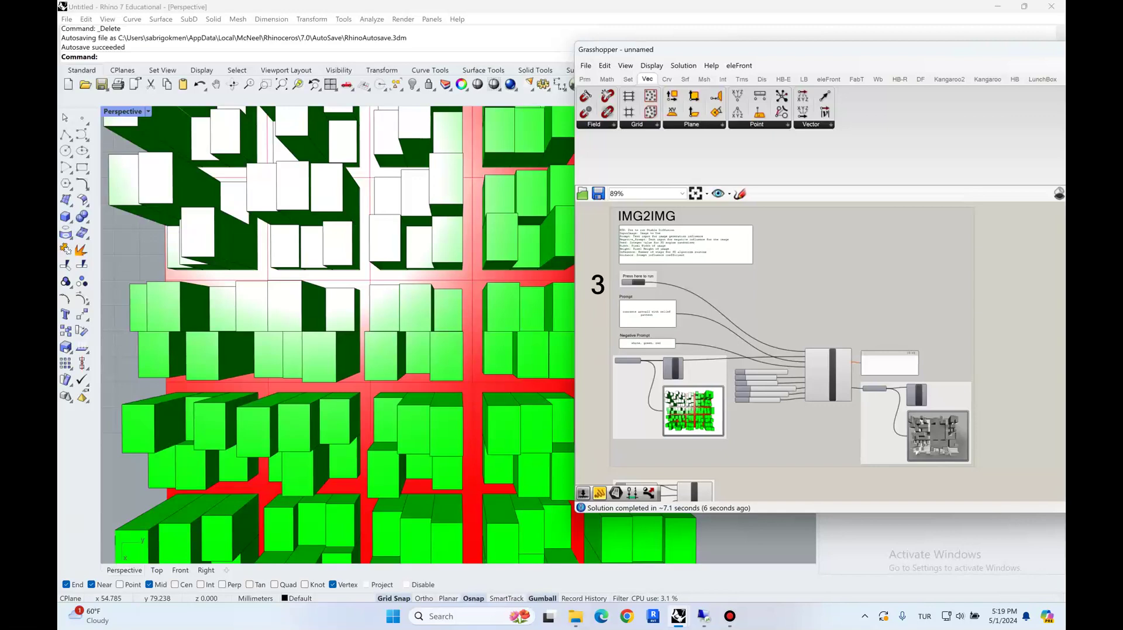
scroll(959, 442, "up", 8)
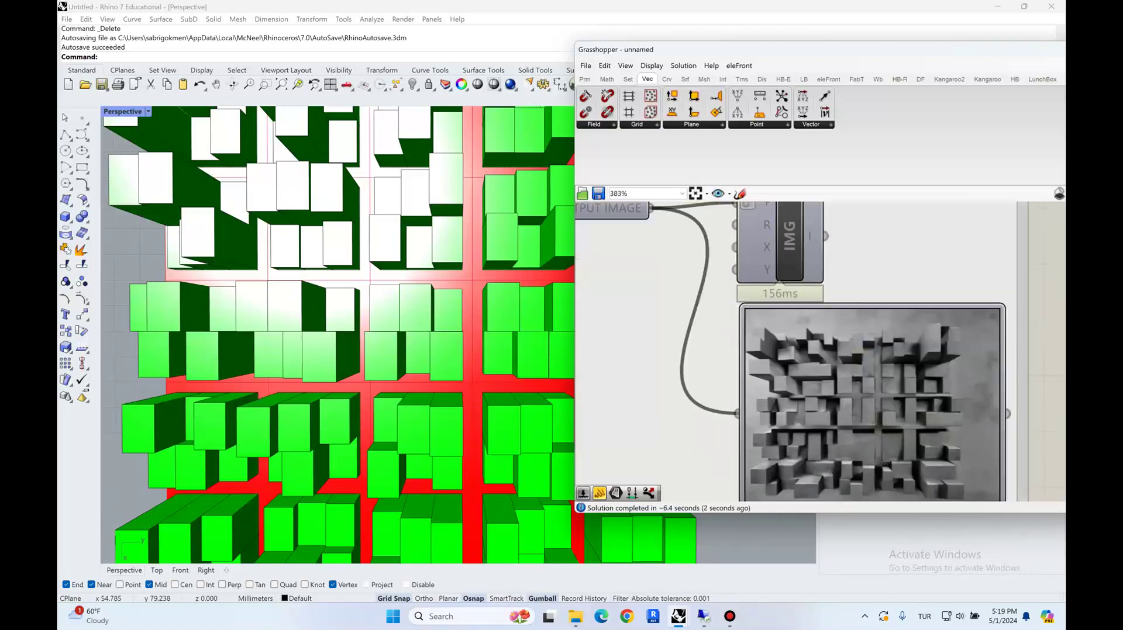
right_click_drag(959, 443, 926, 398)
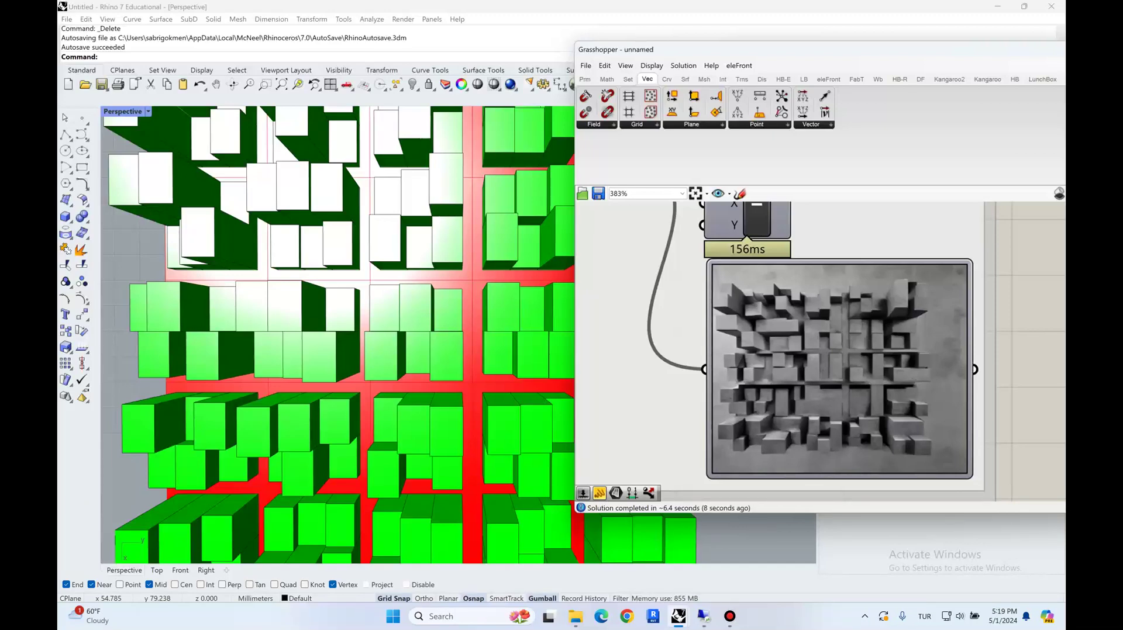
scroll(954, 348, "down", 7)
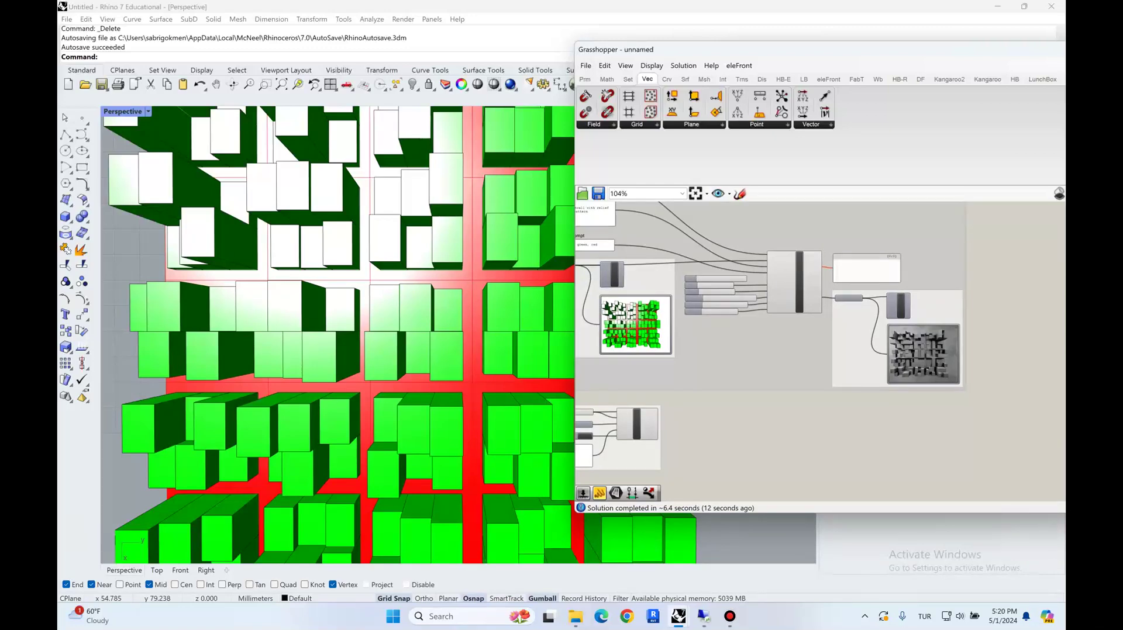
right_click_drag(813, 366, 816, 285)
scroll(816, 284, "down", 2)
scroll(921, 295, "up", 5)
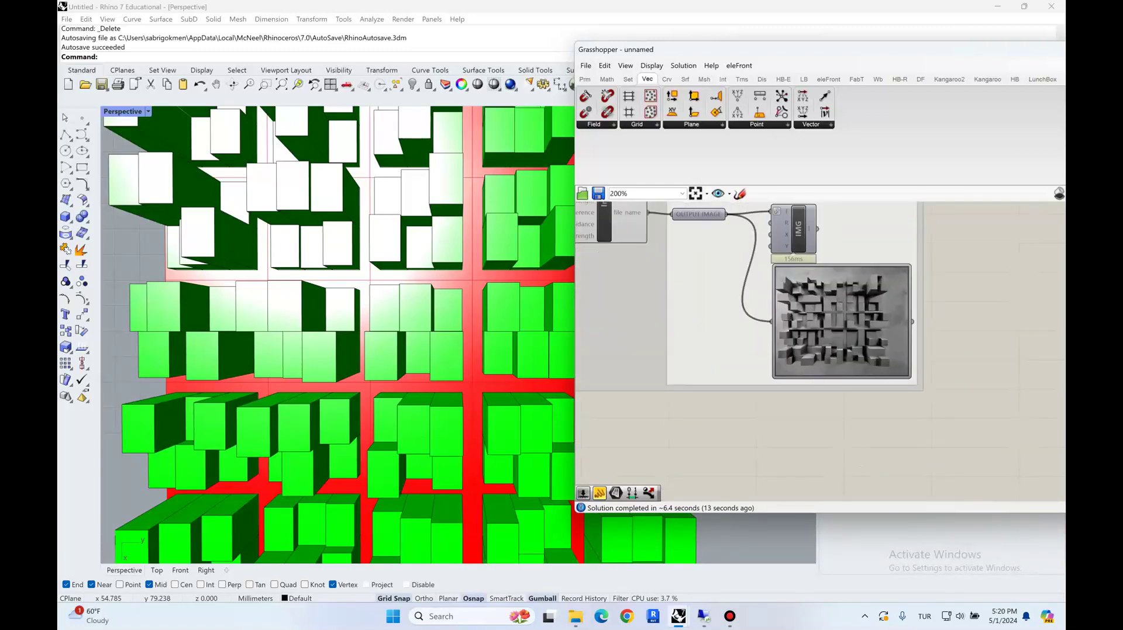
scroll(865, 281, "up", 5)
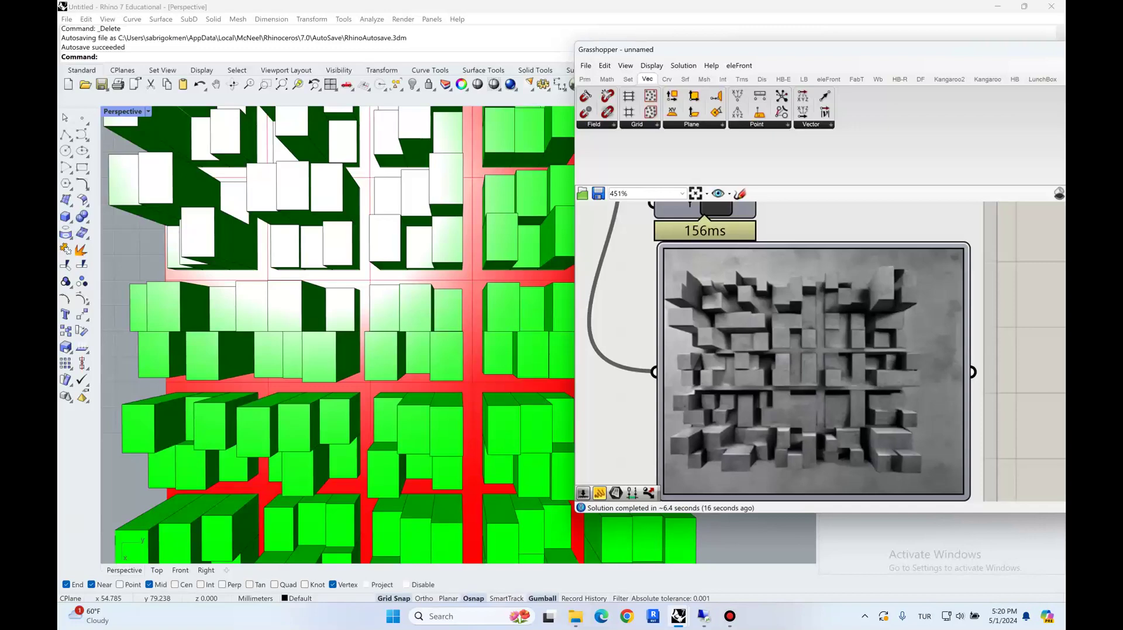
scroll(813, 371, "down", 4)
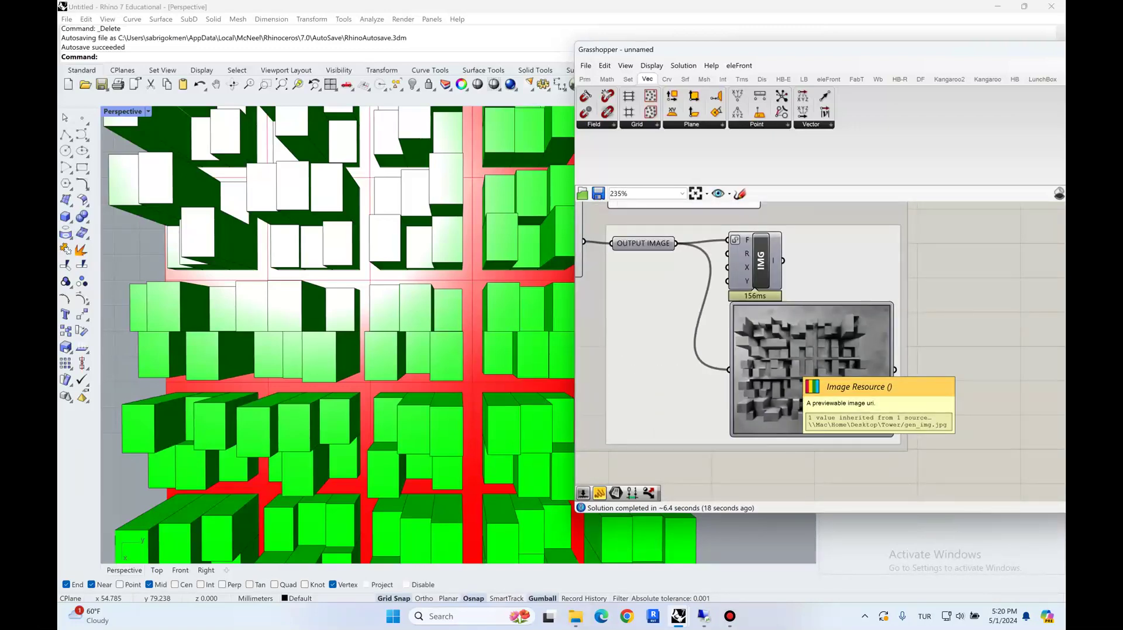
scroll(830, 318, "down", 10)
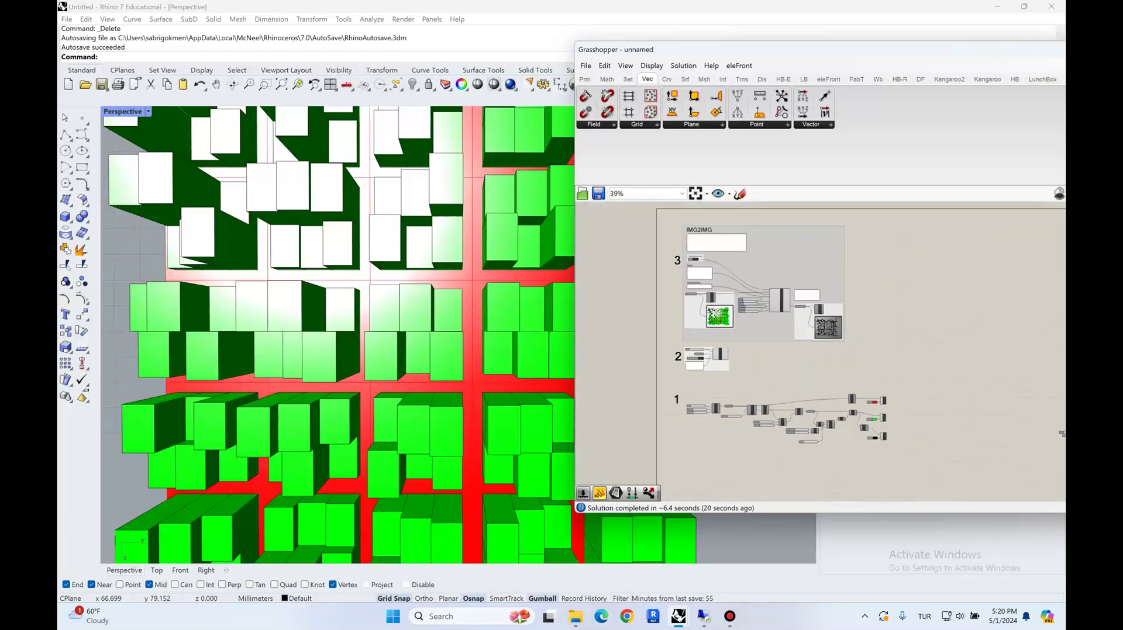
Orbit the Perspective viewport out of the top-down view and examine the city massing from oblique angles
right_click_drag(327, 327, 421, 305)
scroll(337, 334, "up", 6)
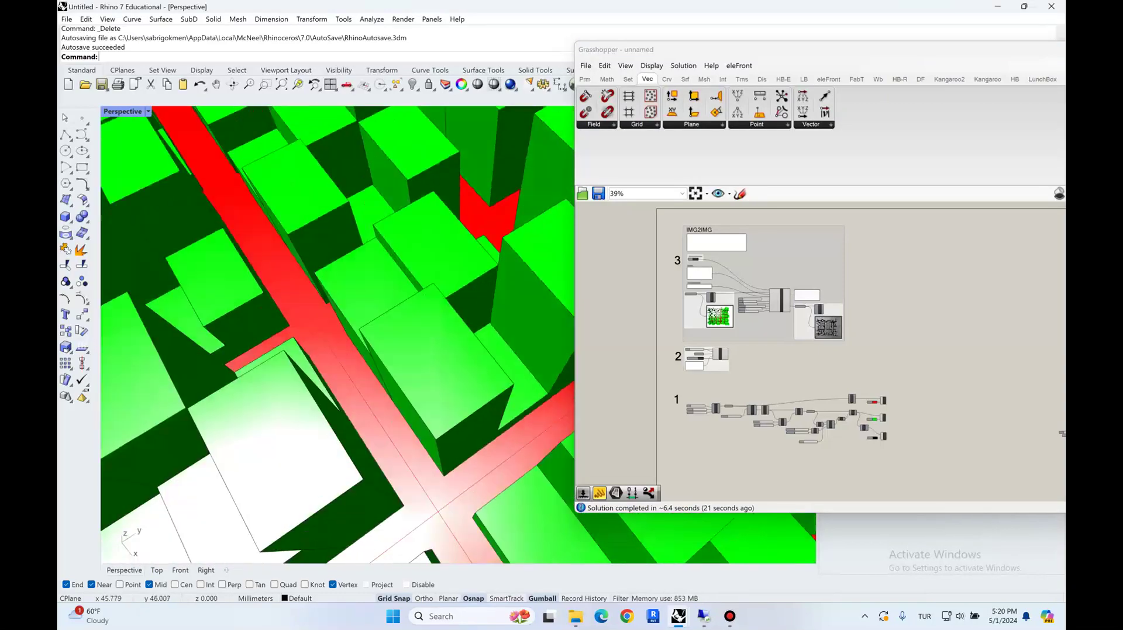
right_click_drag(336, 351, 337, 264)
scroll(337, 334, "down", 5)
right_click_drag(337, 334, 380, 356)
scroll(337, 335, "down", 4)
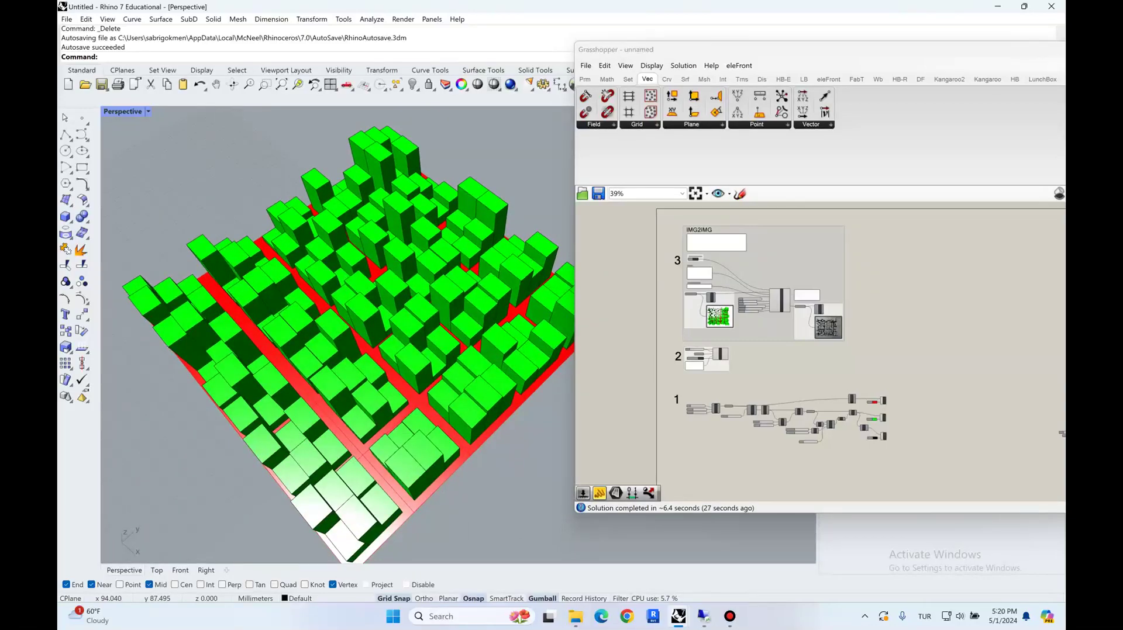
right_click_drag(936, 363, 923, 321)
right_click_drag(362, 351, 334, 263)
scroll(351, 283, "up", 4)
right_click_drag(246, 293, 248, 281)
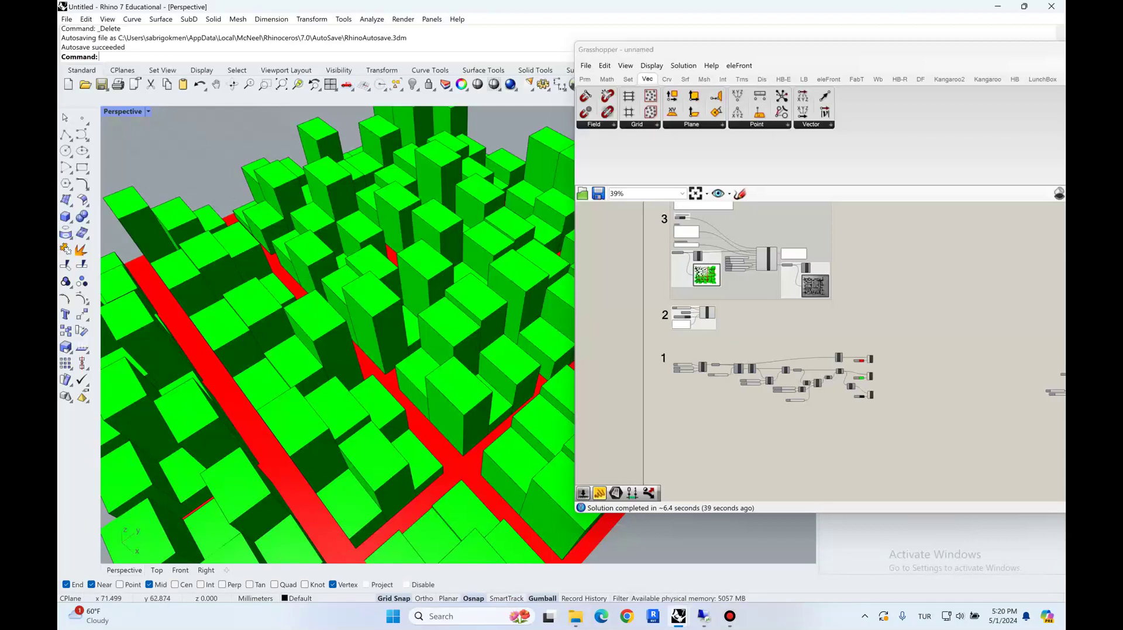
Disable the SqGrid component at the start of group 1 to clear the city massing from the Perspective viewport
right_click_drag(878, 409, 917, 358)
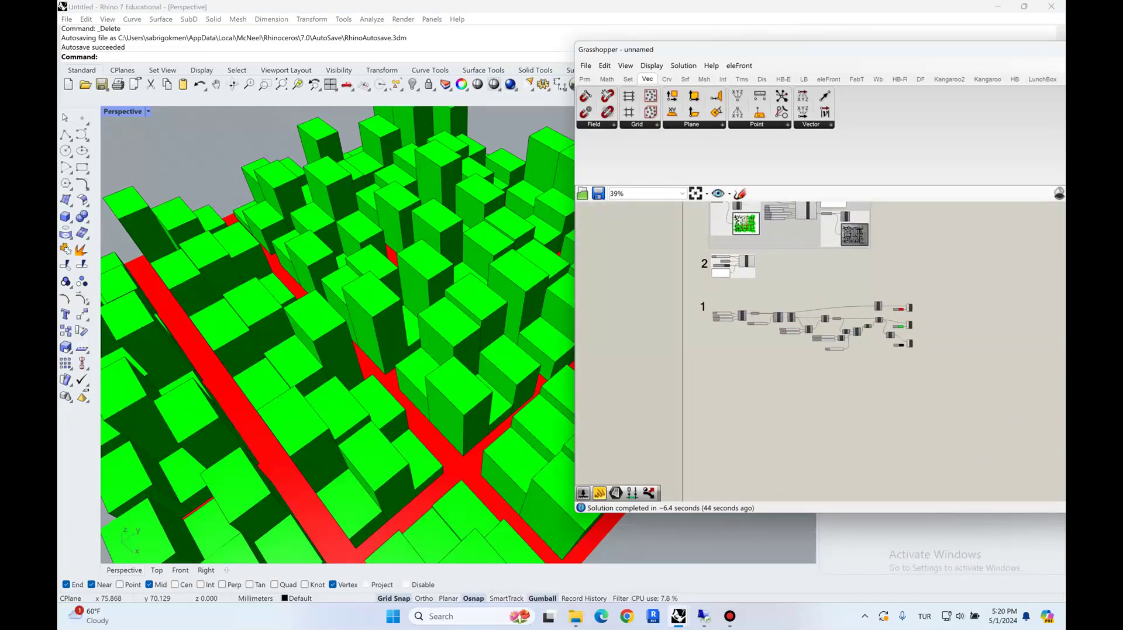
scroll(745, 313, "up", 8)
right_click(727, 320)
left_click(754, 352)
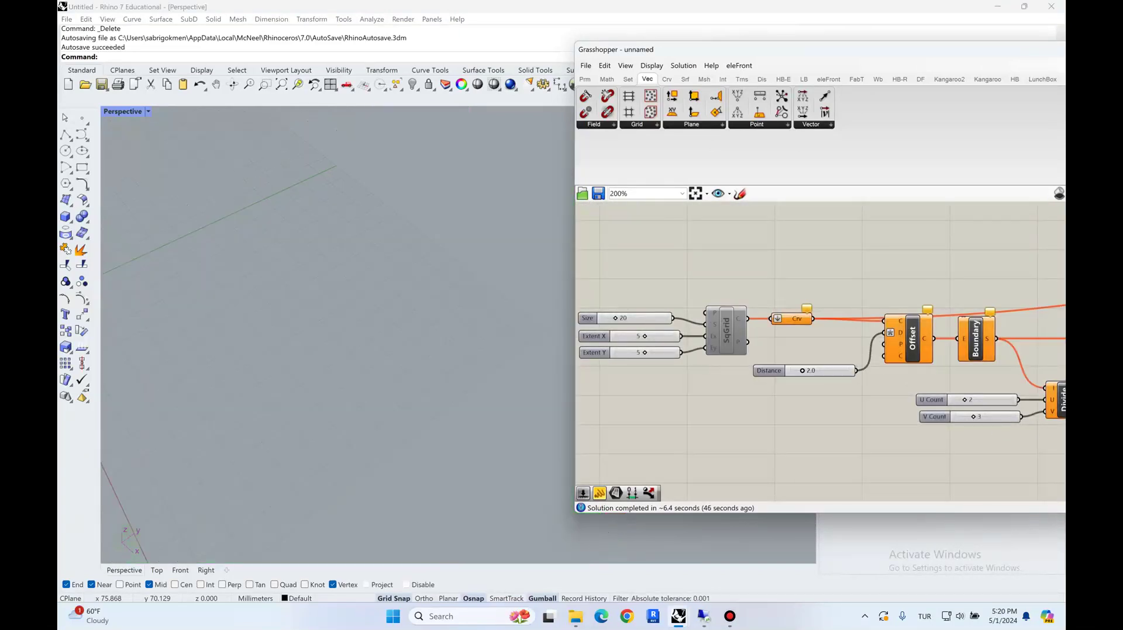
scroll(374, 351, "down", 6)
scroll(234, 315, "up", 4)
right_click_drag(374, 328, 389, 336)
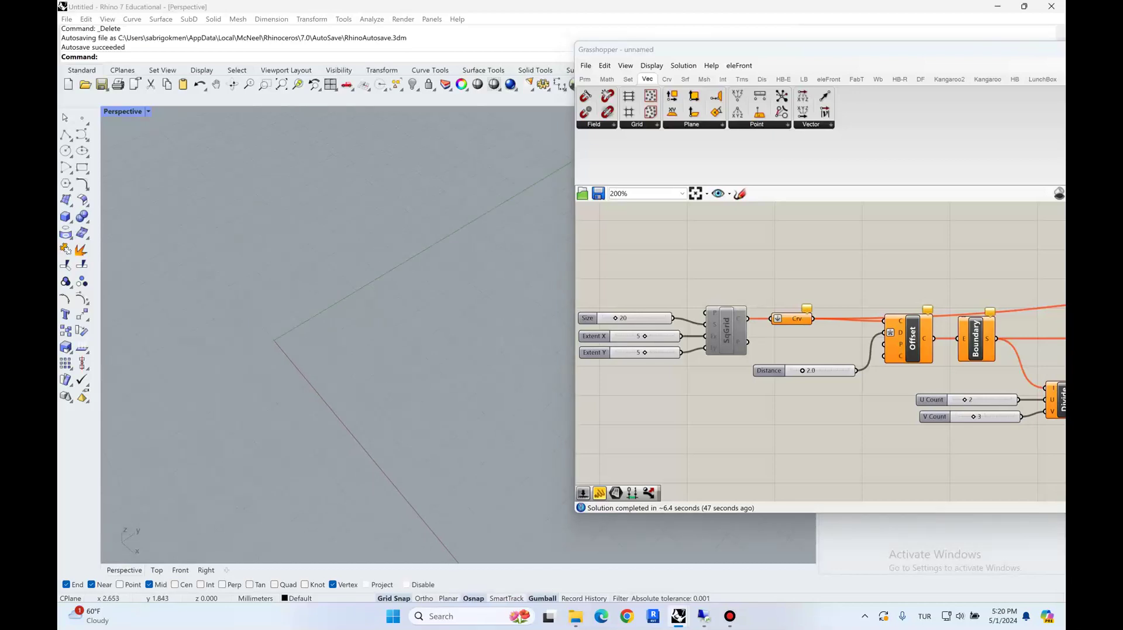
Open the component search on the empty canvas below the group 1 massing definition
right_click_drag(819, 380, 797, 332)
scroll(766, 339, "down", 6)
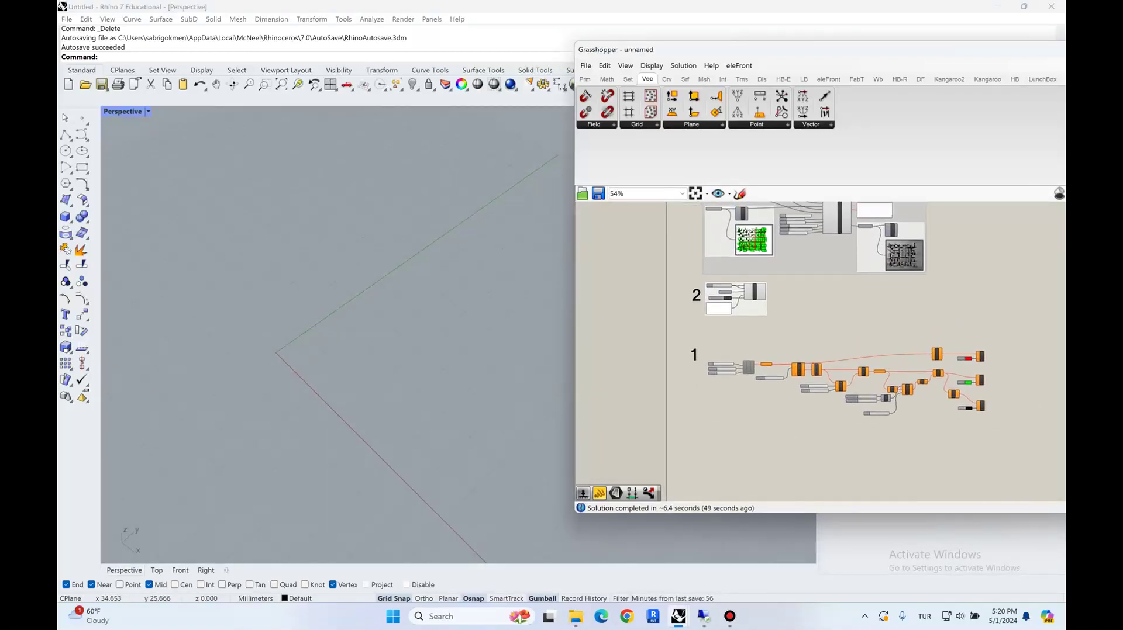
scroll(751, 380, "up", 3)
right_click_drag(753, 382, 731, 315)
double_click(742, 368)
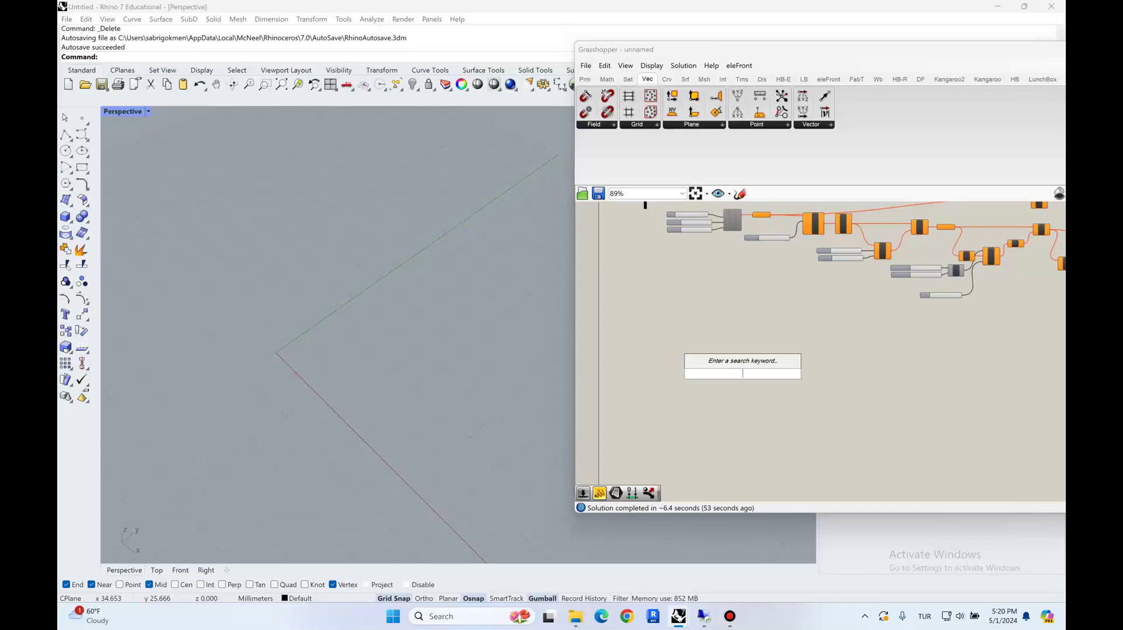
Add a Range component in the empty canvas area below the existing definition
type("range")
left_click(743, 362)
scroll(743, 373, "up", 6)
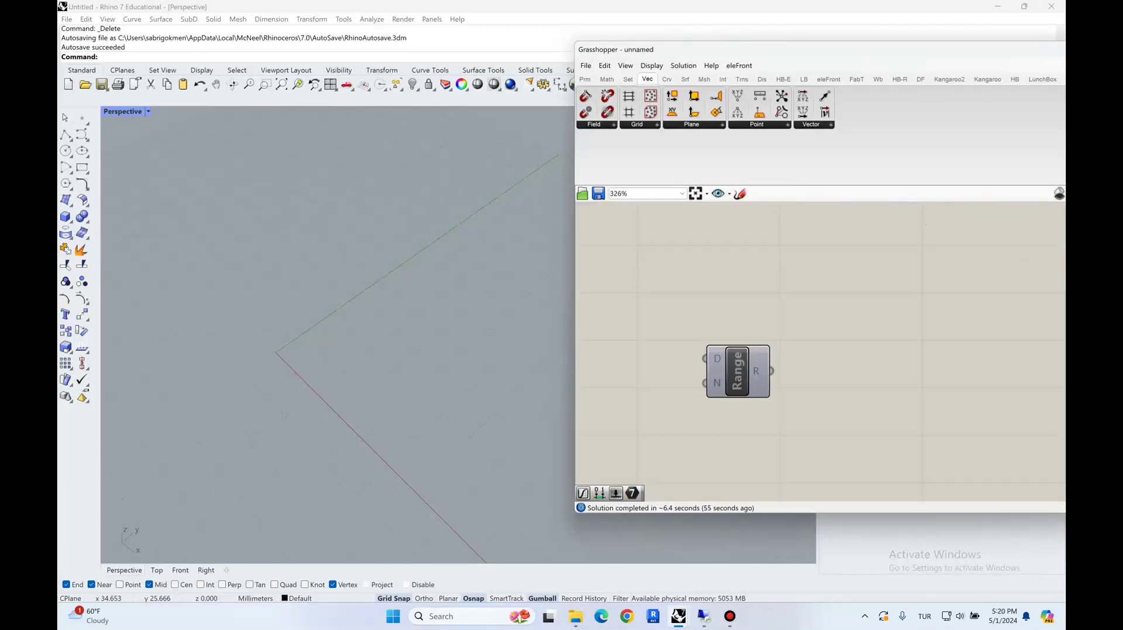
scroll(740, 383, "up", 3)
left_click_drag(740, 383, 717, 354)
scroll(716, 354, "down", 3)
right_click_drag(717, 354, 838, 369)
Create a number slider with value 80 and connect it to the Range component's domain input
double_click(701, 357)
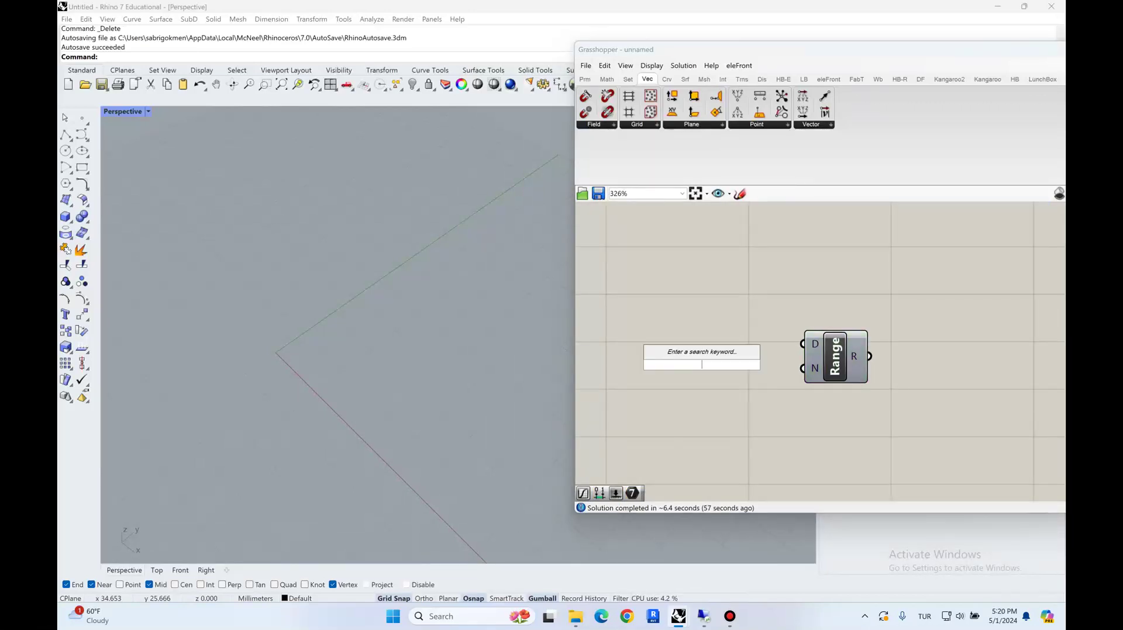
type("80")
key("Return")
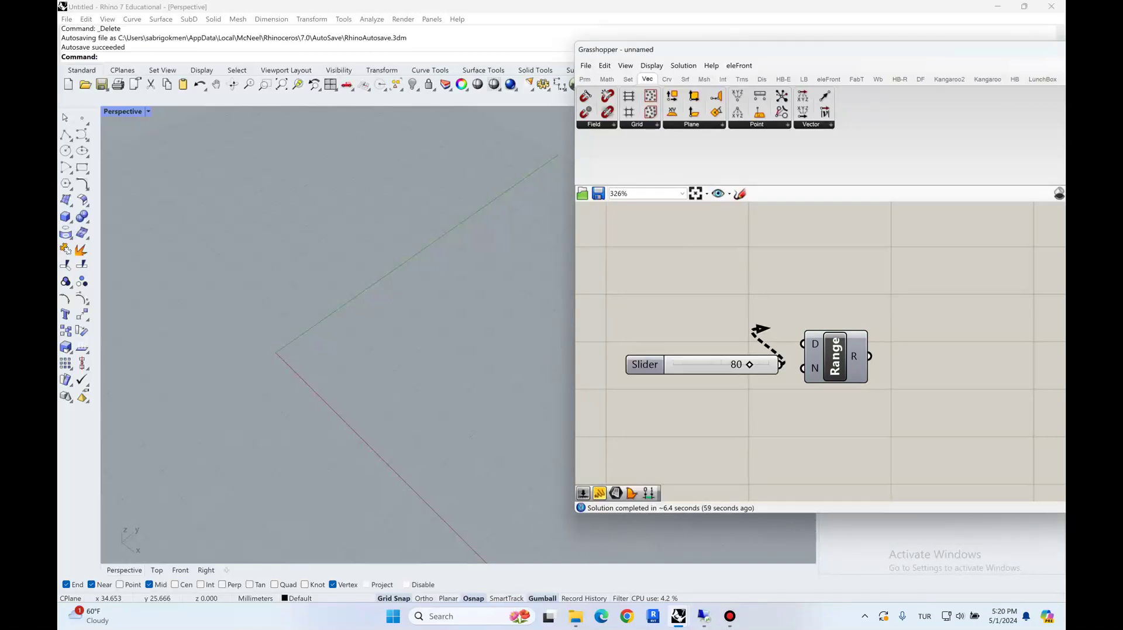
left_click_drag(644, 364, 633, 346)
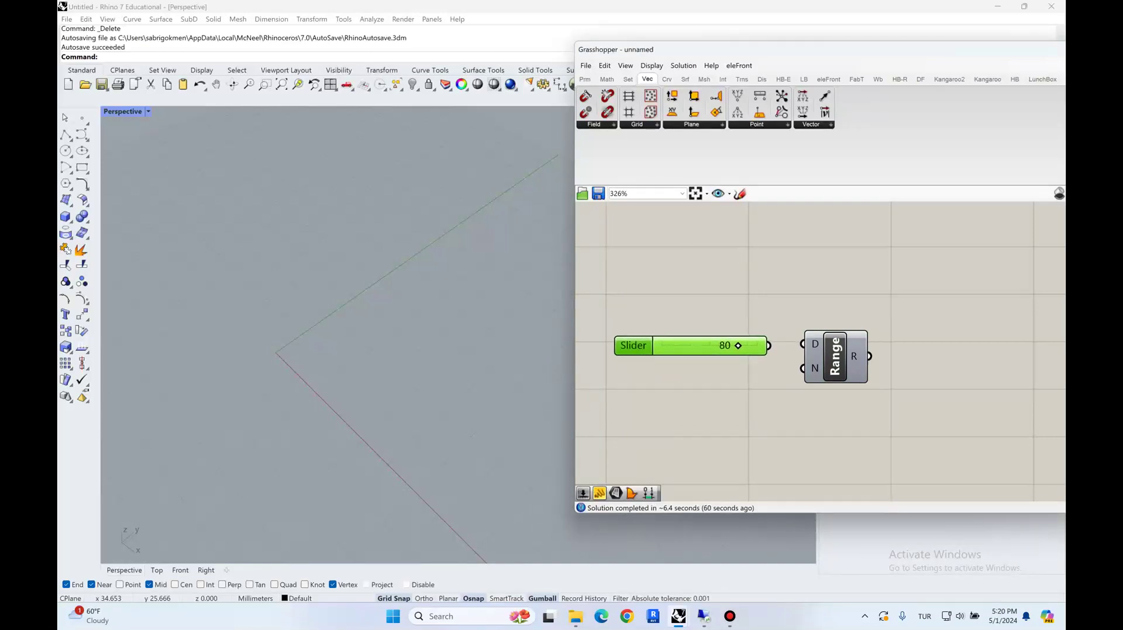
left_click_drag(769, 346, 802, 344)
Create a number slider with value 20 and connect it to the Range component's steps input
double_click(667, 380)
type("20")
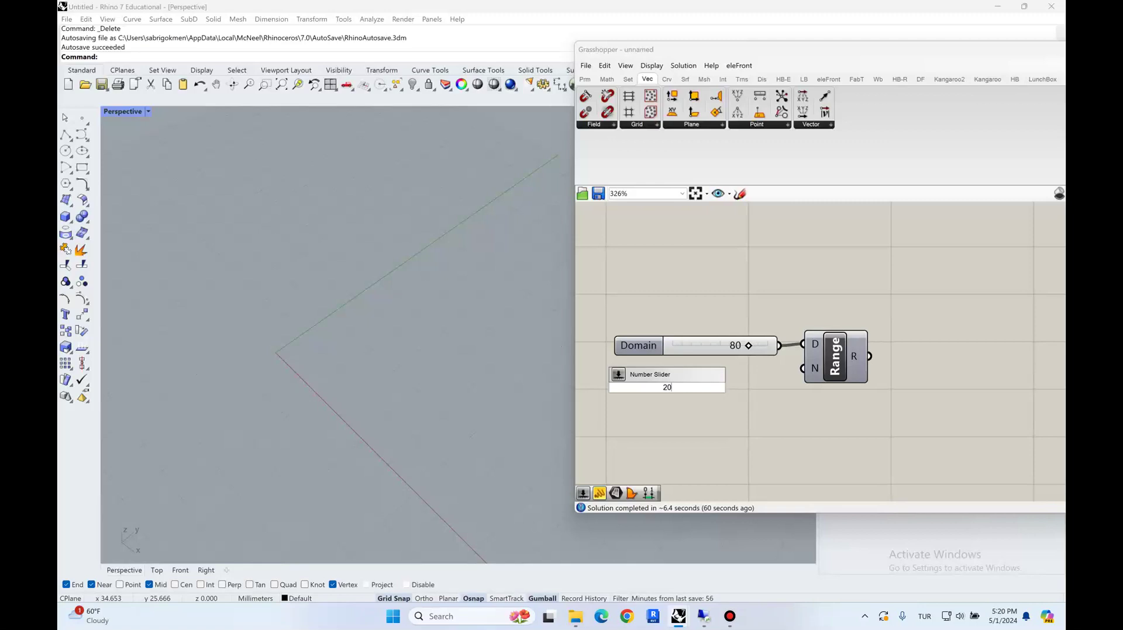
key("Return")
left_click_drag(608, 387, 639, 373)
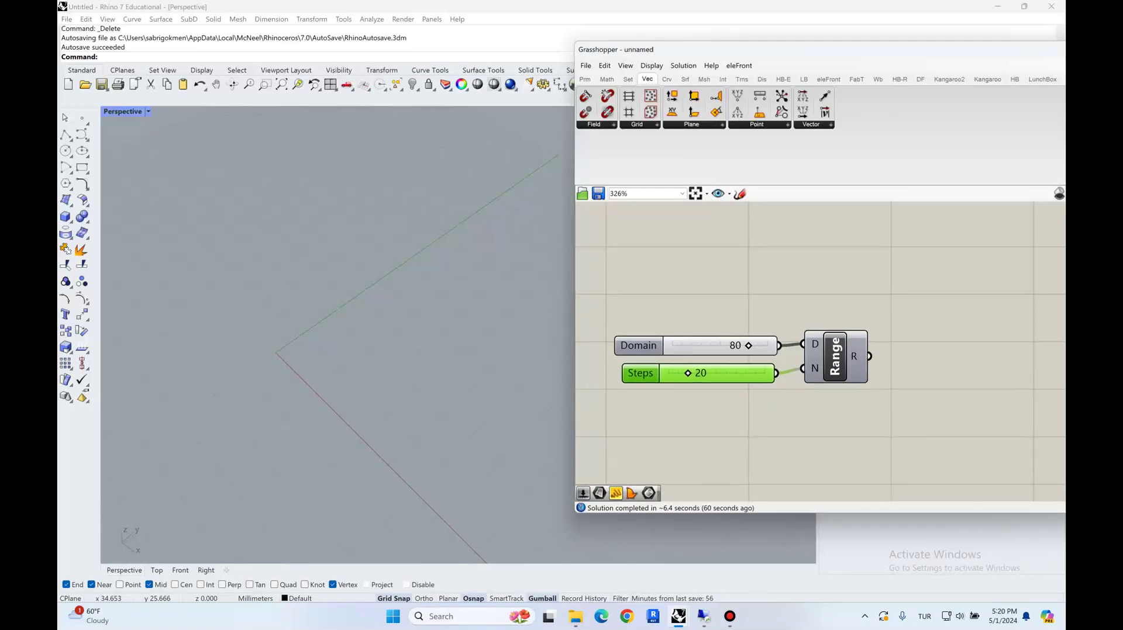
mouse_move(869, 357)
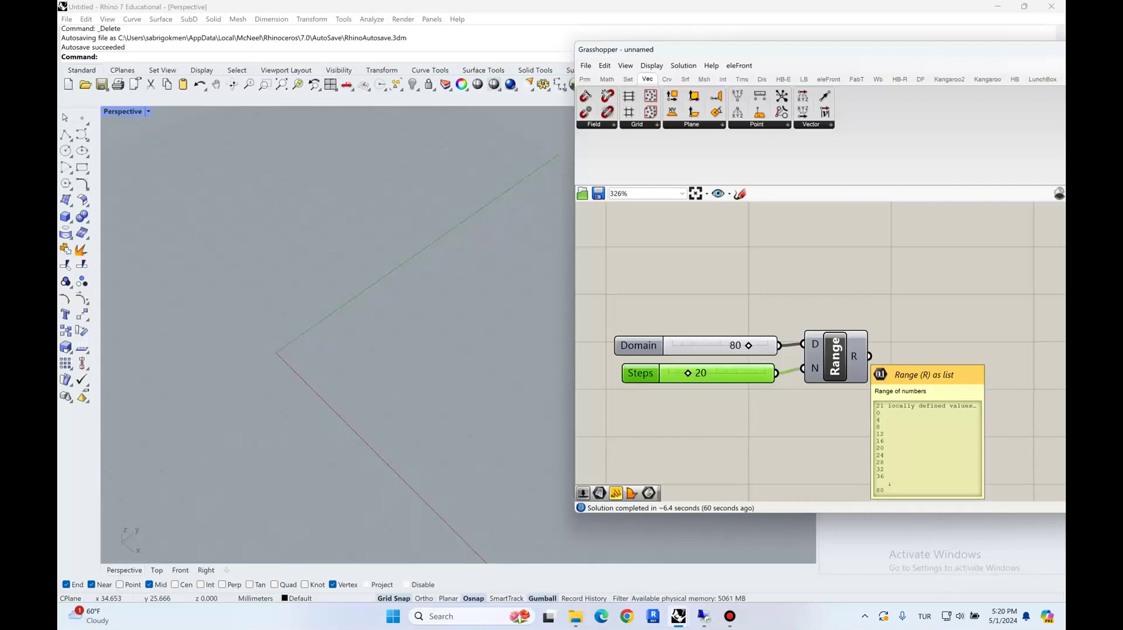
Add a Construct Point component and feed the Range output into its Z input
right_click_drag(914, 350, 809, 342)
double_click(808, 342)
type("xyz")
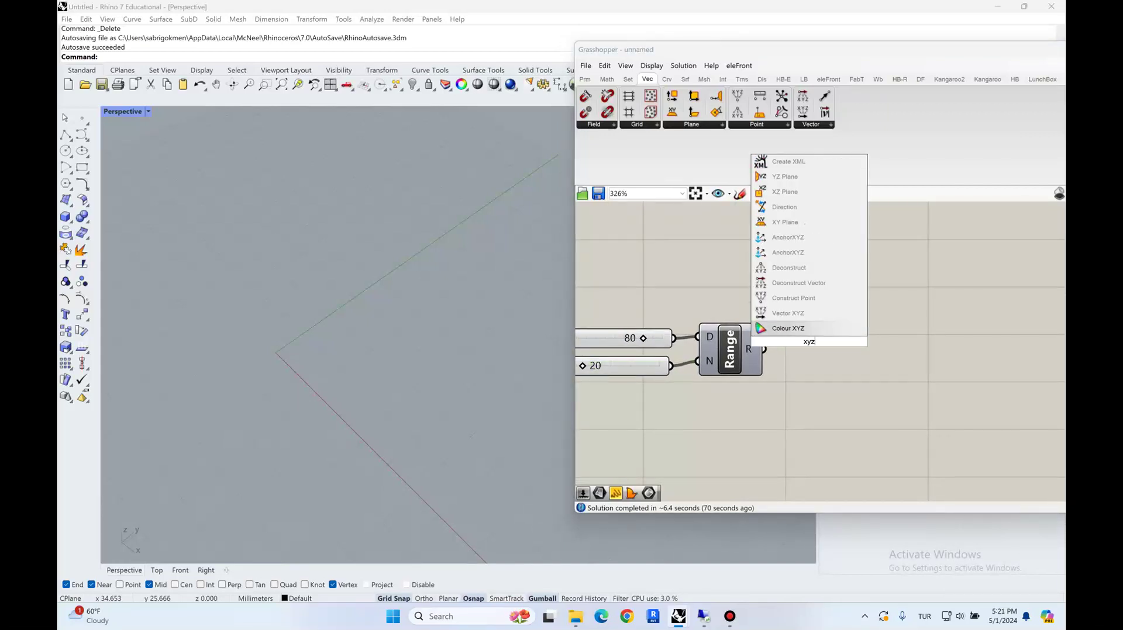
left_click(791, 313)
mouse_move(806, 340)
left_mouse_down()
mouse_move(821, 334)
mouse_move(788, 353)
left_mouse_up()
left_click_drag(819, 334, 834, 329)
Add an XY Plane component and connect the constructed points to its origin input
right_click_drag(922, 332, 832, 316)
double_click(832, 316)
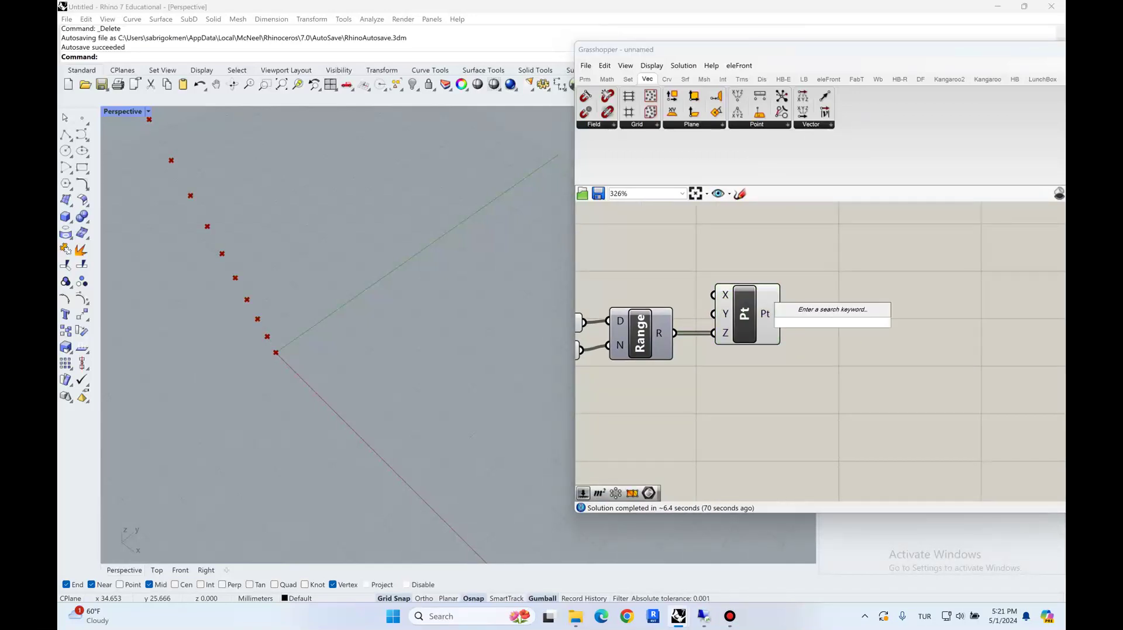
type("xy")
left_click(824, 310)
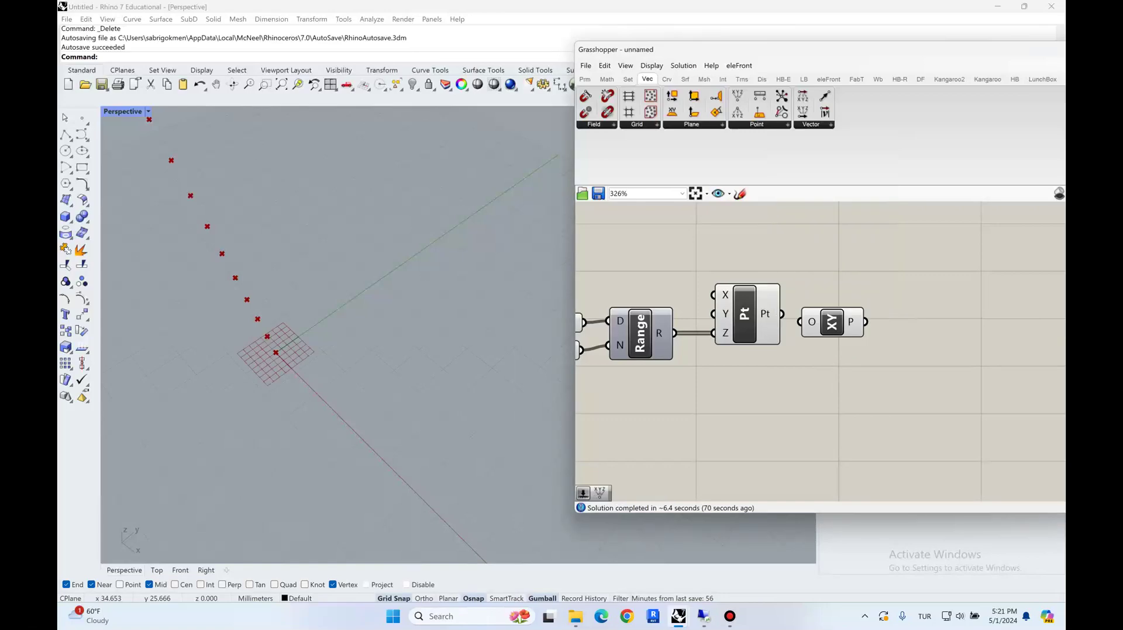
left_click_drag(781, 315, 848, 315)
scroll(402, 355, "down", 3)
scroll(402, 355, "up", 6)
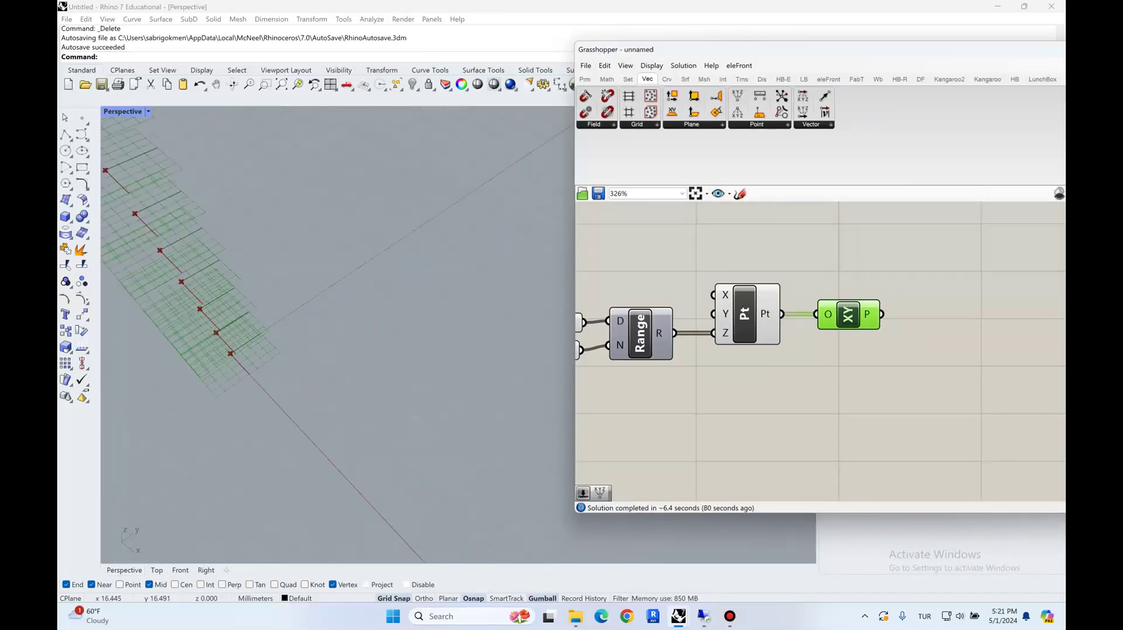
scroll(405, 350, "down", 6)
right_click_drag(406, 350, 494, 461, "shift")
Add a Rectangle component, connect the XY Plane output to its plane input, and place it well apart from the plane component
right_click_drag(912, 356, 811, 333)
left_click(811, 334)
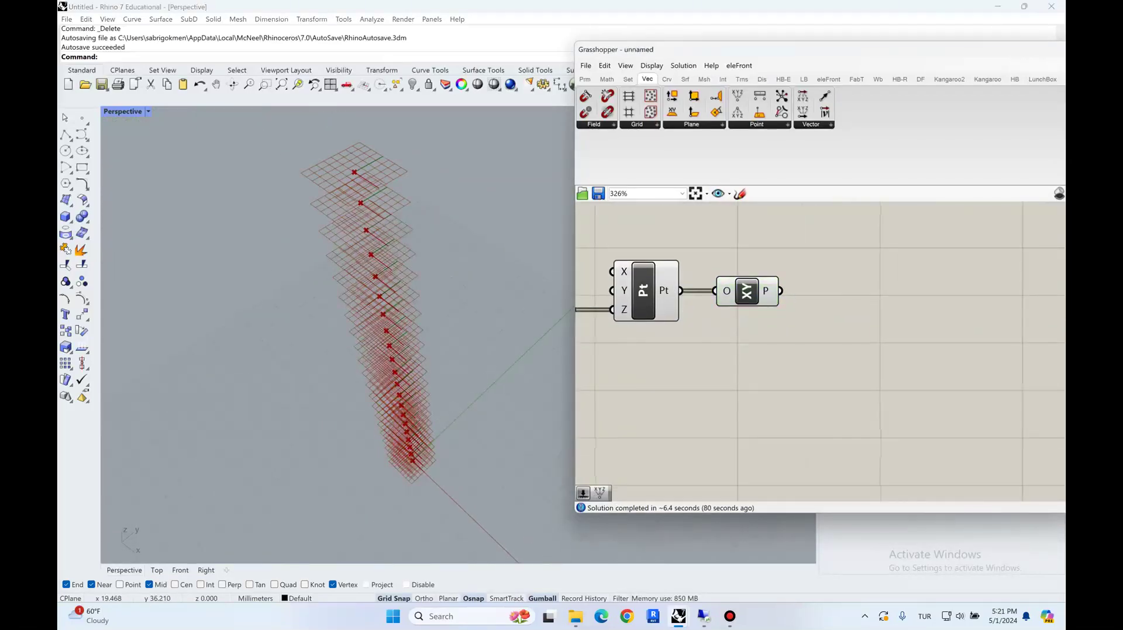
double_click(853, 289)
type("retan")
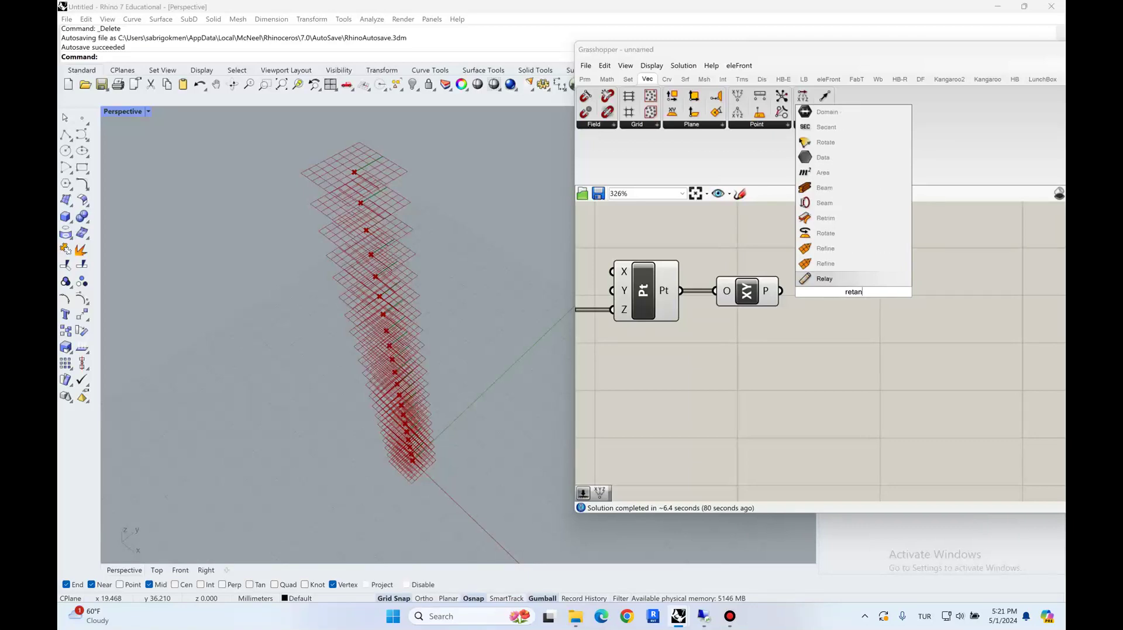
key("BackSpace")
key("BackSpace")
key("BackSpace")
type("ctangle")
key("Return")
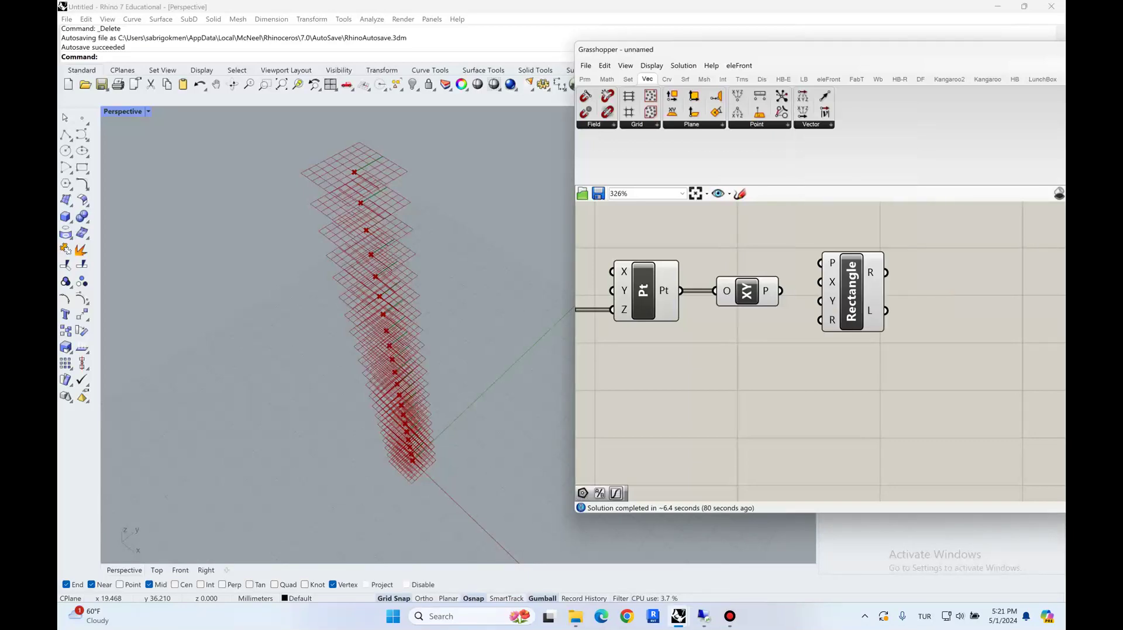
left_click_drag(852, 293, 898, 312)
left_click_drag(841, 287, 866, 282)
left_click_drag(897, 311, 976, 320)
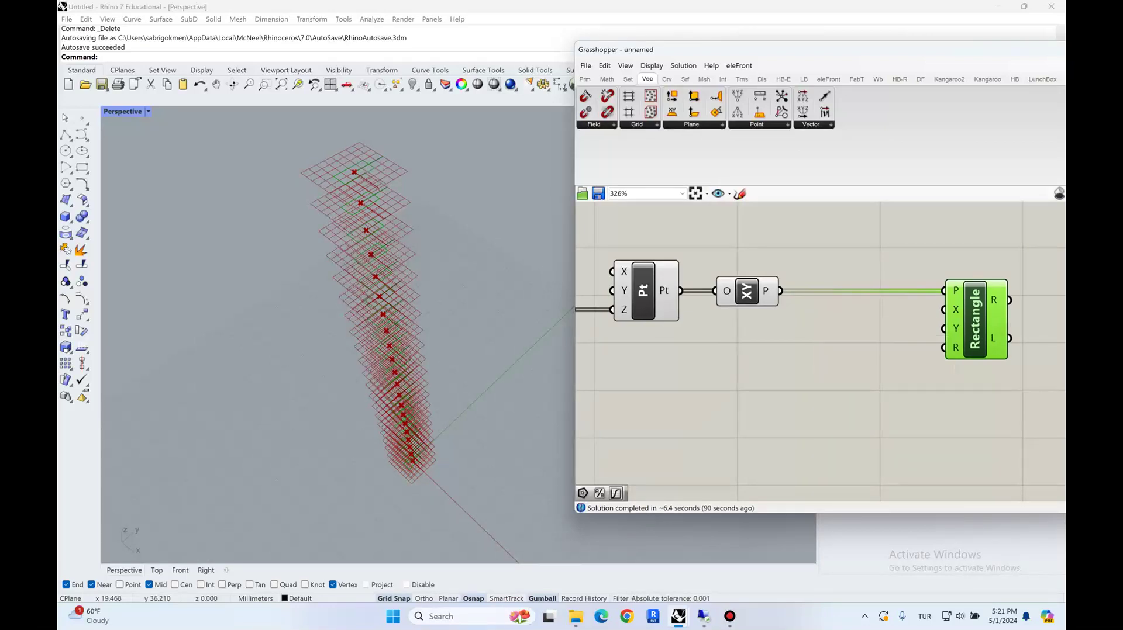
Add a Construct Domain component and place it beside the Rectangle component's inputs
double_click(755, 346)
type("construct")
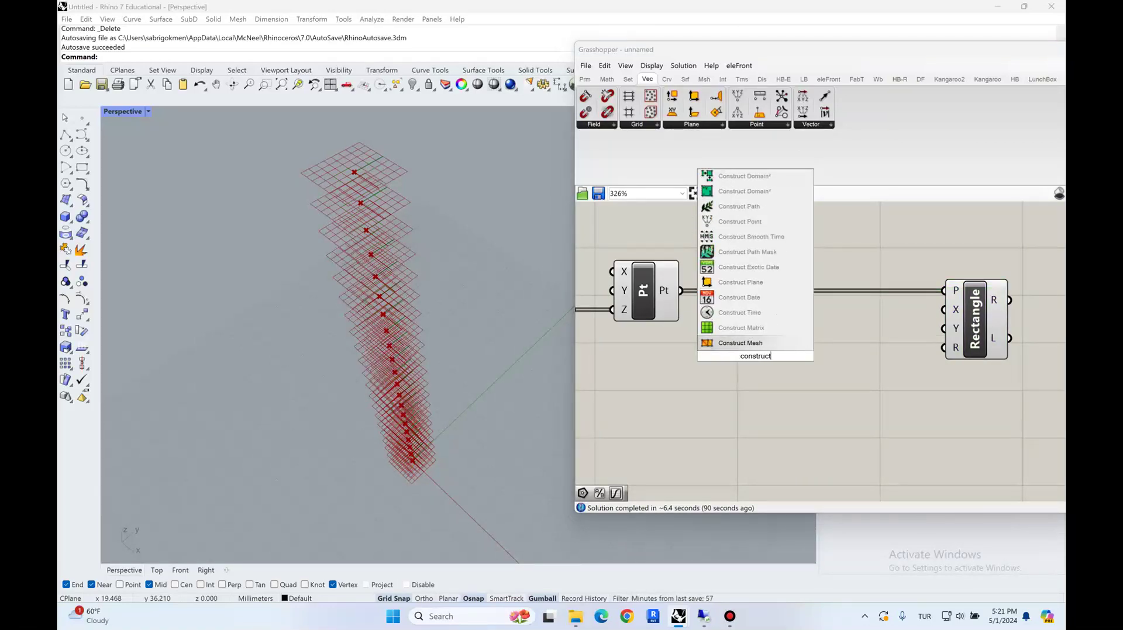
type(" domain")
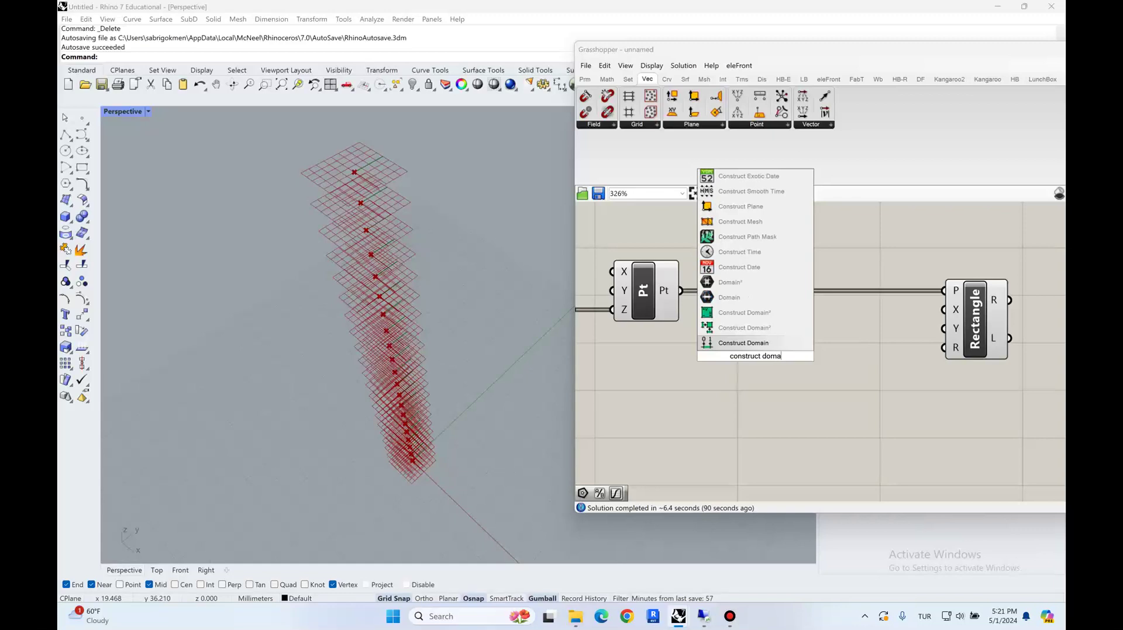
left_click(758, 342)
left_click_drag(755, 355, 860, 362)
Create a number slider with value 5 and connect it to both the A and B inputs of Construct Domain
double_click(674, 363)
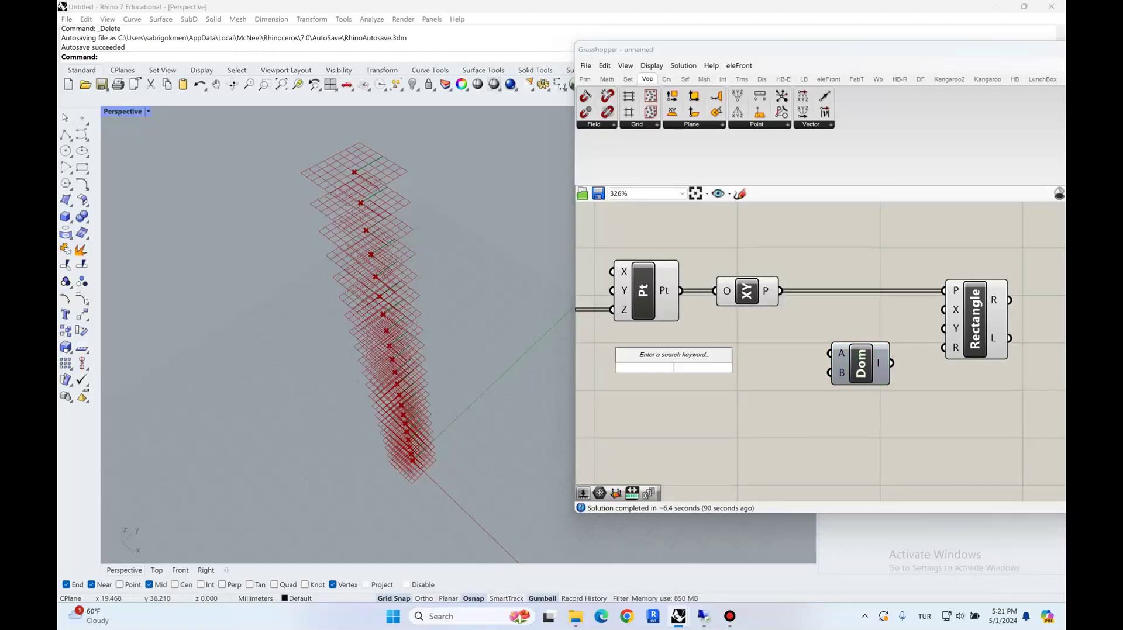
type("5")
key("Return")
left_click_drag(616, 366, 655, 373)
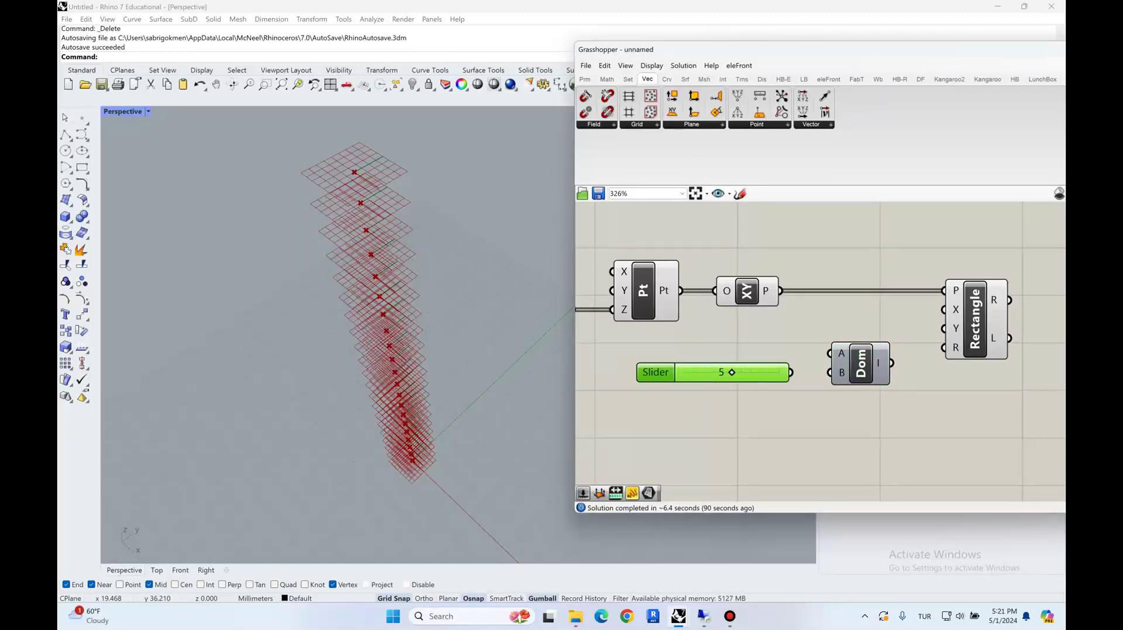
left_click_drag(791, 372, 830, 354)
left_click_drag(673, 372, 652, 364)
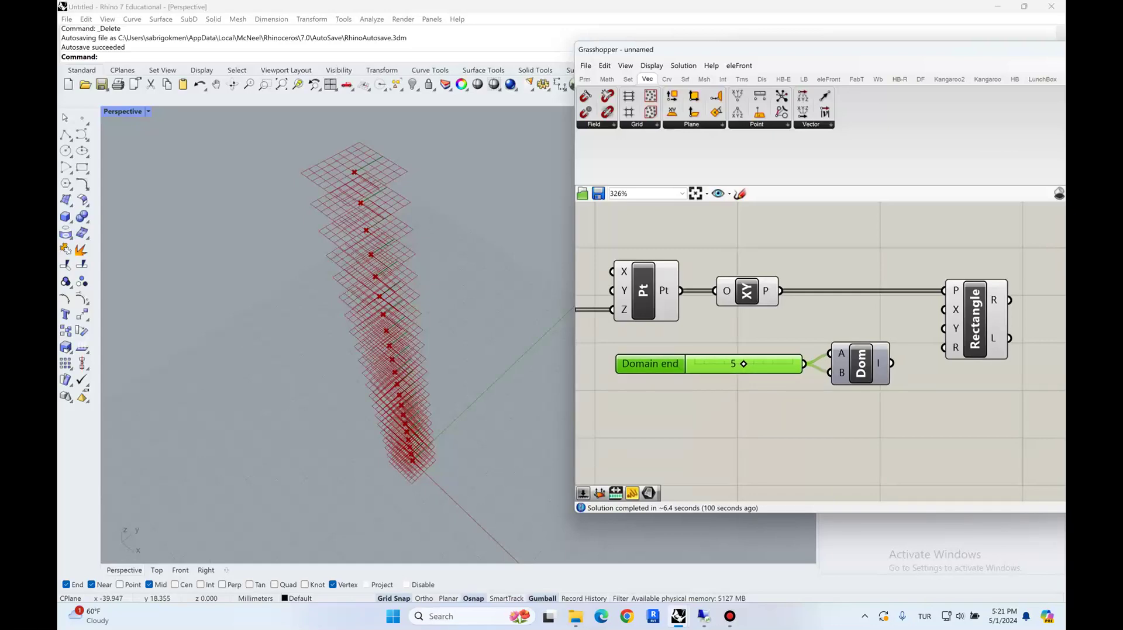
Insert a List Item component between XY Plane and Rectangle so that a single plane feeds the rectangle
left_click(975, 319)
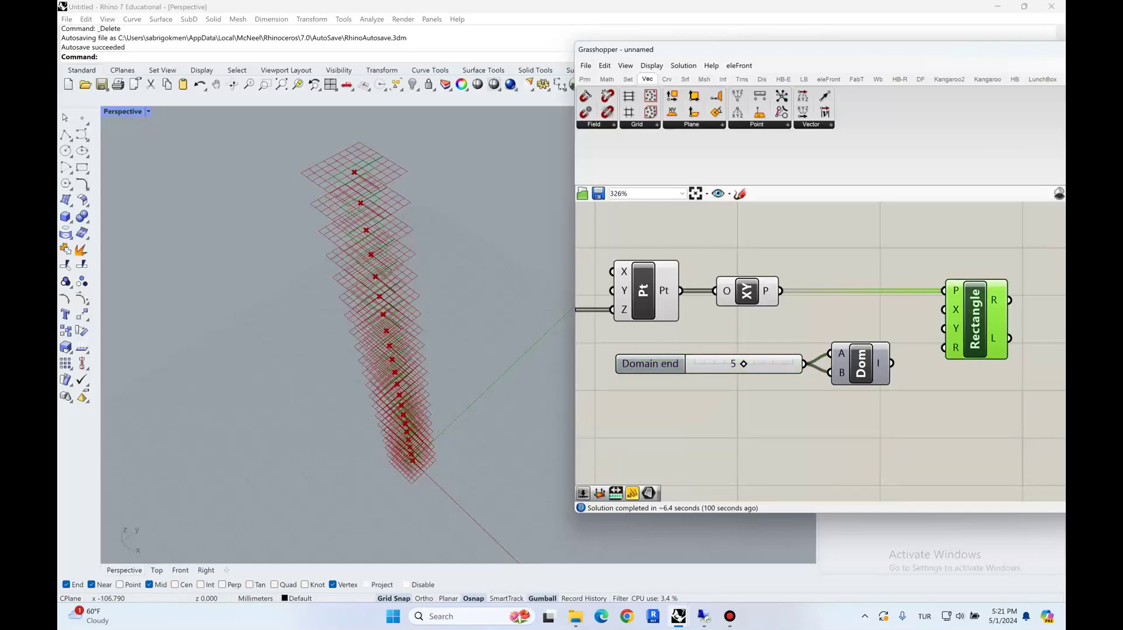
scroll(340, 169, "down", 2)
scroll(340, 169, "up", 5)
mouse_move(339, 169)
right_mouse_down()
mouse_move(378, 173)
mouse_move(342, 161)
right_mouse_up()
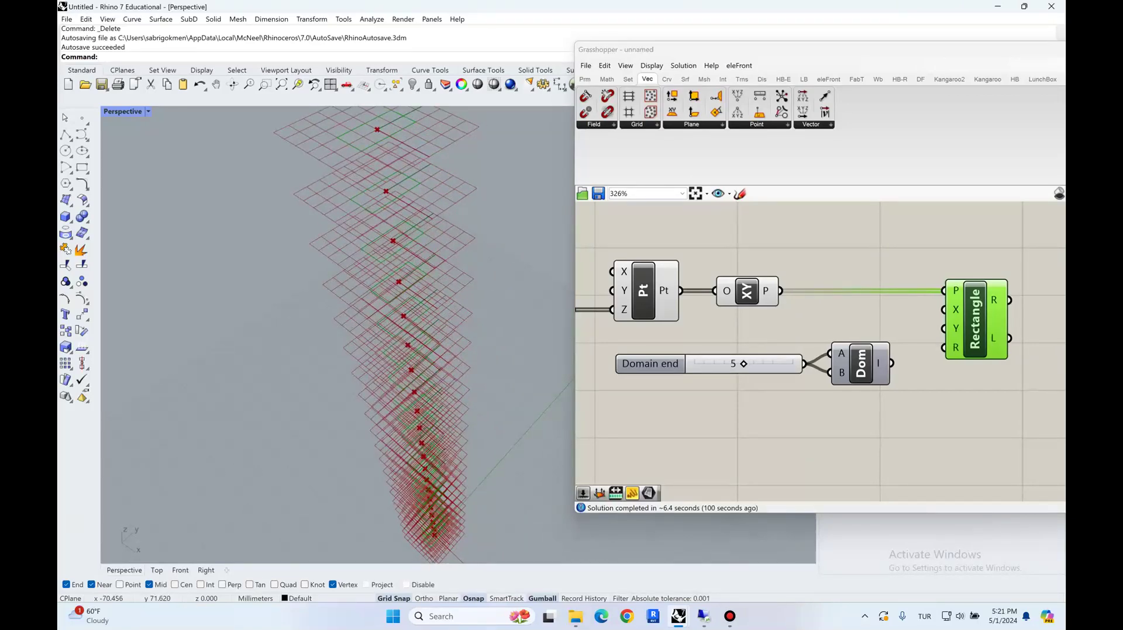
scroll(436, 538, "up", 10)
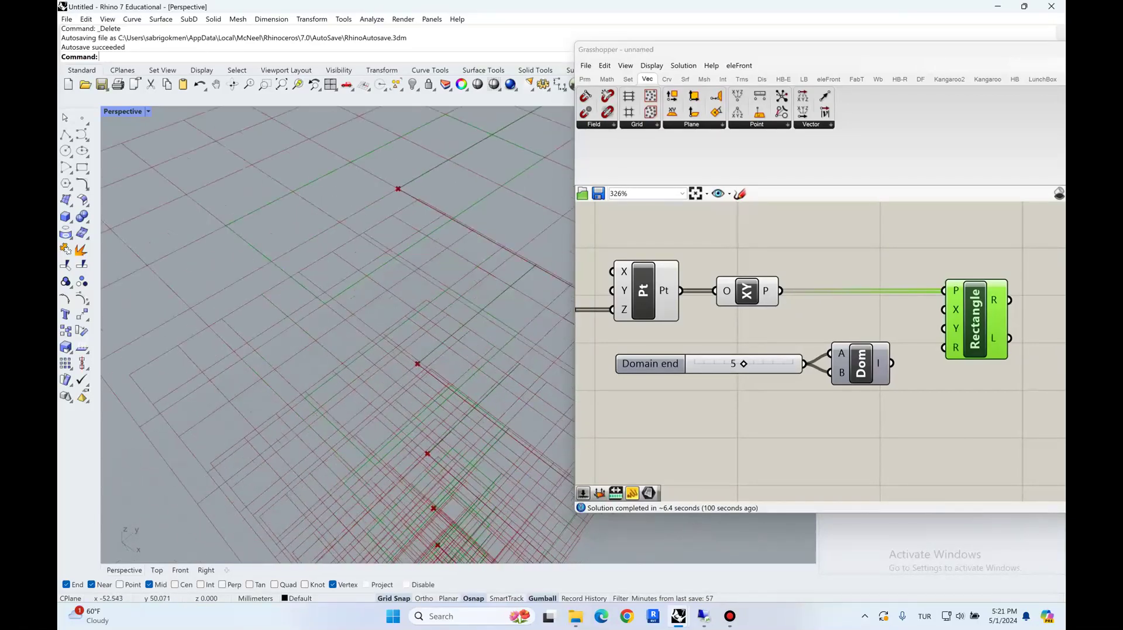
right_click_drag(834, 250, 826, 239)
double_click(826, 239)
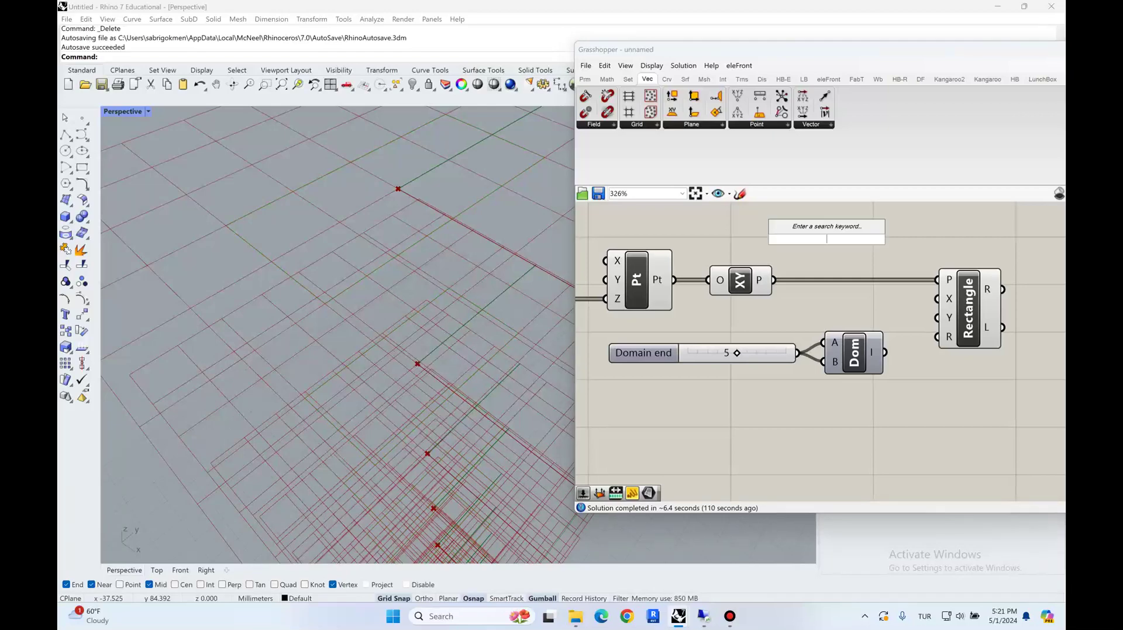
type("list")
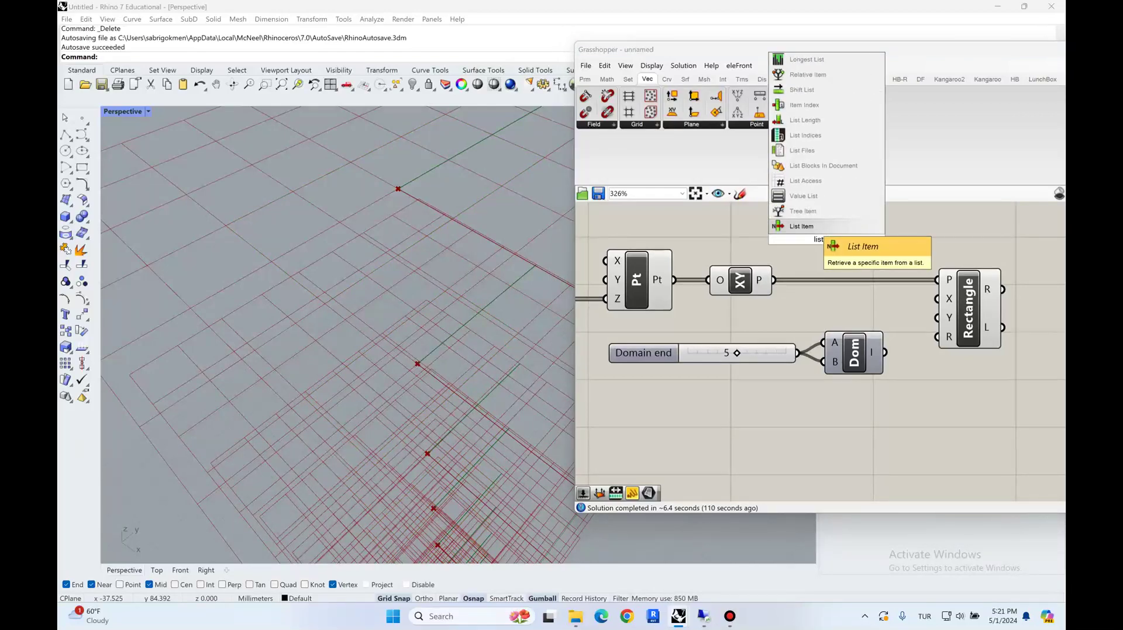
key("Return")
left_click_drag(773, 280, 794, 220)
left_click_drag(827, 239, 839, 249)
left_click_drag(869, 249, 937, 279)
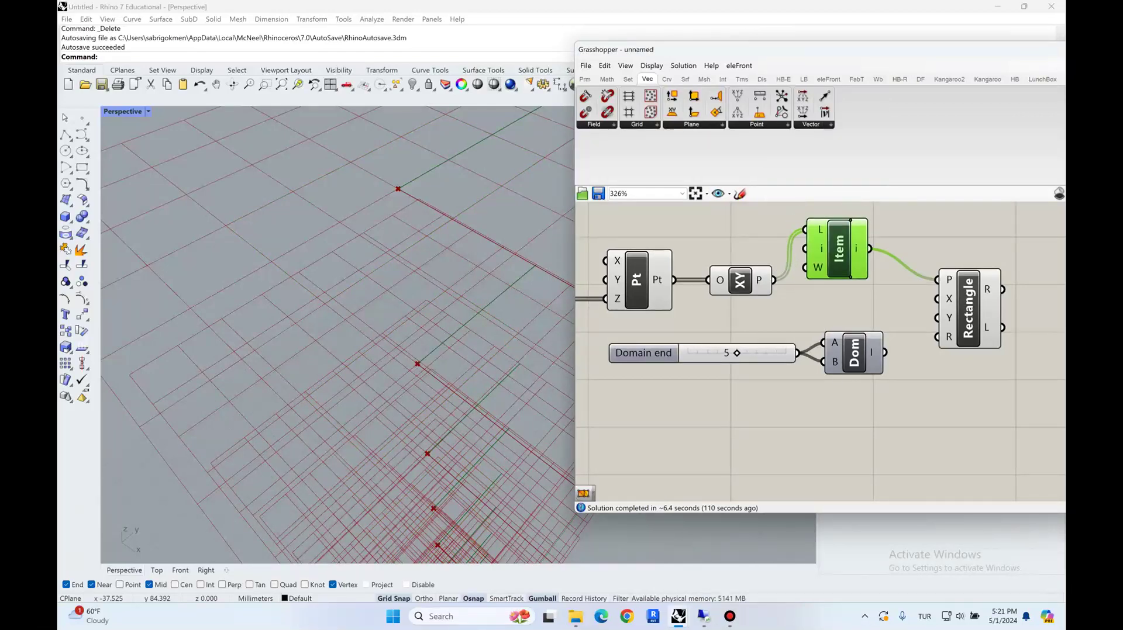
Turn off the XY Plane component's preview and select the Rectangle component to highlight its output in the viewport
right_click(741, 283)
left_click(769, 302)
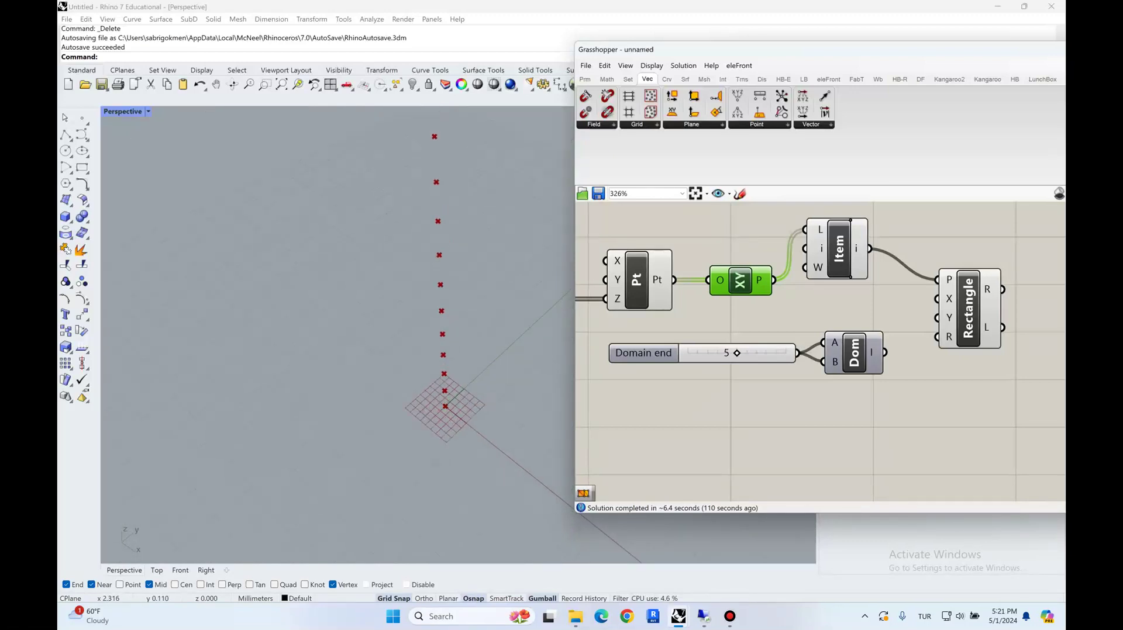
scroll(454, 411, "down", 4)
left_click(968, 308)
Apply the expression -x to the A input of Construct Domain, and shift the Rectangle component slightly away from it
right_click_drag(913, 398, 835, 400)
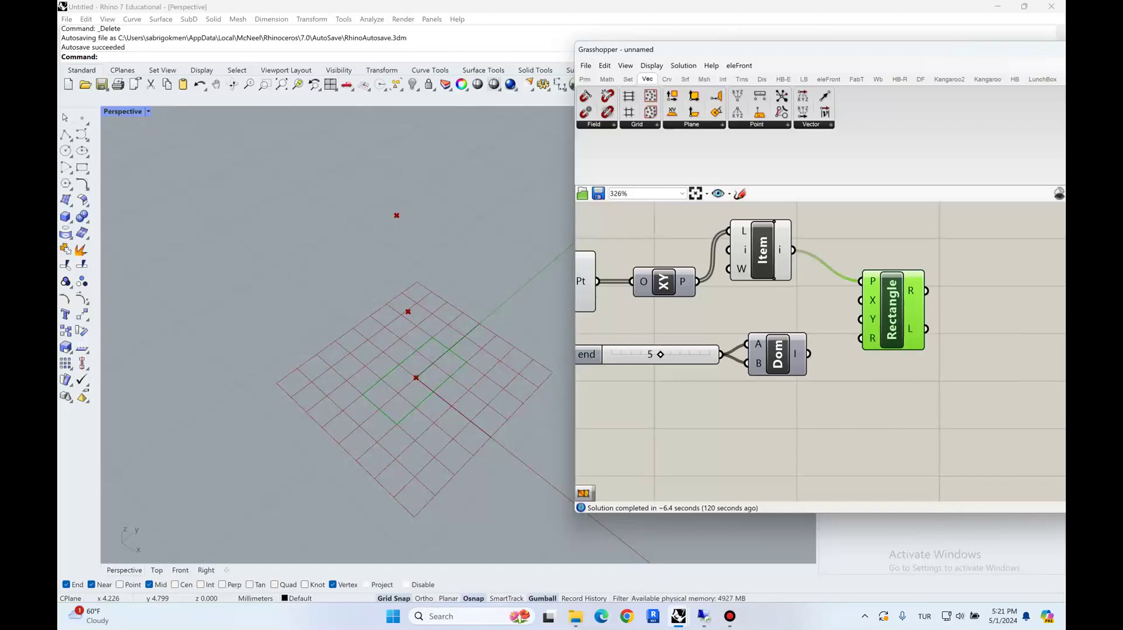
left_click_drag(891, 310, 905, 308)
right_click_drag(751, 345, 783, 341)
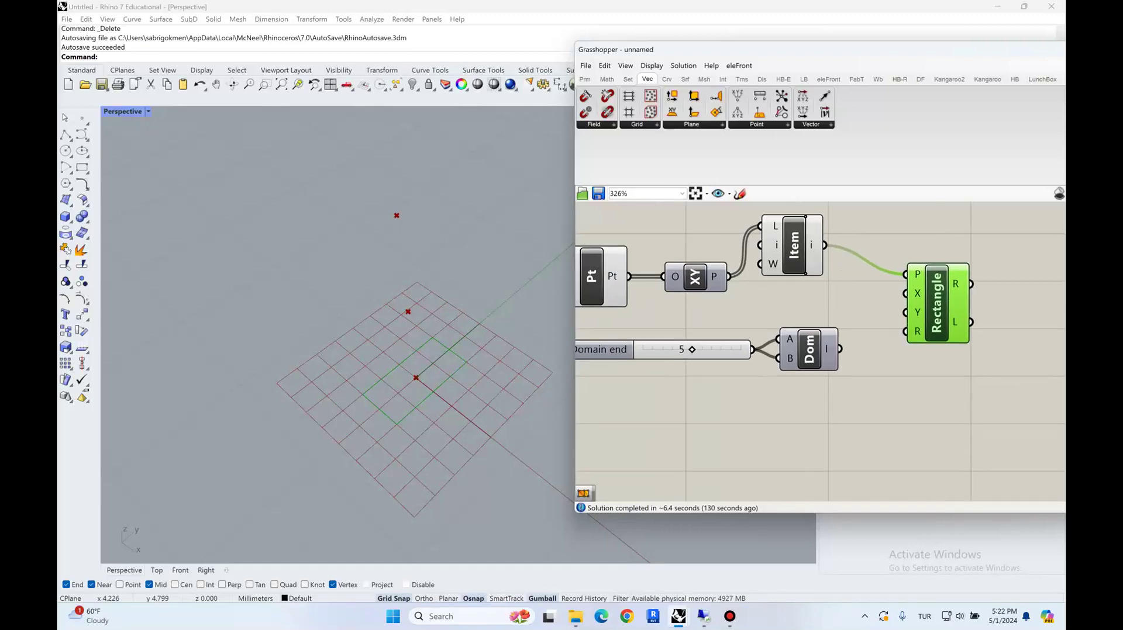
right_click(784, 341)
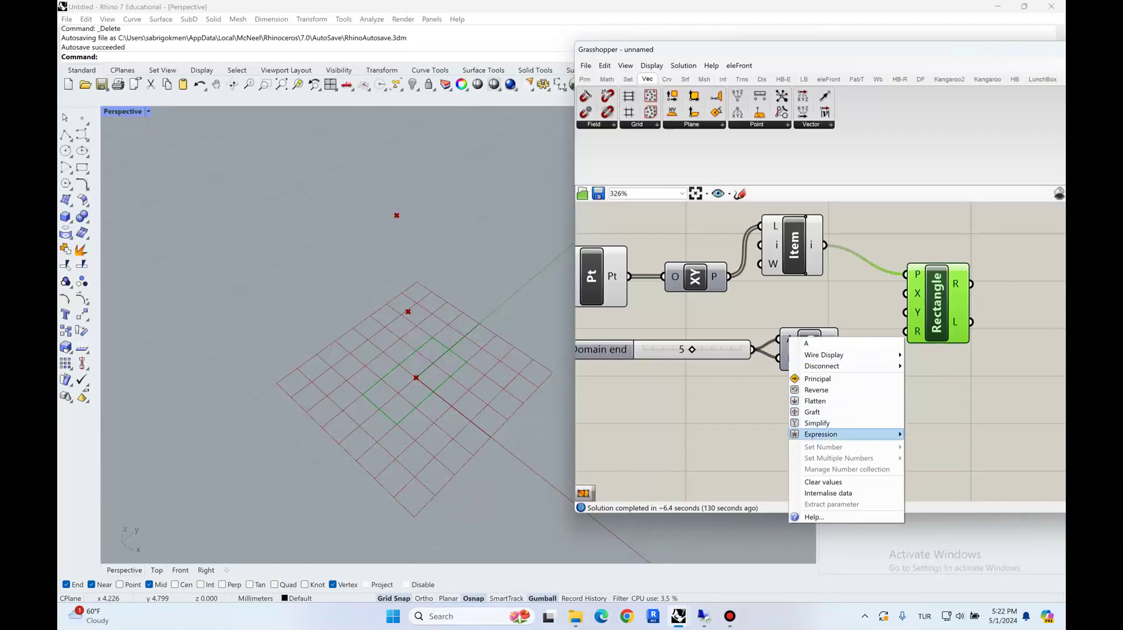
mouse_move(831, 435)
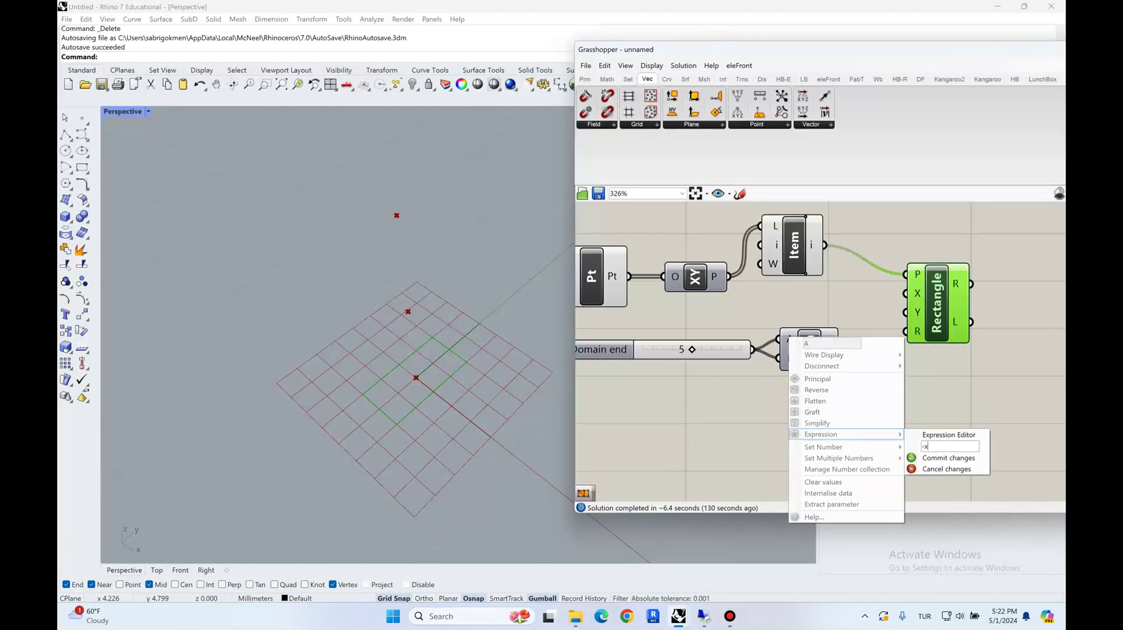
left_click(948, 457)
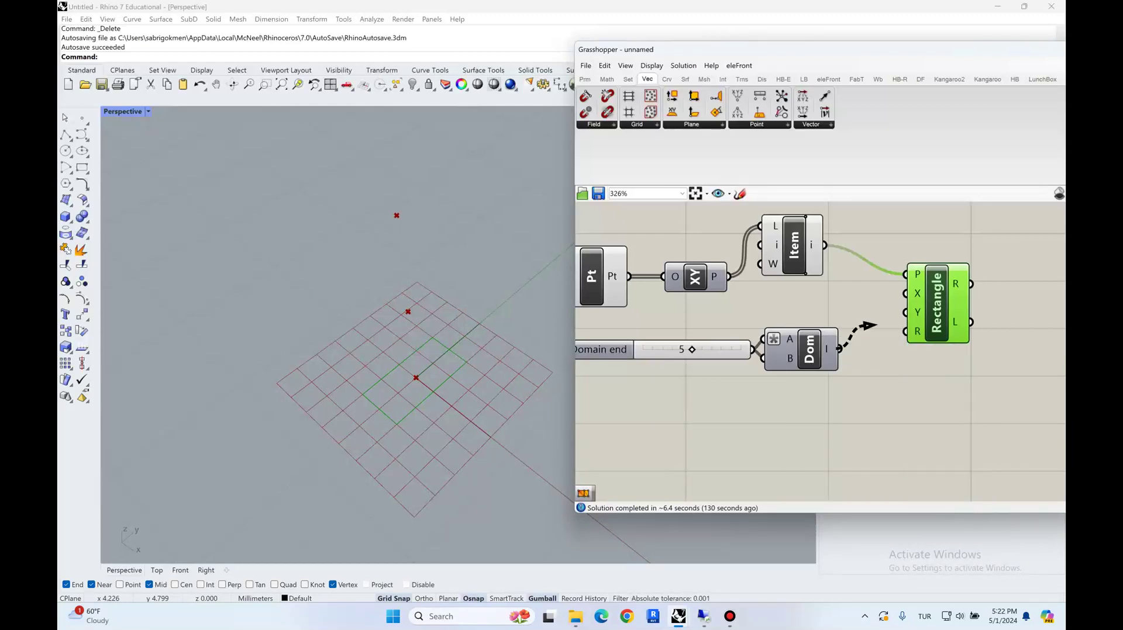
Connect the constructed domain to the Rectangle's X and Y size inputs, and move Construct Domain closer to the rectangle
left_click_drag(875, 325, 905, 293)
left_click_drag(839, 350, 905, 313)
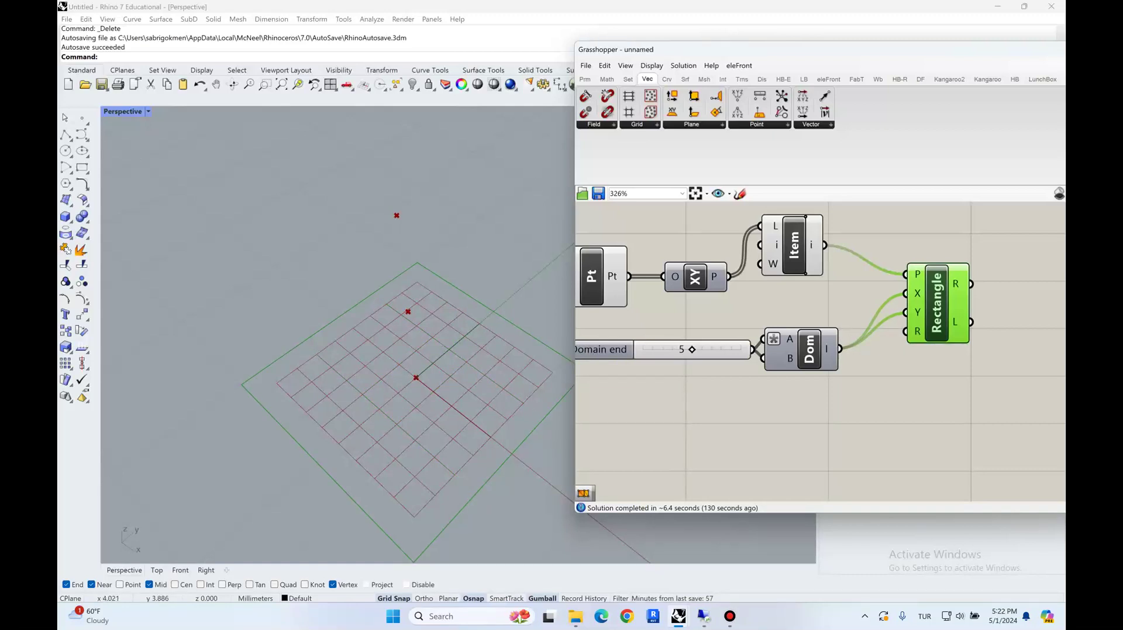
left_click_drag(810, 350, 832, 346)
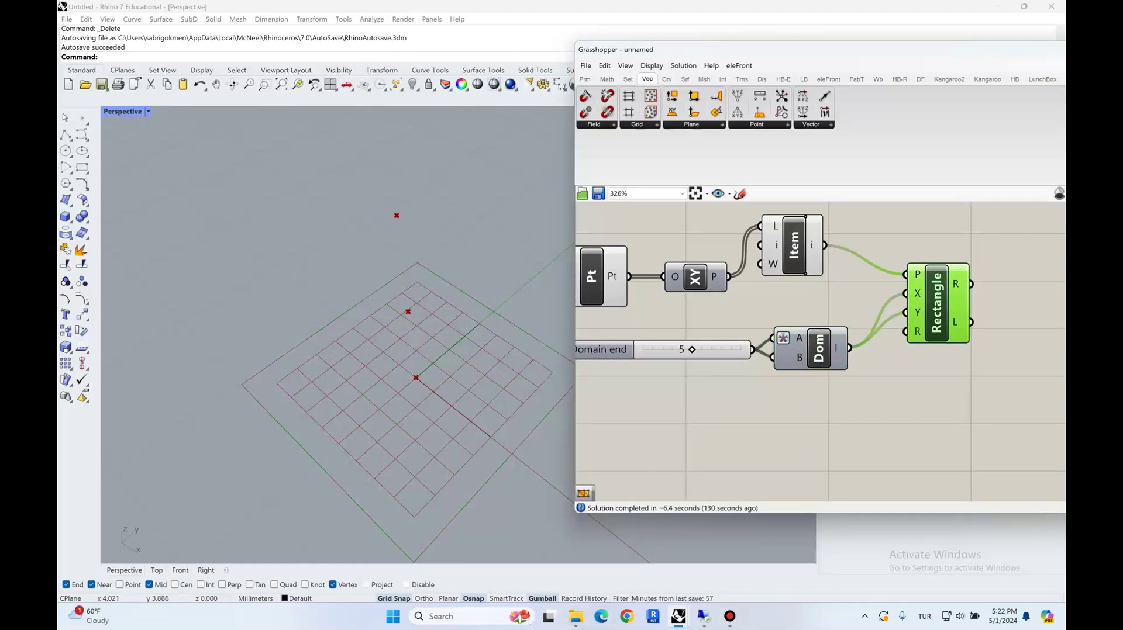
left_click_drag(809, 350, 832, 347)
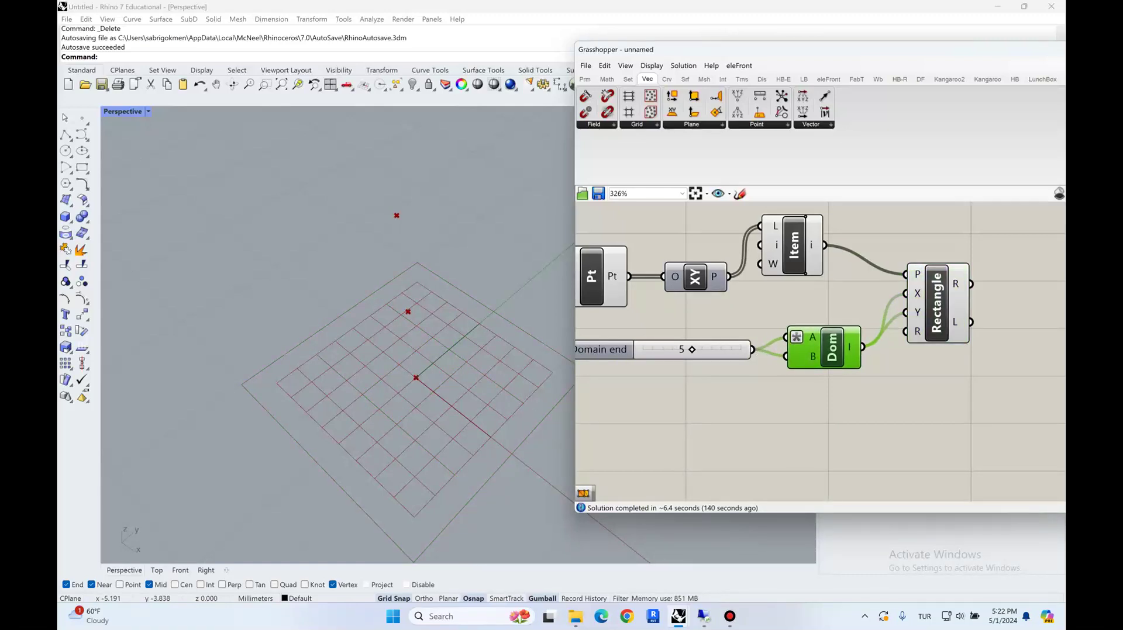
Set the Domain end slider to 4 and replace the List Item with a direct connection from XY Plane to Rectangle's plane input
left_click_drag(692, 349, 672, 349)
scroll(859, 290, "down", 3)
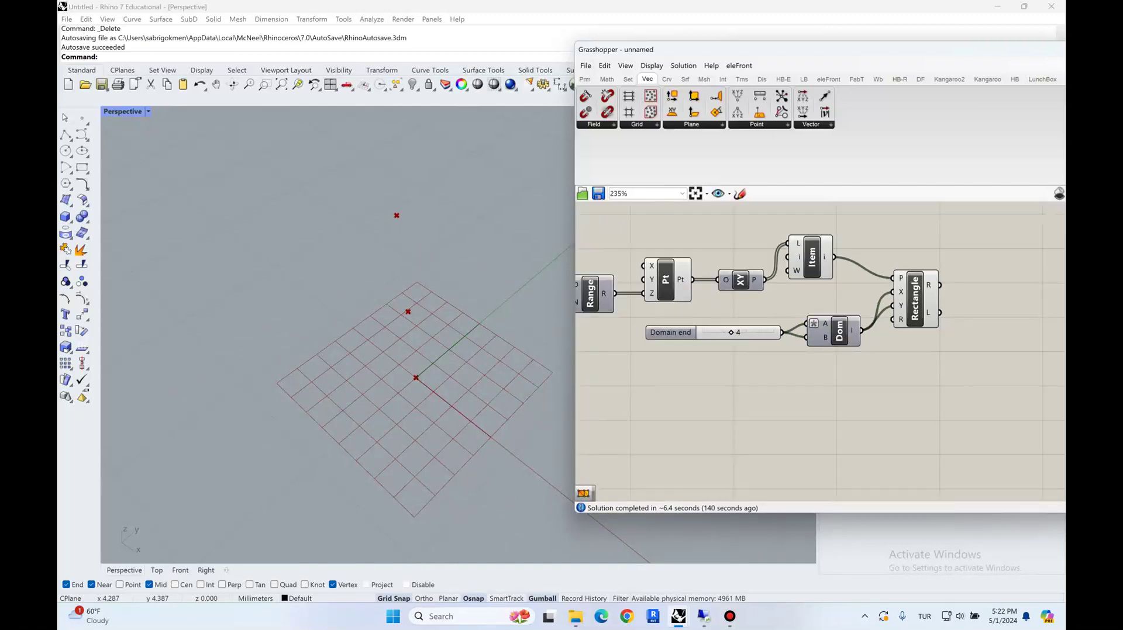
left_click_drag(764, 280, 893, 279)
left_click(830, 273)
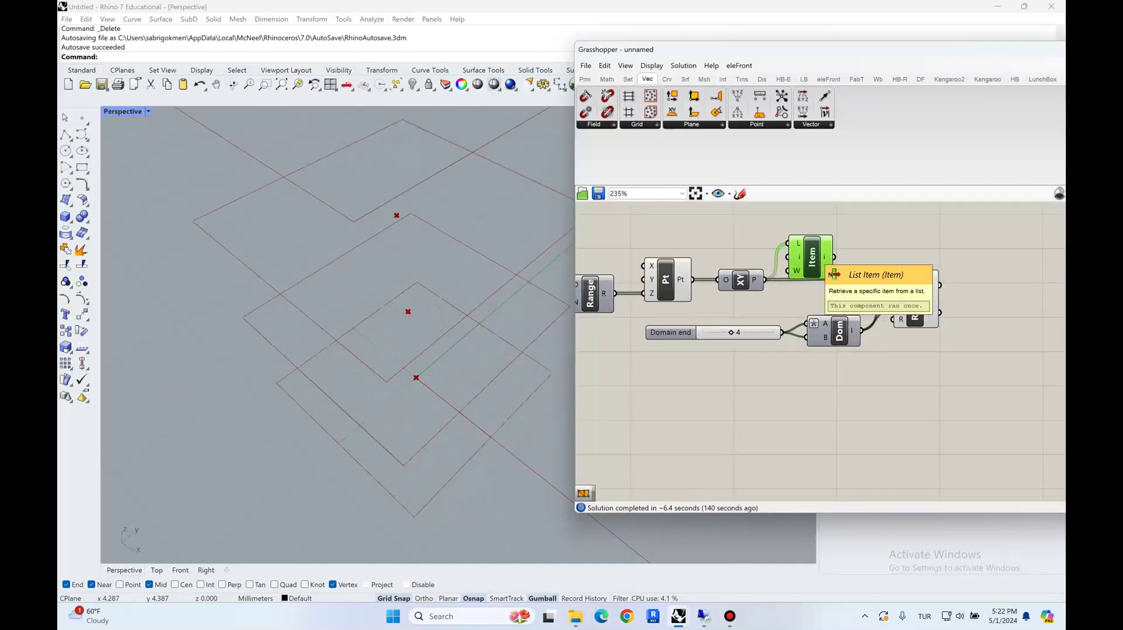
key("Delete")
Select the Rectangle component and examine the full vertical stack of rectangles in the viewport
left_click(915, 298)
scroll(424, 369, "up", 5)
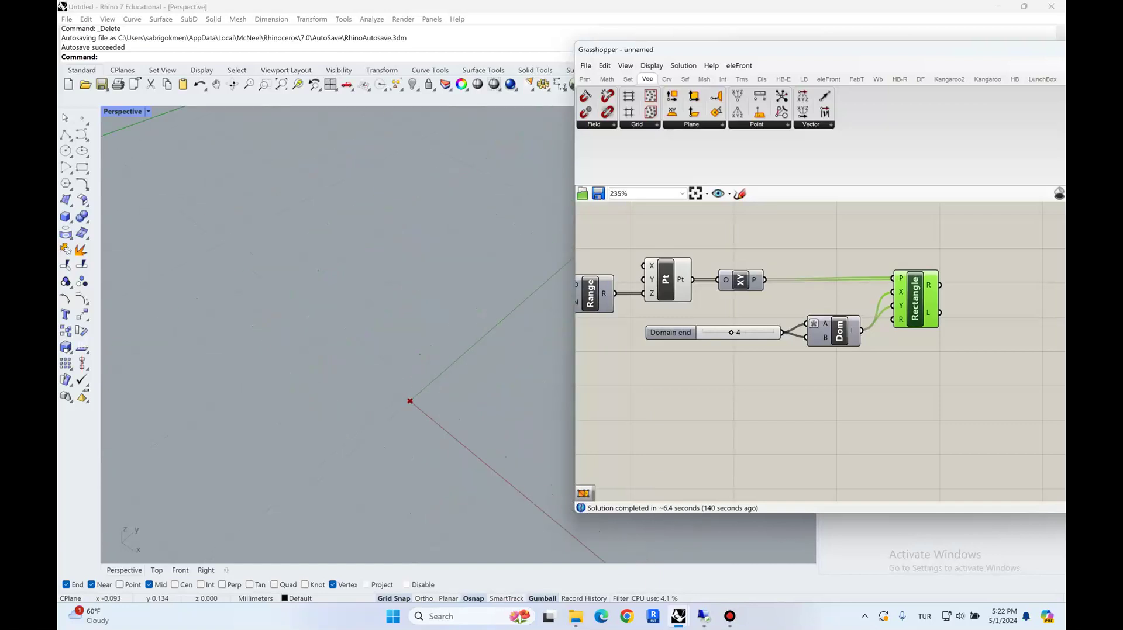
scroll(425, 369, "down", 12)
scroll(422, 369, "down", 3)
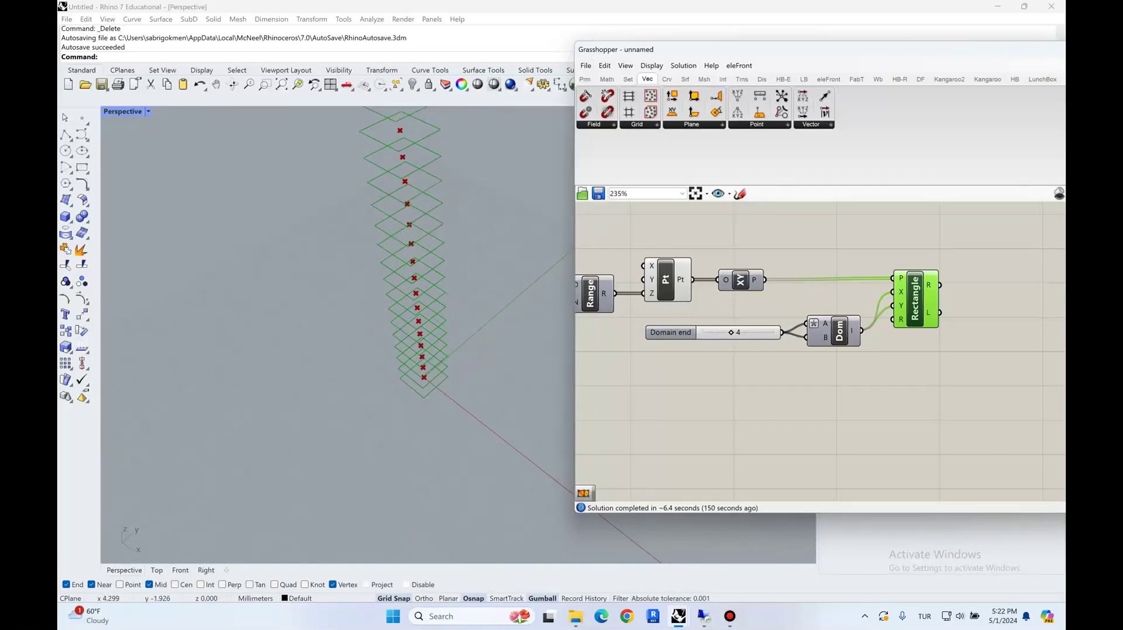
scroll(423, 369, "up", 2)
scroll(422, 370, "down", 3)
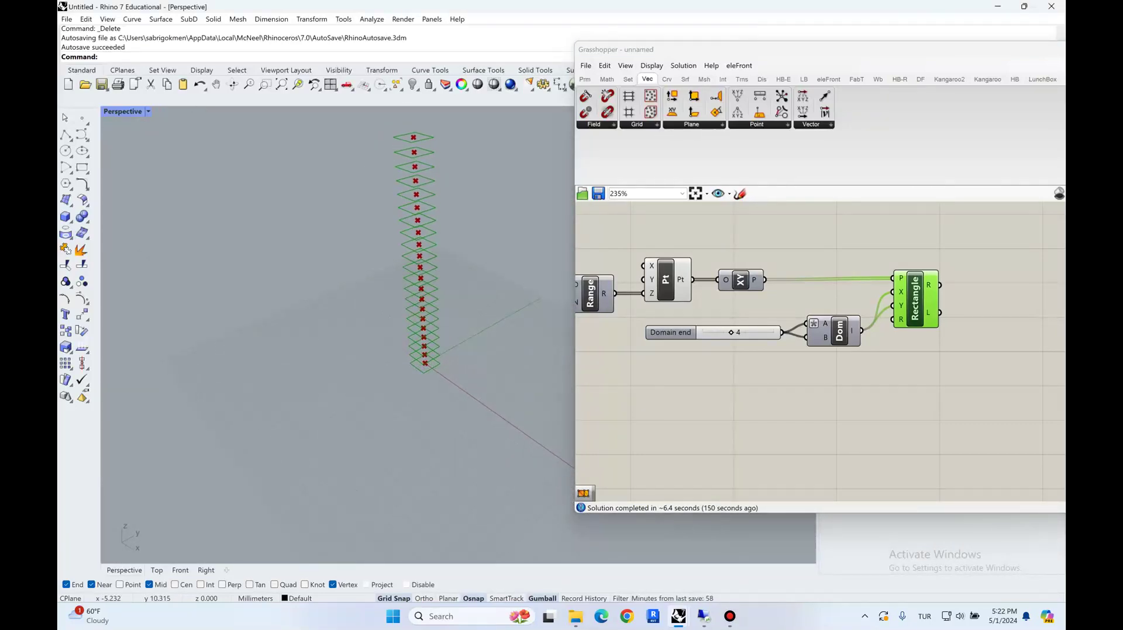
right_click_drag(435, 274, 436, 383, "shift")
right_click_drag(436, 383, 437, 365)
right_click_drag(725, 381, 711, 366)
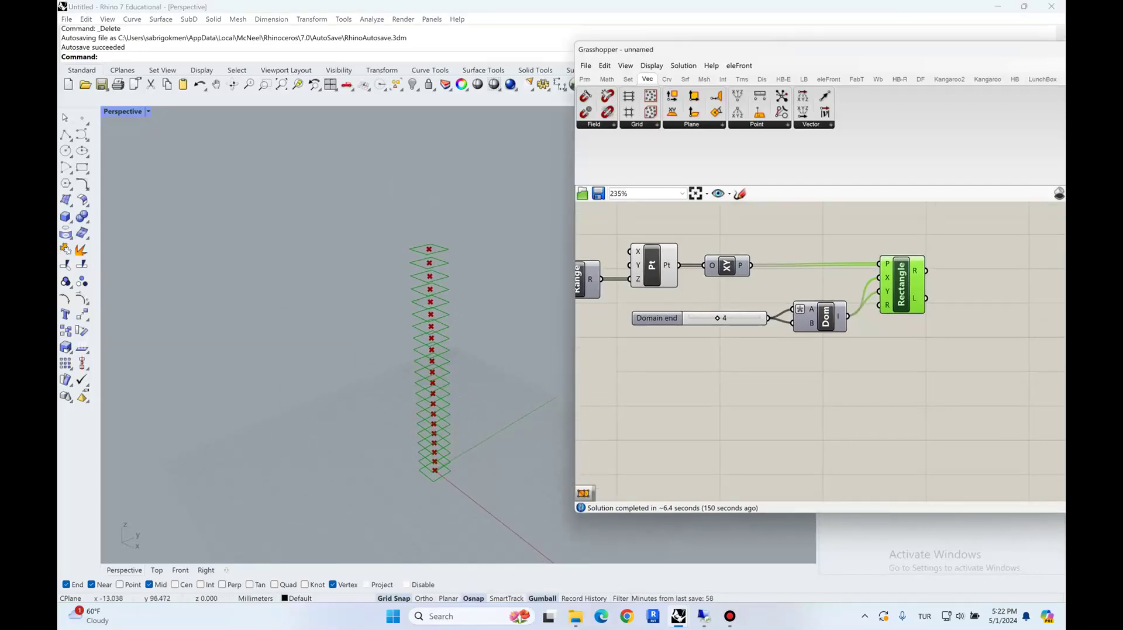
Move the Rectangle component slightly lower on the canvas and inspect the values of its R output
left_click_drag(901, 285, 896, 303)
mouse_move(921, 288)
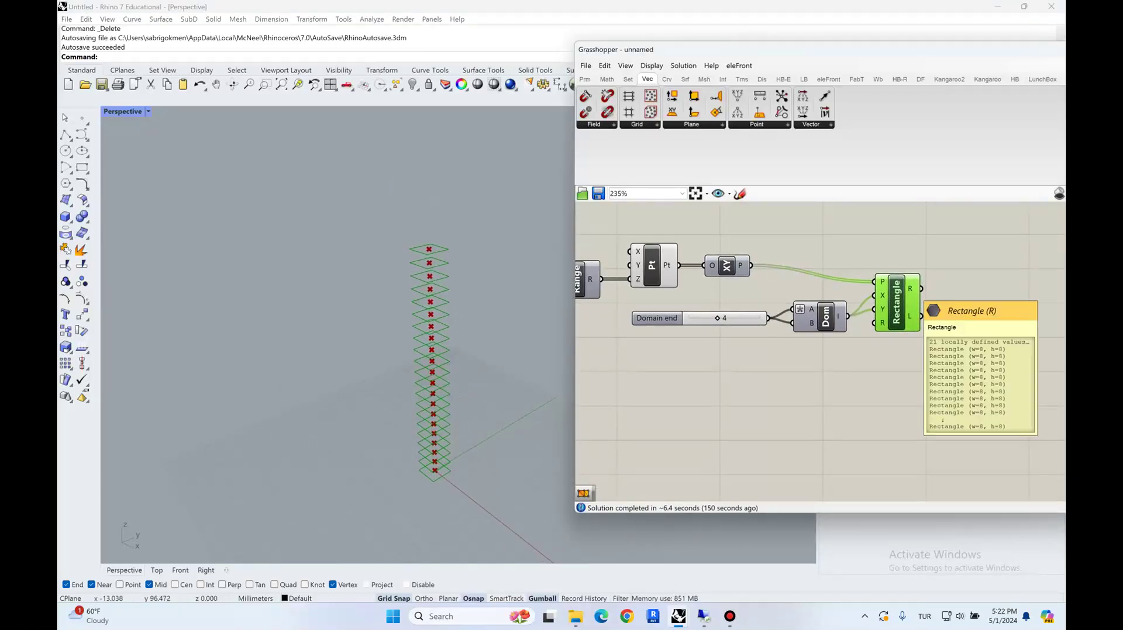
right_click_drag(921, 289, 941, 262)
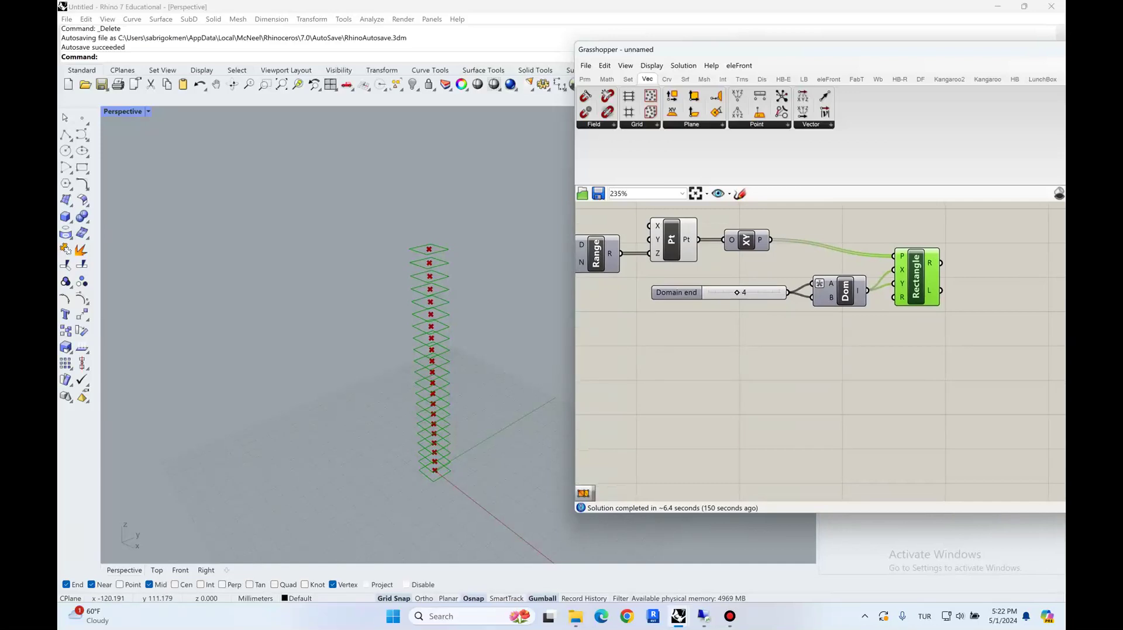
Add a Graph Mapper component on the empty canvas below the domain slider
right_click_drag(837, 383, 883, 384)
scroll(870, 383, "down", 2)
double_click(882, 384)
double_click(800, 362)
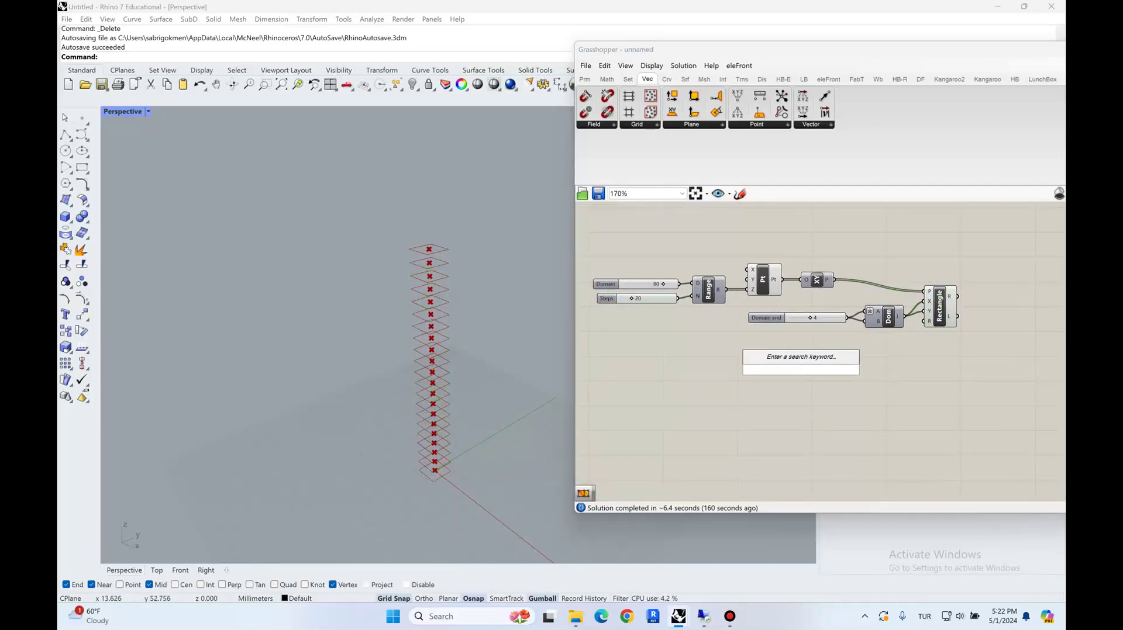
type("graph")
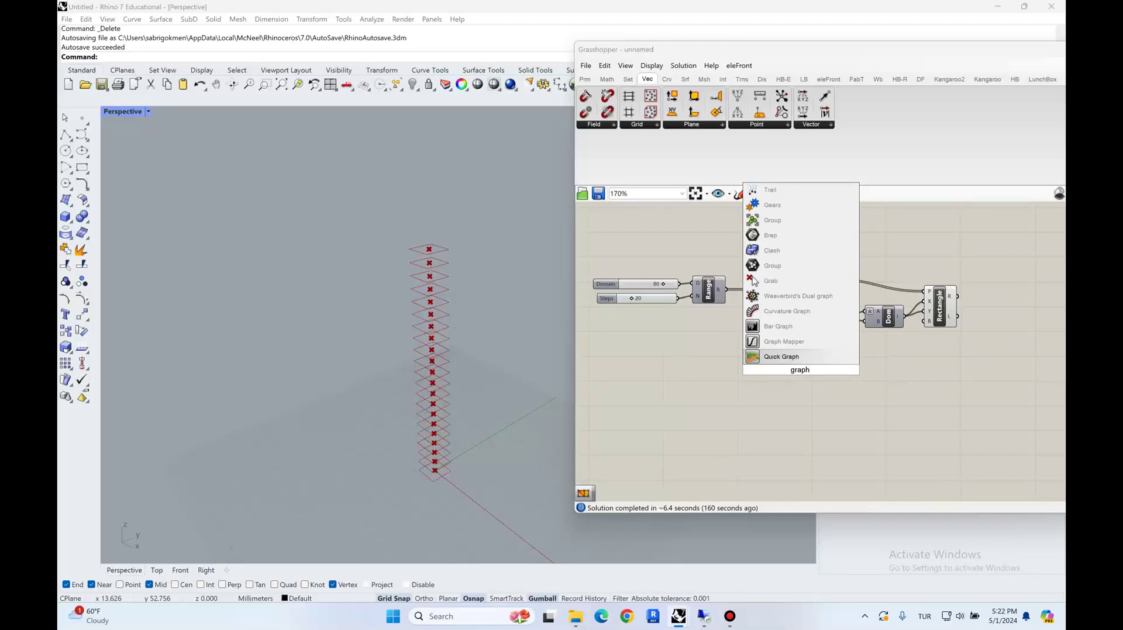
left_click(784, 342)
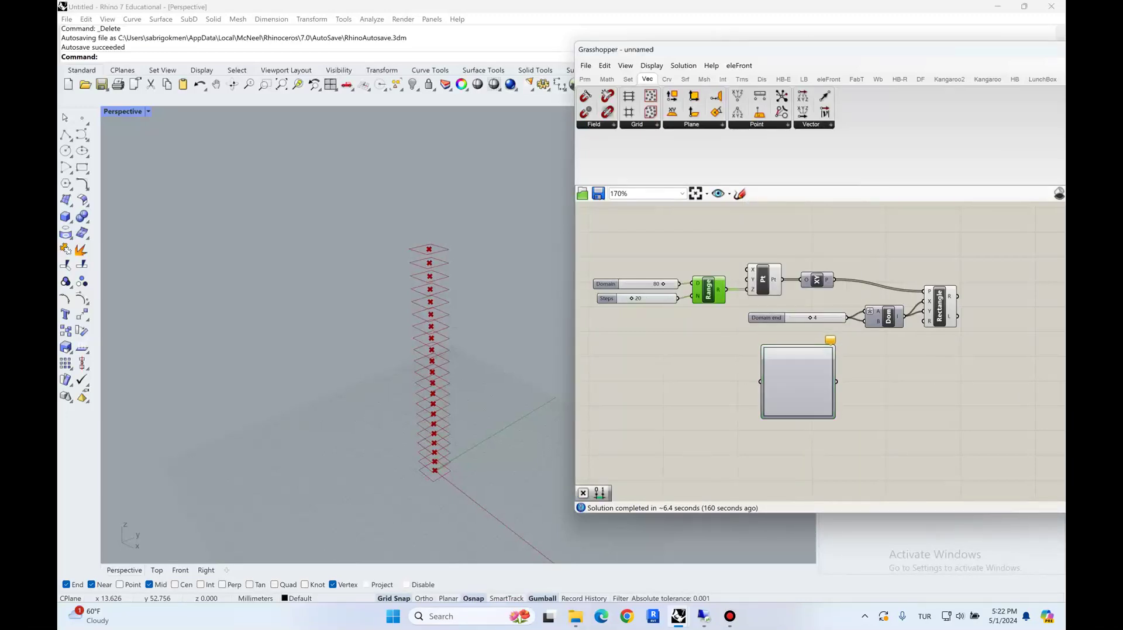
Duplicate the Range component, disconnect the copy's domain input while keeping its steps input, and connect its output to the Graph Mapper
left_click_drag(708, 289, 718, 365, "alt")
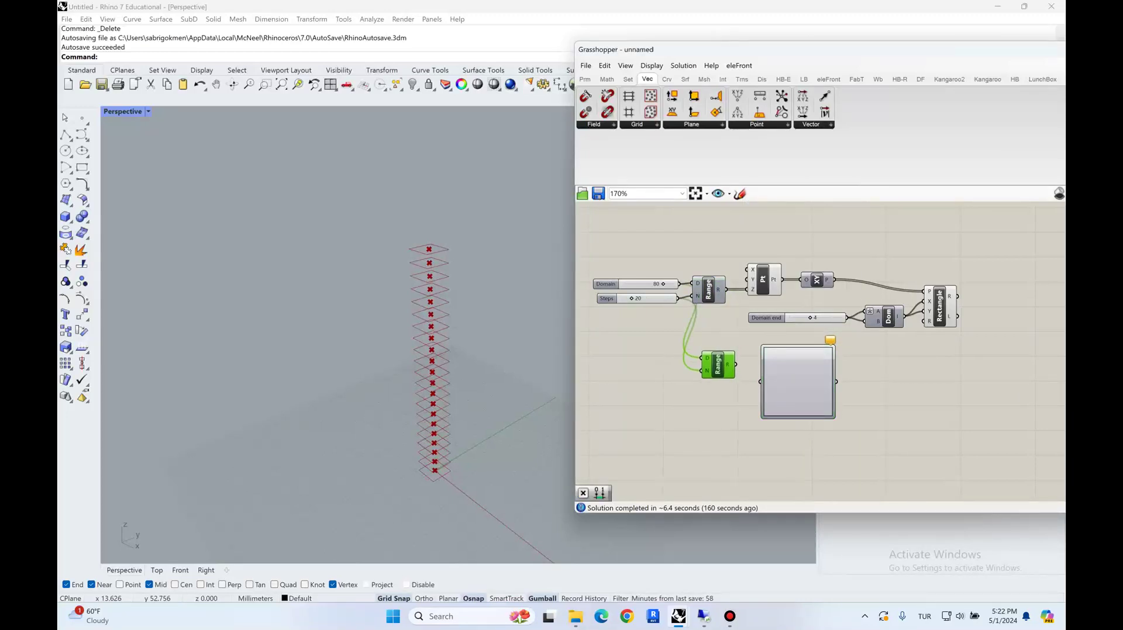
right_click(704, 358)
left_click(828, 387)
mouse_move(734, 364)
Set the Graph Mapper's graph type to Linear and line up the second Range component with it
right_click(787, 370)
mouse_move(831, 490)
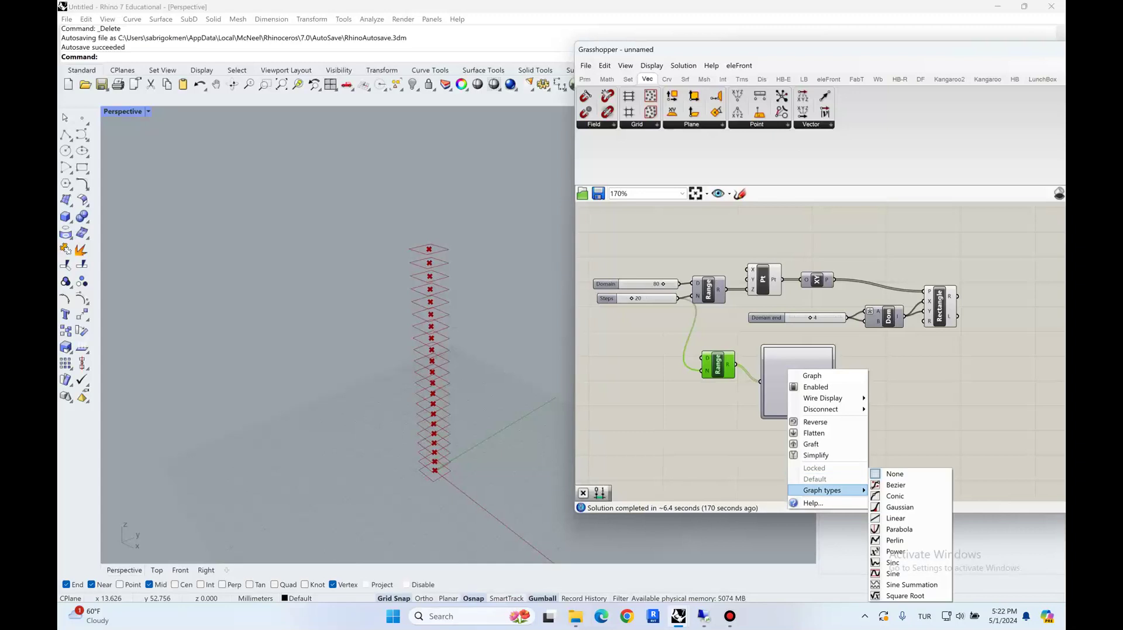
left_click(896, 518)
scroll(807, 404, "up", 2)
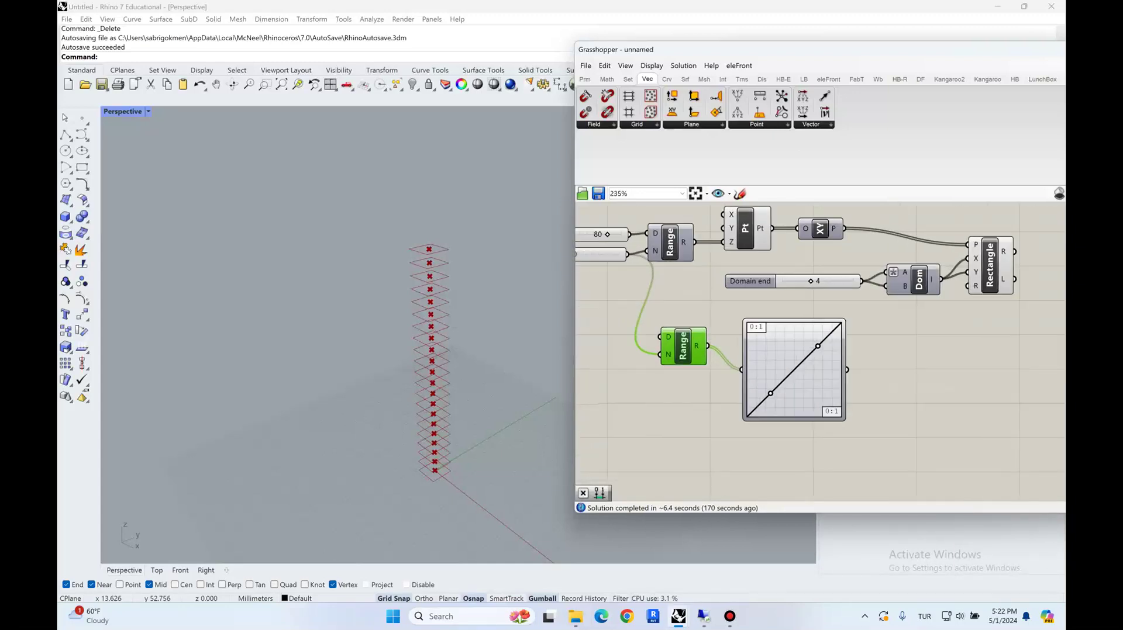
left_click_drag(790, 391, 788, 384)
left_click_drag(825, 443, 686, 385)
right_click_drag(885, 378, 899, 372)
left_click(899, 371)
left_click_drag(698, 377, 691, 377)
Add a Multiplication component and connect the Graph Mapper's output to its A input
double_click(899, 372)
type("mult")
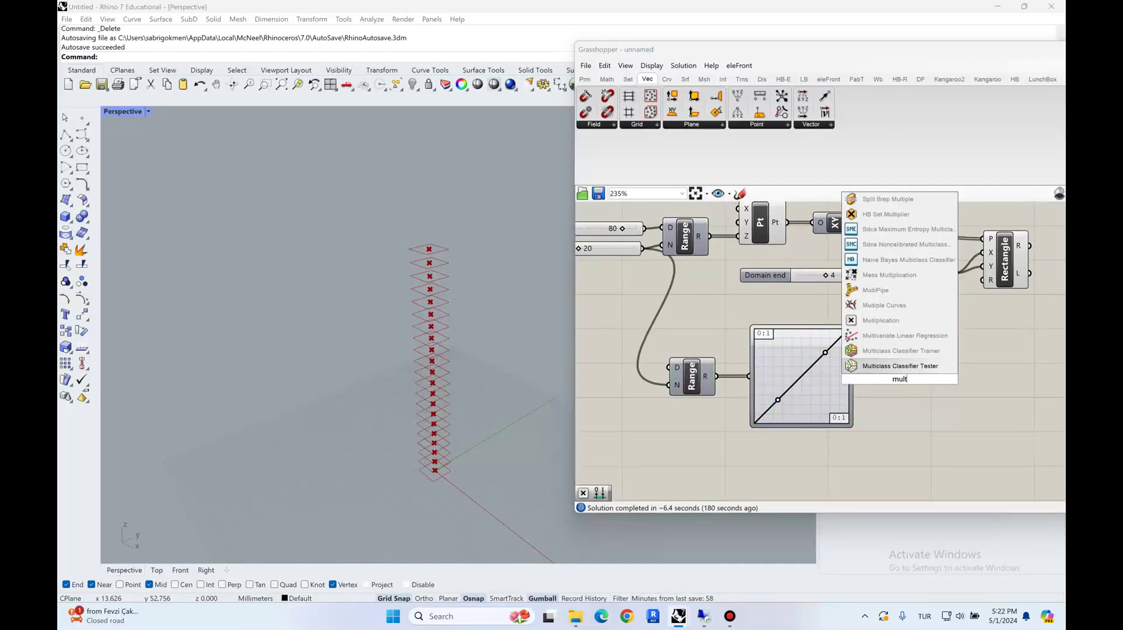
left_click(880, 320)
left_click_drag(854, 376, 879, 374)
left_click_drag(899, 380, 919, 402)
Connect a new number slider with the value 180 to Multiplication's B input, and arrange both components neatly beside the Graph Mapper
double_click(823, 445)
type("180")
key("Return")
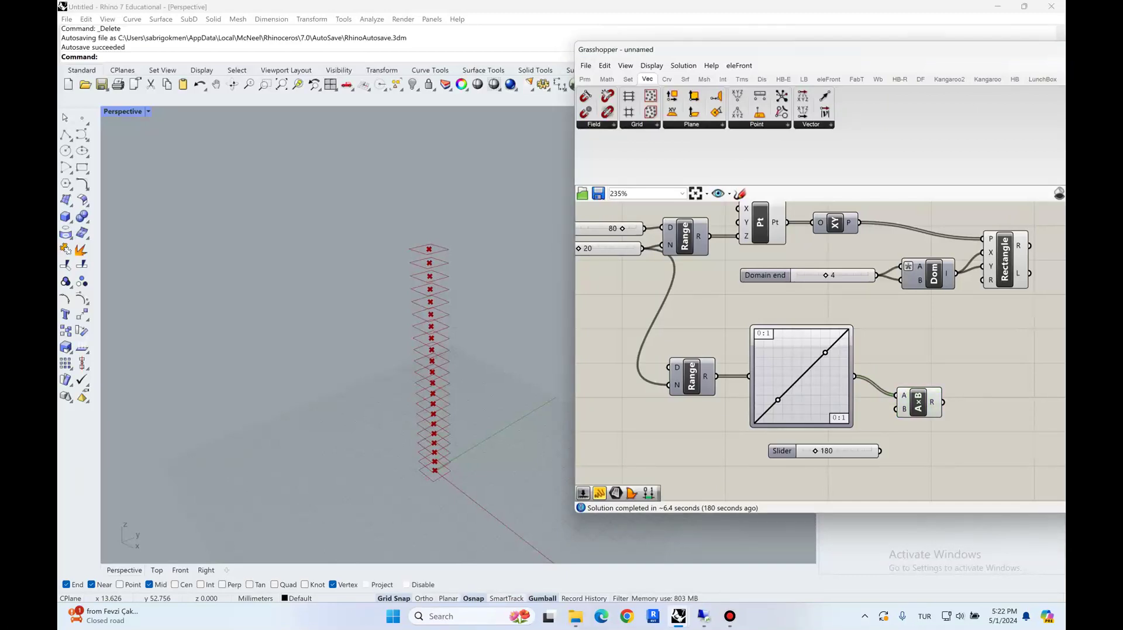
left_click_drag(879, 451, 895, 409)
left_click_drag(777, 451, 752, 442)
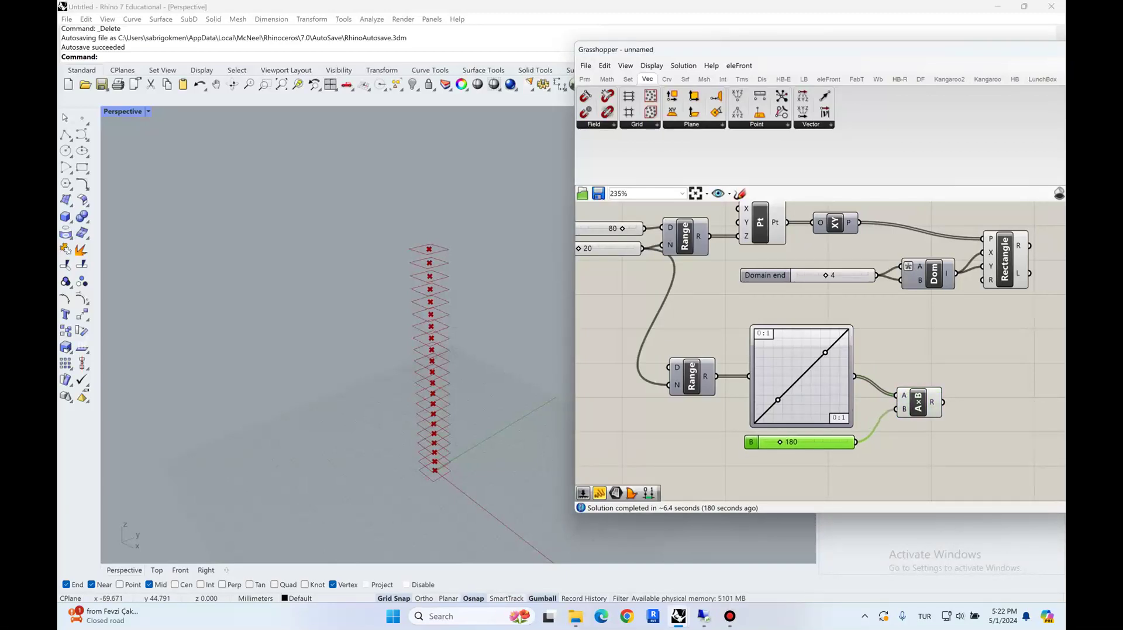
left_click_drag(823, 390, 819, 370)
right_click_drag(820, 371, 831, 375)
left_click(877, 380)
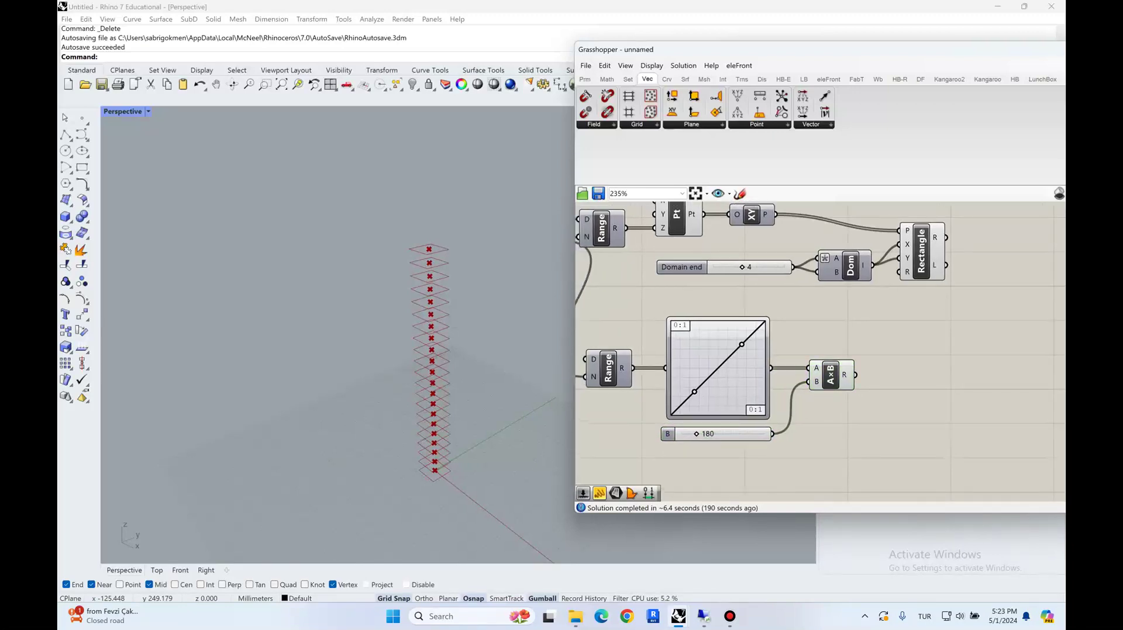
Add a Radians component after Multiplication to convert the multiplied angles from degrees
double_click(884, 363)
type("rad")
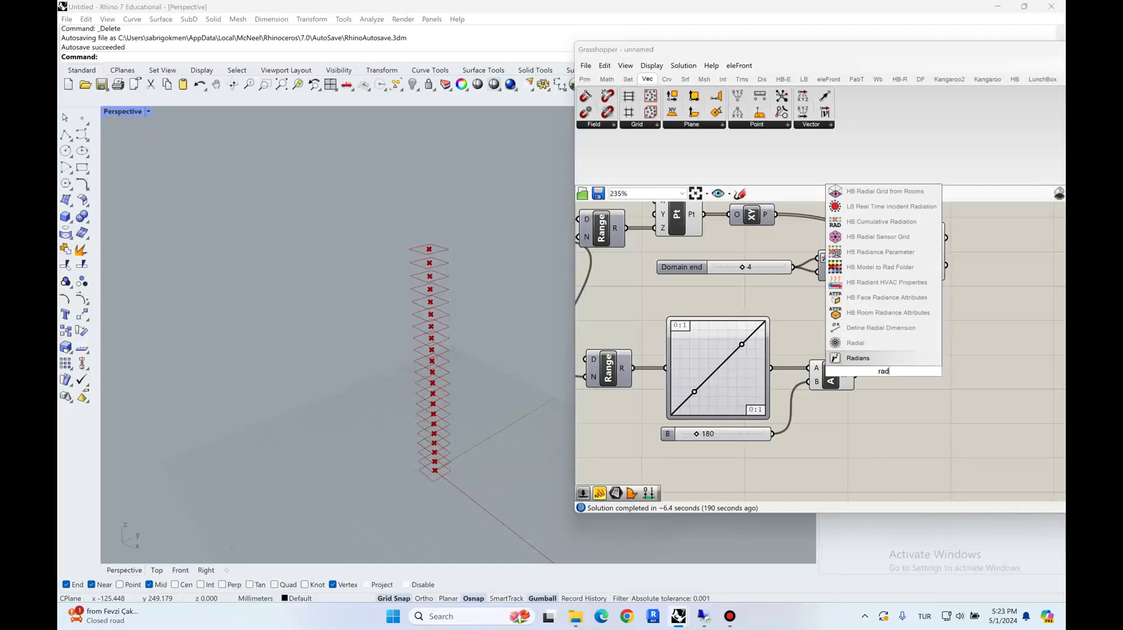
key("Return")
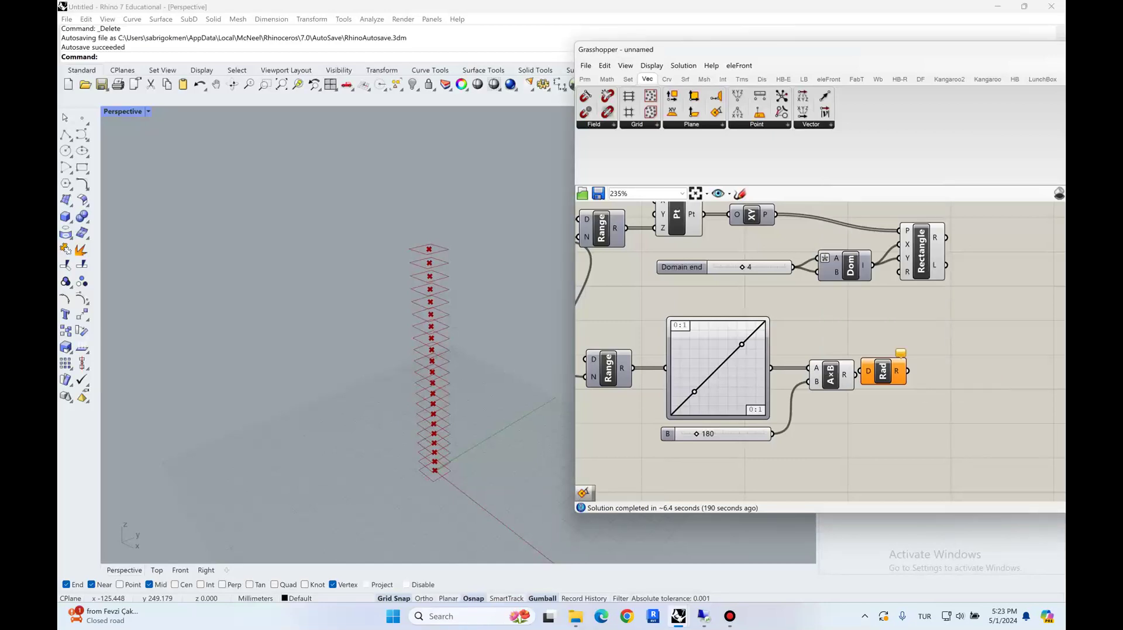
Add a Rotate Plane component after the Radians component
double_click(956, 353)
type("rotate plan")
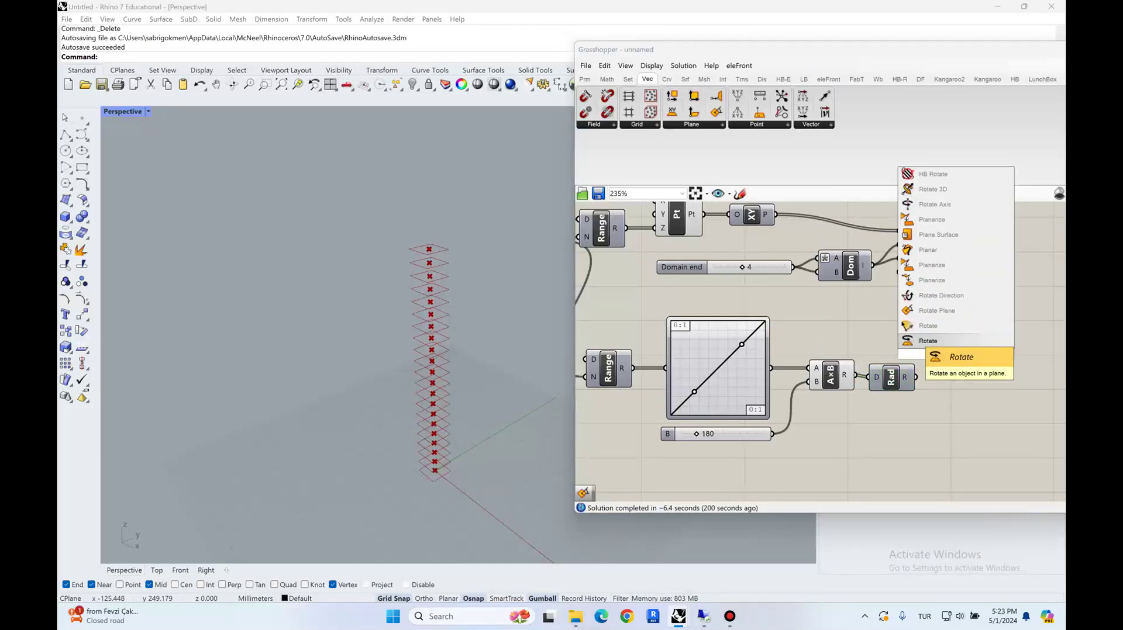
left_click(936, 311)
right_click_drag(936, 316, 884, 343)
Shift the Domain end slider, Construct Domain and Rectangle together away from XY Plane to make room for the rotation
left_click_drag(911, 328, 672, 269)
scroll(817, 271, "down", 2)
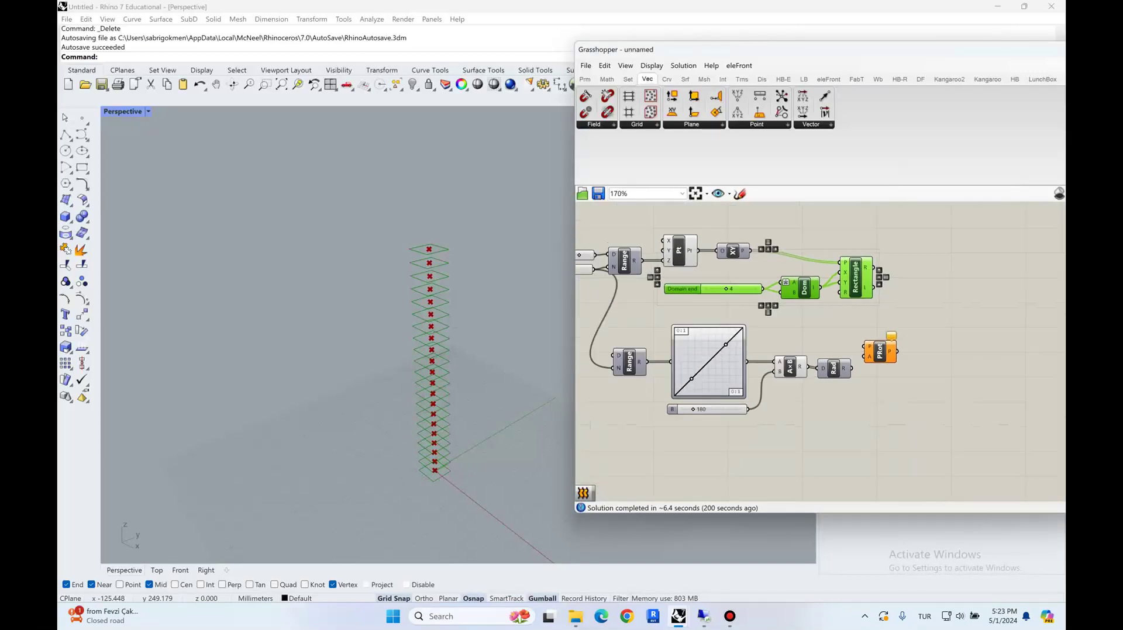
left_click_drag(804, 287, 920, 280)
left_click(918, 315)
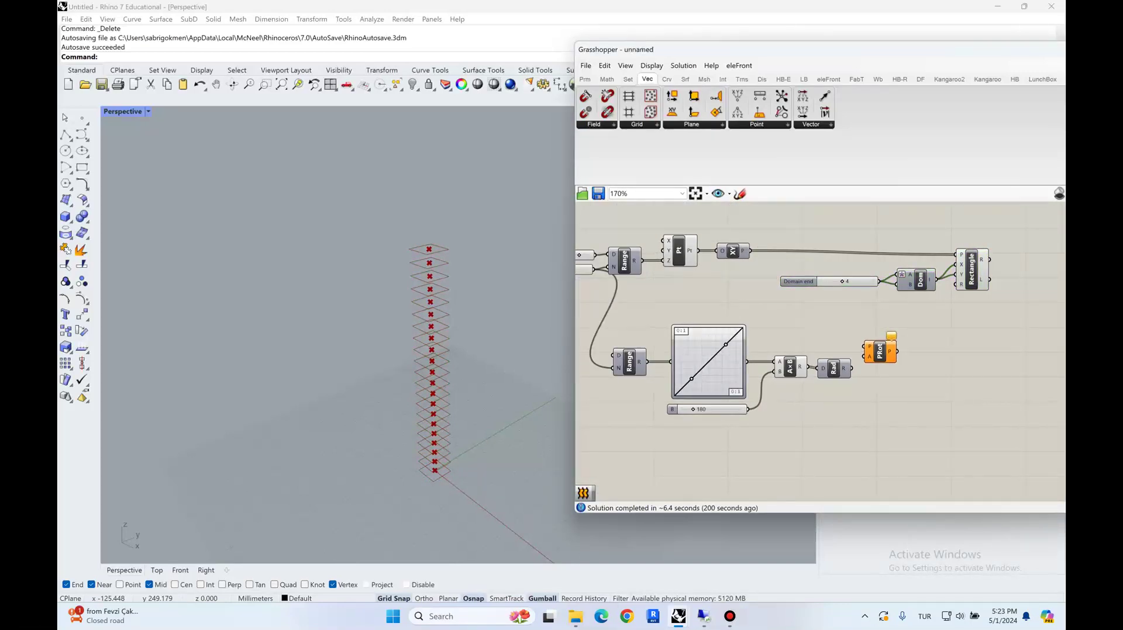
Route the XY planes and radian angles through Rotate Plane into Rectangle's plane input, and select Rectangle to view the twisted stack
left_click_drag(753, 253, 958, 255)
left_click(970, 270)
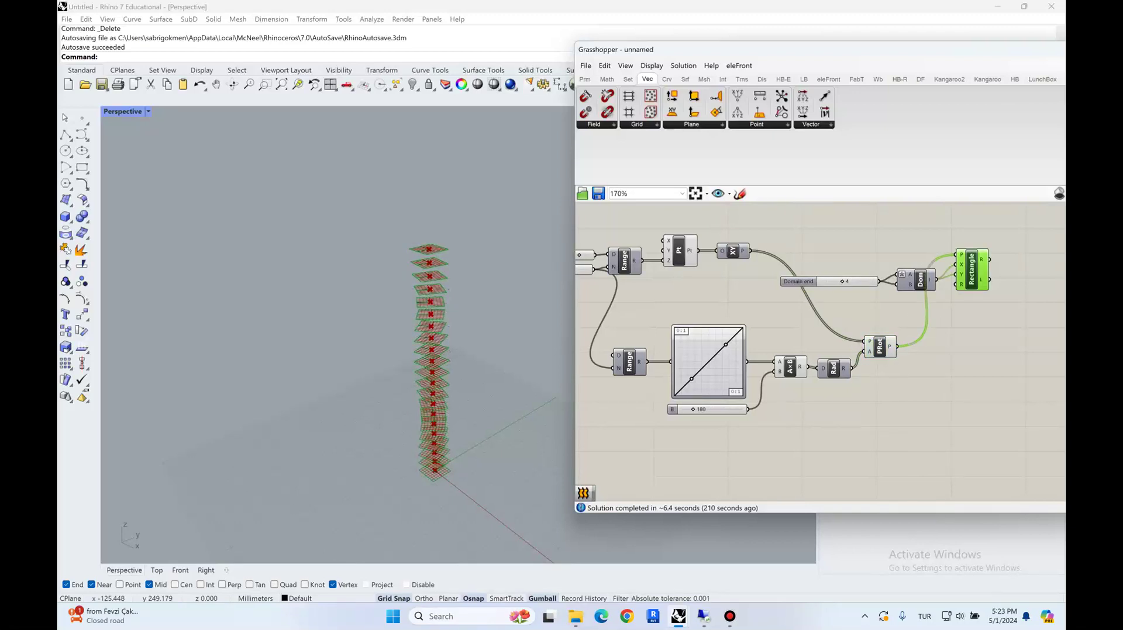
right_click_drag(411, 326, 438, 383)
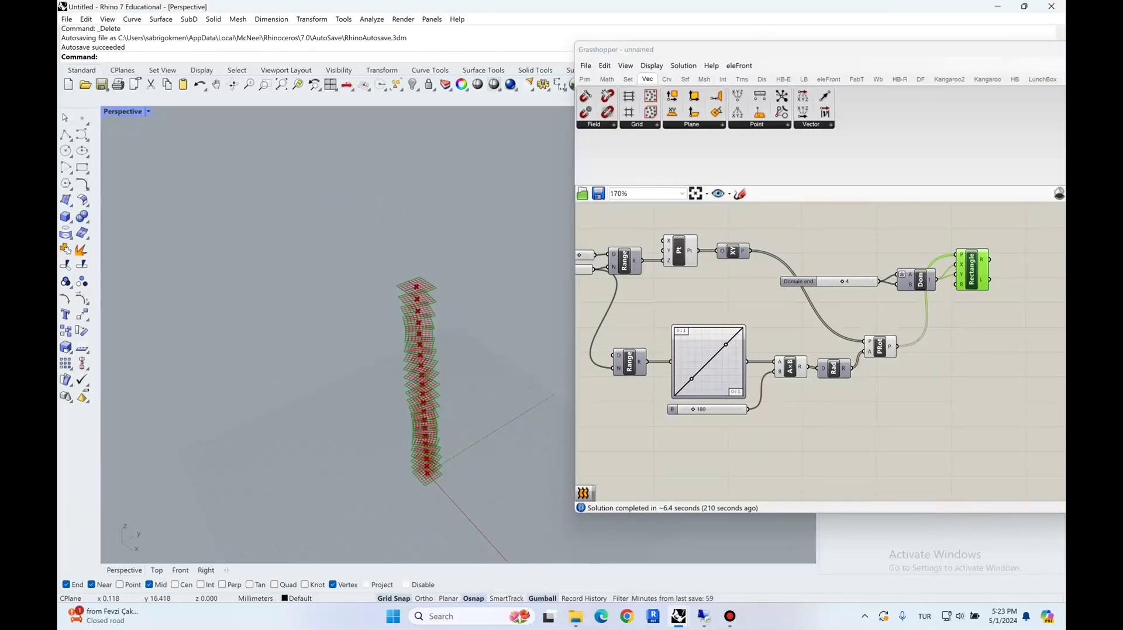
Set the Multiplication's B slider to 110 and move the linear graph's upper handle to the end of the line
scroll(703, 382, "up", 5)
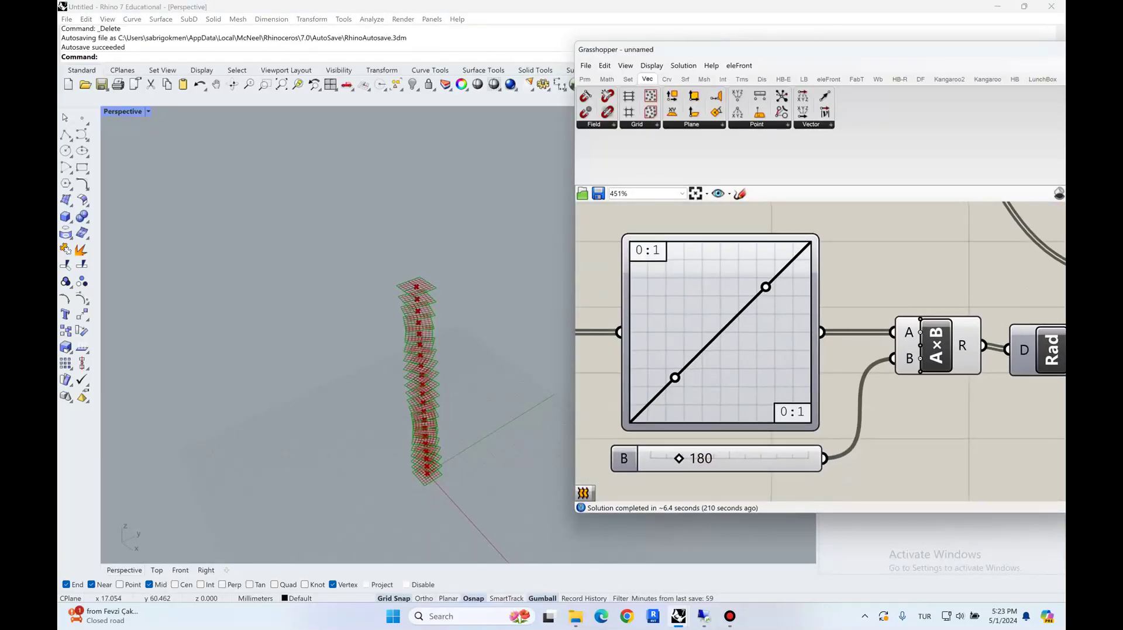
mouse_move(678, 459)
left_mouse_down()
mouse_move(651, 459)
mouse_move(689, 459)
mouse_move(651, 458)
mouse_move(679, 459)
mouse_move(668, 458)
left_mouse_up()
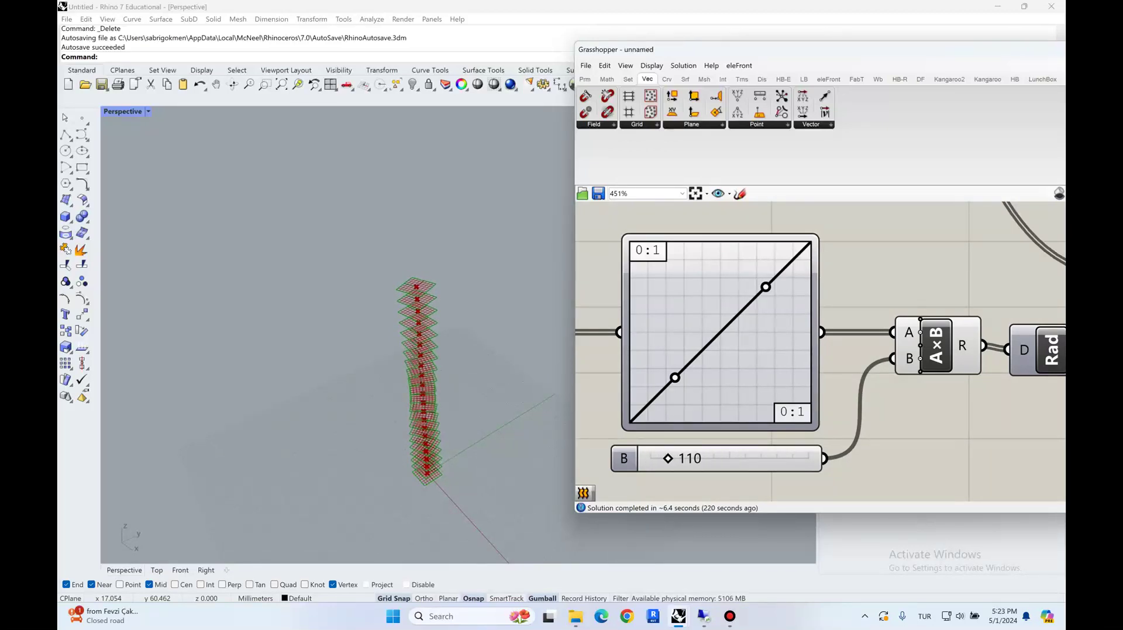
scroll(736, 346, "down", 4)
left_click_drag(752, 315, 776, 291)
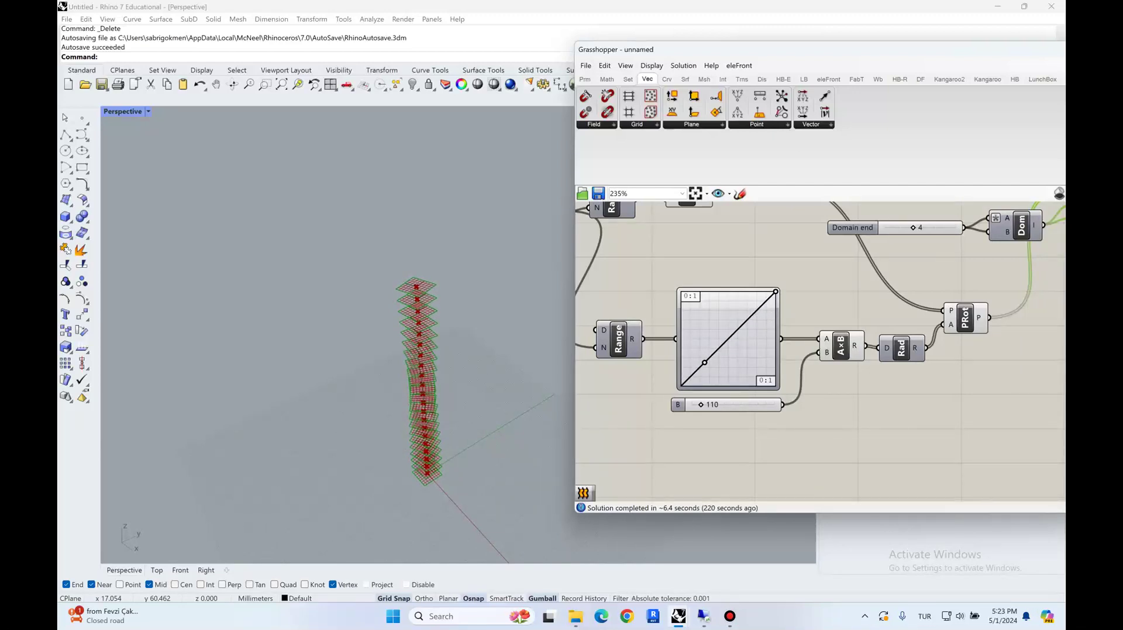
Add a Loft component, connect Rectangle's R output to its curves input, and space it away from the Rectangle
right_click_drag(995, 263, 640, 355)
double_click(796, 294)
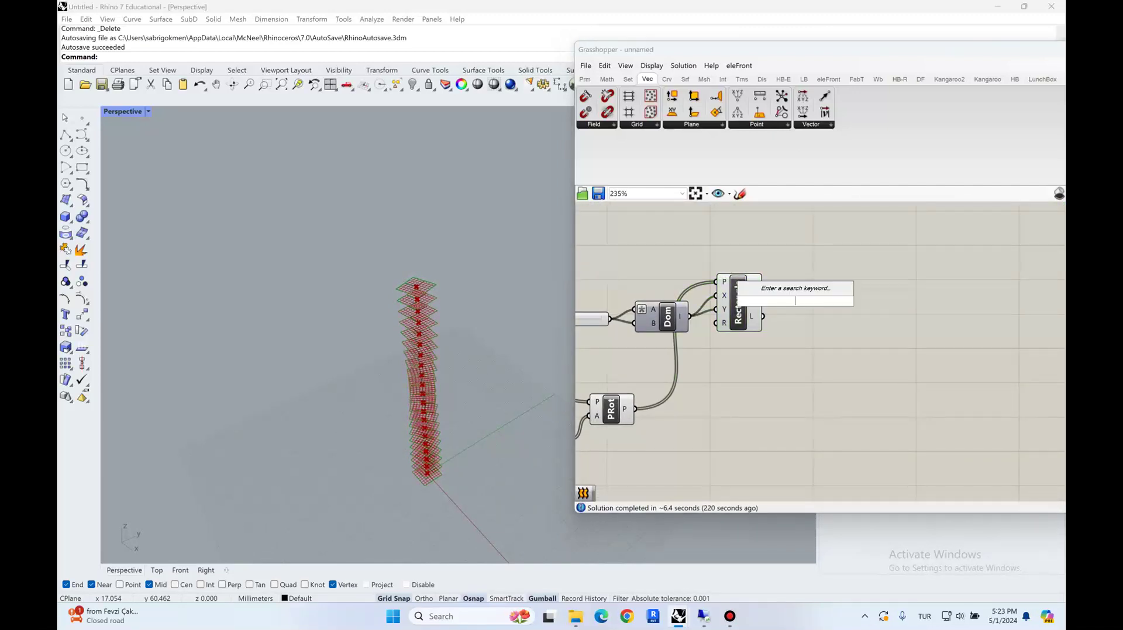
type("loft")
key("Return")
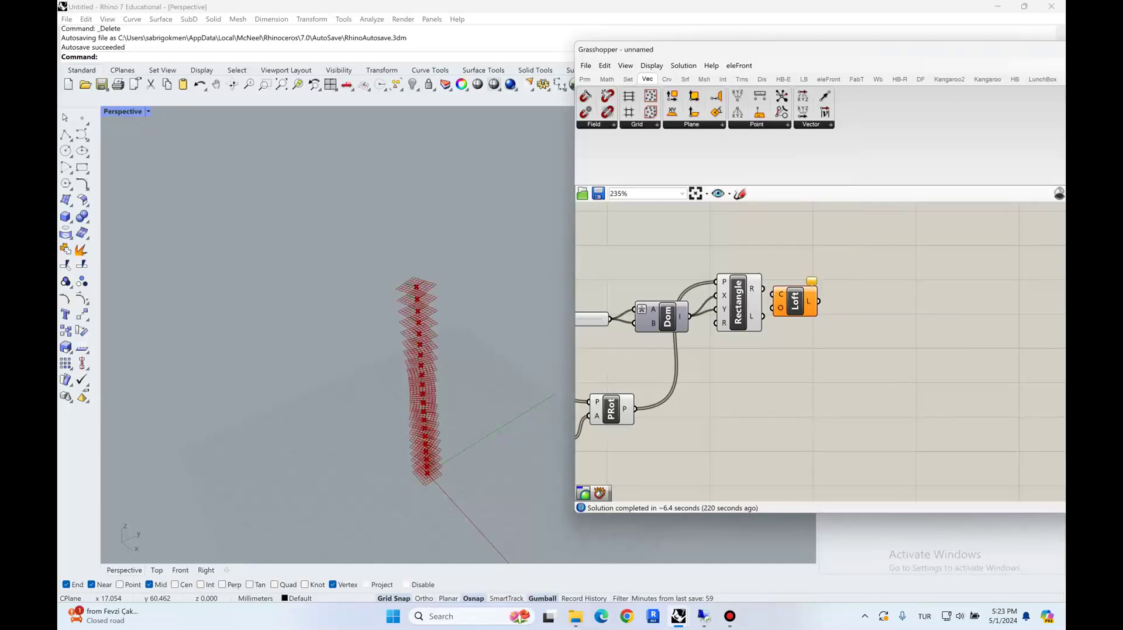
left_click_drag(763, 288, 772, 294)
left_click_drag(794, 301, 827, 296)
left_click(818, 368)
right_click_drag(468, 363, 468, 333)
Set the Domain end slider to 6 and inspect the lofted twisted tower from different angles
right_click_drag(673, 374, 940, 387)
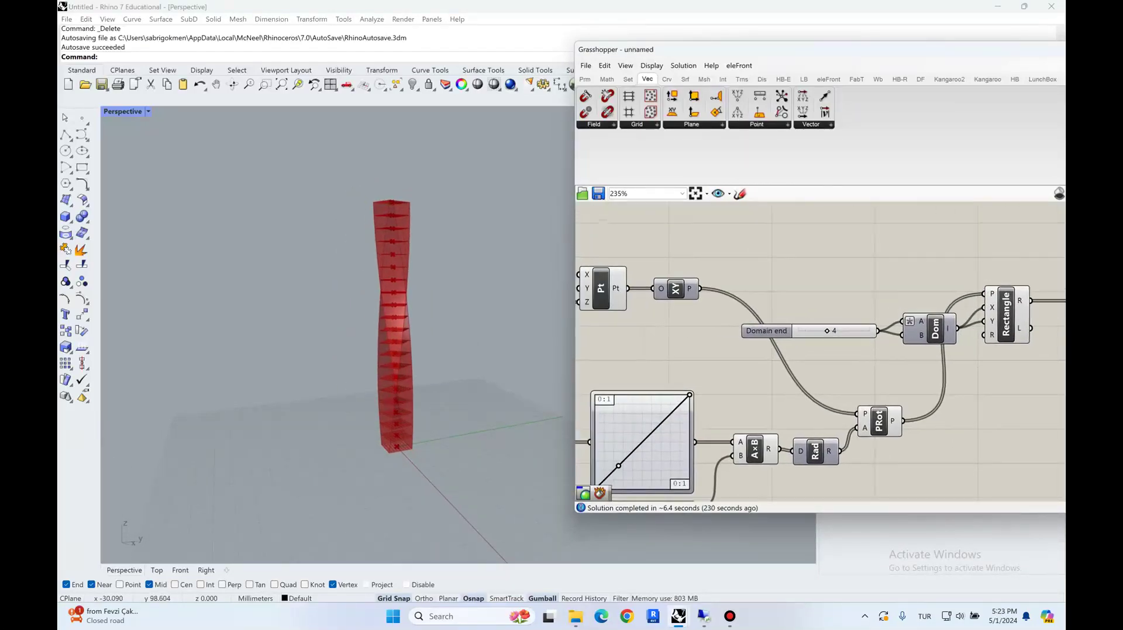
left_click_drag(834, 331, 840, 331)
right_click_drag(500, 316, 427, 322)
right_click_drag(383, 293, 431, 248)
scroll(718, 343, "down", 5)
scroll(821, 328, "up", 5)
left_click(817, 344)
scroll(412, 198, "up", 3)
left_click(776, 278)
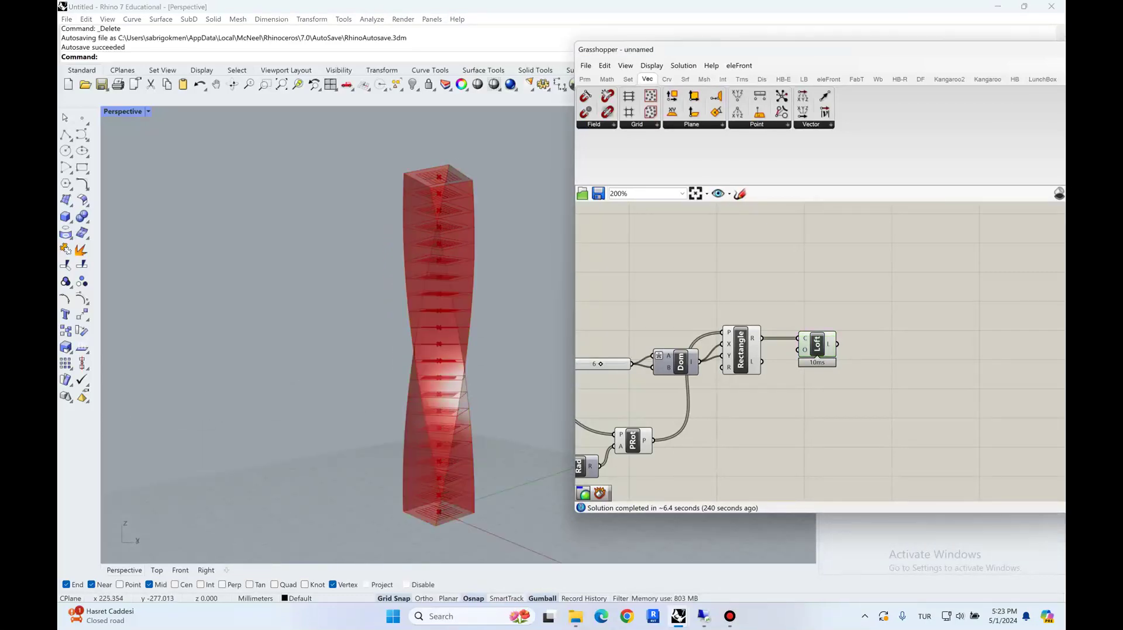
Enable the disabled component at the start of definition 1 so that its downstream components run again
scroll(775, 278, "down", 4)
right_click_drag(775, 278, 806, 382)
right_click_drag(444, 345, 421, 348)
scroll(438, 350, "down", 5)
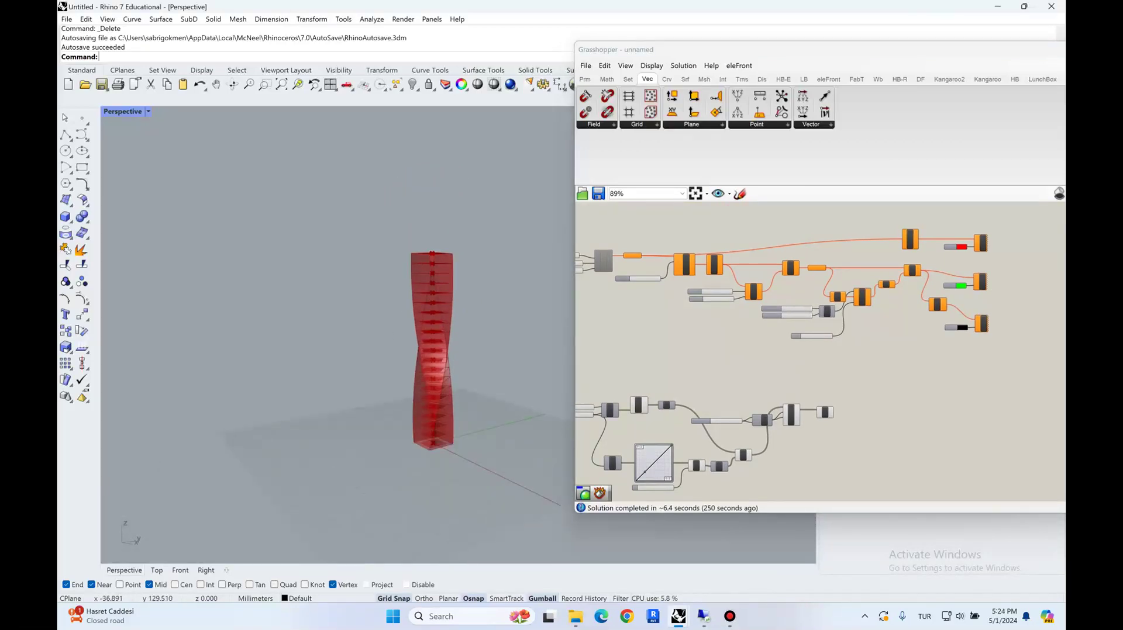
right_click_drag(601, 247, 686, 272)
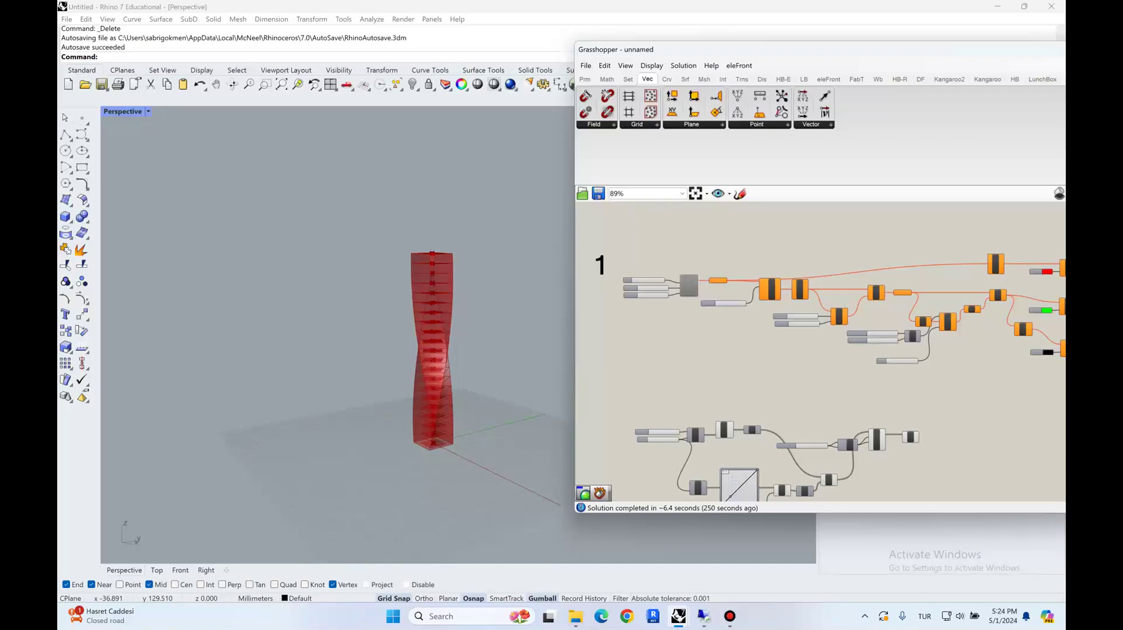
right_click(690, 286)
left_click(718, 317)
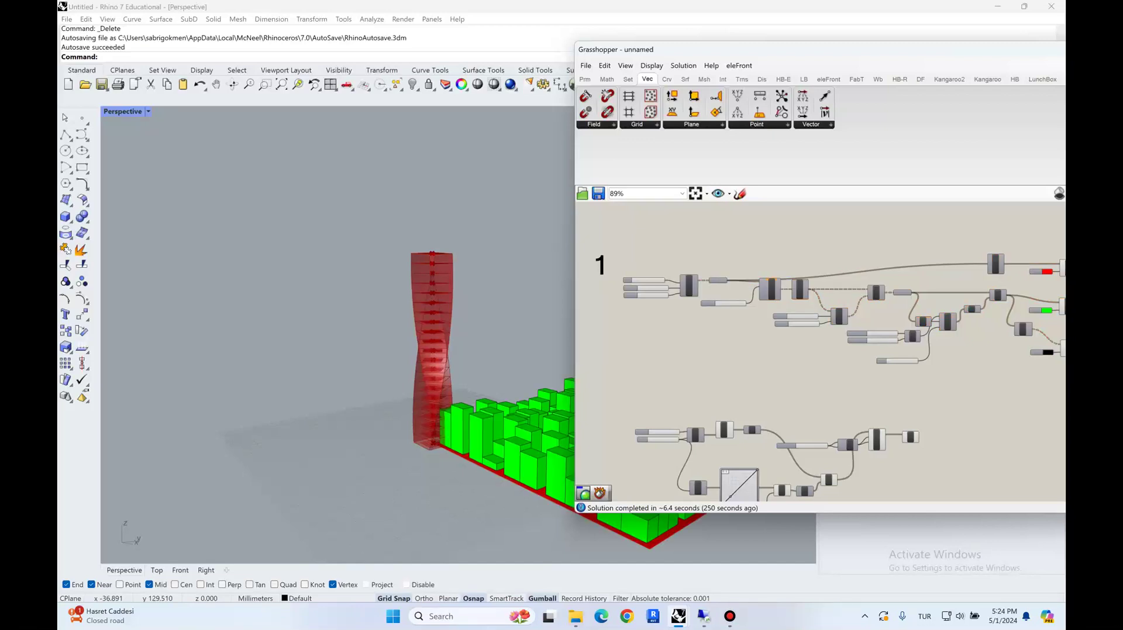
Inspect the twisted tower together with the green city blocks in the Perspective view from different distances and angles
scroll(310, 328, "down", 6)
right_click_drag(310, 327, 321, 374)
scroll(450, 386, "down", 2)
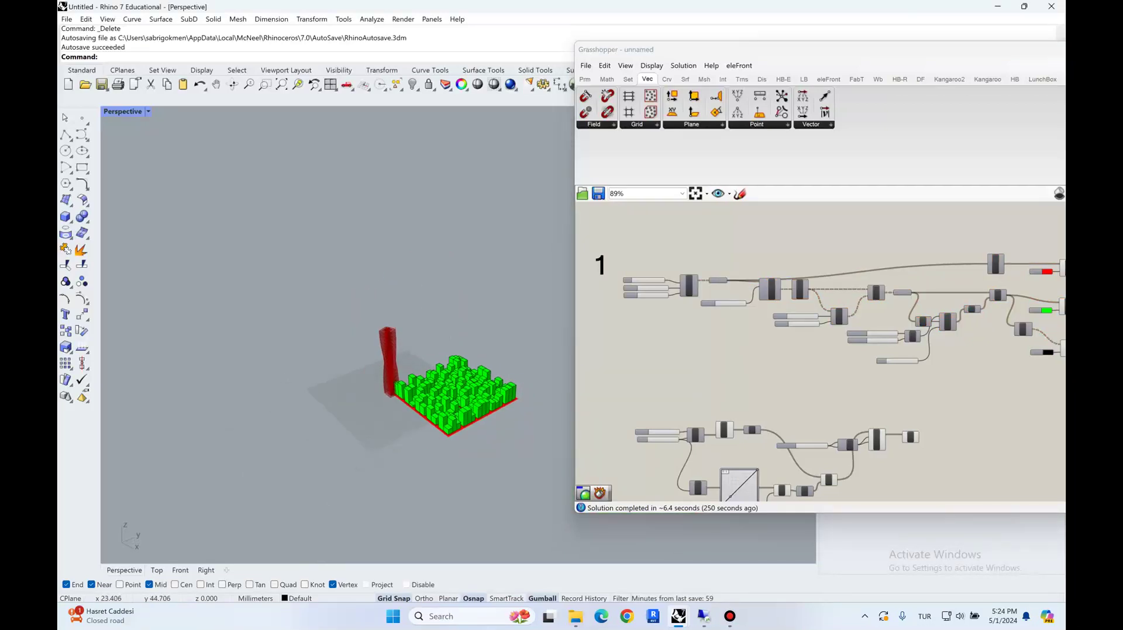
scroll(479, 410, "up", 3)
right_click_drag(456, 381, 459, 427)
scroll(451, 385, "up", 10)
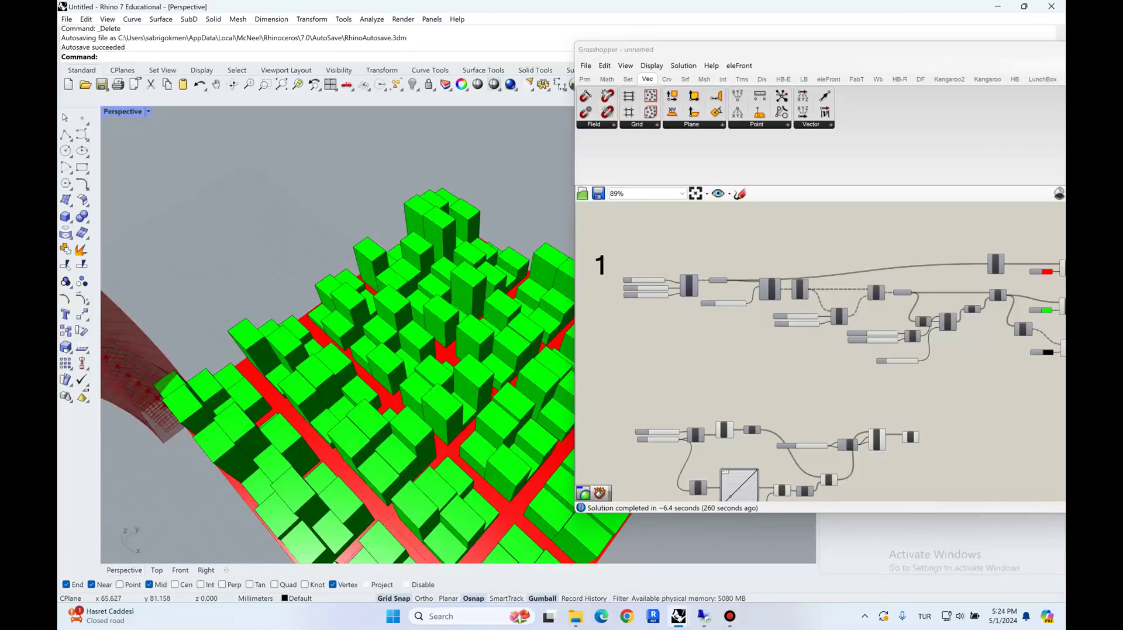
Add a Dispatch component to definition 1 and place it below the Offset component and its Distance slider
scroll(674, 265, "up", 4)
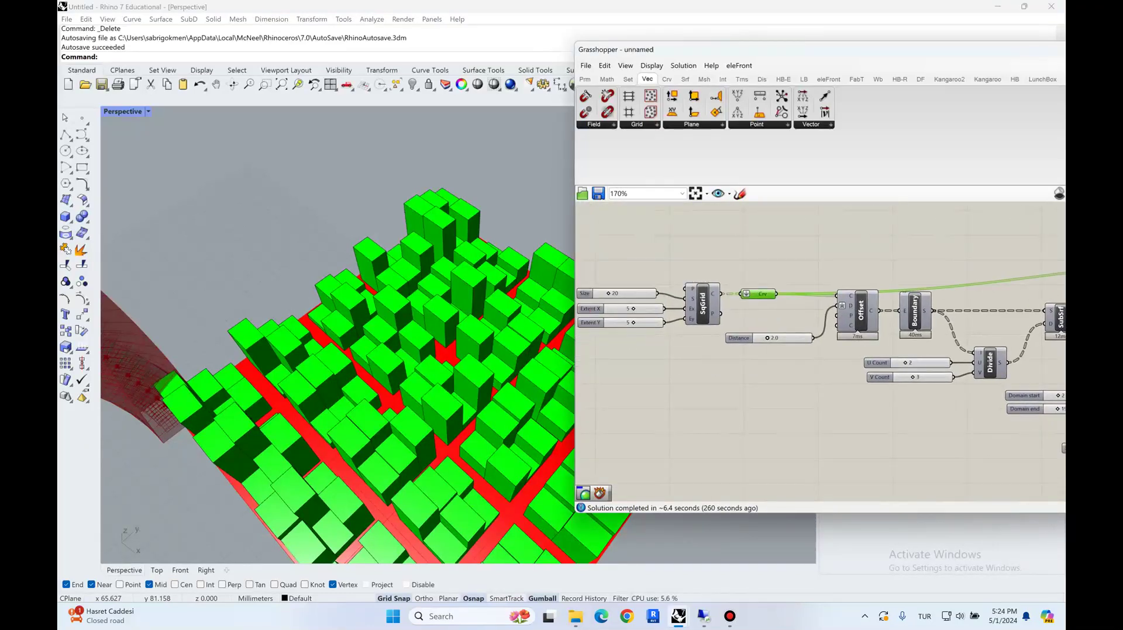
mouse_move(760, 294)
right_click_drag(760, 386, 789, 344)
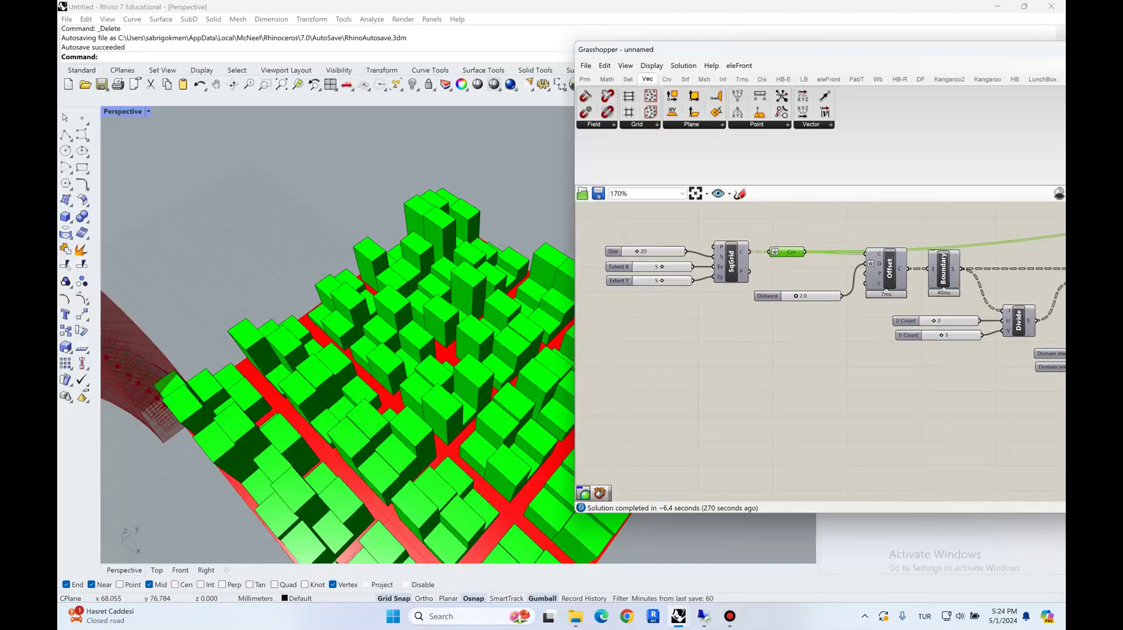
double_click(761, 339)
type("dispa")
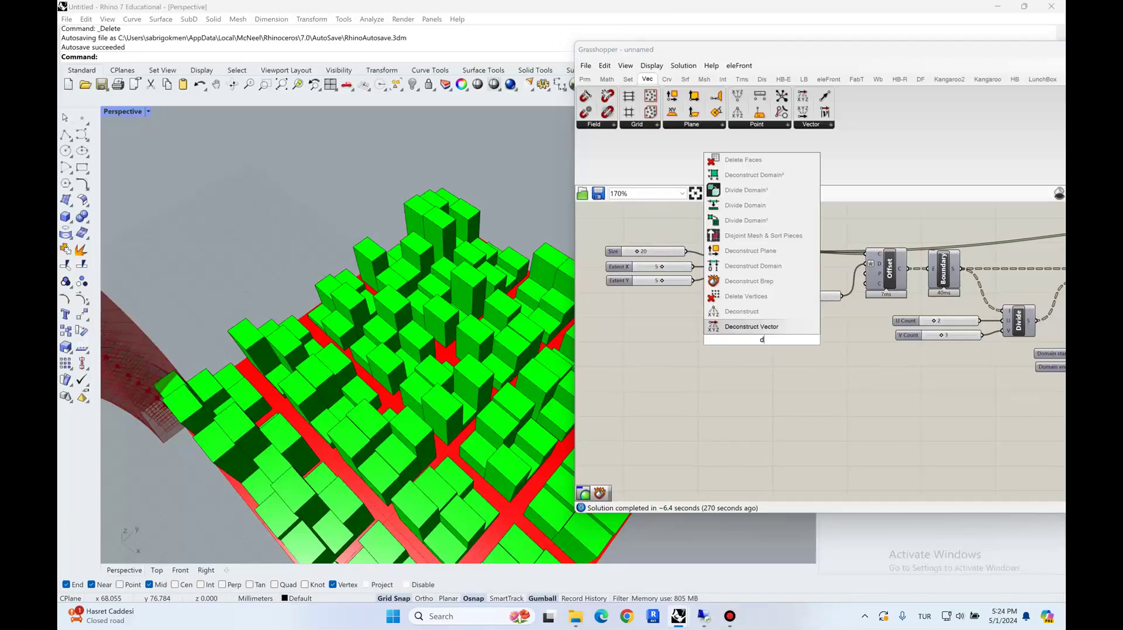
left_click(740, 326)
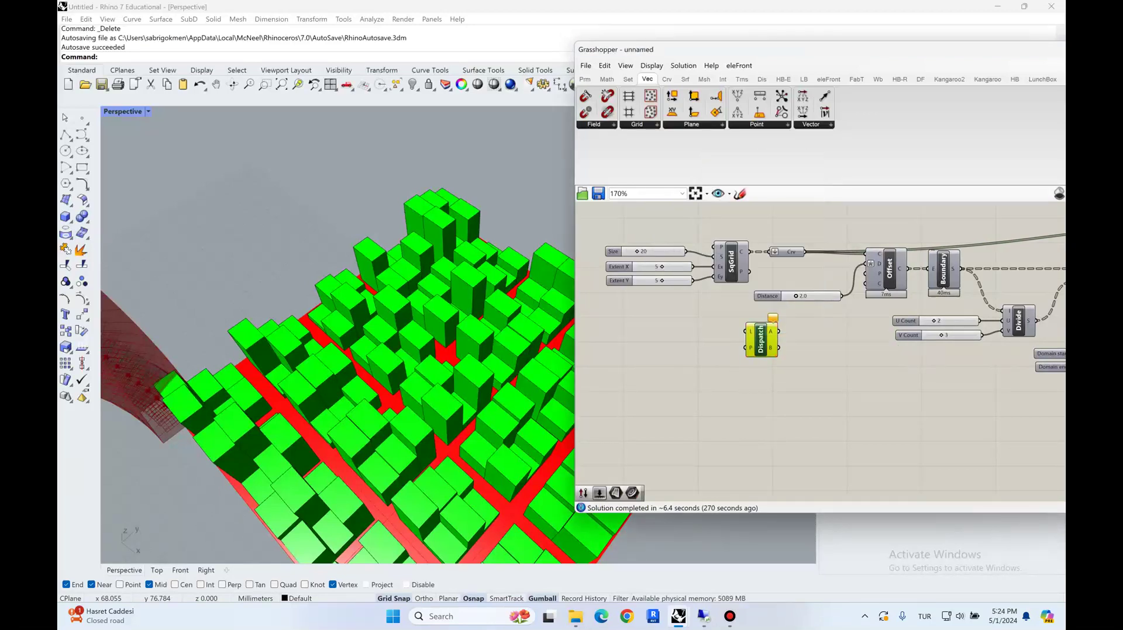
left_click_drag(760, 340, 842, 360)
double_click(721, 357)
key("Escape")
right_click_drag(760, 375, 786, 397)
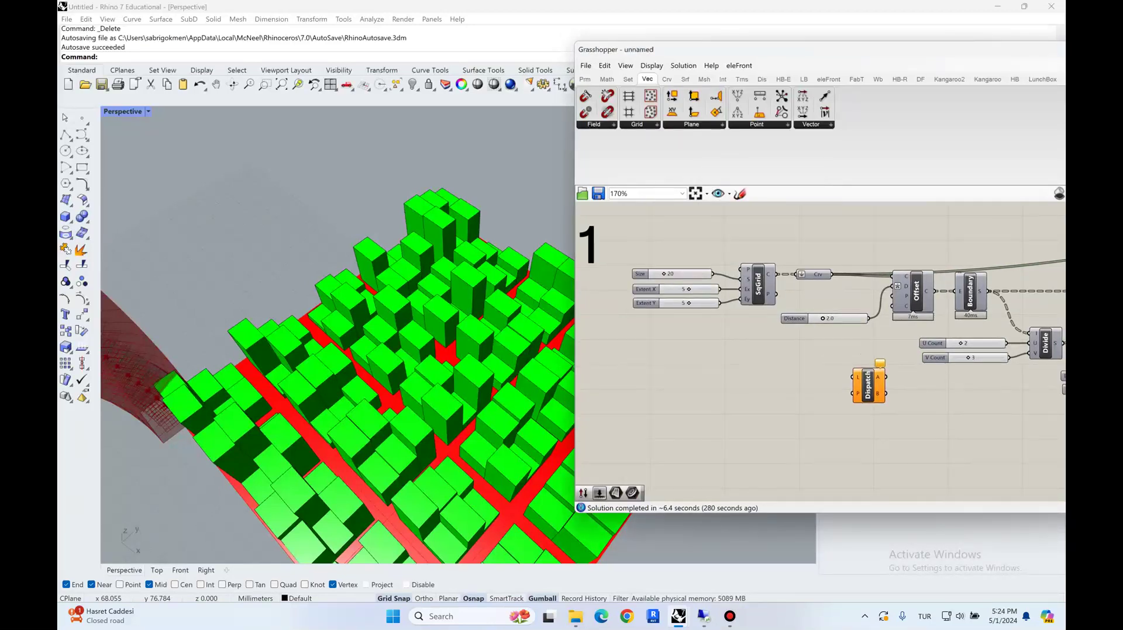
Add a Series component below the SqGrid component, beside Dispatch
left_click(818, 274)
scroll(332, 339, "down", 4)
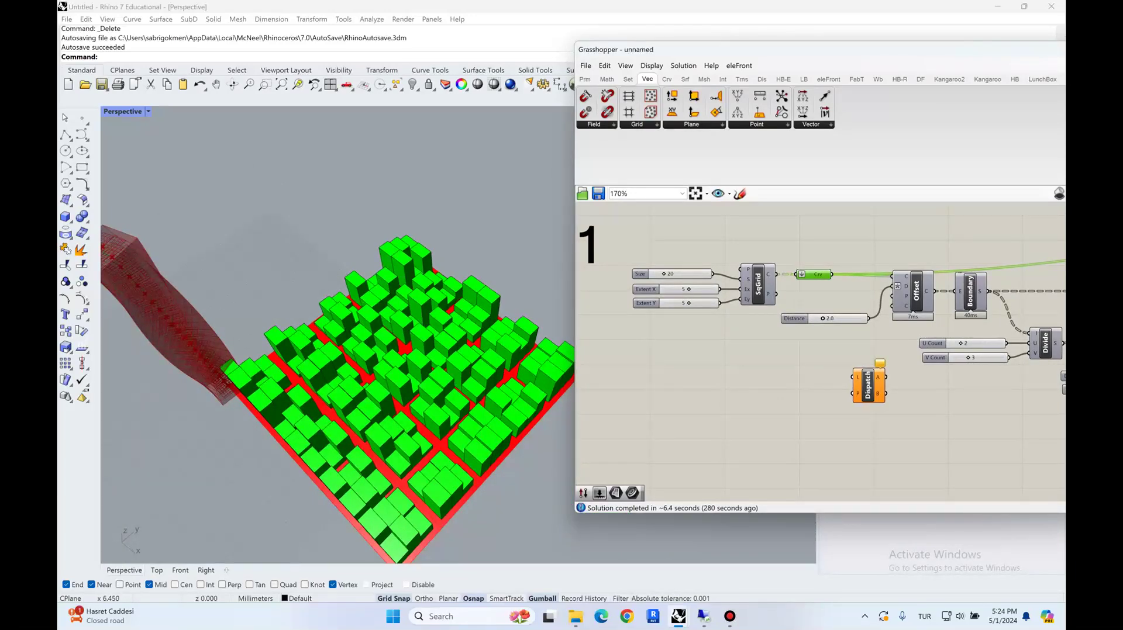
scroll(274, 352, "down", 2)
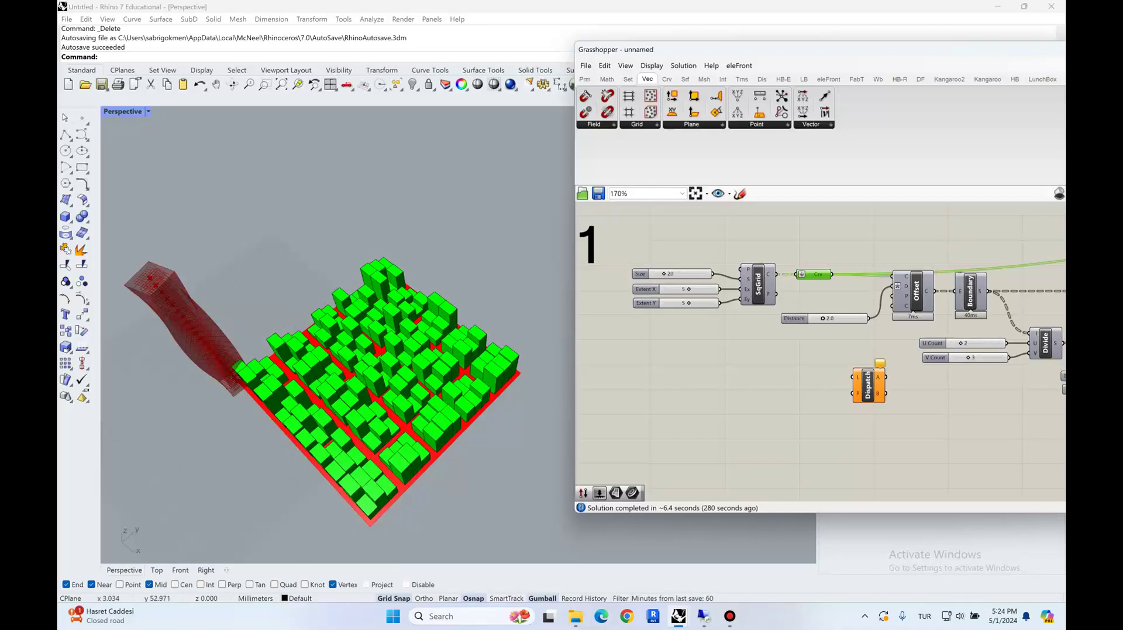
scroll(335, 307, "up", 2)
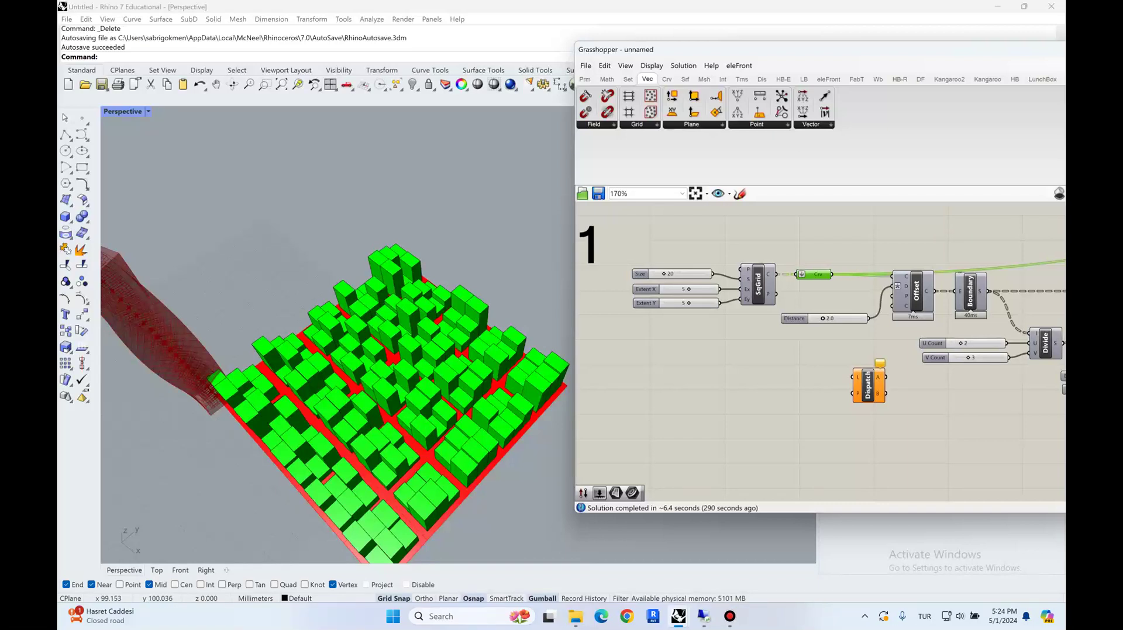
right_click_drag(727, 370, 707, 358)
double_click(707, 358)
type("seri")
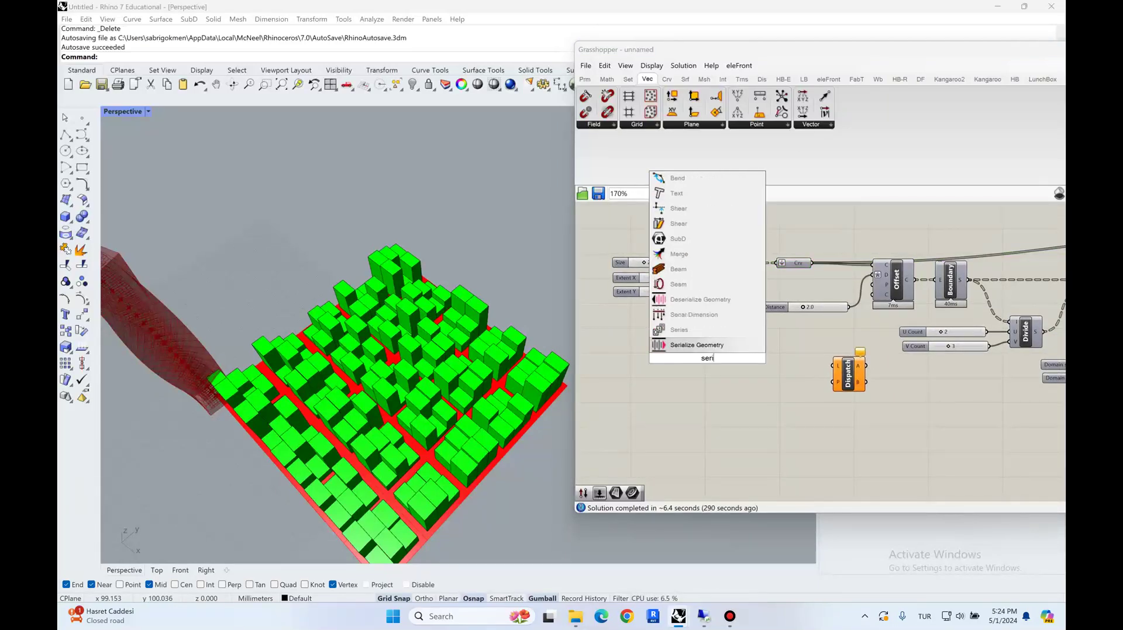
type("es")
key("Return")
left_click_drag(707, 358, 737, 364)
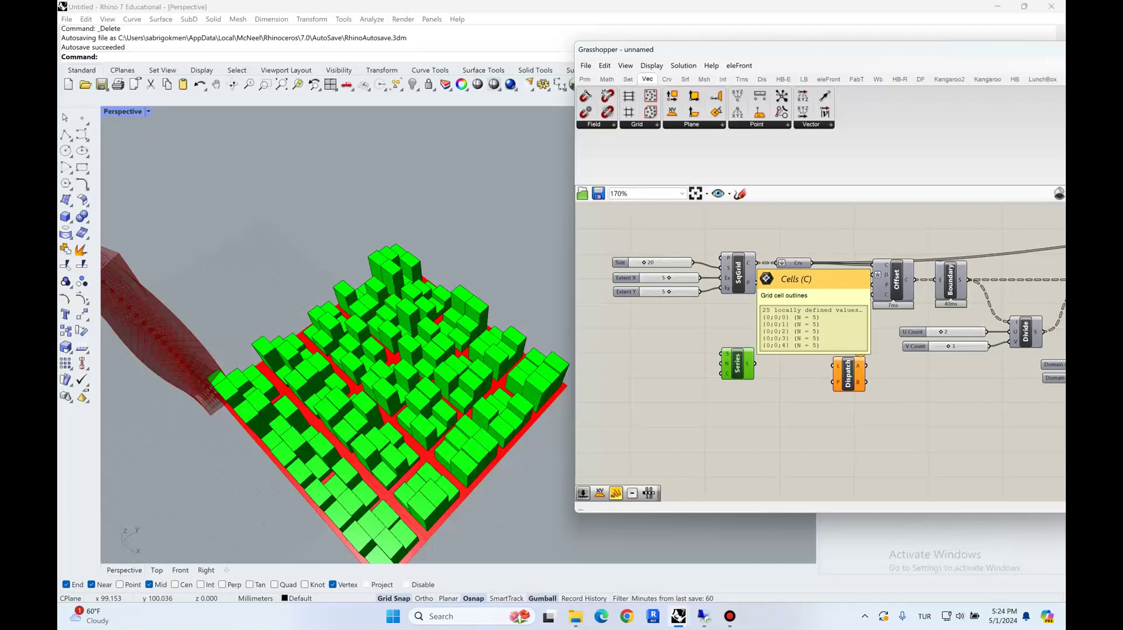
Add a List Length component, feed it the grid's Crv parameter, and connect its output to Series' count input
double_click(692, 331)
type("list len")
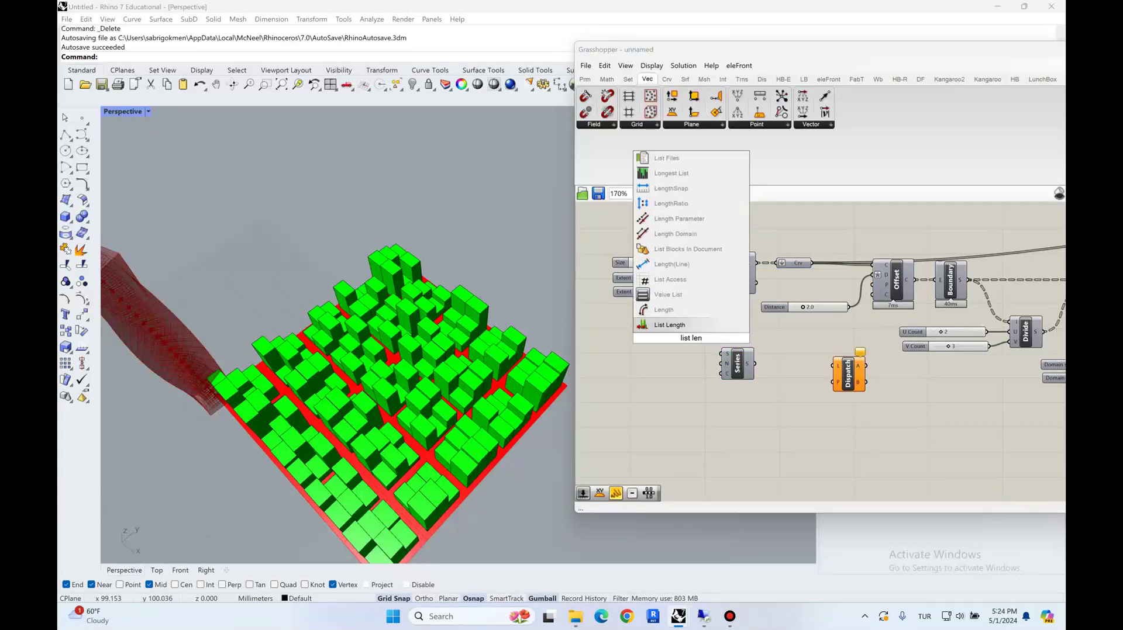
key("Return")
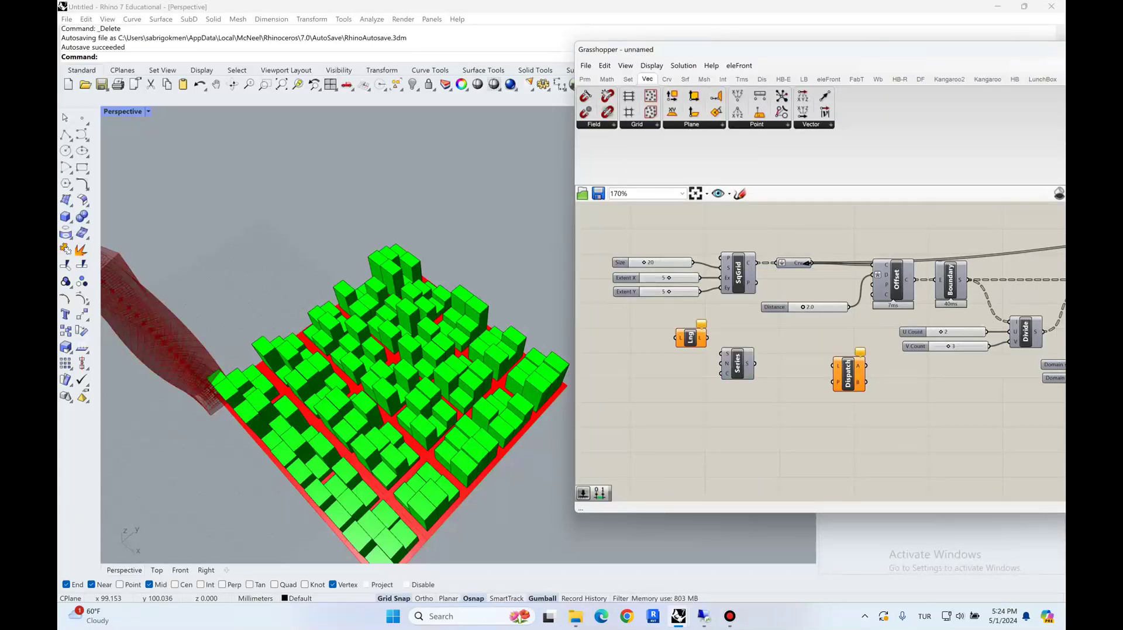
left_click_drag(811, 263, 730, 354)
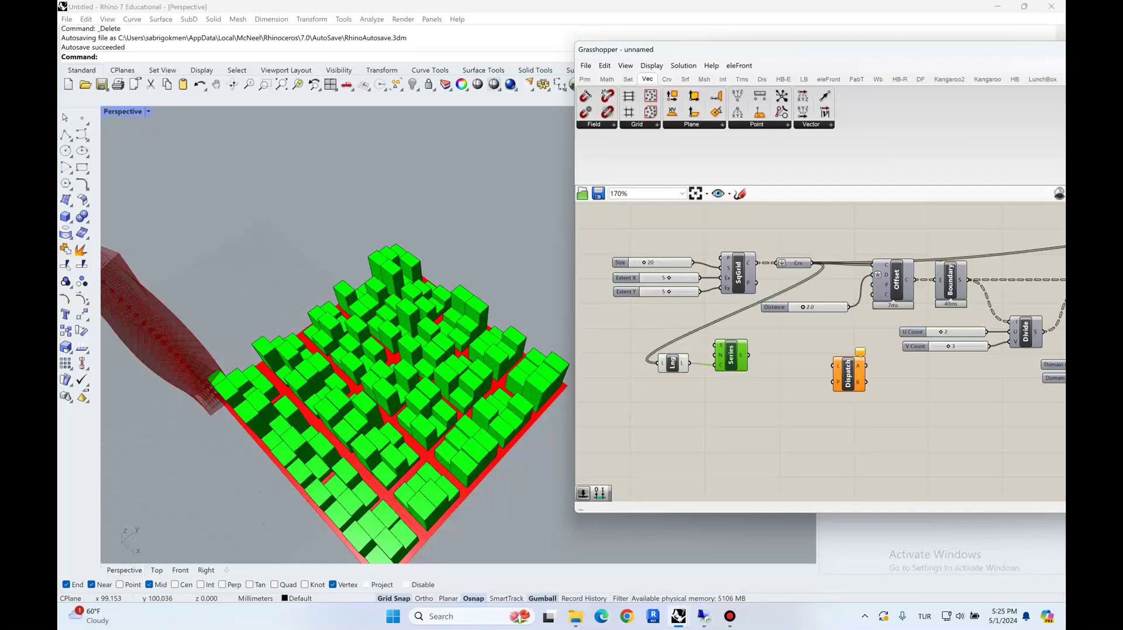
mouse_move(747, 356)
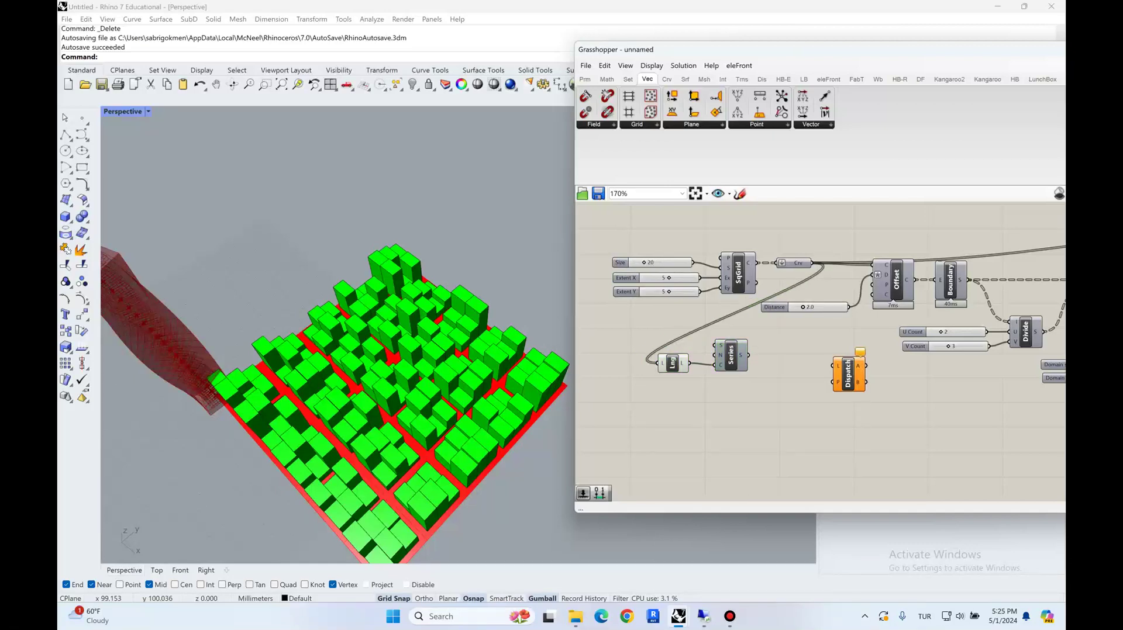
Add an Area component above the Crv parameter and connect the grid curves to its geometry input
double_click(821, 226)
type("area")
key("Return")
left_click_drag(812, 263, 805, 230)
right_click_drag(877, 216, 864, 231)
Add a Point List component fed by Area's centroid output, and disable the Offset component
double_click(870, 225)
type("point list")
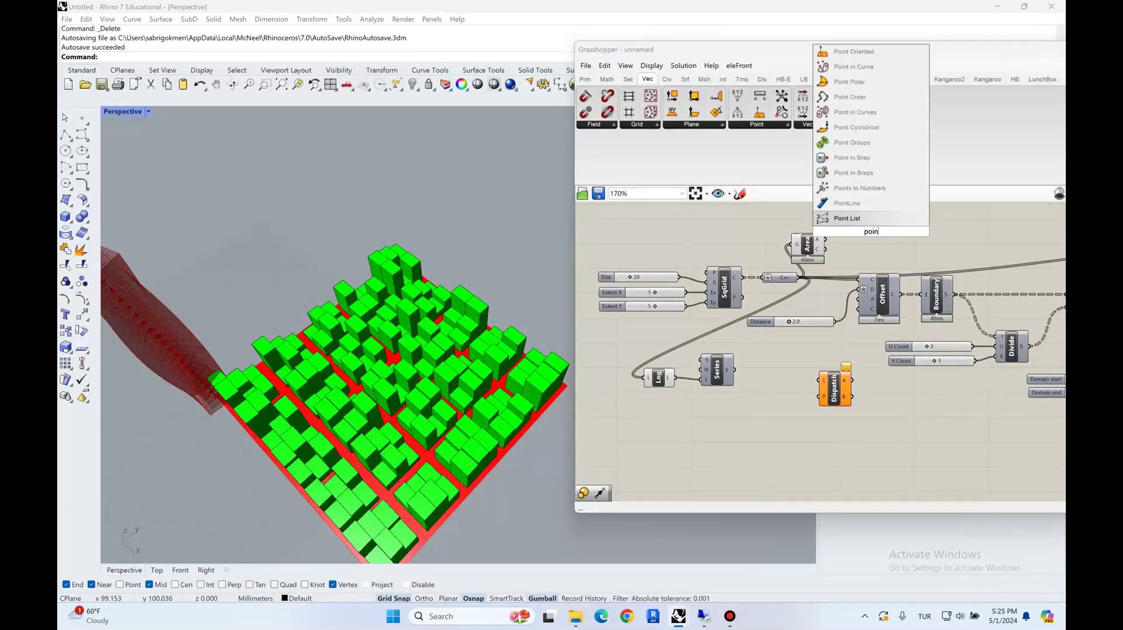
key("Return")
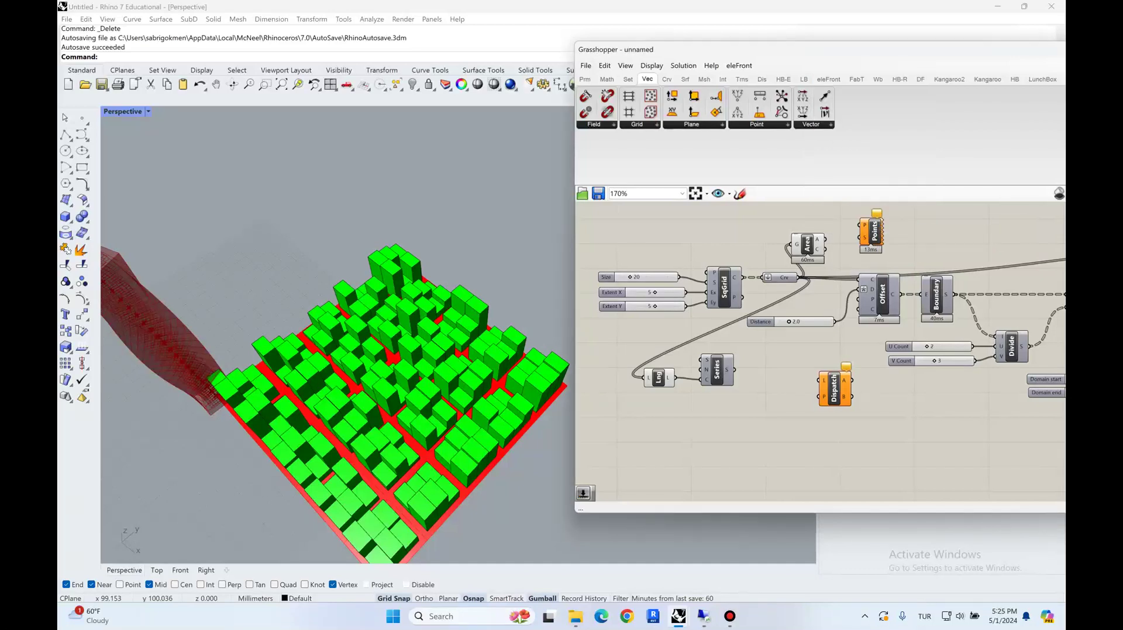
right_click_drag(883, 260, 846, 277)
right_click(846, 299)
left_click(871, 330)
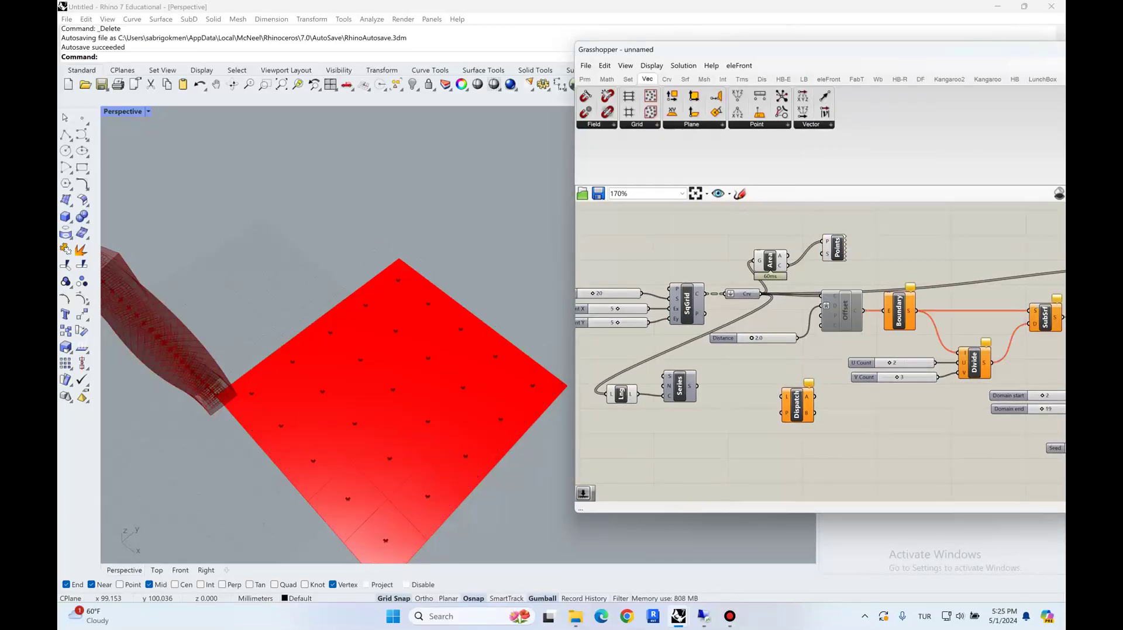
Add a number slider with value 20 and connect it to Point List's size input
left_click_drag(838, 248, 870, 238)
double_click(765, 209)
type("20")
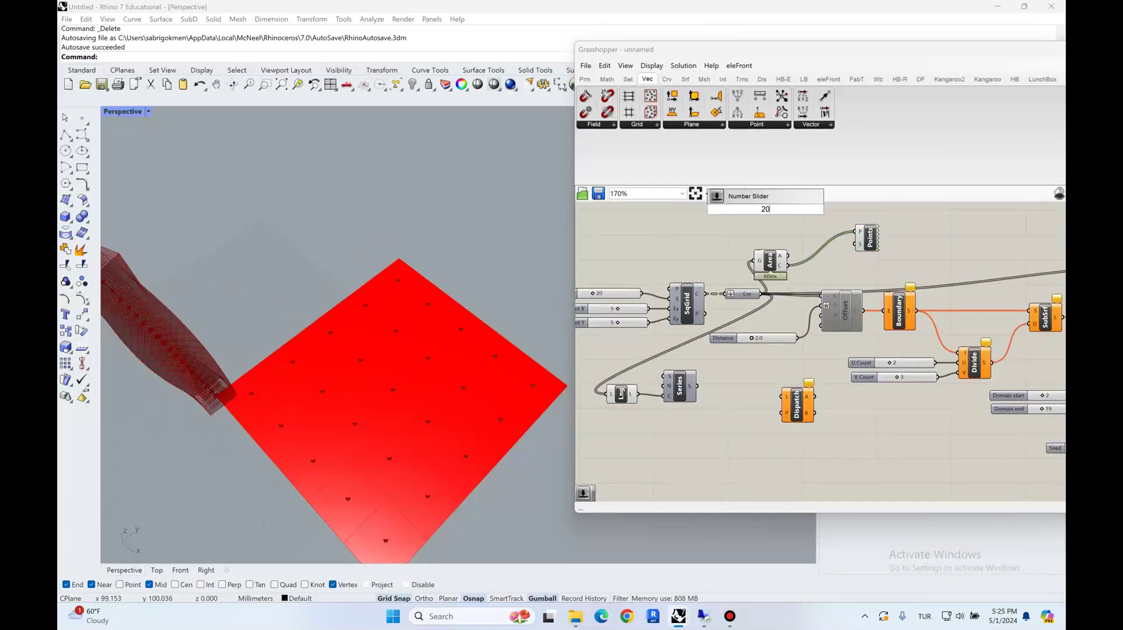
key("Return")
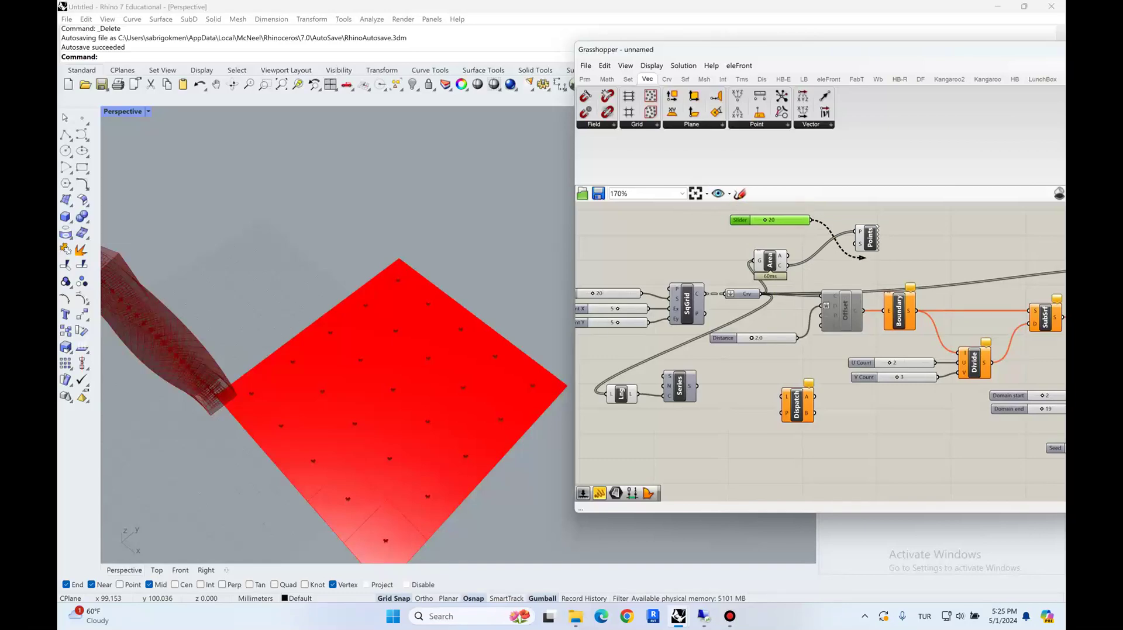
left_click_drag(863, 257, 871, 233)
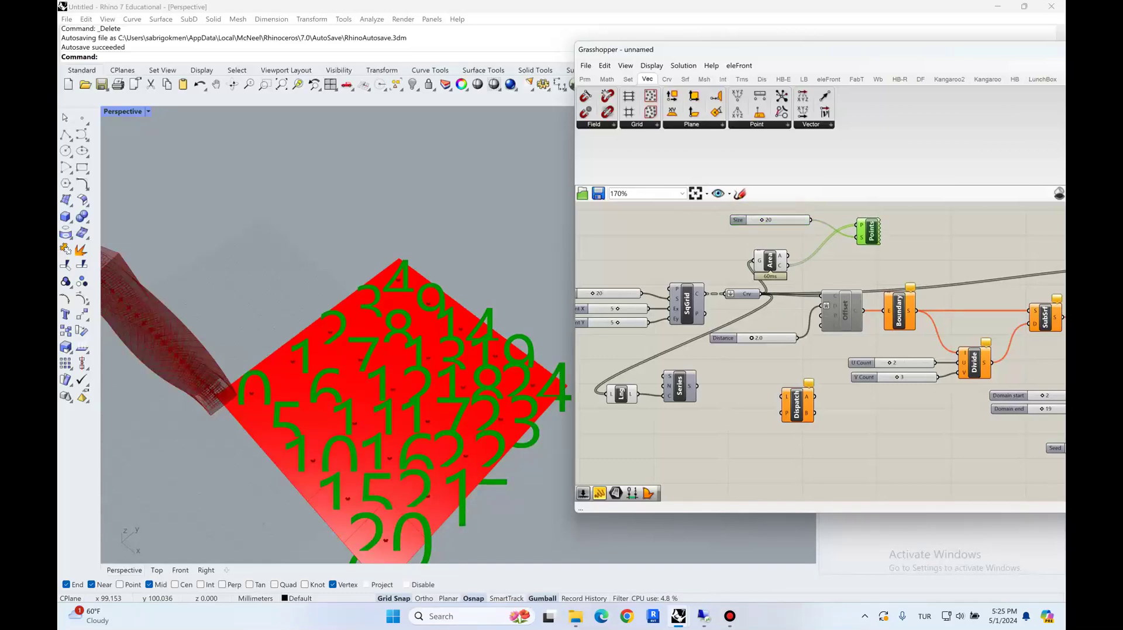
Disable the Boundary component that feeds the red preview at the end of definition 1
right_click_drag(1008, 324, 833, 305)
scroll(833, 304, "down", 4)
scroll(978, 269, "up", 5)
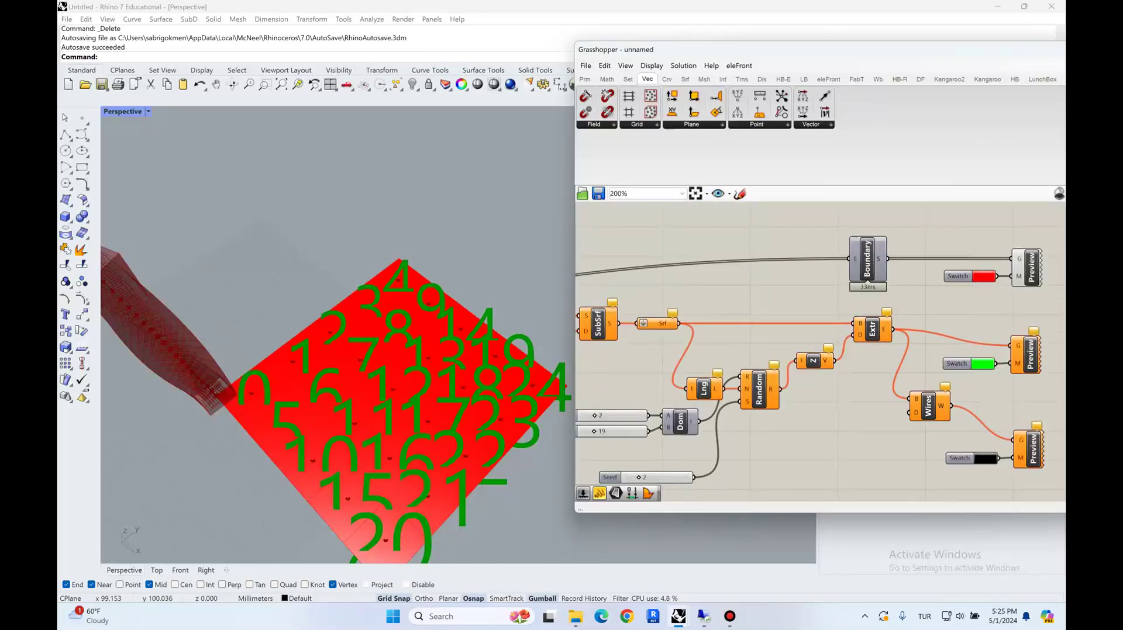
right_click(863, 257)
left_click(895, 287)
right_click_drag(649, 257, 1051, 360)
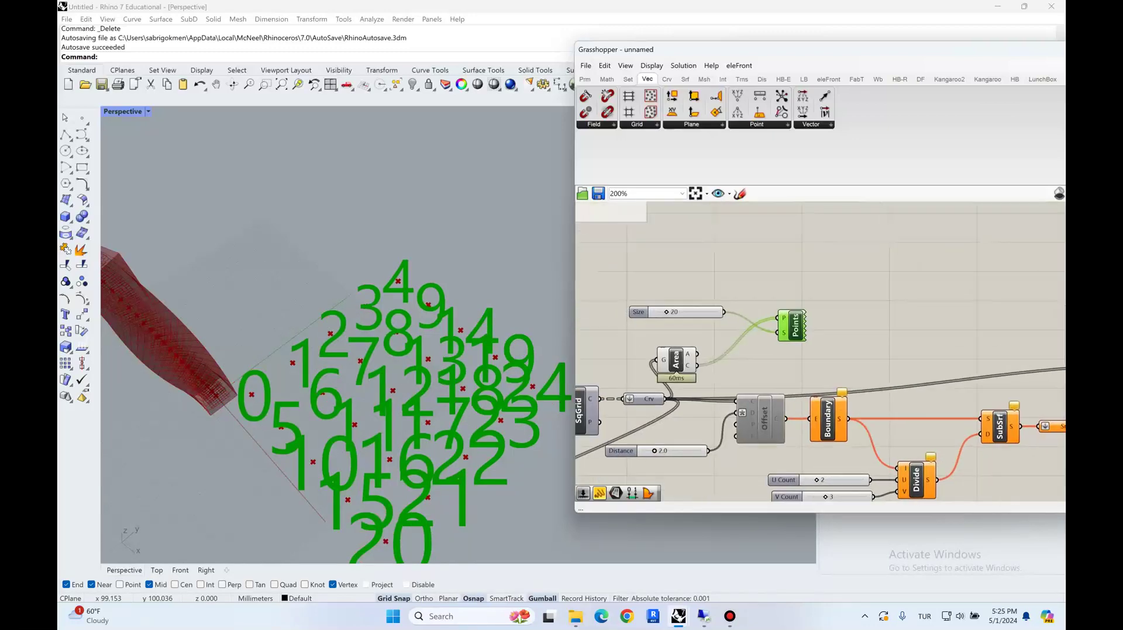
Set the Point List's Size slider to 9
scroll(807, 300, "down", 2)
scroll(716, 315, "up", 3)
left_click_drag(697, 305, 688, 305)
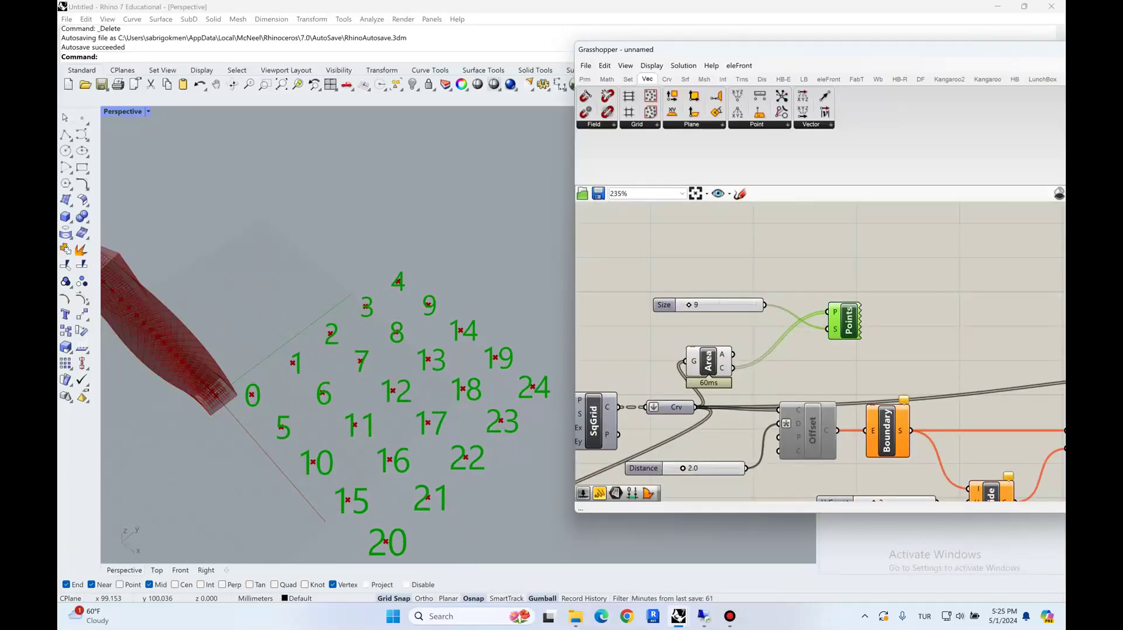
scroll(399, 342, "down", 4)
scroll(403, 345, "up", 2)
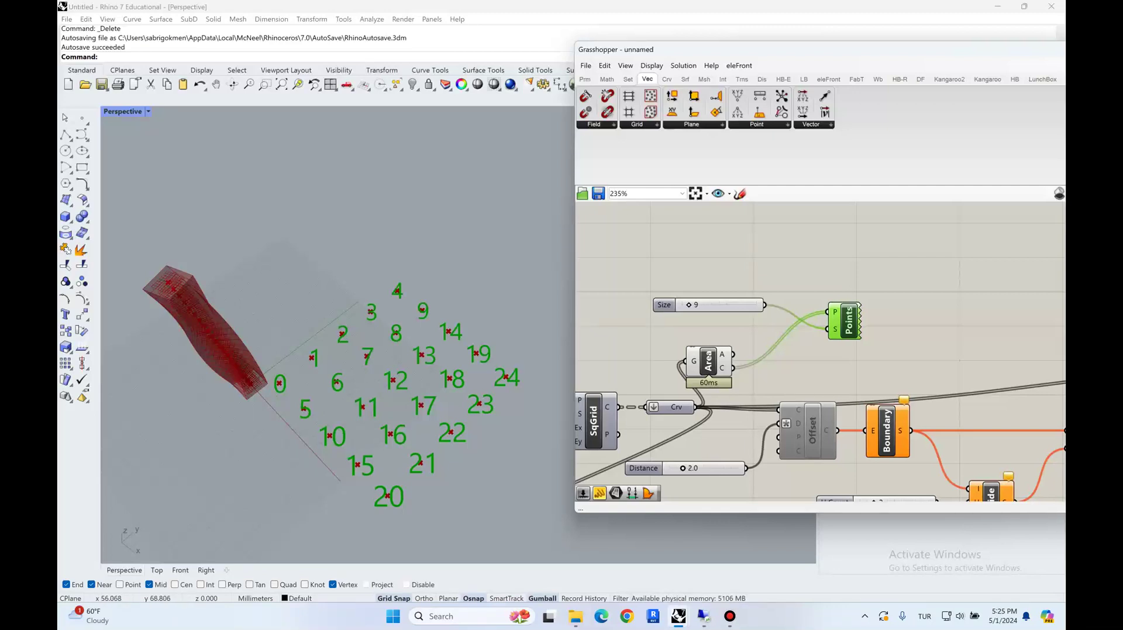
Check the Series output values and add a number slider with value 12 below Series
right_click_drag(735, 396, 835, 303)
scroll(771, 310, "down", 2)
mouse_move(740, 400)
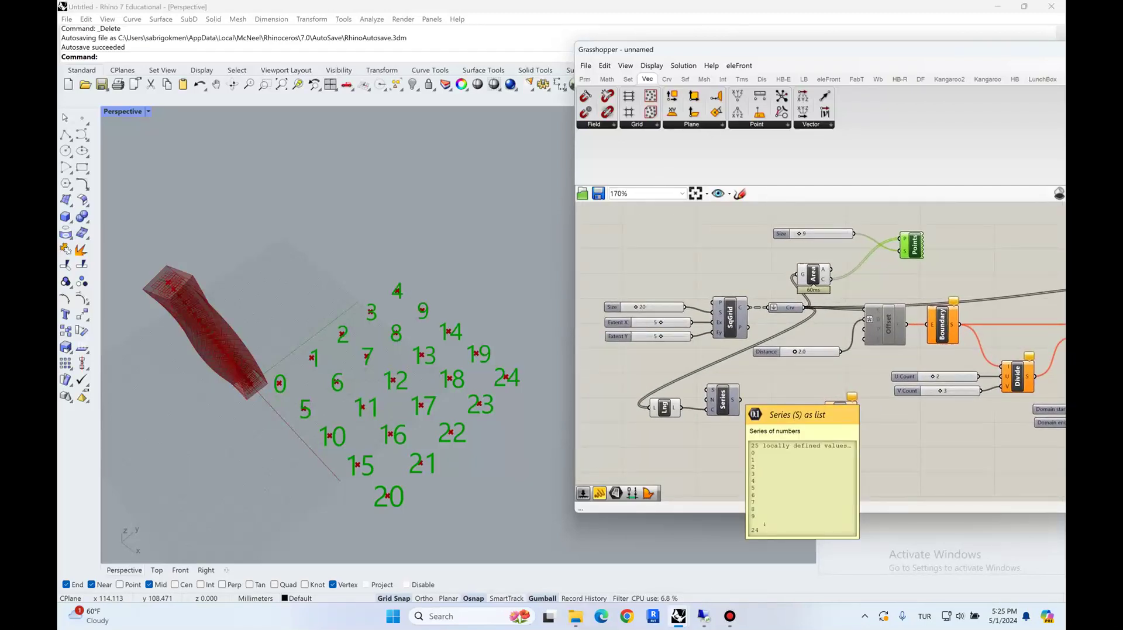
double_click(701, 433)
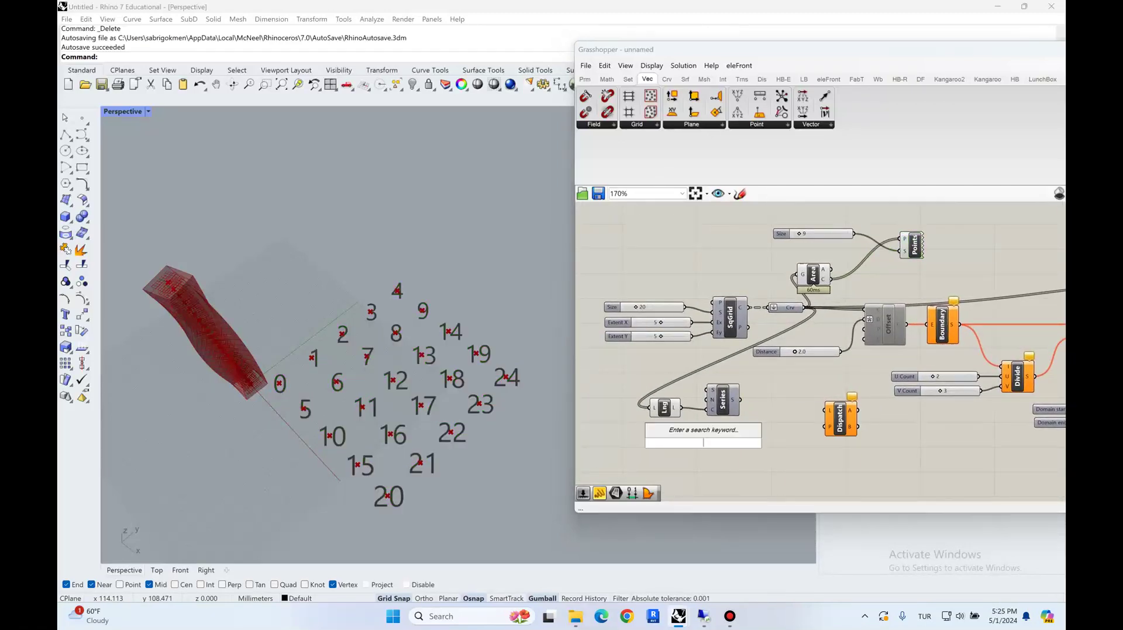
type("12")
key("Return")
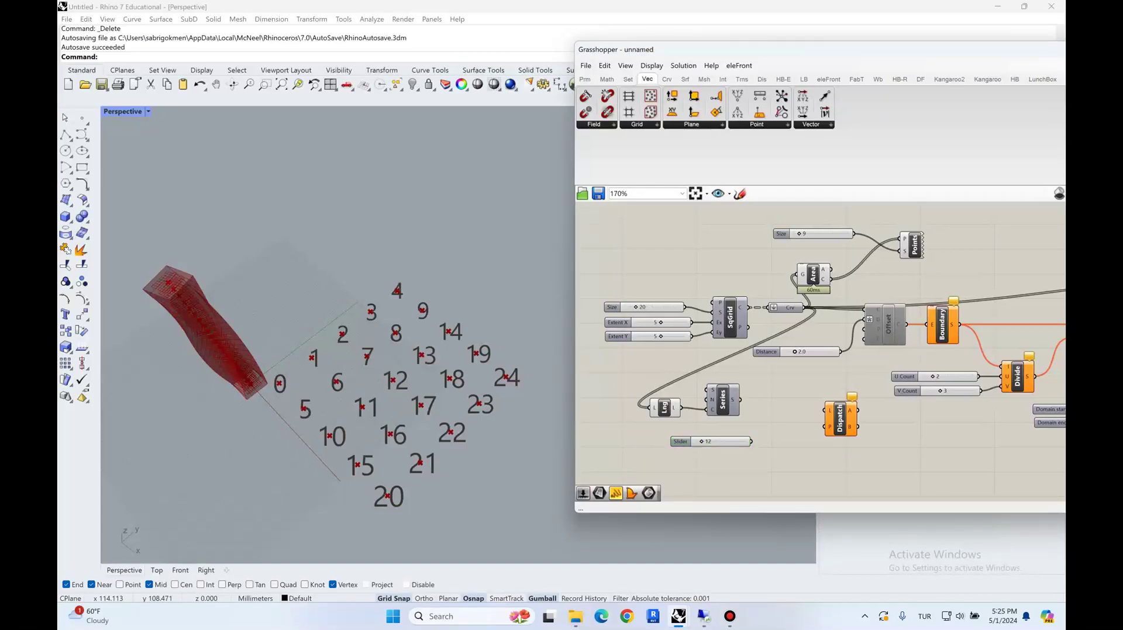
Add an Equals component, connecting Series to its A input and the slider set to 12 to its B input
double_click(790, 417)
type("equal")
key("Return")
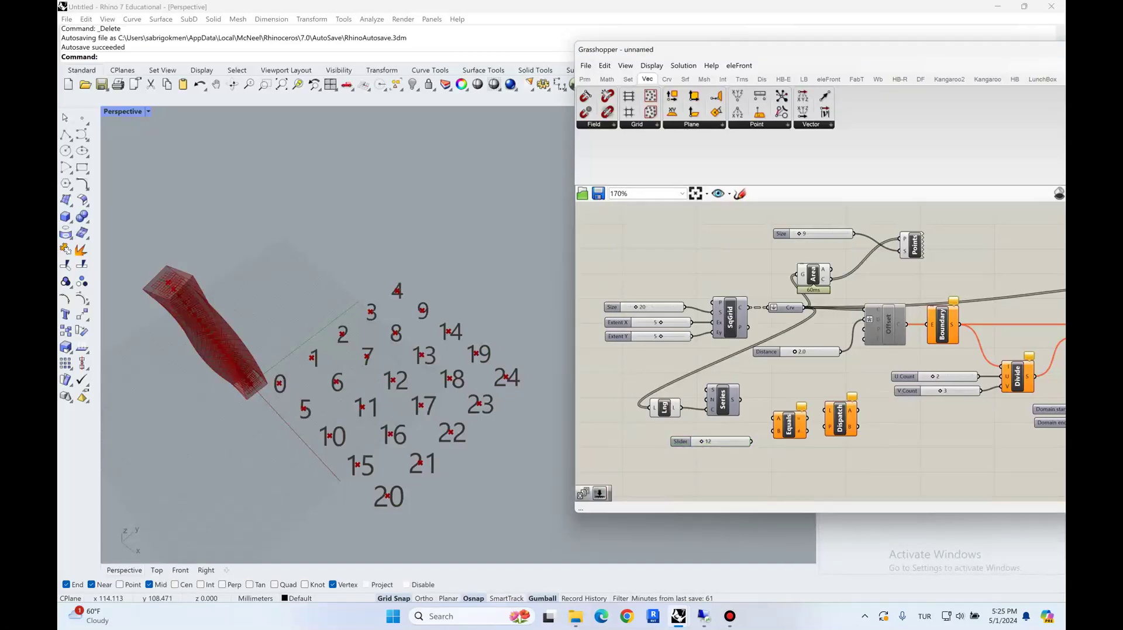
left_click_drag(751, 442, 778, 431)
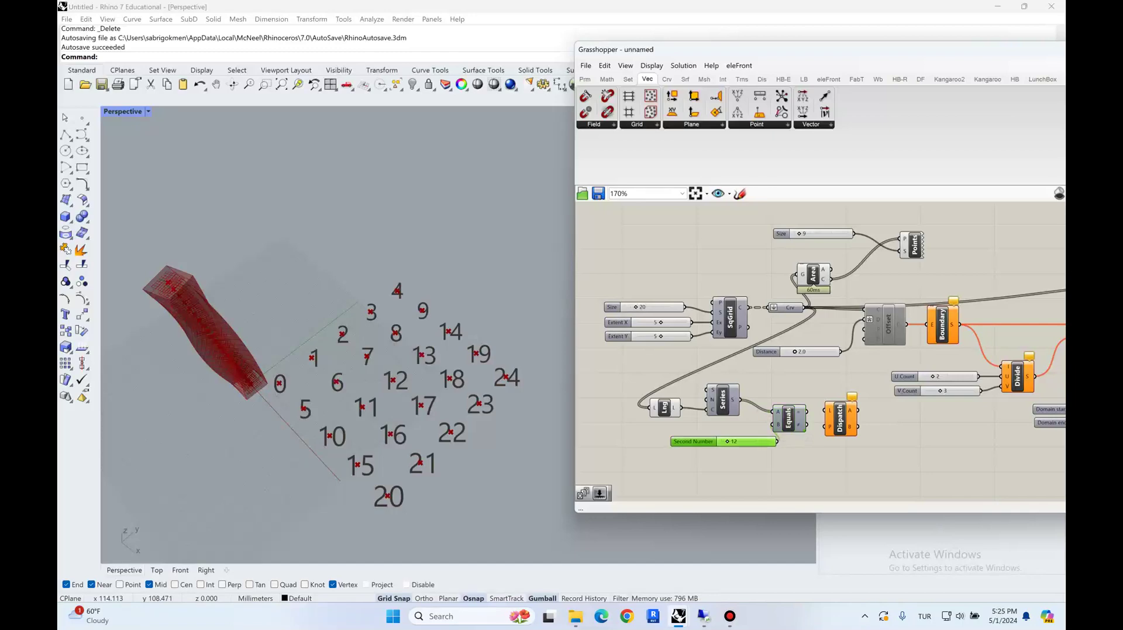
Connect Equals' not-equal output to Dispatch's P input and the grid's Crv parameter to its L input
scroll(800, 412, "up", 2)
scroll(836, 467, "up", 4)
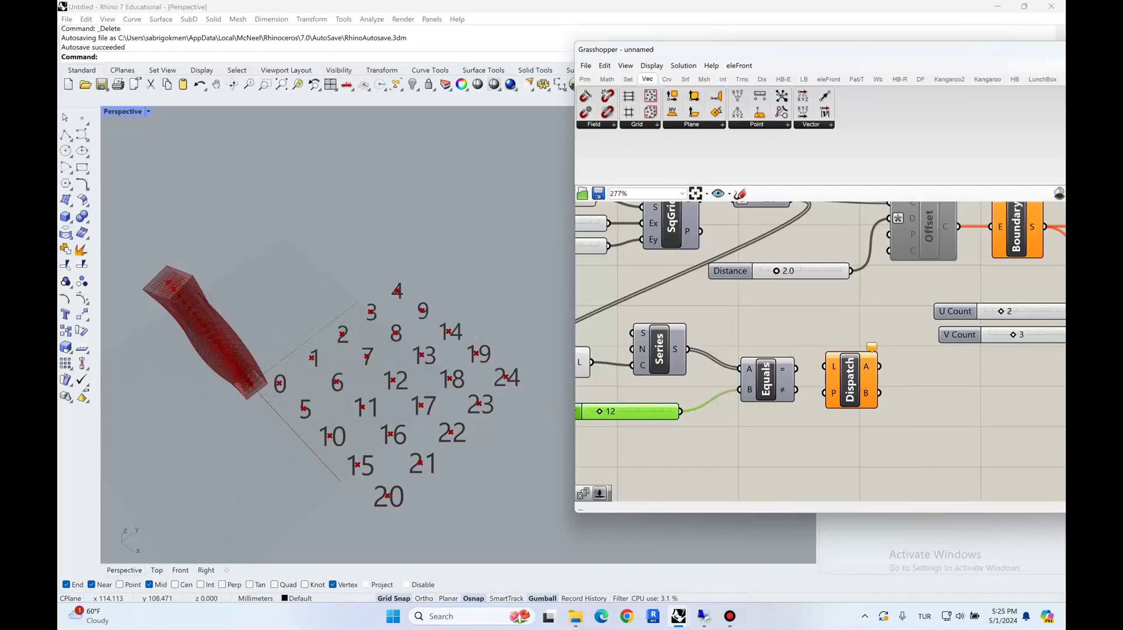
mouse_move(785, 389)
left_click_drag(797, 389, 825, 393)
left_click_drag(836, 393, 841, 385)
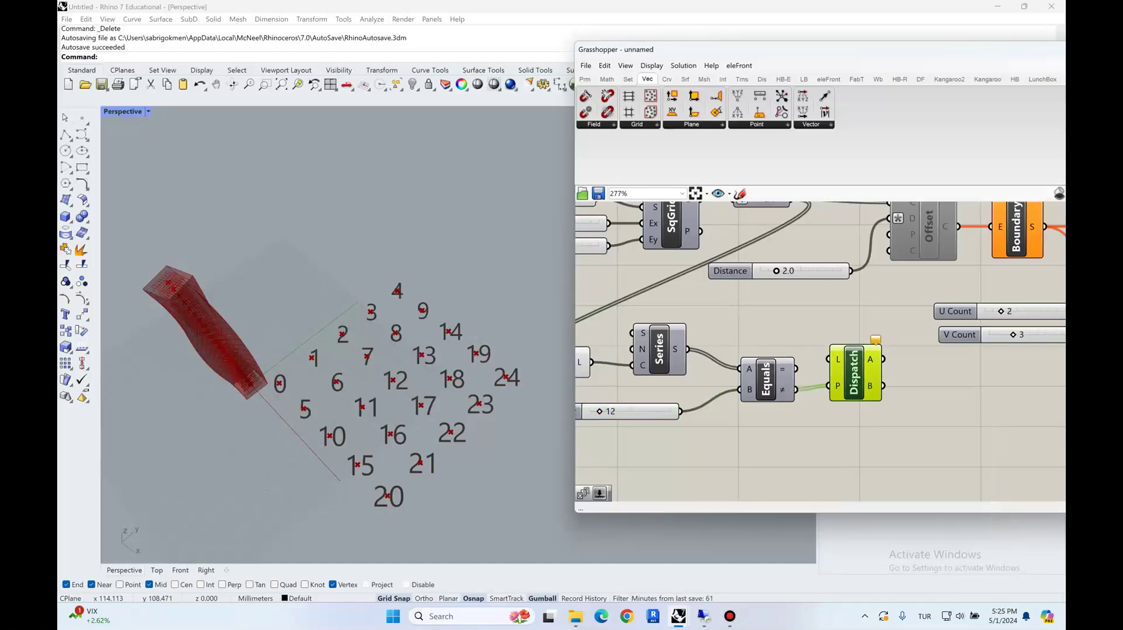
scroll(834, 374, "down", 2)
left_click_drag(821, 337, 804, 251)
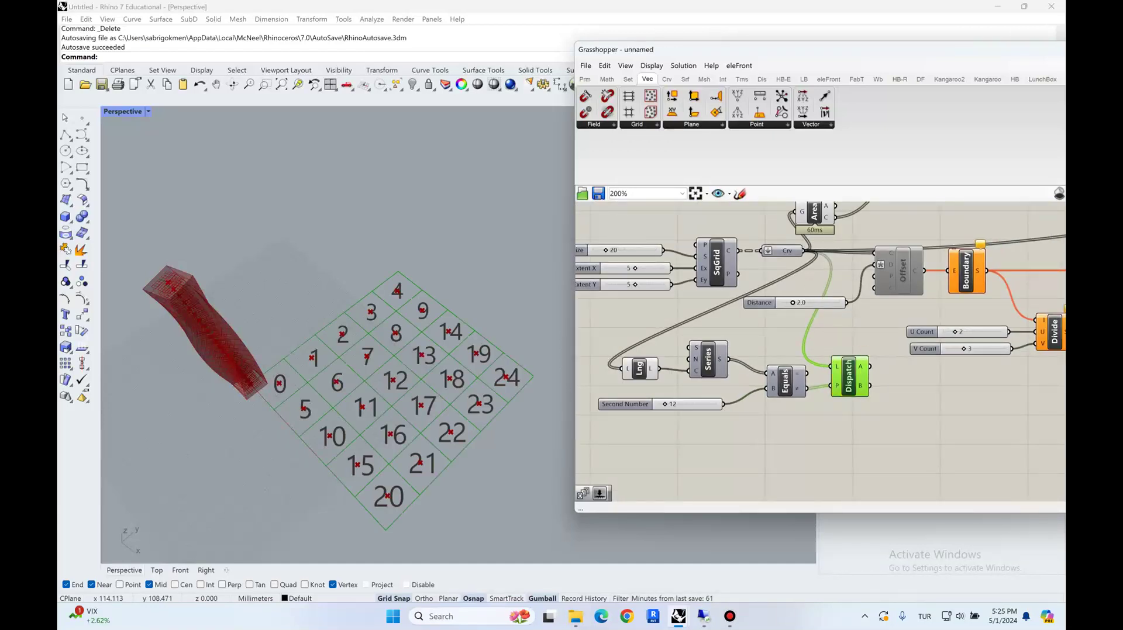
Add a Curve parameter beside Dispatch and connect Dispatch's B output to it
mouse_move(869, 368)
double_click(895, 396)
type("crv")
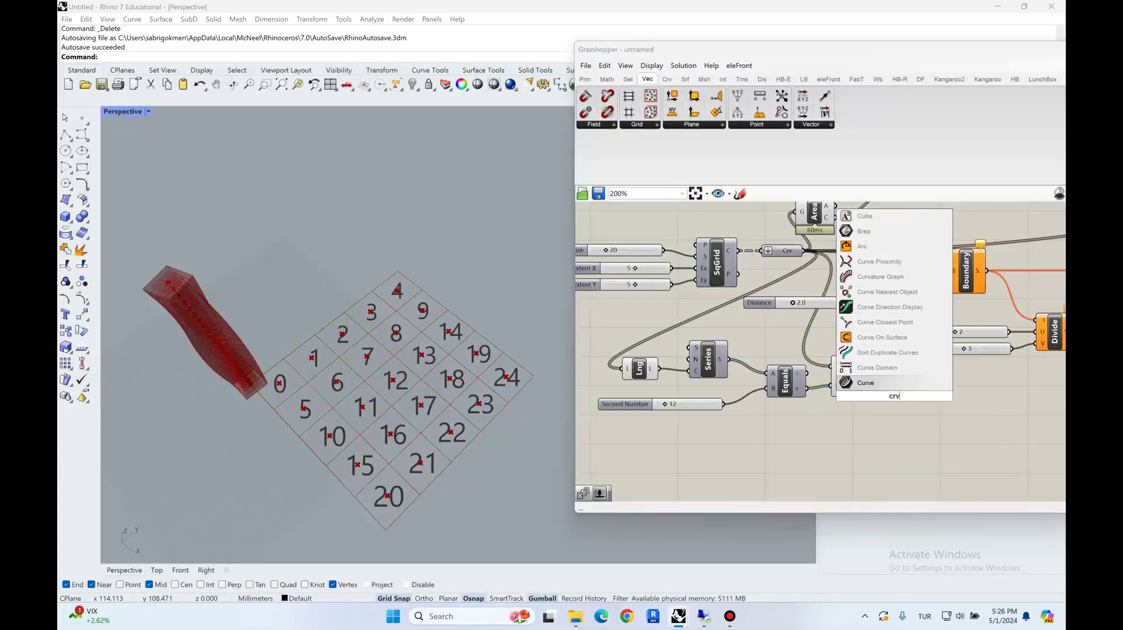
key("Return")
left_click_drag(869, 386, 908, 392)
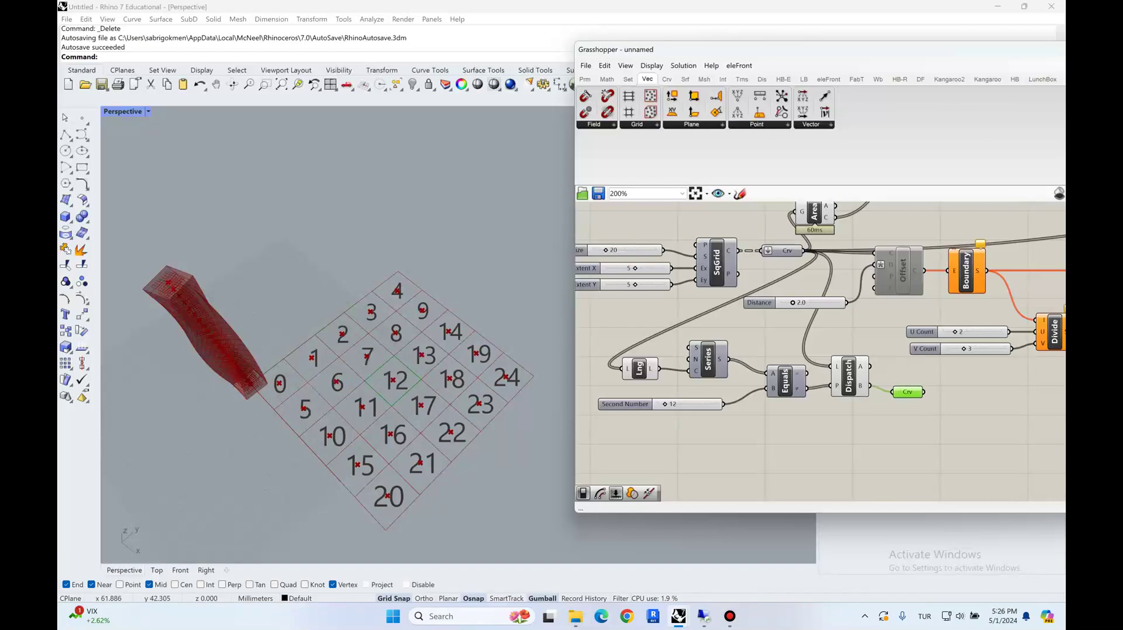
Try another value on the Second Number slider to test the cell selection, then return it to 12
right_click_drag(819, 433, 849, 427)
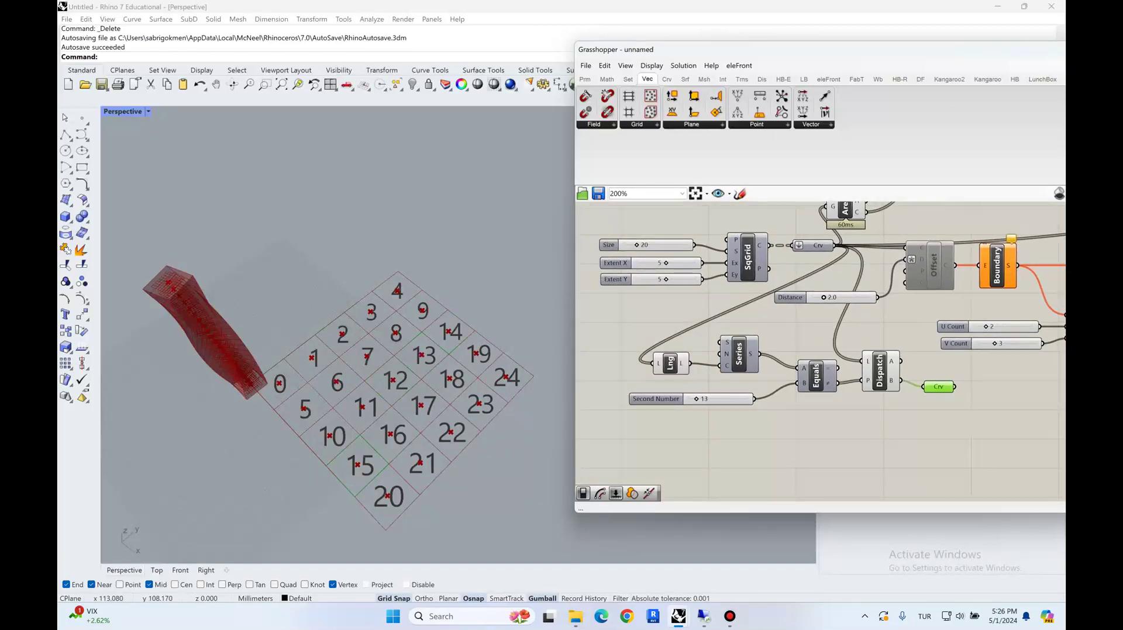
left_click_drag(696, 399, 695, 399)
left_click_drag(699, 399, 701, 399)
Connect Dispatch's A output to the curve input of Offset, replacing the full grid input
right_click_drag(897, 322, 743, 380)
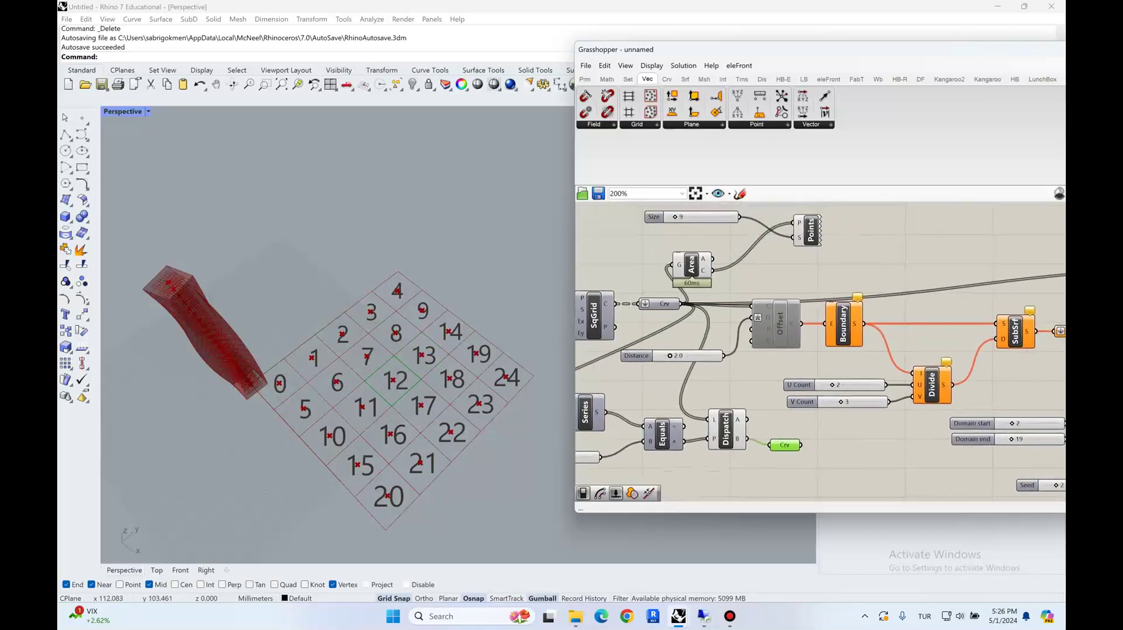
left_click_drag(778, 324, 782, 334)
left_click_drag(747, 419, 756, 328)
scroll(682, 350, "down", 4)
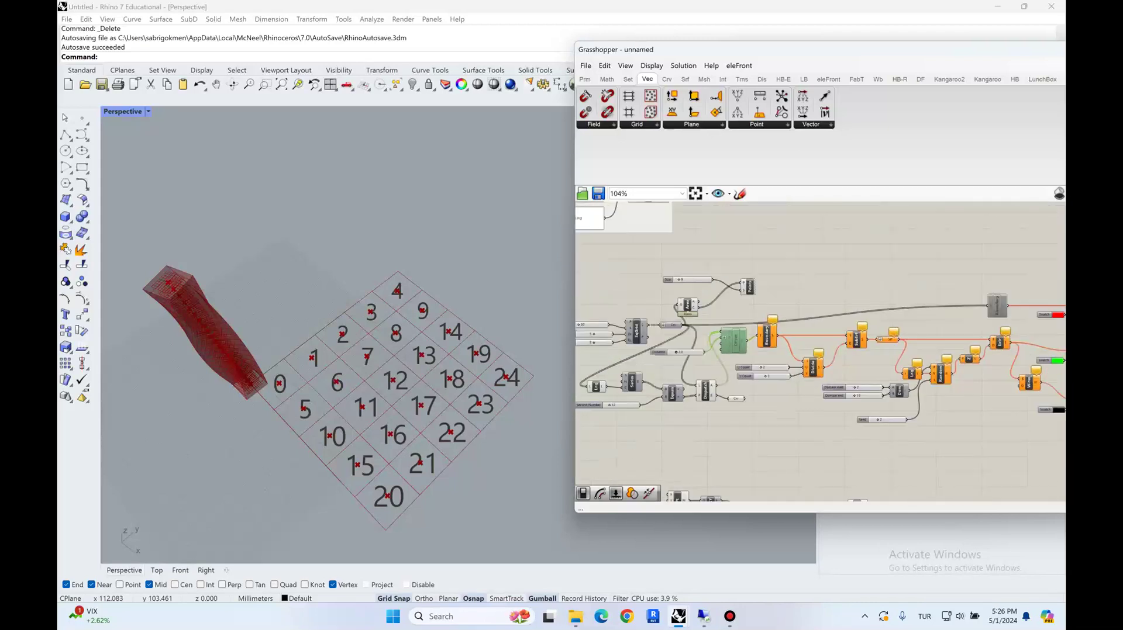
left_click_drag(715, 384, 859, 293)
left_click_drag(984, 305, 858, 308)
Re-enable the disabled component feeding the red preview and the disabled Offset component
right_click_drag(853, 363, 778, 351)
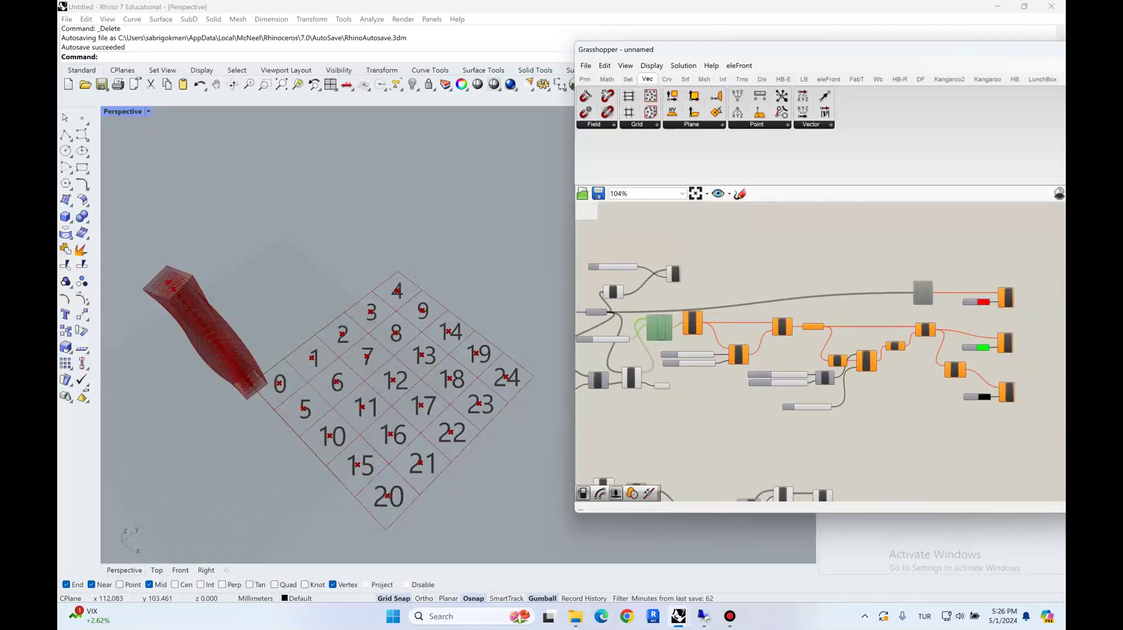
right_click(920, 289)
left_click(935, 310)
right_click(660, 325)
right_click(659, 327)
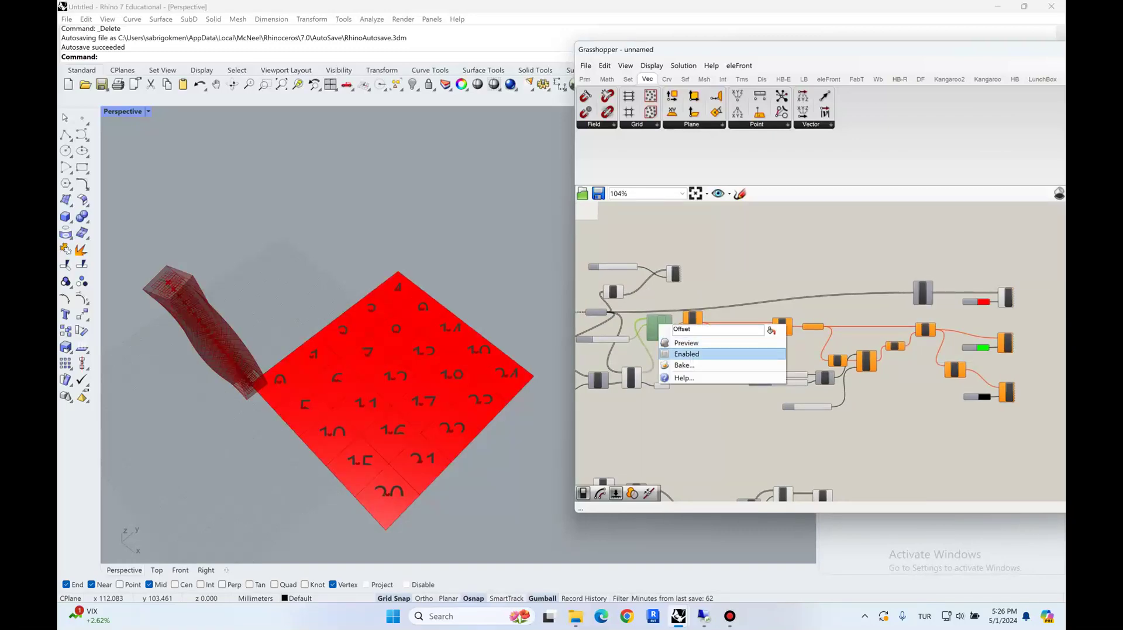
left_click(681, 353)
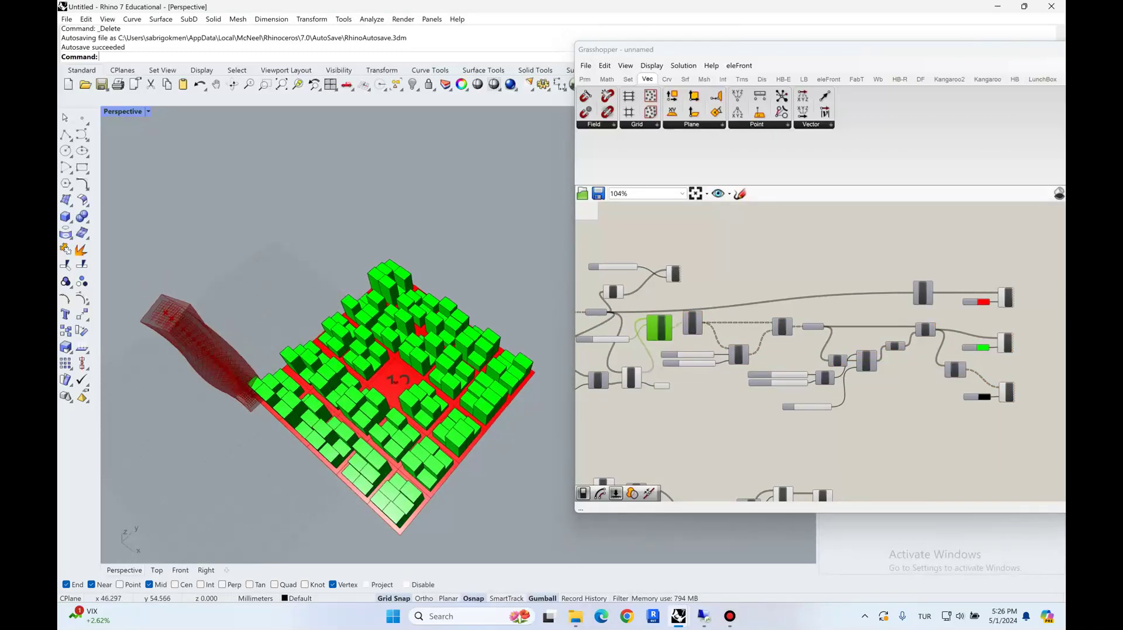
Examine the generated city blocks around cell 12 and the Curve parameter on Dispatch's B output
scroll(396, 377, "up", 3)
scroll(397, 386, "up", 3)
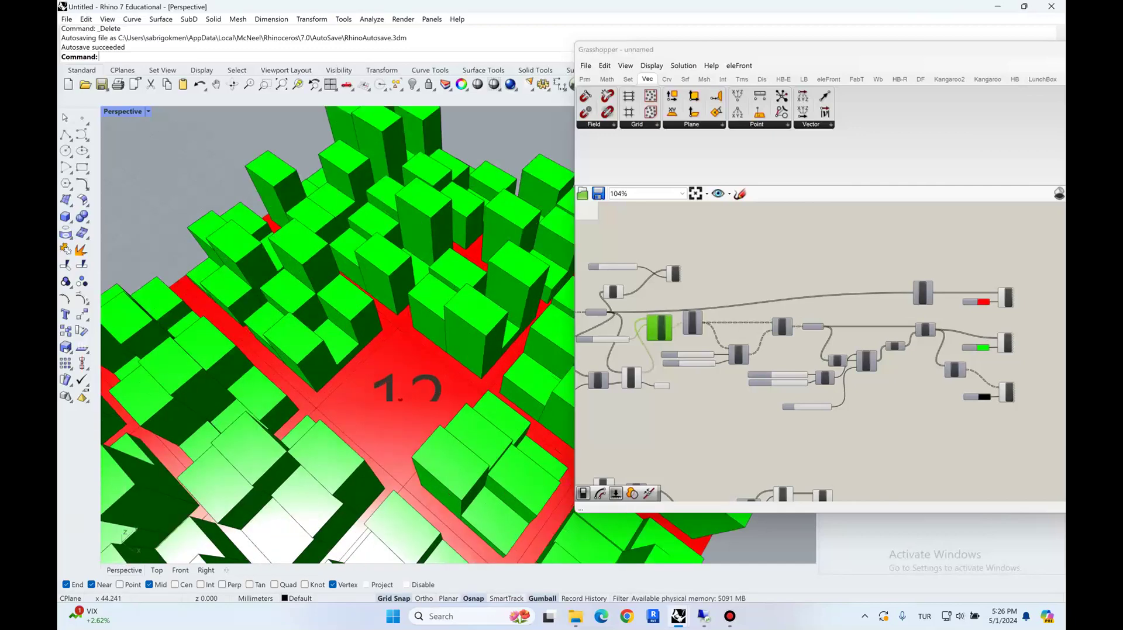
right_click_drag(725, 410, 801, 386)
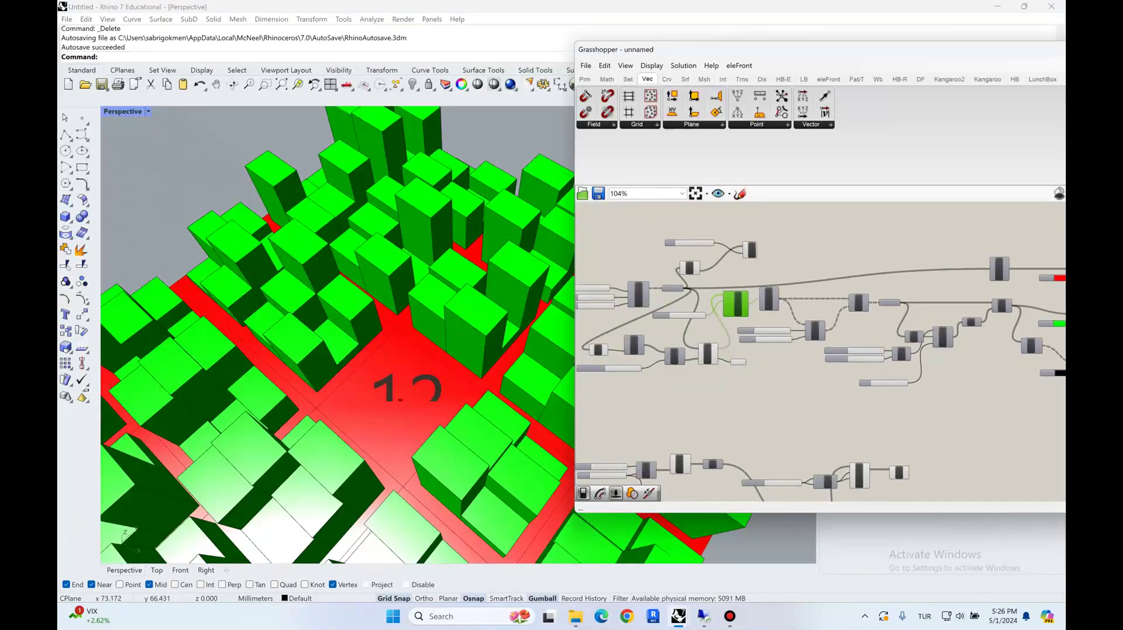
scroll(398, 380, "down", 2)
scroll(456, 287, "down", 6)
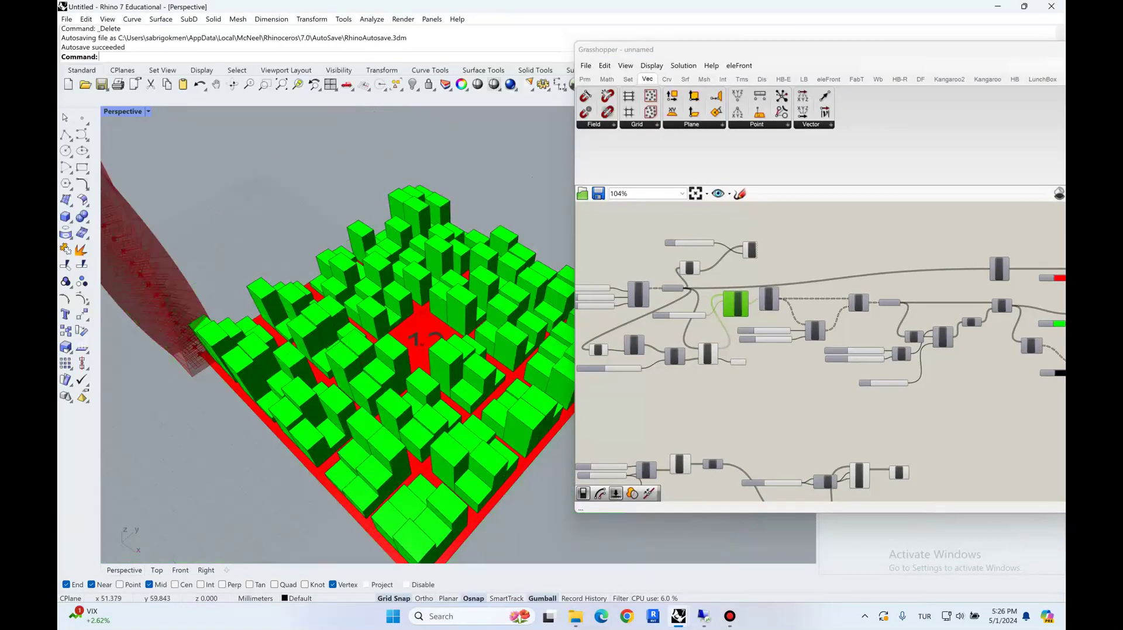
right_click_drag(456, 288, 418, 307)
scroll(725, 357, "up", 4)
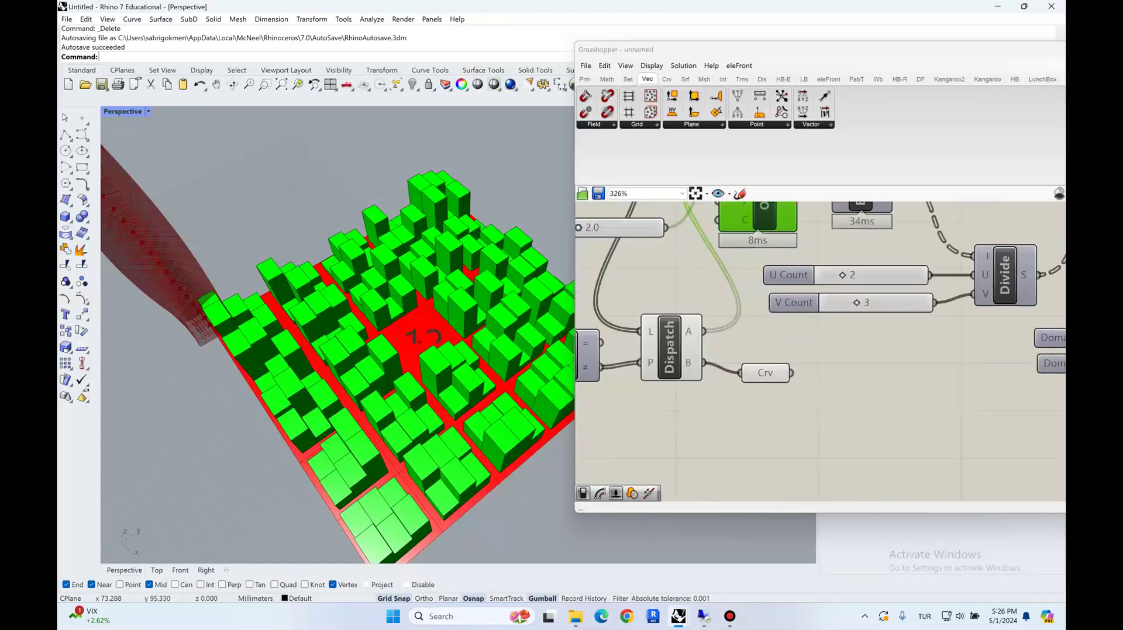
right_click_drag(410, 375, 409, 333)
scroll(374, 345, "up", 2)
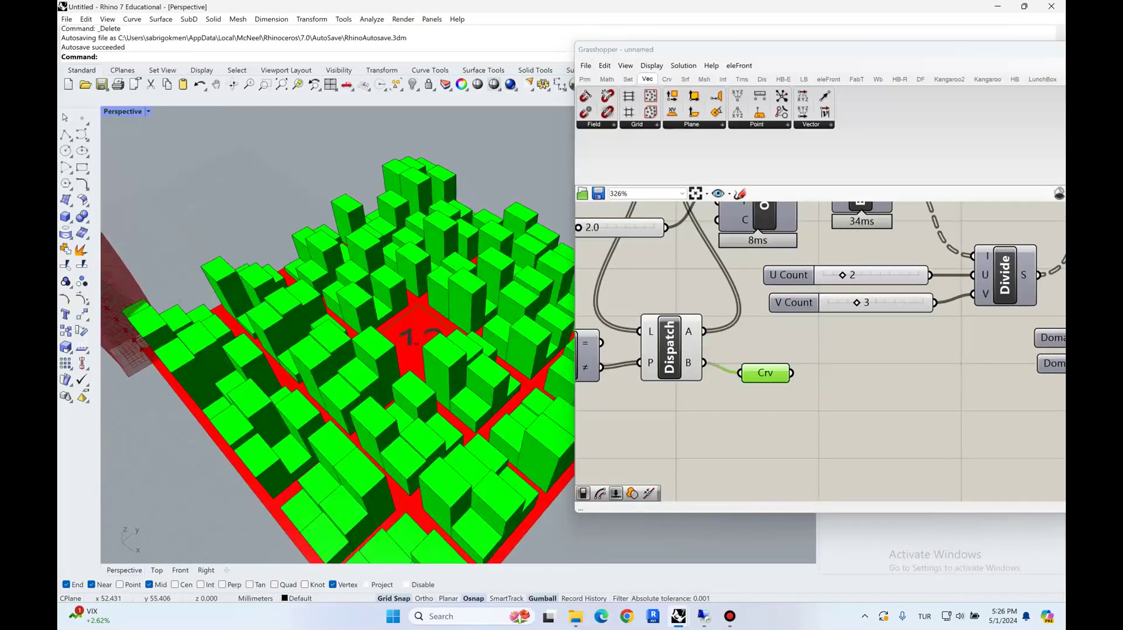
scroll(340, 351, "down", 3)
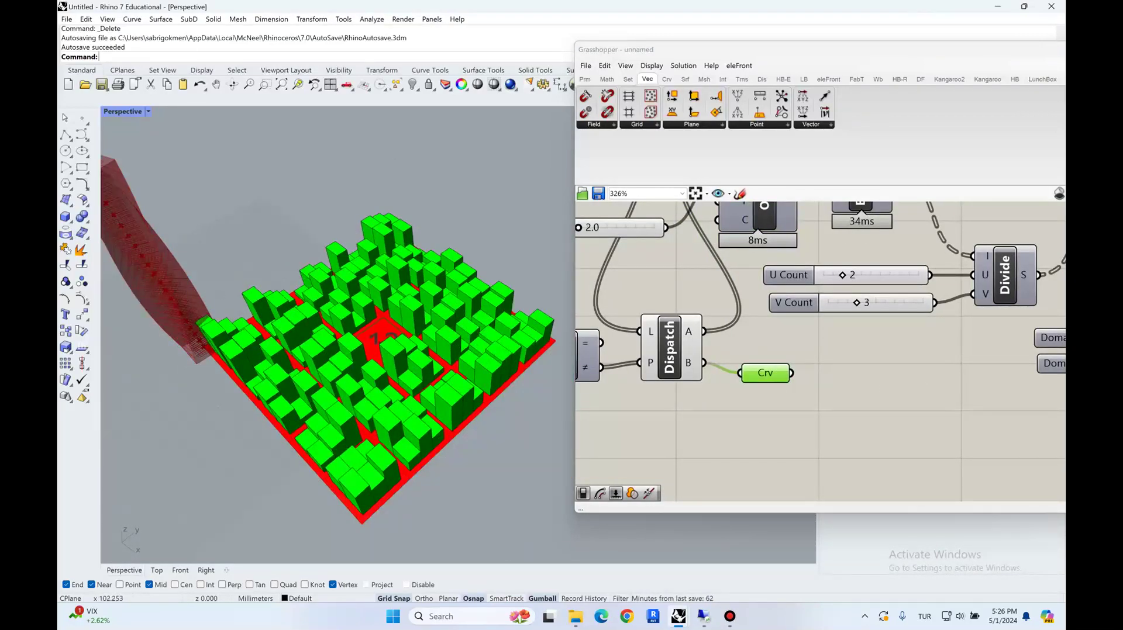
Move the Curve parameter holding cell 12 down to the tower definition, just above the Loft component
scroll(720, 218, "down", 4)
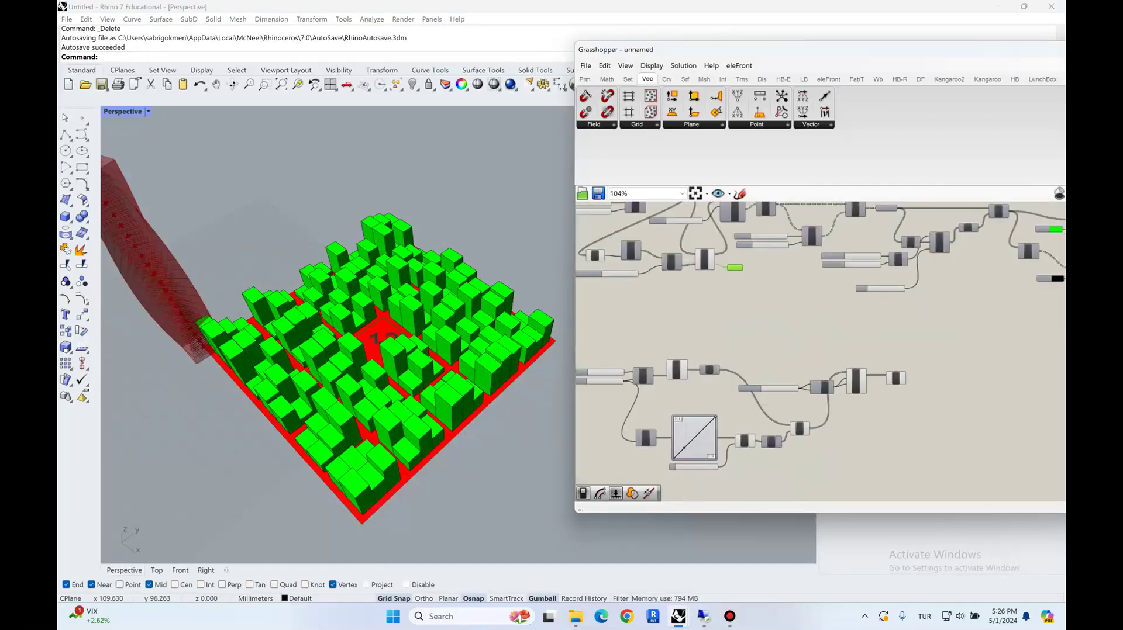
right_click_drag(777, 327, 804, 312)
scroll(585, 308, "up", 3)
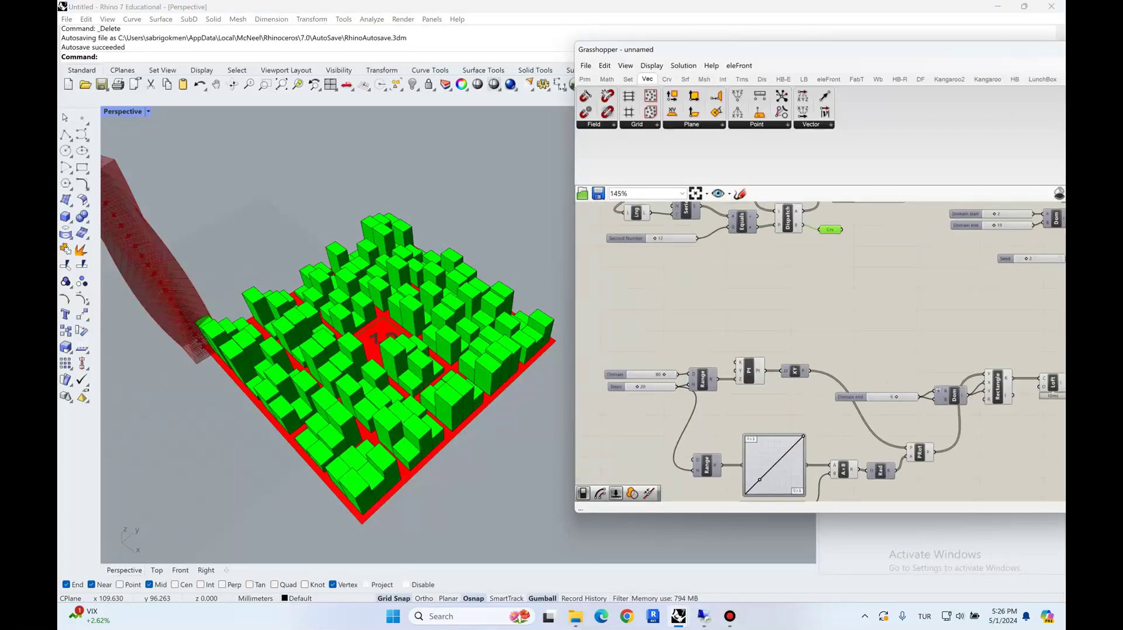
mouse_move(831, 230)
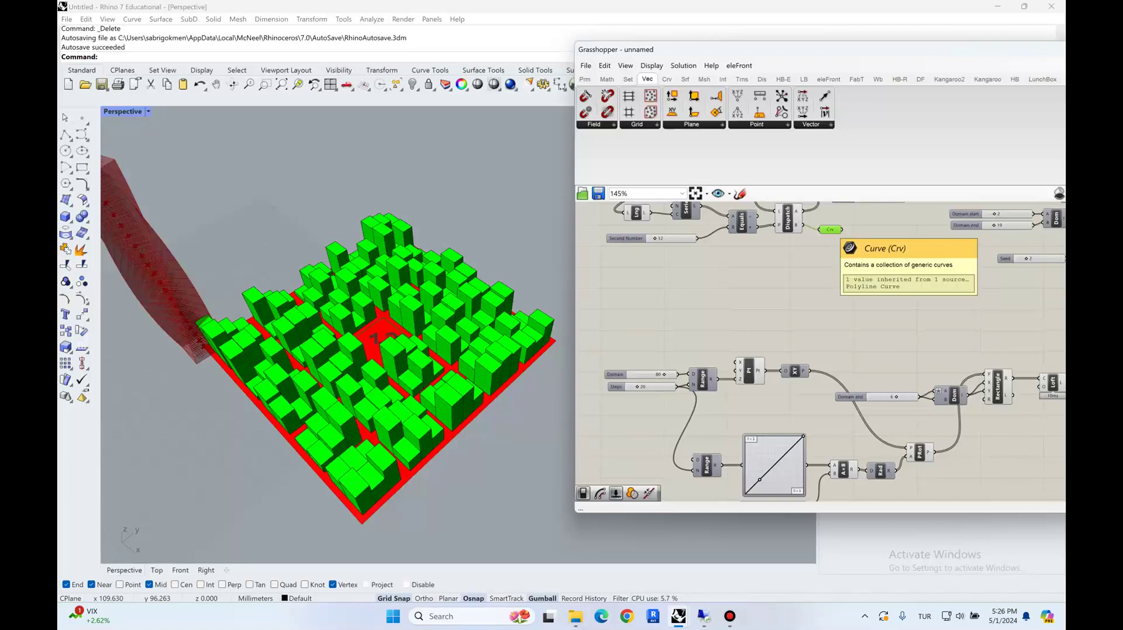
left_click_drag(831, 230, 723, 331)
right_click_drag(723, 331, 692, 300)
mouse_move(692, 300)
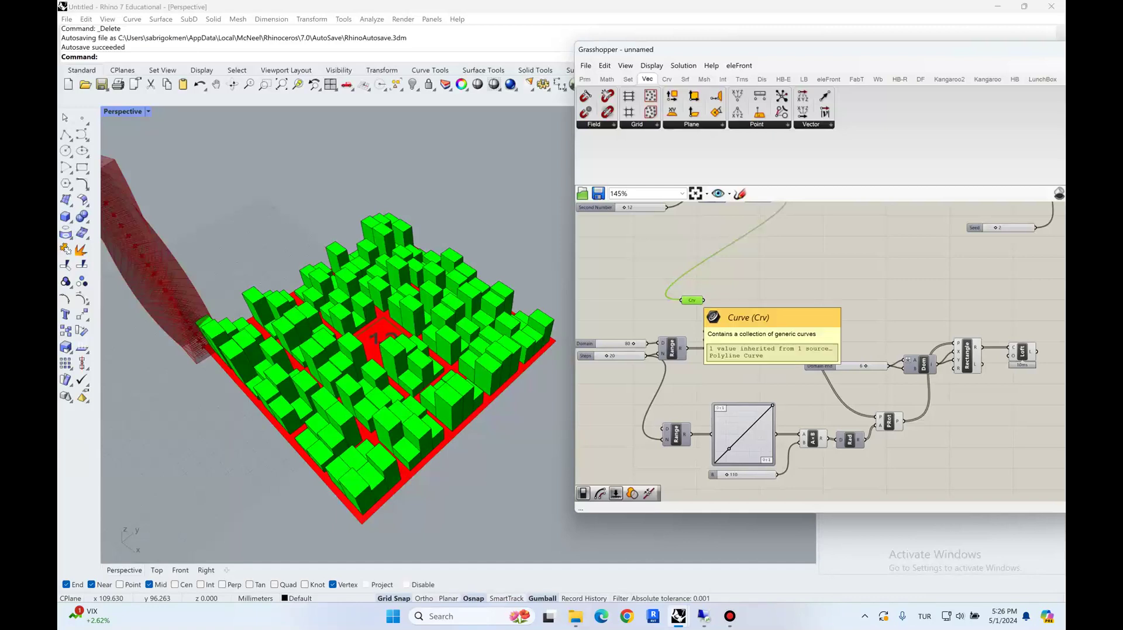
right_click_drag(351, 338, 365, 351)
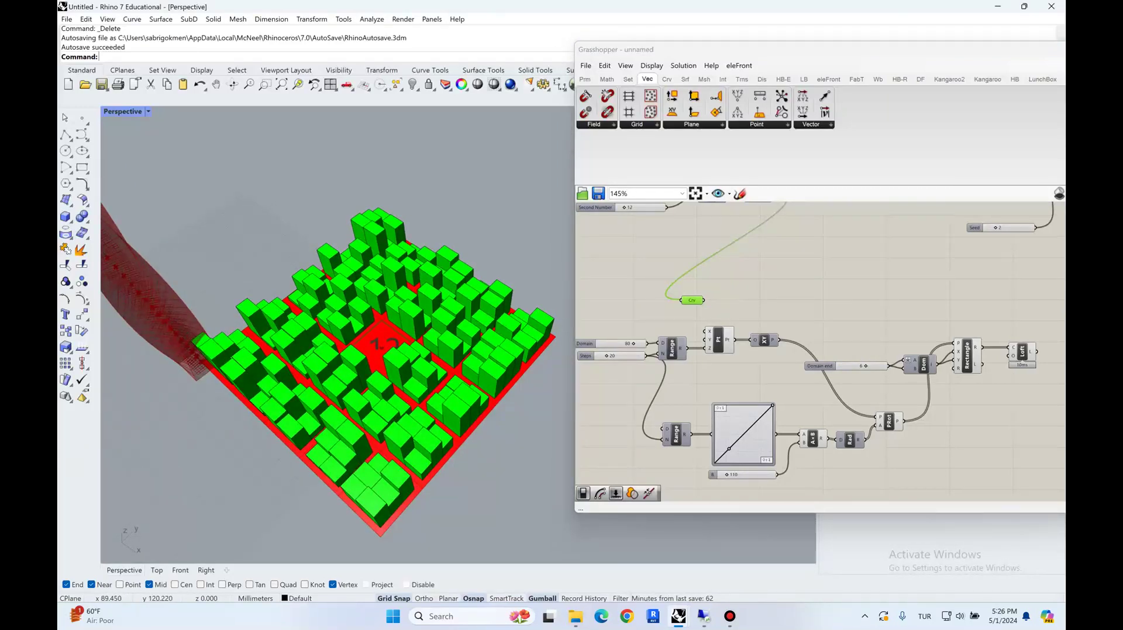
right_click_drag(1011, 316, 851, 304)
left_click(861, 340)
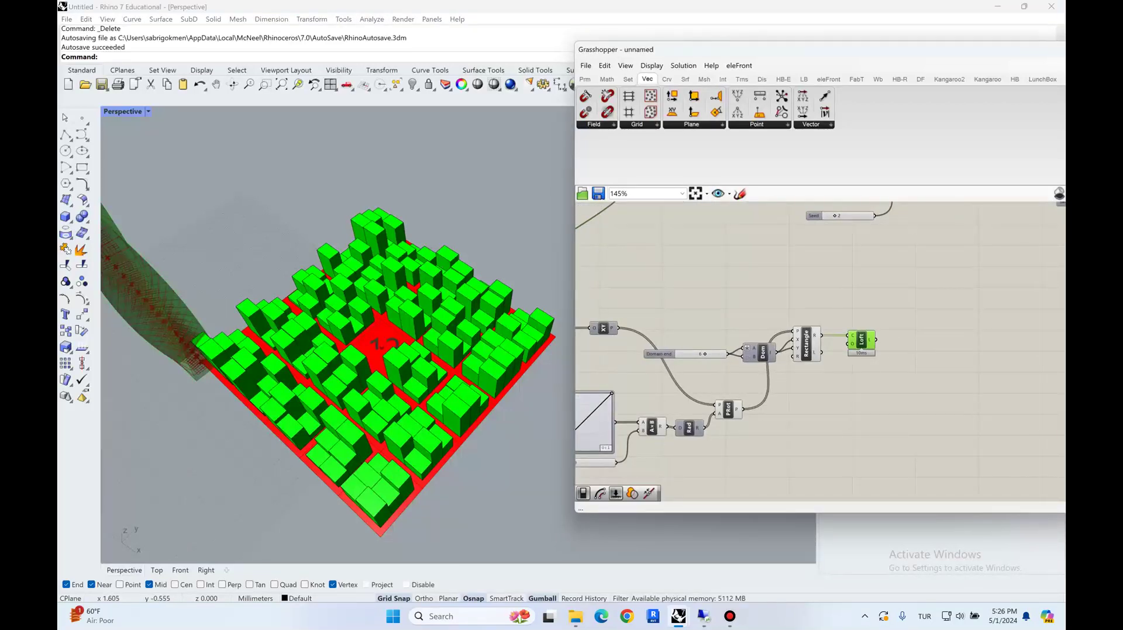
right_click_drag(760, 281, 891, 276)
left_click_drag(661, 284, 989, 296)
right_click_drag(1012, 295, 764, 275)
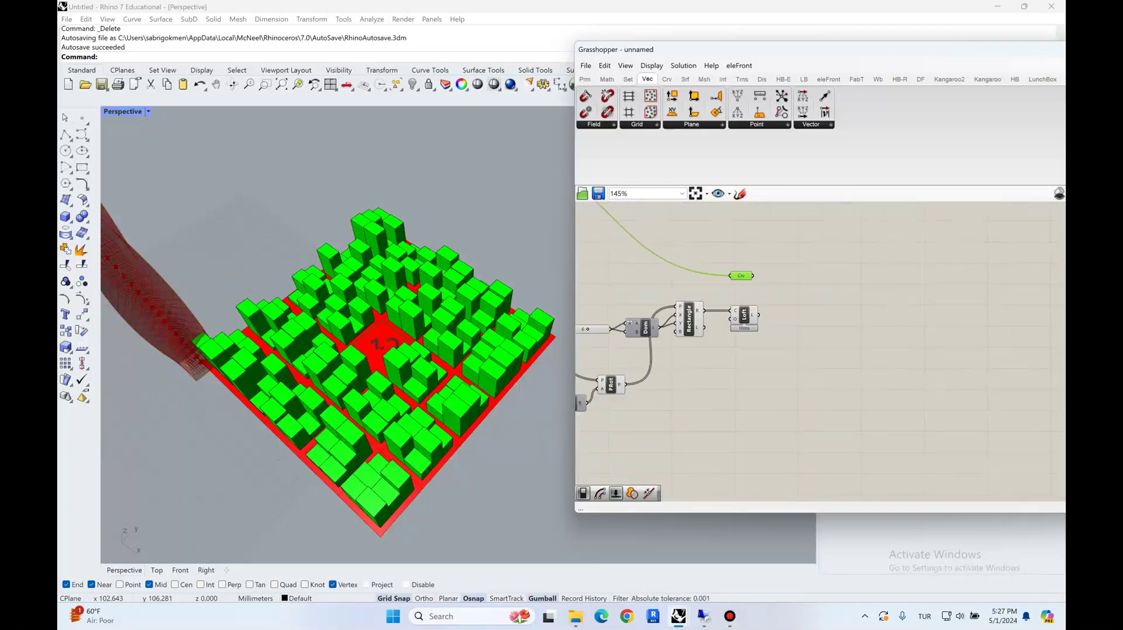
Add an Area component beside the Curve parameter of cell 12 and connect the curve to its G input
scroll(764, 274, "up", 2)
left_click(764, 275)
double_click(829, 285)
type("area")
key("Return")
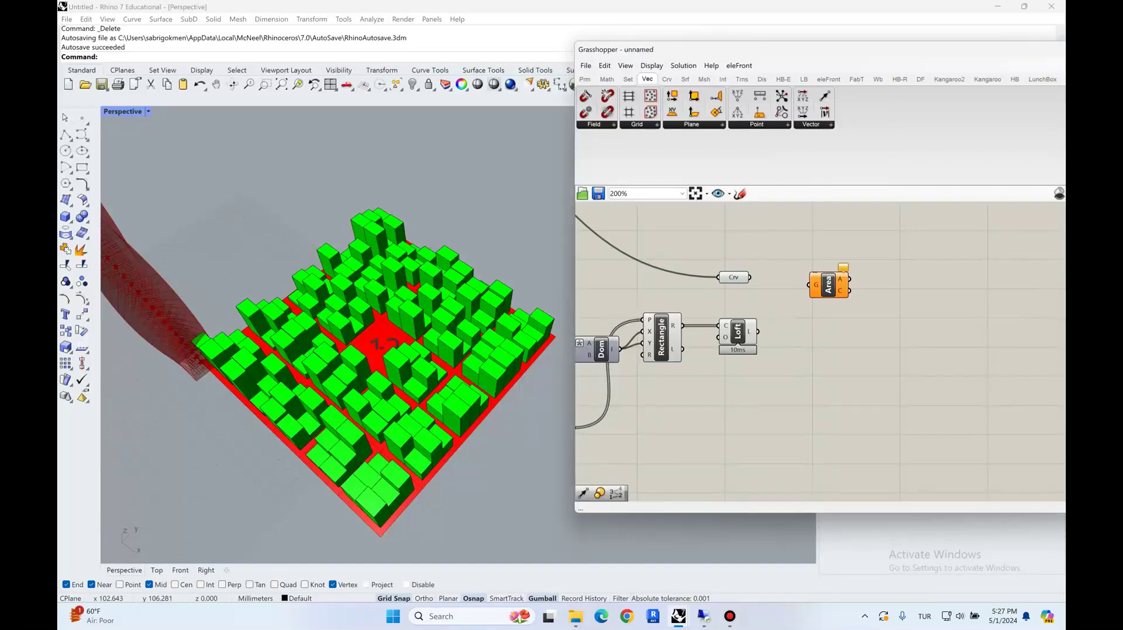
left_click_drag(772, 279, 808, 285)
left_click_drag(838, 290, 824, 282)
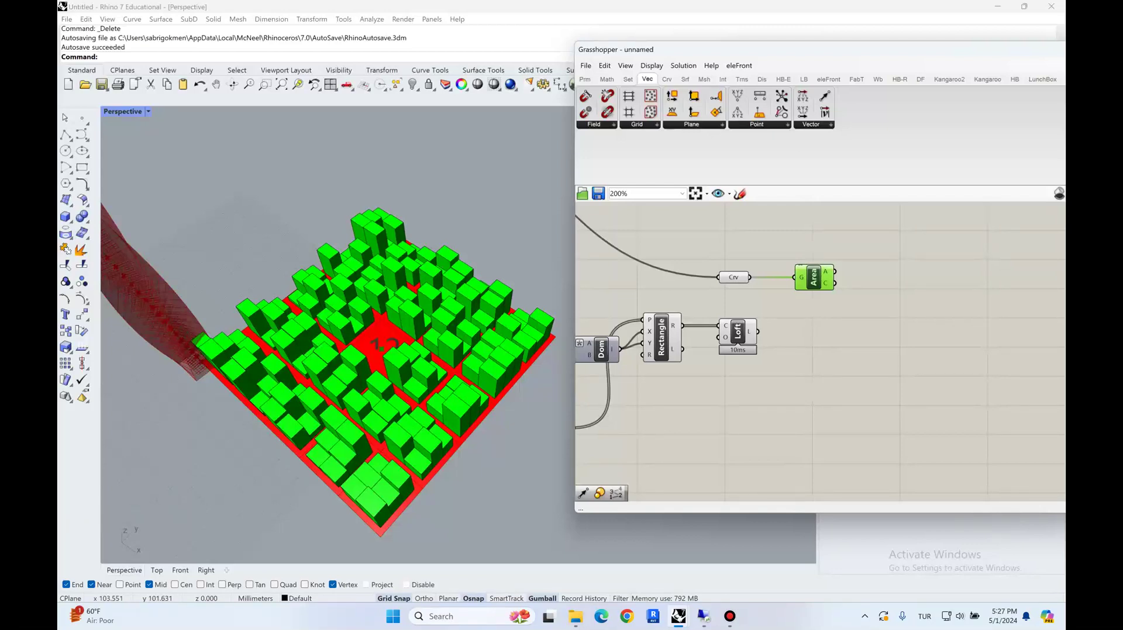
Add a Move component, connecting Loft's output to its G input and Area's centroid output to its T input
double_click(829, 349)
type("move")
left_click(828, 305)
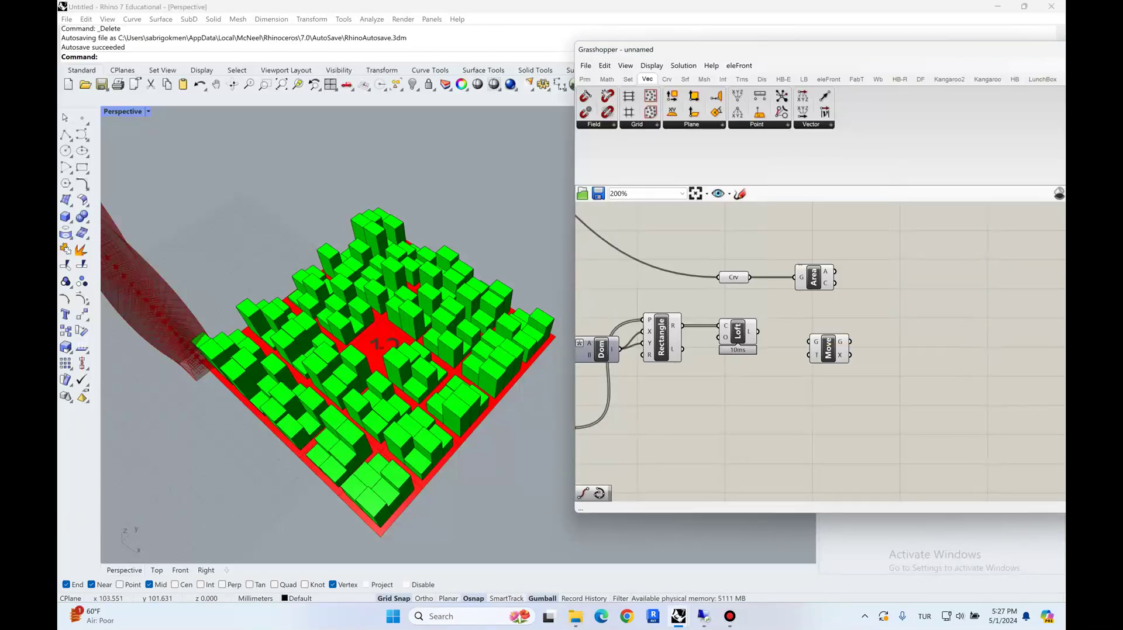
left_click_drag(828, 346, 928, 341)
left_click(737, 333)
left_click_drag(758, 332, 910, 335)
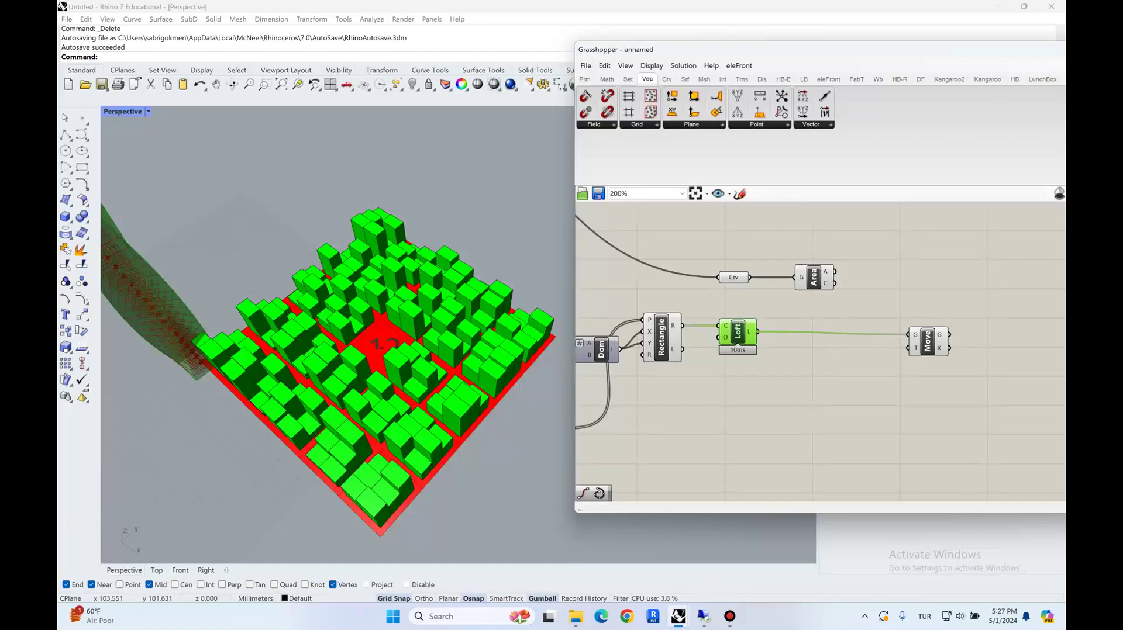
left_click(928, 342)
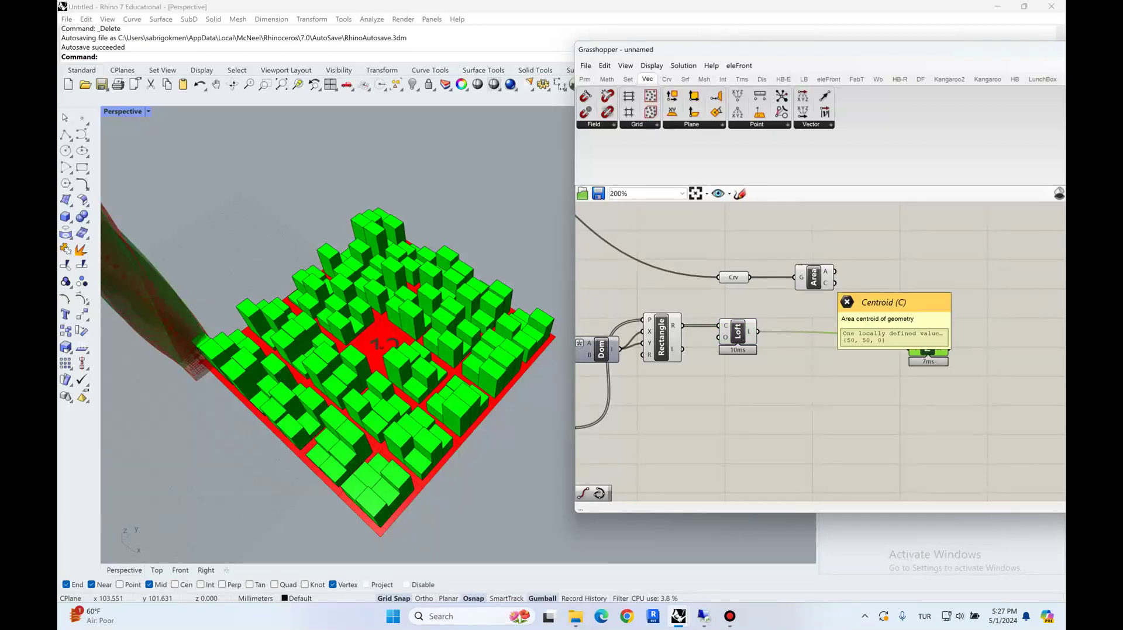
left_click_drag(835, 283, 924, 322)
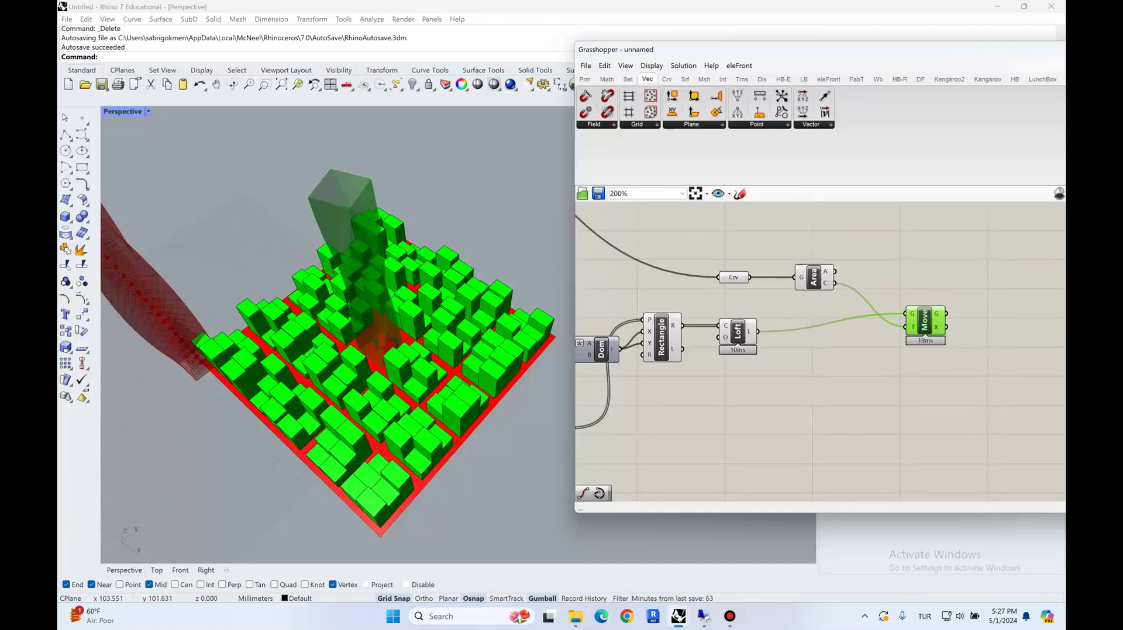
Turn off the preview of the grid and original tower components, excluding Move and the coloured previews, and inspect the tower among the blocks
right_click_drag(403, 403, 316, 281)
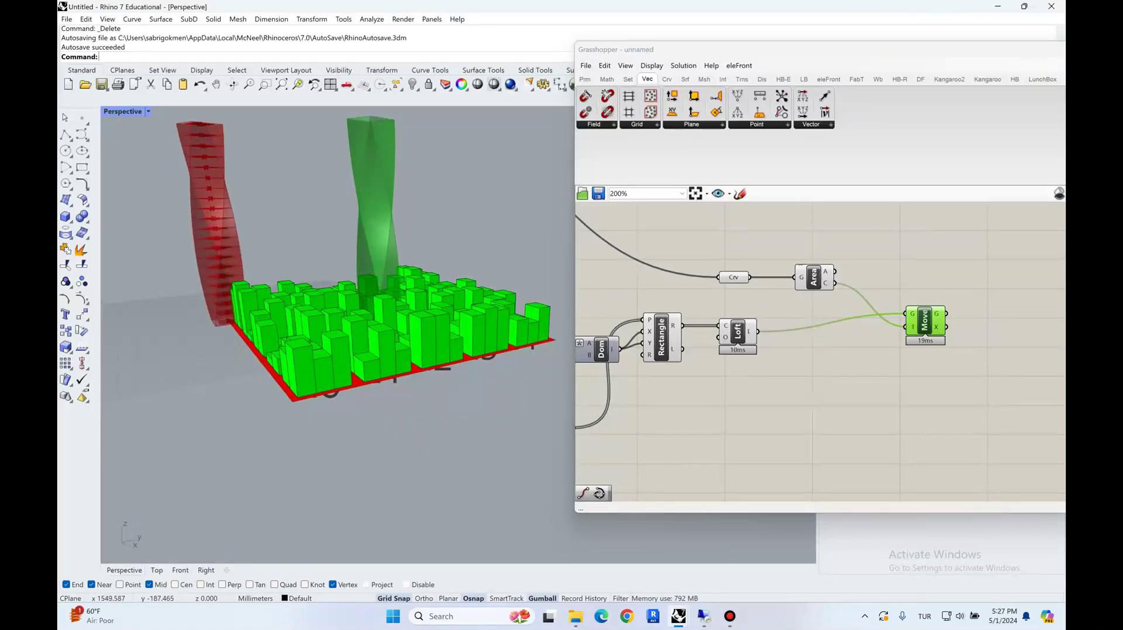
scroll(877, 339, "down", 7)
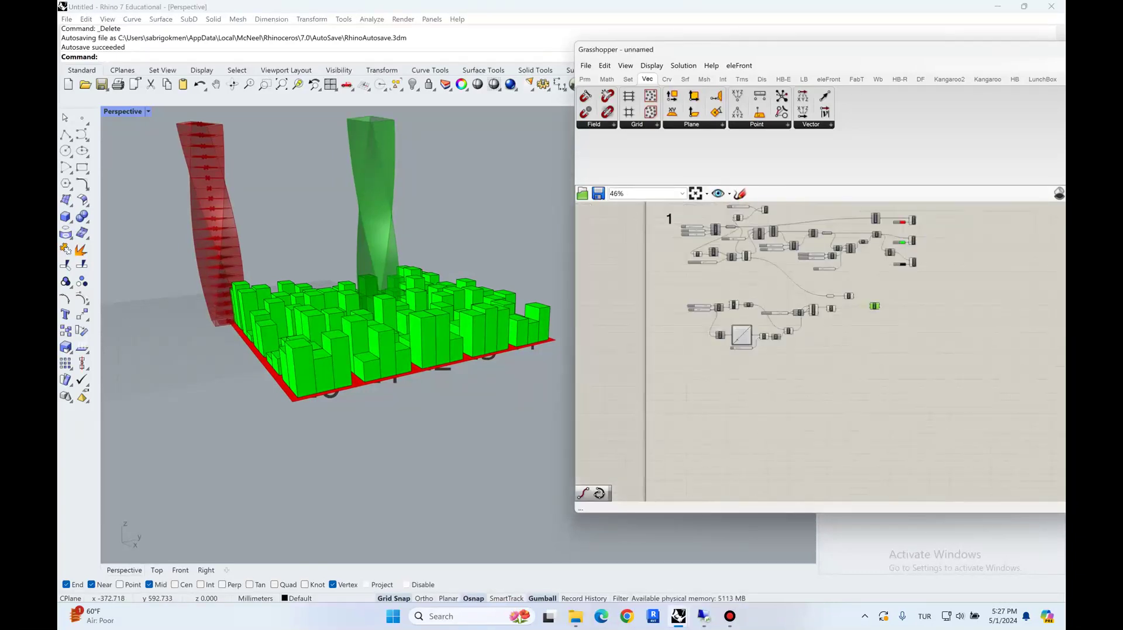
left_click_drag(657, 212, 872, 391)
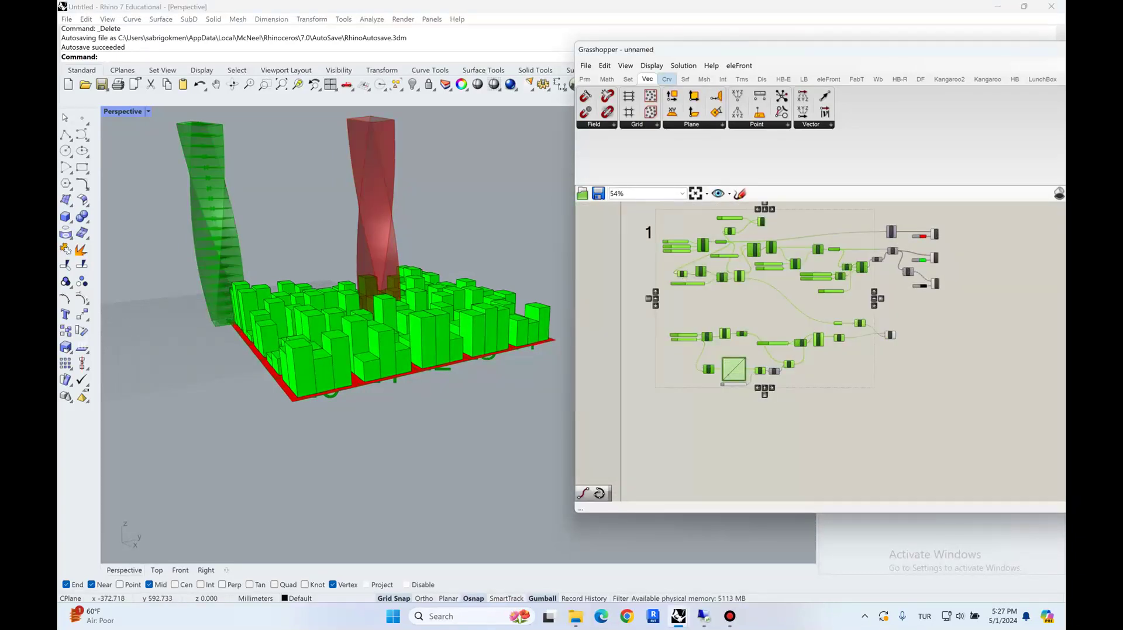
left_click(683, 65)
left_click(720, 215)
left_click(696, 304)
right_click_drag(351, 351, 433, 339)
right_click_drag(281, 292, 263, 315)
right_click_drag(304, 351, 286, 274)
right_click_drag(327, 328, 362, 374)
scroll(375, 287, "up", 3)
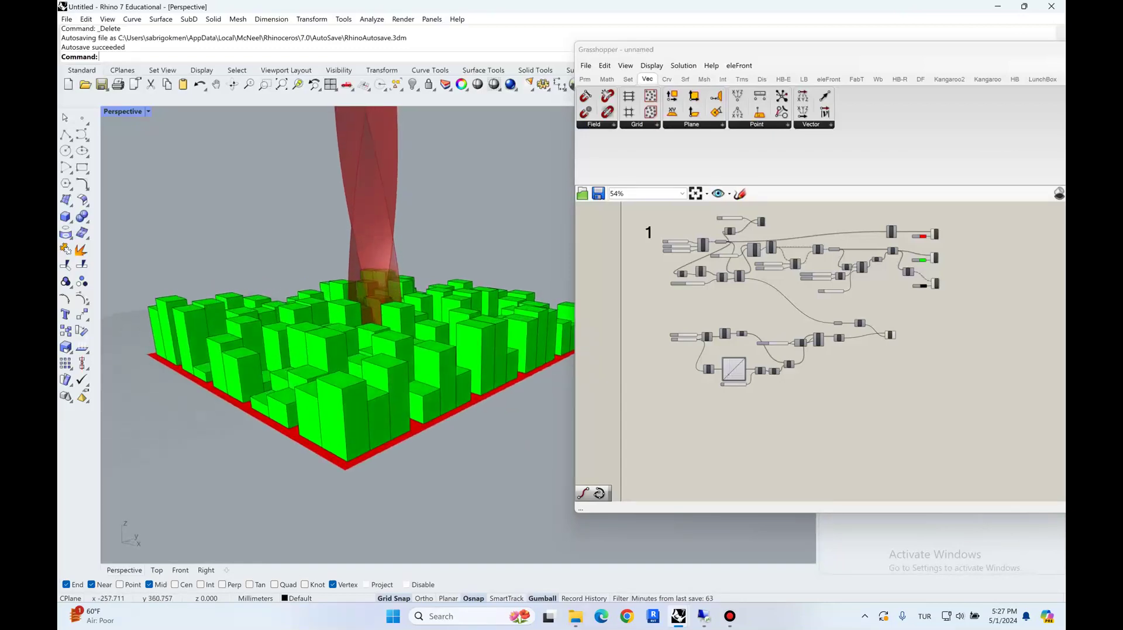
Set the Domain end slider for the random building heights to 15
right_click_drag(761, 304, 761, 325)
scroll(856, 286, "up", 8)
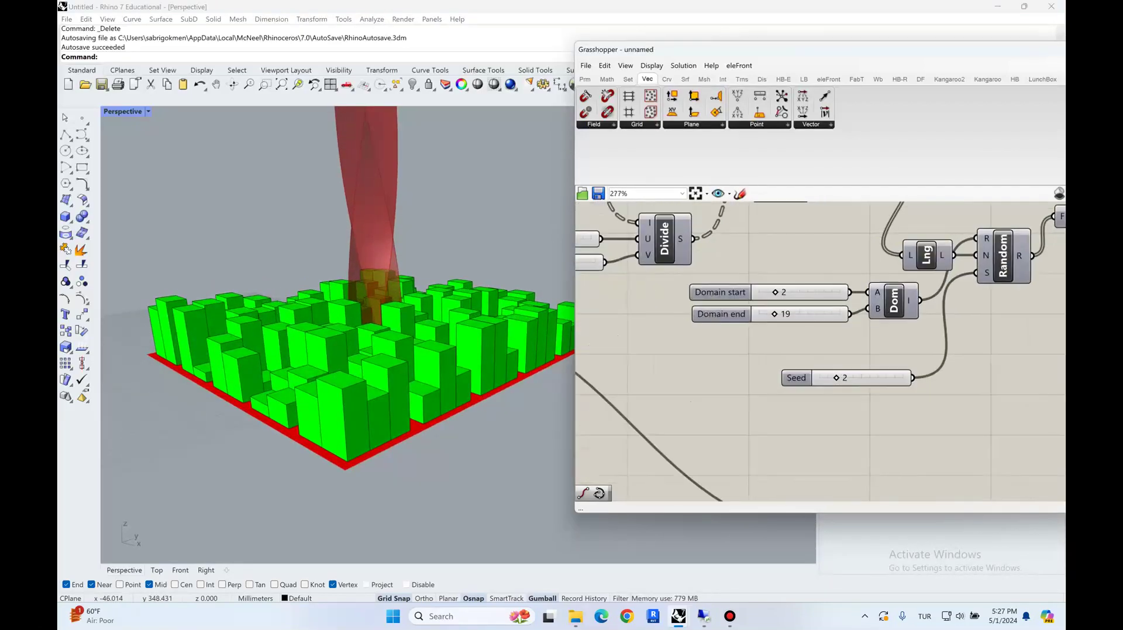
left_click_drag(774, 314, 771, 314)
right_click_drag(350, 351, 272, 372)
Duplicate the green swatch with its Preview component beside Move and connect Move's geometry output to the copied Preview
right_click_drag(877, 327, 804, 310)
scroll(804, 311, "down", 3)
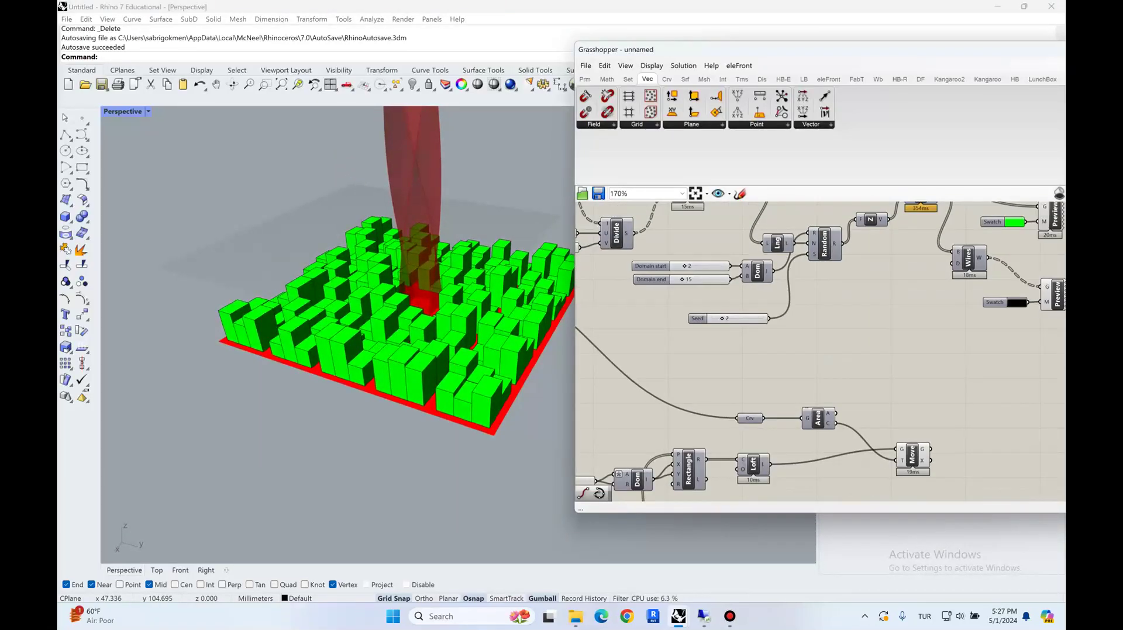
right_click_drag(877, 351, 705, 356)
left_click_drag(835, 254, 811, 453)
key("ctrl+c")
key("ctrl+v")
left_click(729, 435)
right_click_drag(729, 435, 717, 397)
scroll(717, 397, "up", 2)
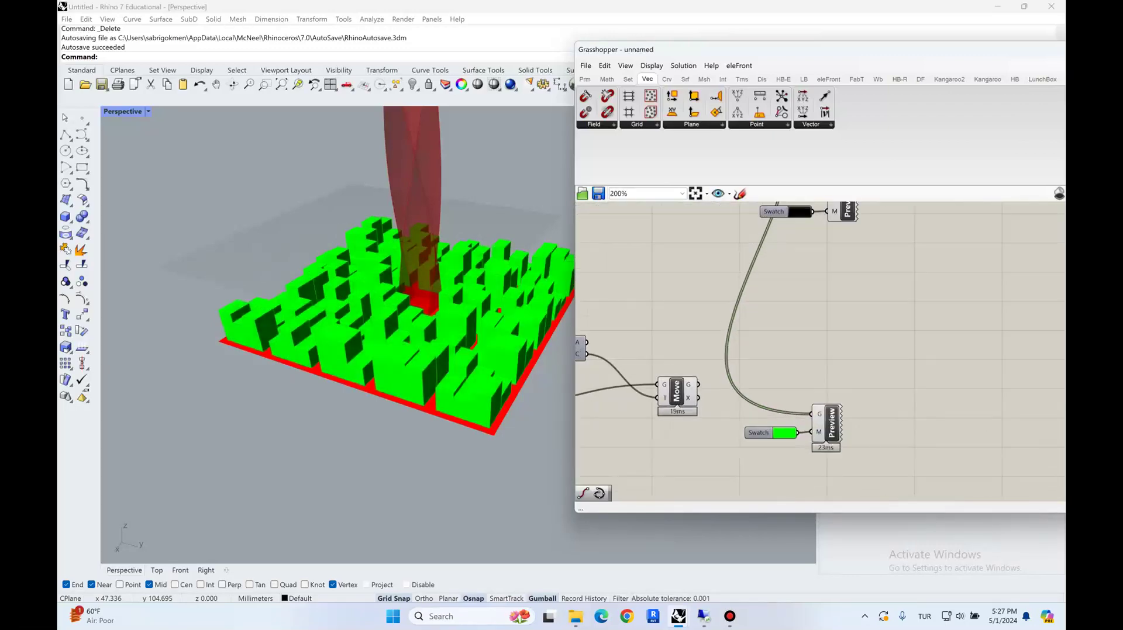
left_click_drag(698, 384, 811, 414)
Recolour the copied swatch for the moved tower to blue and turn off the Move component's own preview
left_click(784, 432)
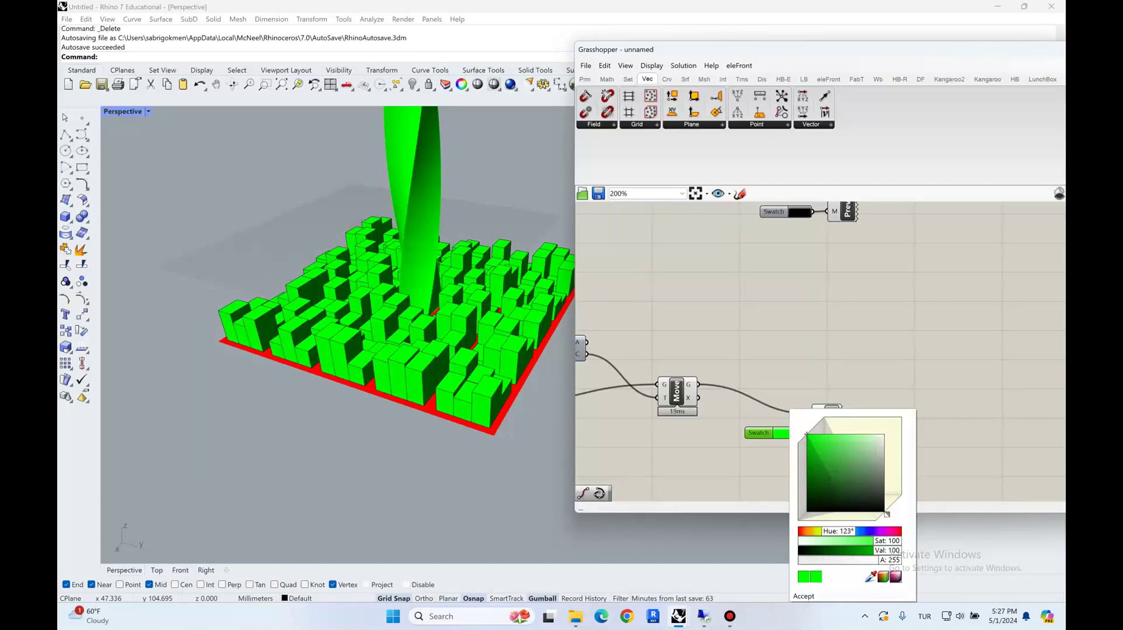
left_click_drag(833, 531, 869, 531)
left_click(803, 596)
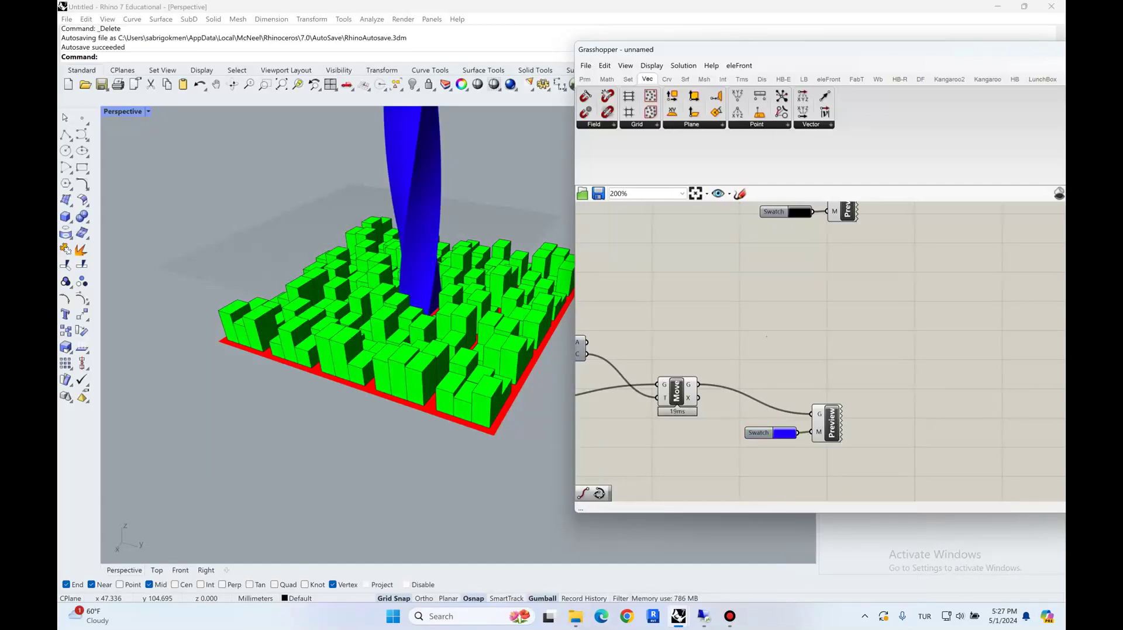
right_click_drag(766, 337, 818, 331)
left_click(729, 383)
key("ctrl+q")
Set the Domain slider feeding the tower's vertical Range to 60
right_click_drag(445, 451, 451, 415)
right_click_drag(661, 292, 1018, 279)
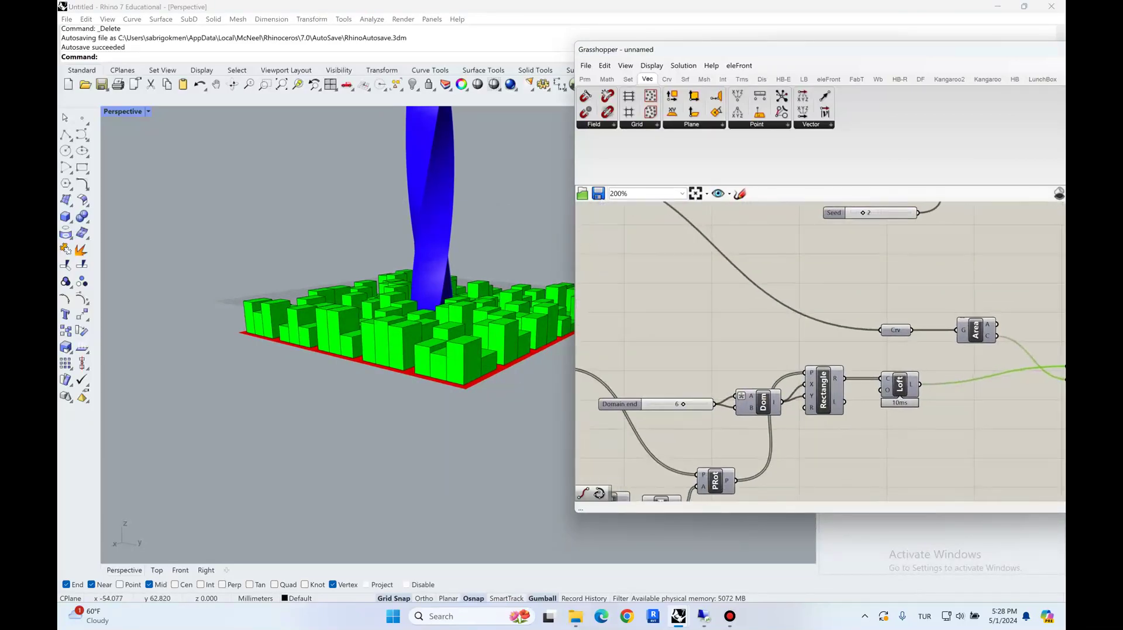
scroll(789, 332, "down", 5)
scroll(642, 348, "up", 5)
double_click(646, 342)
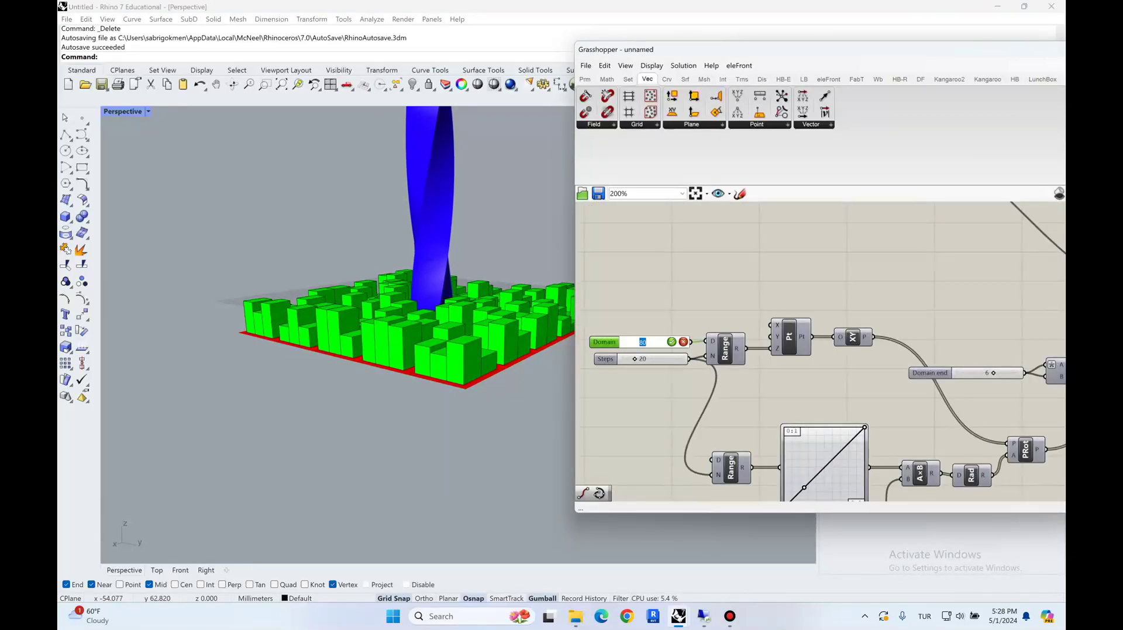
type("60")
key("Return")
Frame the blue tower close up among the blocks and export the view as the input image
right_click_drag(445, 410, 451, 323)
scroll(727, 332, "down", 10)
scroll(453, 216, "up", 6)
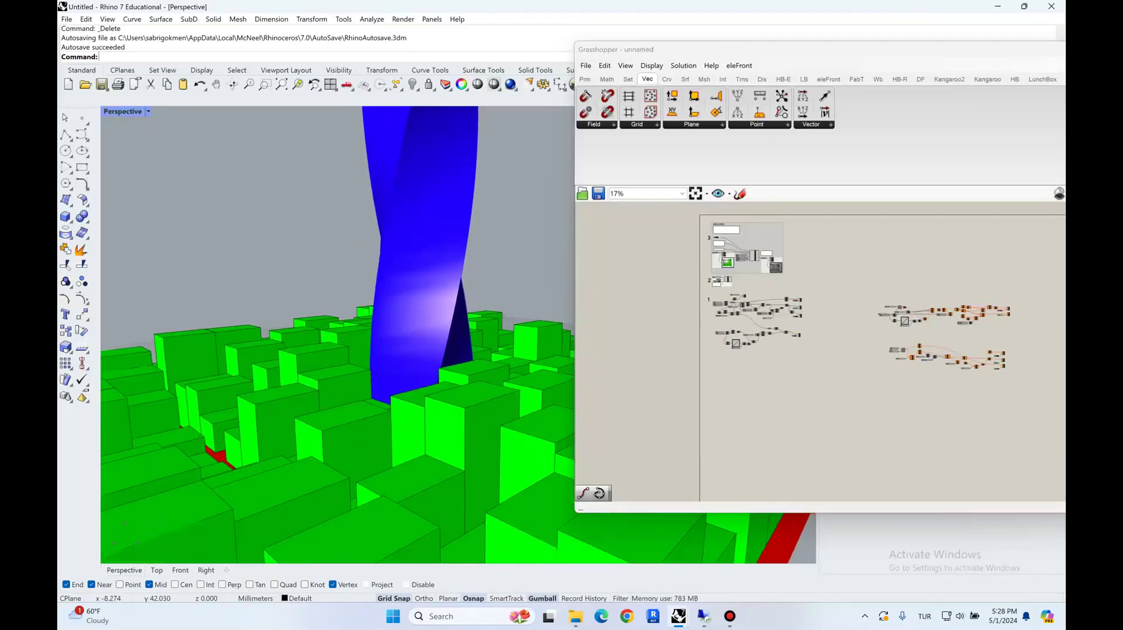
right_click_drag(830, 374, 839, 409)
scroll(728, 314, "up", 10)
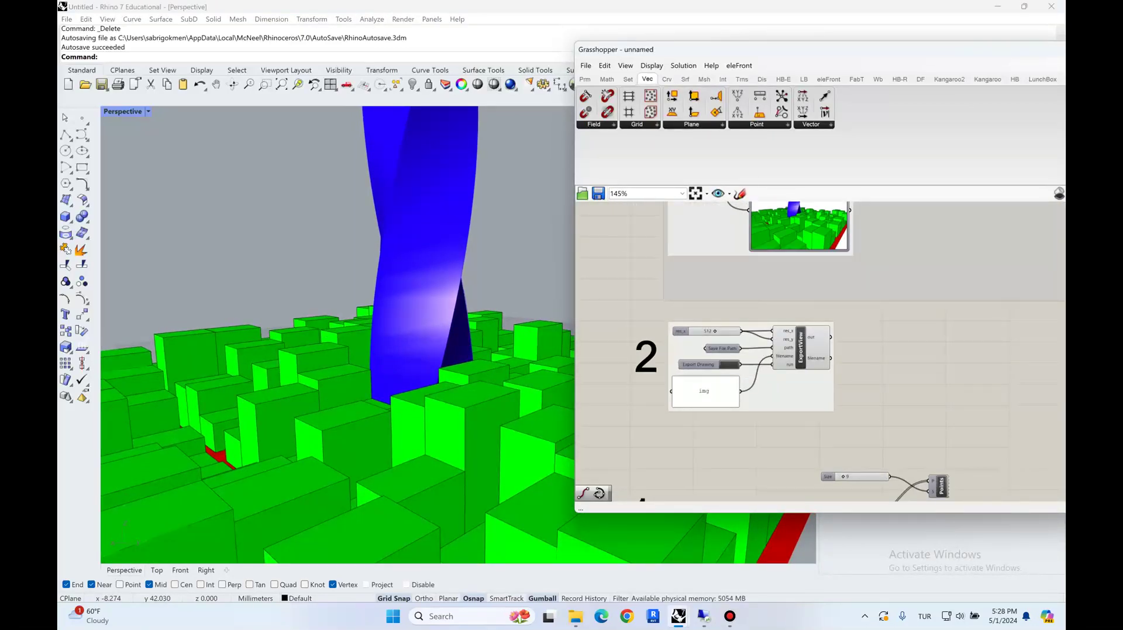
Replace the image generation prompt with "parametric tower within an urban context"
right_click_drag(891, 280, 881, 386)
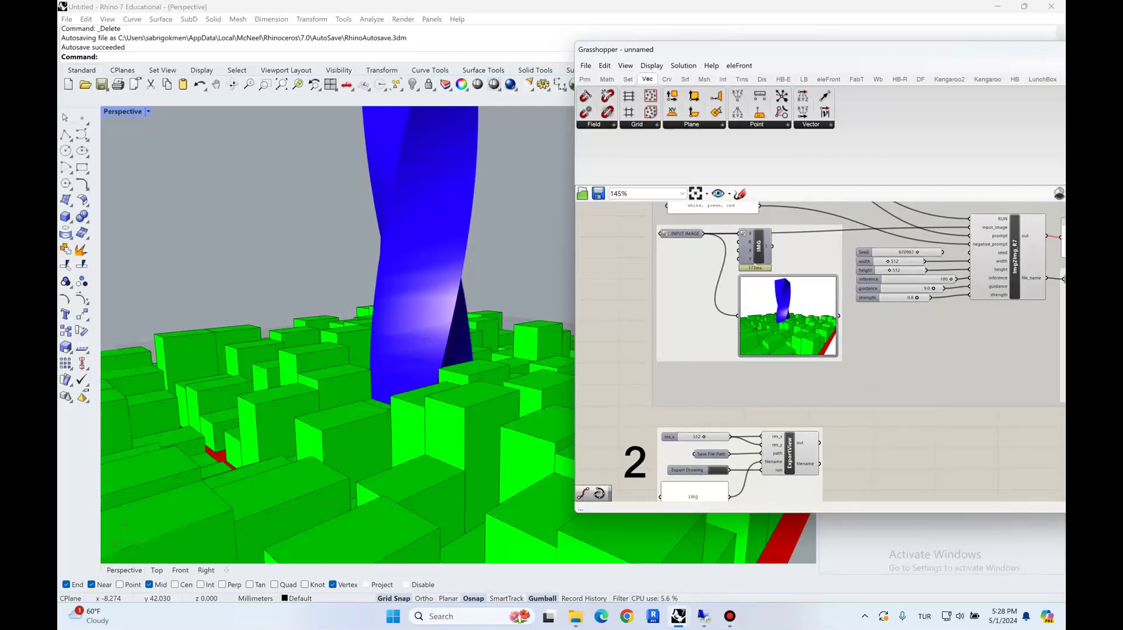
right_click_drag(878, 316, 820, 440)
double_click(655, 282)
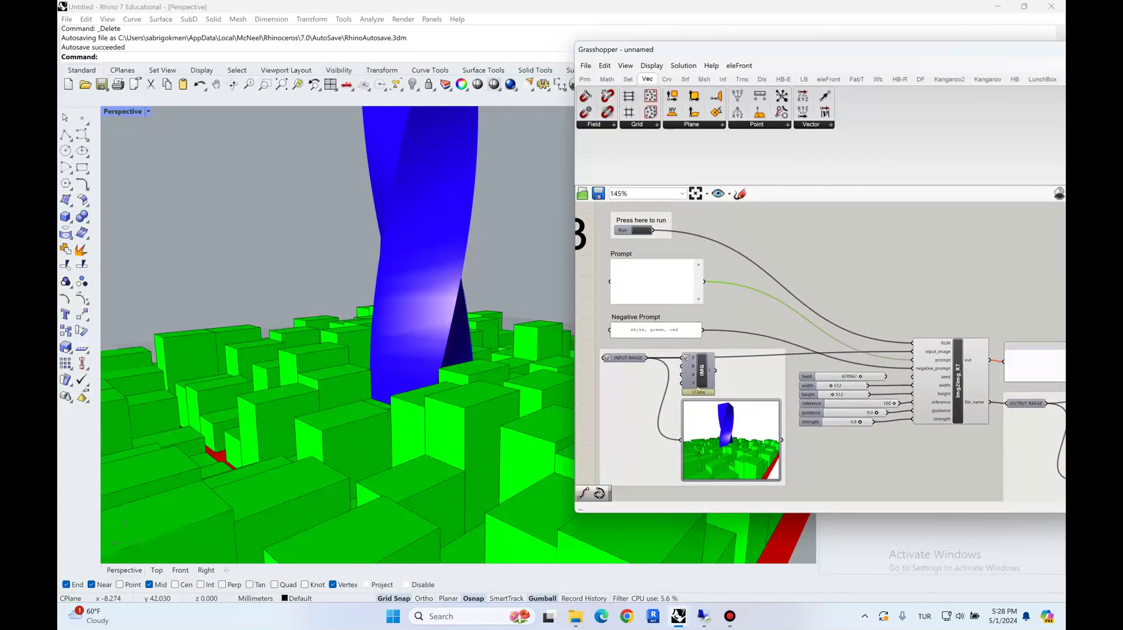
key("ctrl+v")
type("param")
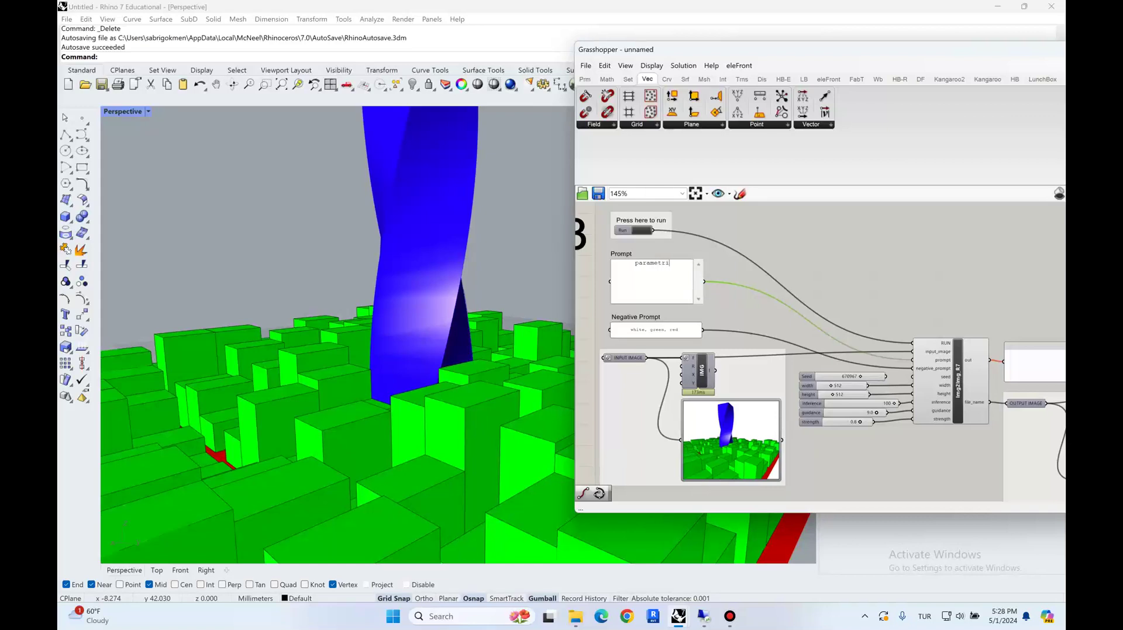
type("etric tower within an urban context")
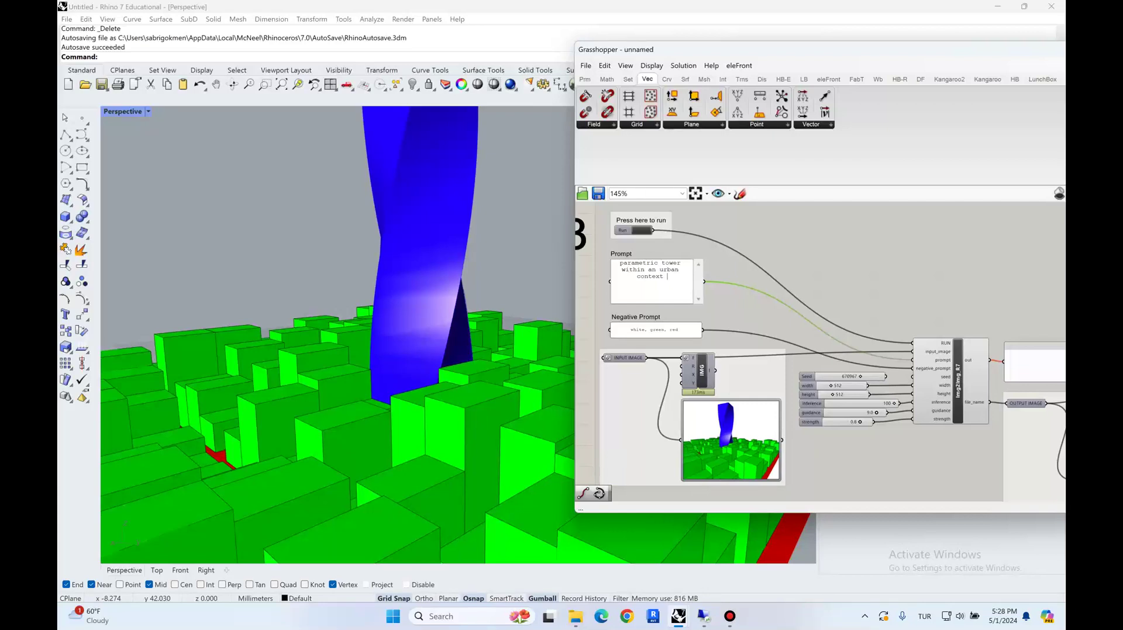
left_click(603, 257)
Run the Img2Img generation with the new prompt and inspect the output image up close
scroll(609, 257, "down", 1)
right_click_drag(760, 281, 716, 265)
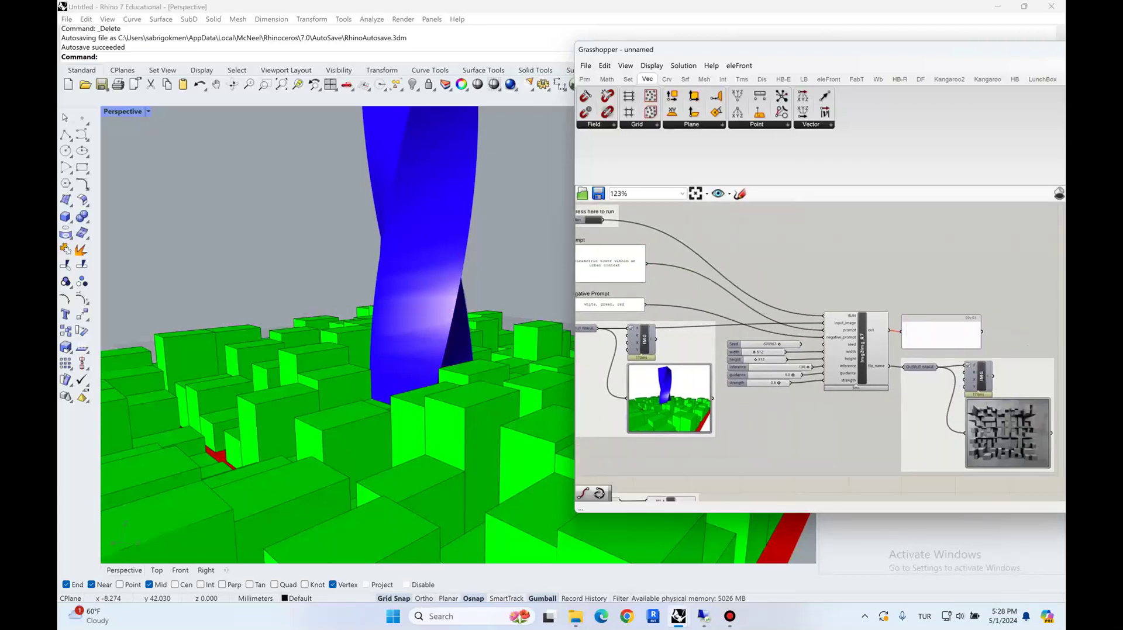
right_click_drag(1027, 345, 1042, 344)
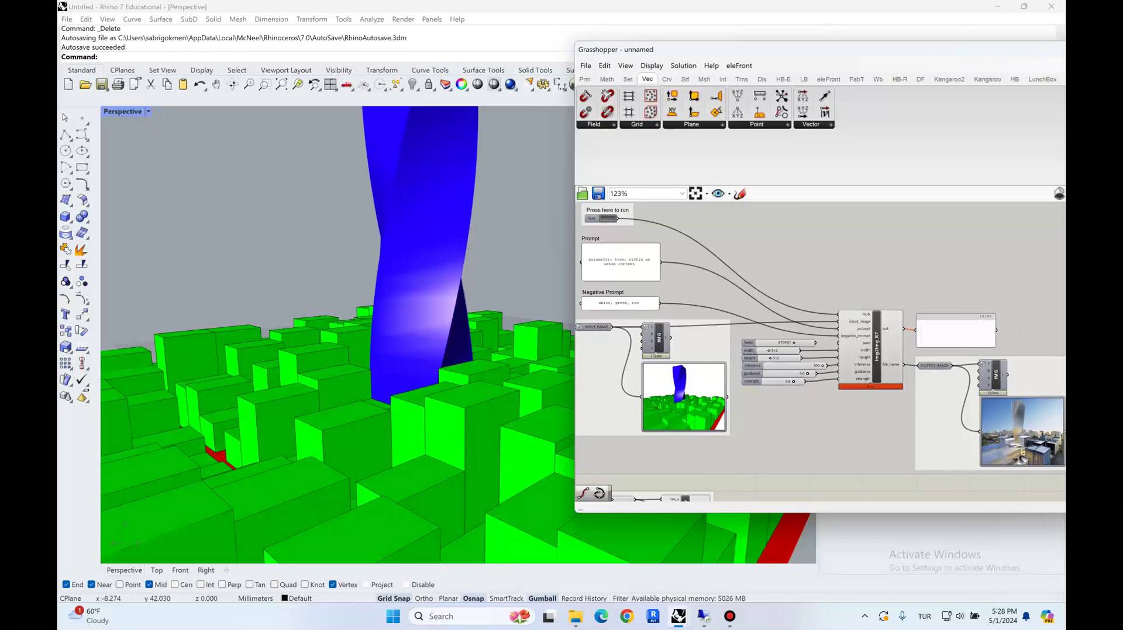
left_click(695, 193)
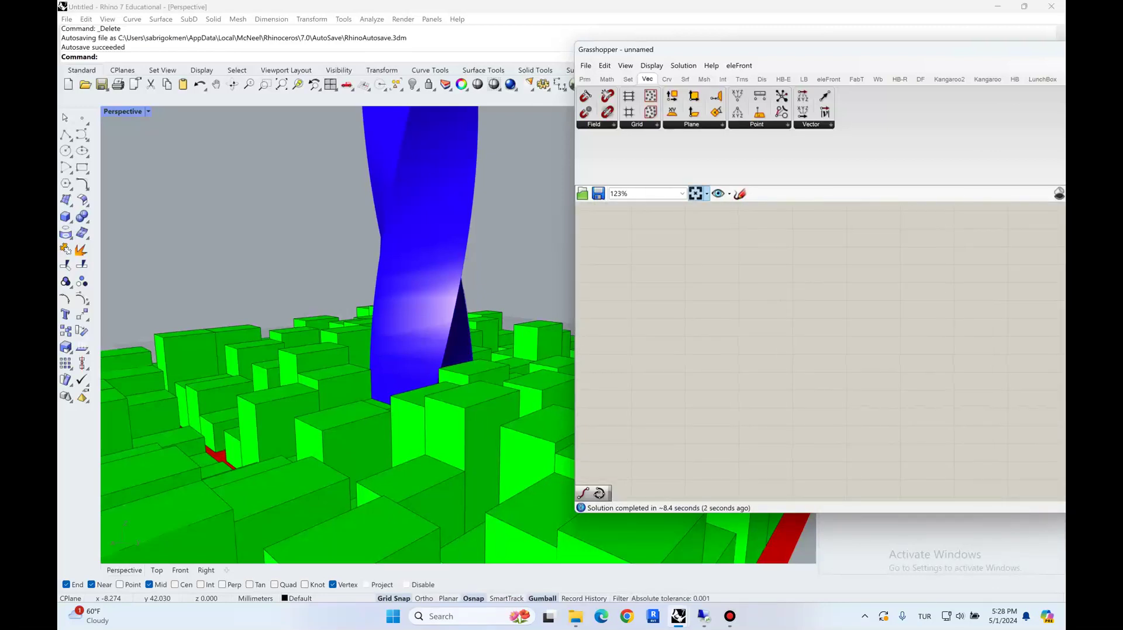
scroll(790, 305, "up", 12)
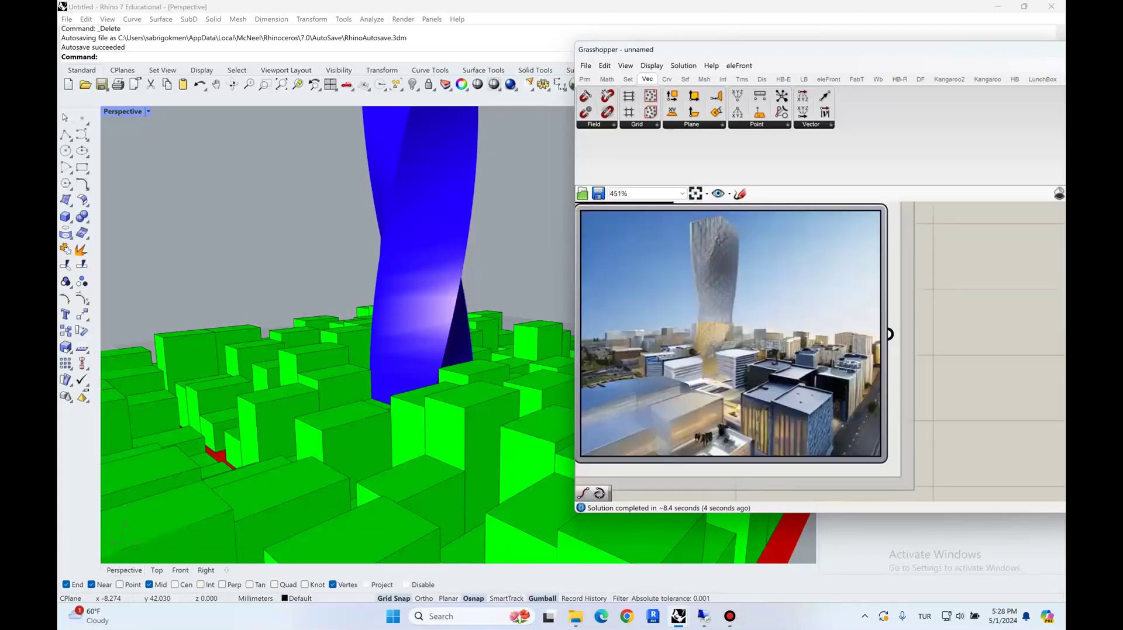
right_click_drag(791, 306, 860, 313)
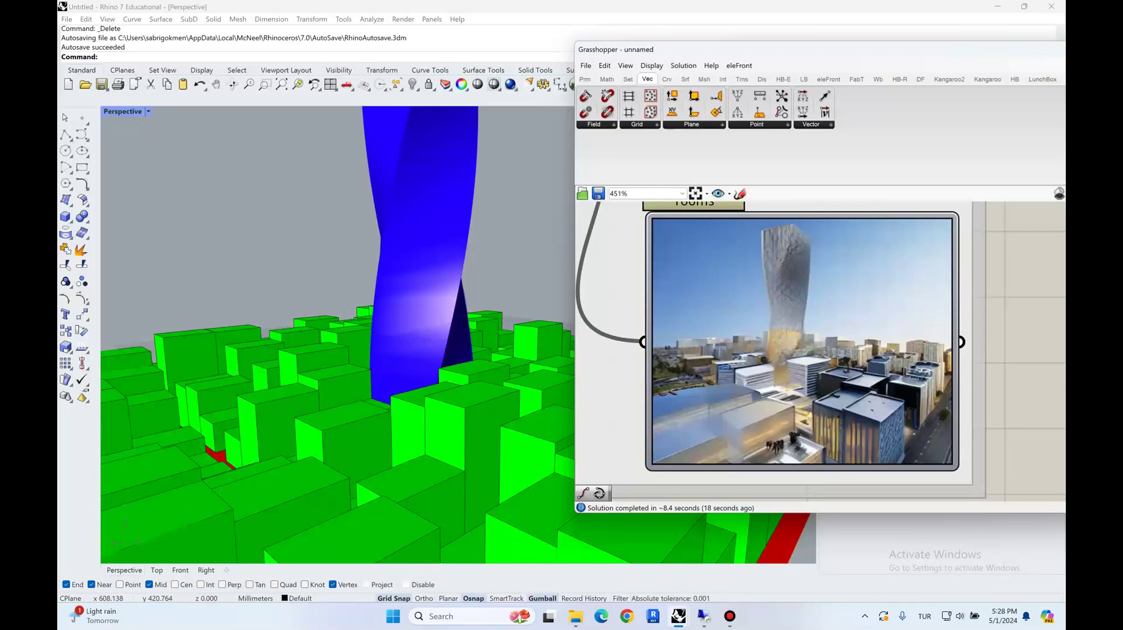
Duplicate the Wires component with its black swatch and Preview beside Move, feeding Move's geometry output into the copied Wires
scroll(786, 319, "down", 10)
right_click_drag(785, 319, 808, 230)
scroll(909, 463, "up", 3)
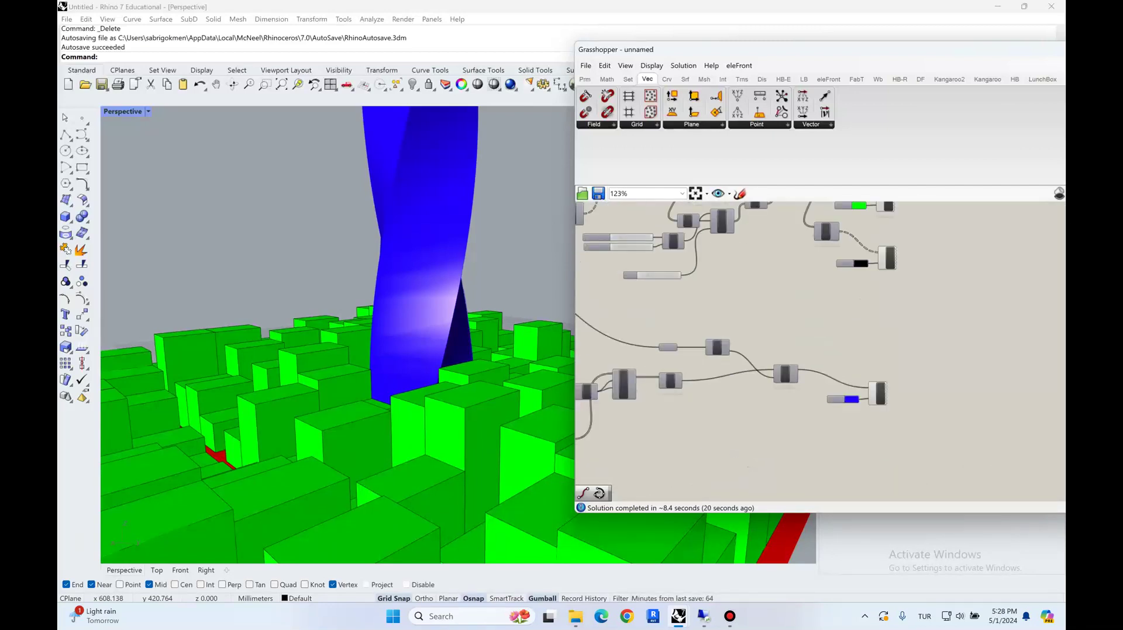
left_click_drag(807, 230, 758, 439)
left_click(765, 410)
right_click_drag(759, 439, 754, 418)
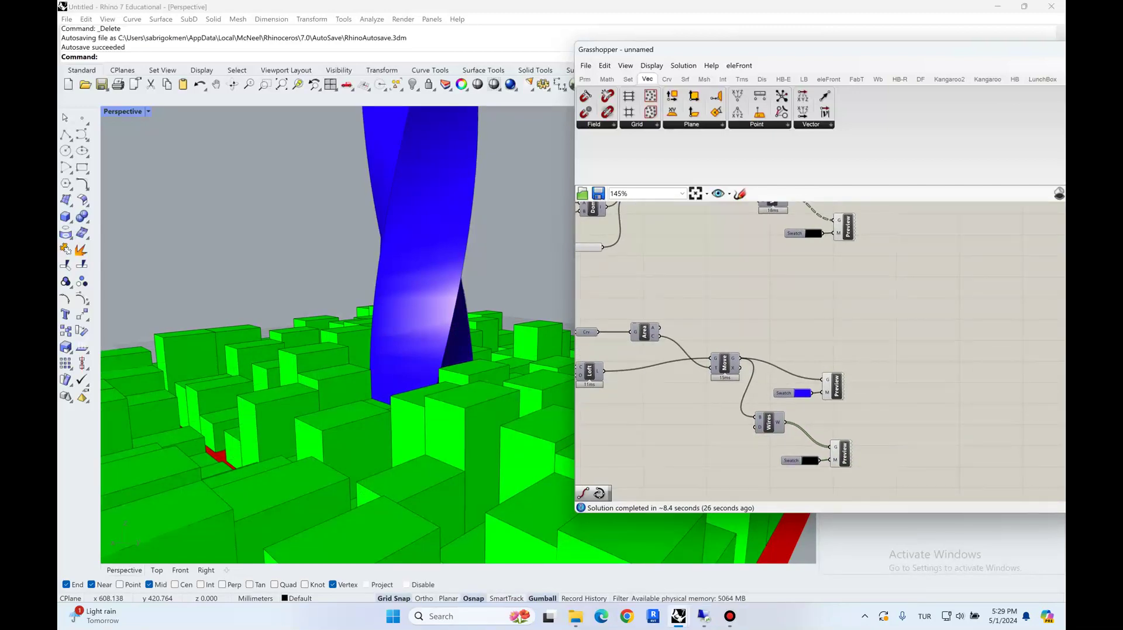
Recolour the copied black swatch for the tower's wires to red
left_click(810, 461)
left_click(825, 573)
left_click(760, 468)
Increase the B multiplier slider below the graph mapper to twist the tower more, and view it from a lower angle
scroll(818, 350, "down", 6)
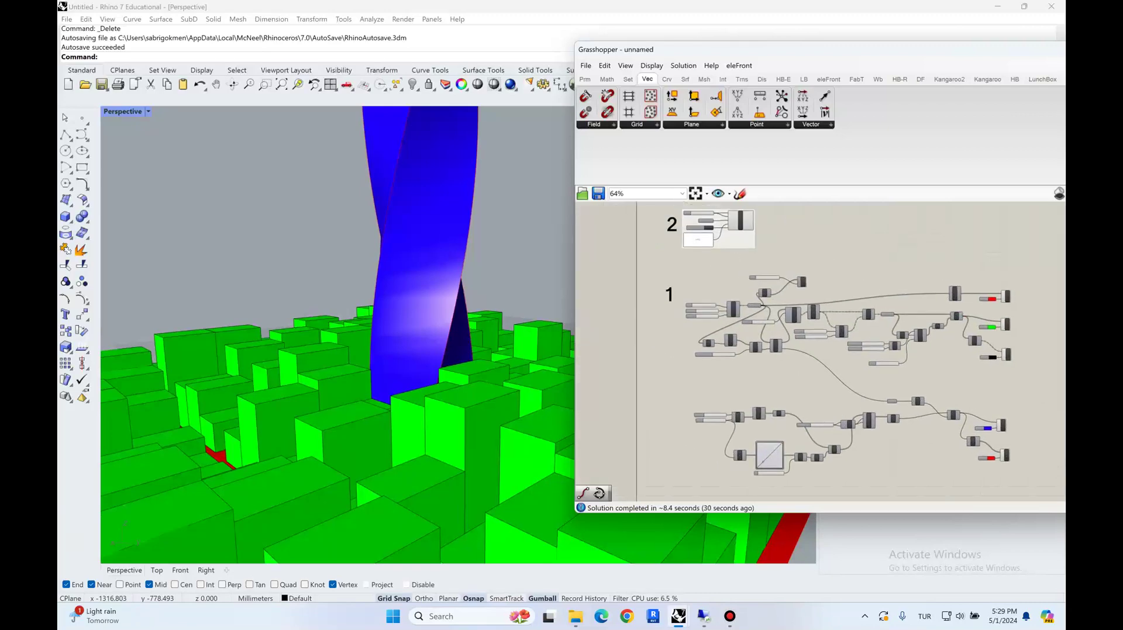
scroll(818, 350, "up", 5)
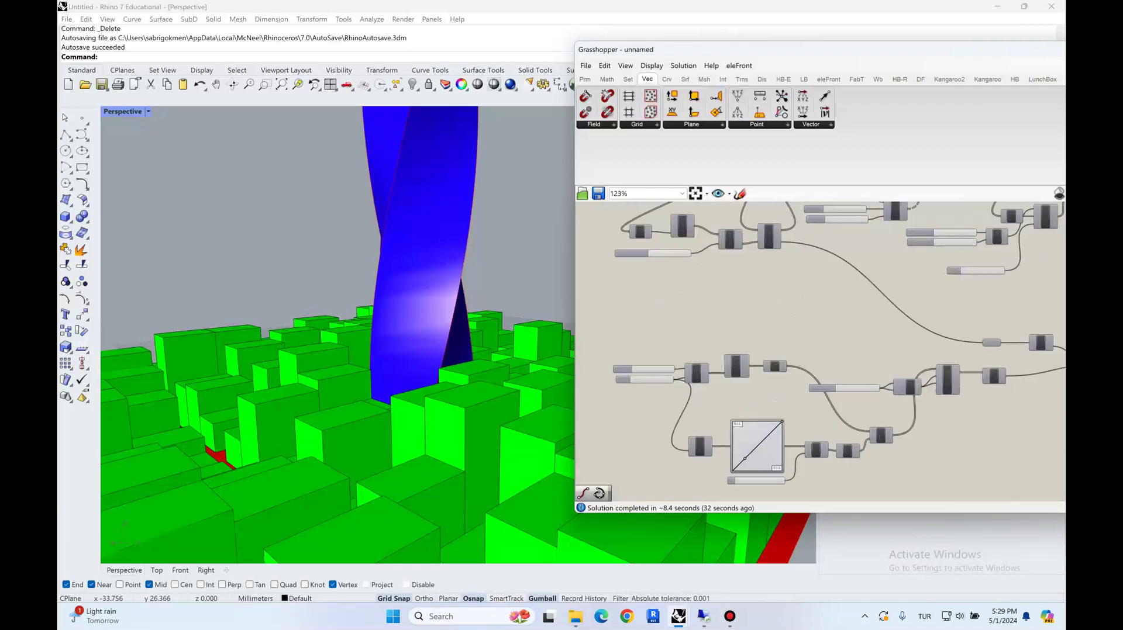
scroll(758, 414, "up", 3)
left_click_drag(738, 427, 740, 426)
right_click_drag(410, 258, 414, 233)
Export the low-angle view of the more twisted tower as the new input image
right_click_drag(612, 219, 806, 498)
scroll(614, 467, "down", 7)
scroll(699, 303, "up", 5)
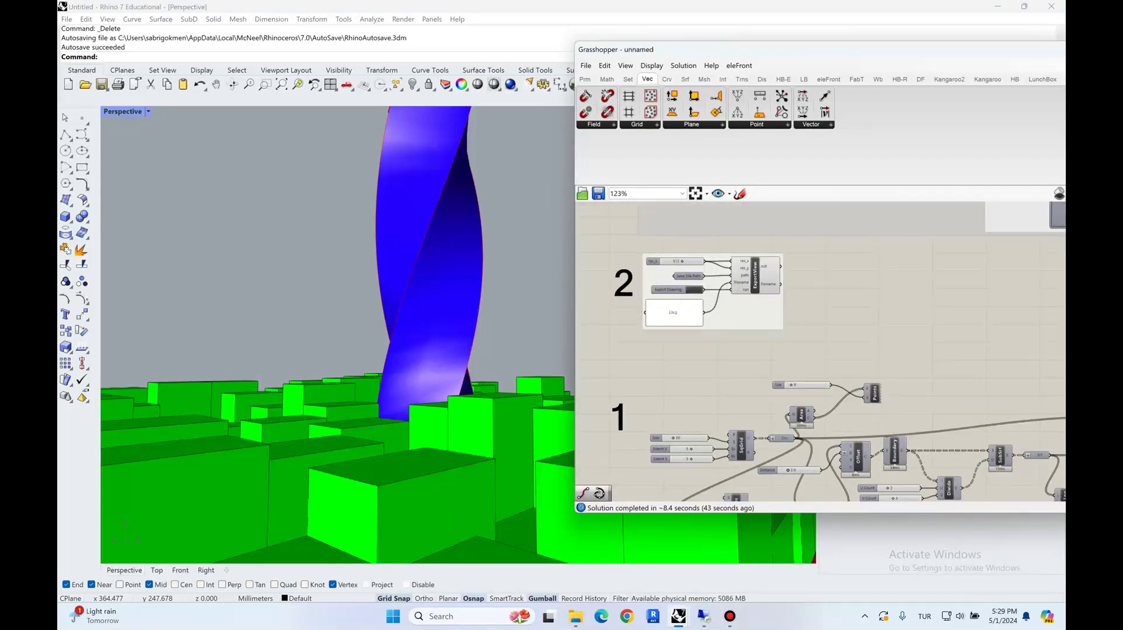
right_click_drag(751, 228, 763, 380)
scroll(772, 297, "down", 2)
scroll(766, 292, "up", 4)
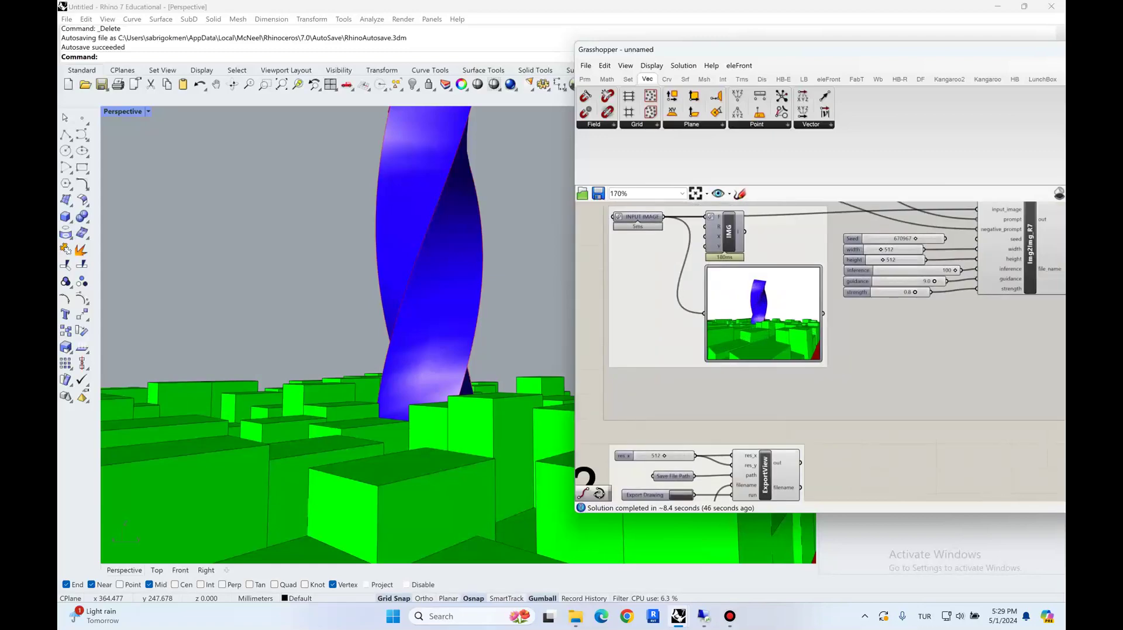
Rerun the Img2Img generation on the low-angle view and inspect the resulting image
scroll(748, 342, "down", 4)
right_click_drag(758, 263, 720, 333)
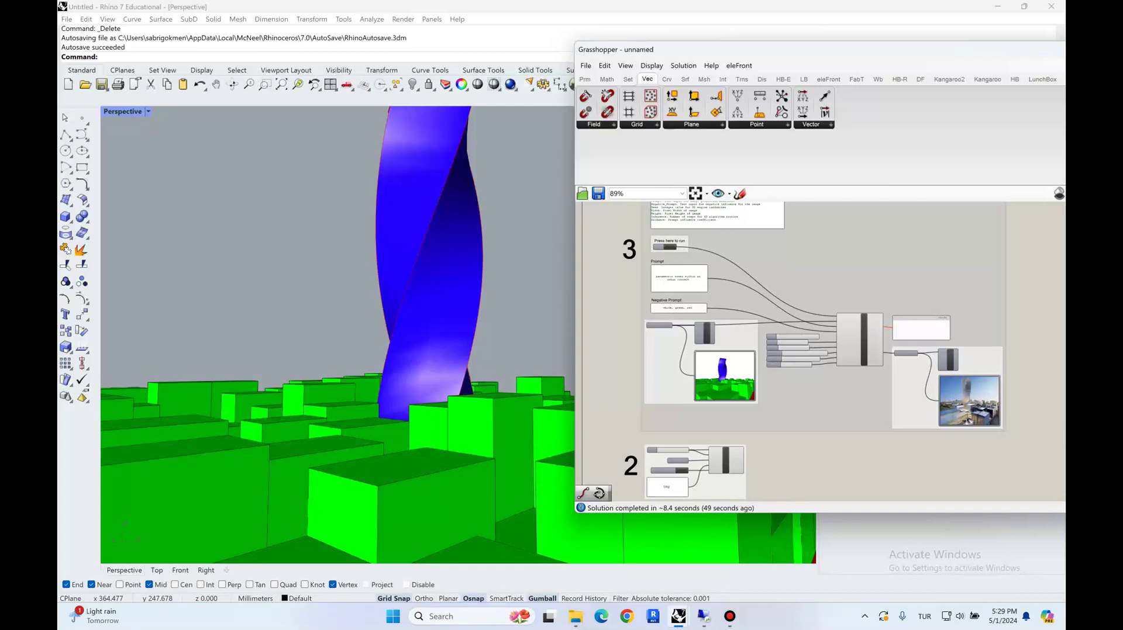
right_click_drag(986, 403, 868, 368)
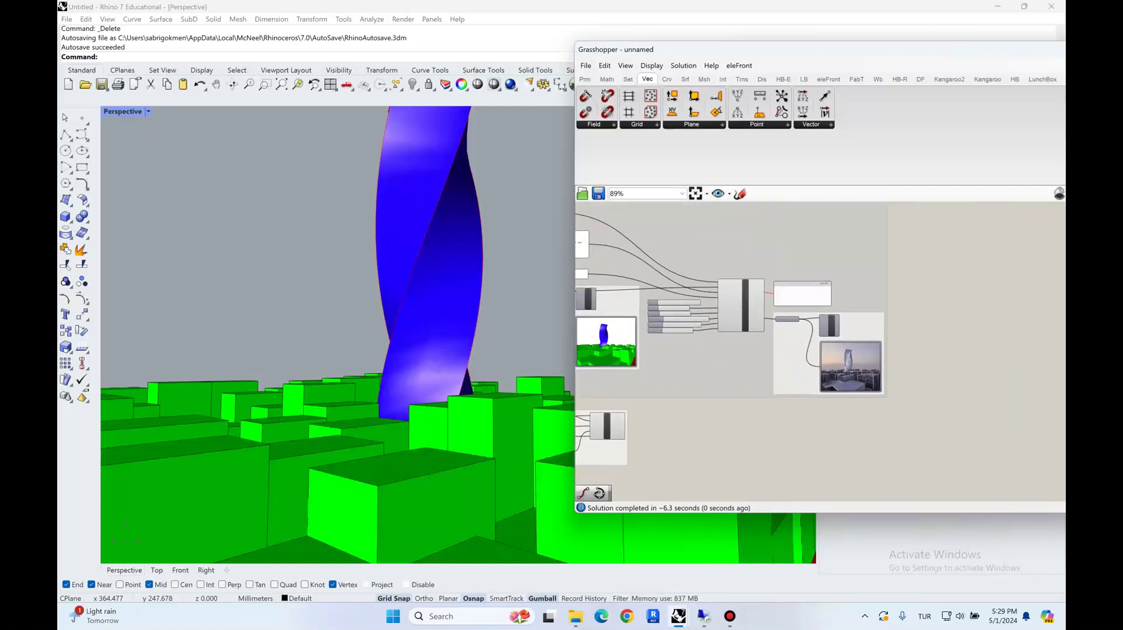
scroll(868, 369, "up", 5)
scroll(855, 378, "up", 3)
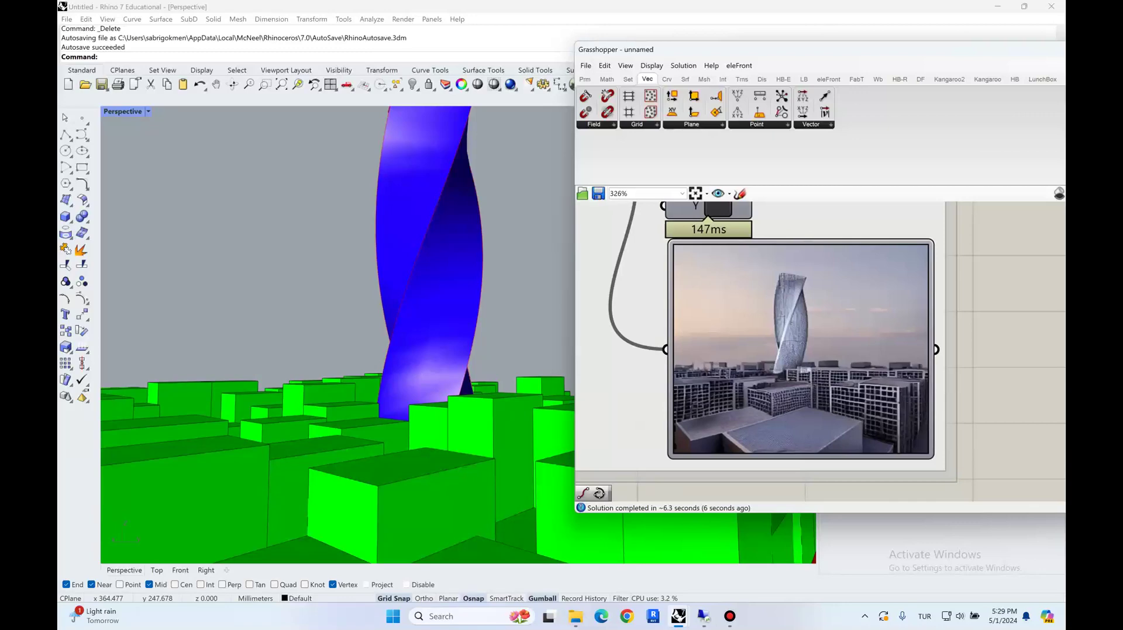
scroll(1009, 347, "down", 5)
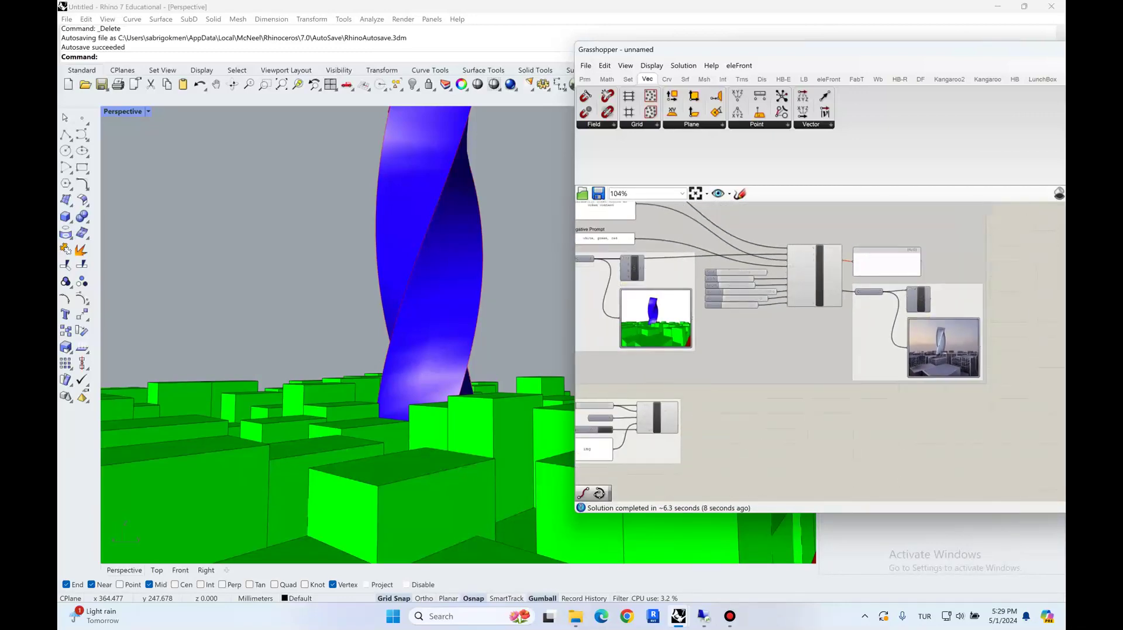
scroll(690, 380, "up", 2)
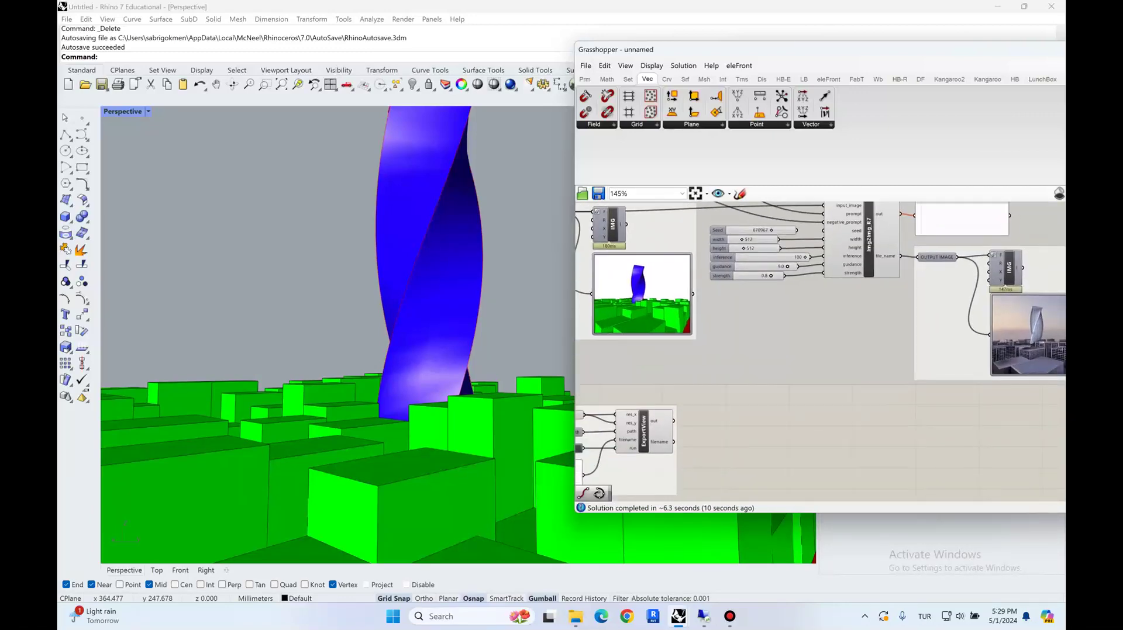
Set the tower's B rotation multiplier slider to 76
scroll(780, 310, "down", 4)
right_click_drag(777, 444, 714, 231)
scroll(673, 393, "up", 2)
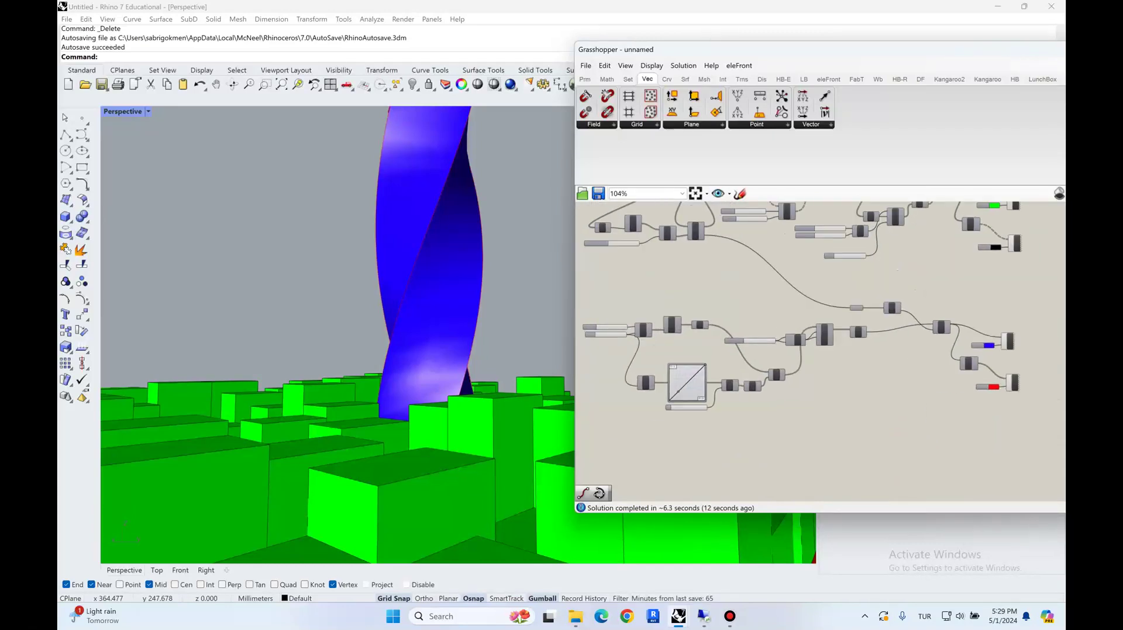
scroll(679, 391, "up", 5)
left_click_drag(666, 459, 658, 459)
scroll(692, 300, "down", 2)
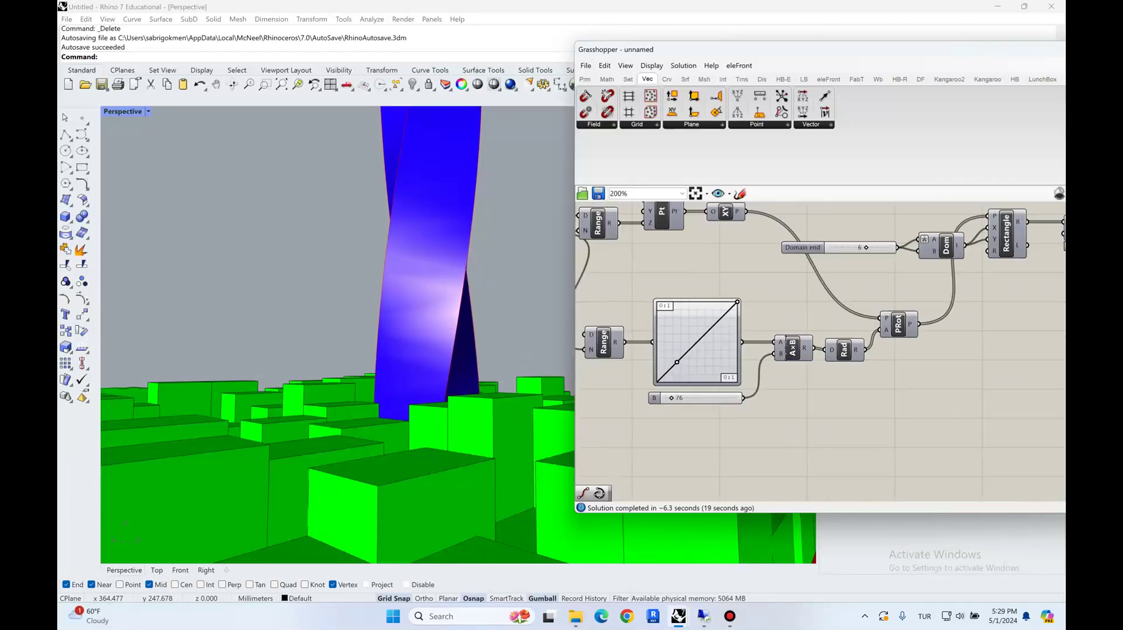
Set the random building heights' Domain end slider to 14 and the Seed slider to 5
right_click_drag(653, 260, 727, 365)
scroll(726, 366, "down", 3)
right_click_drag(1017, 374, 661, 351)
scroll(819, 351, "up", 3)
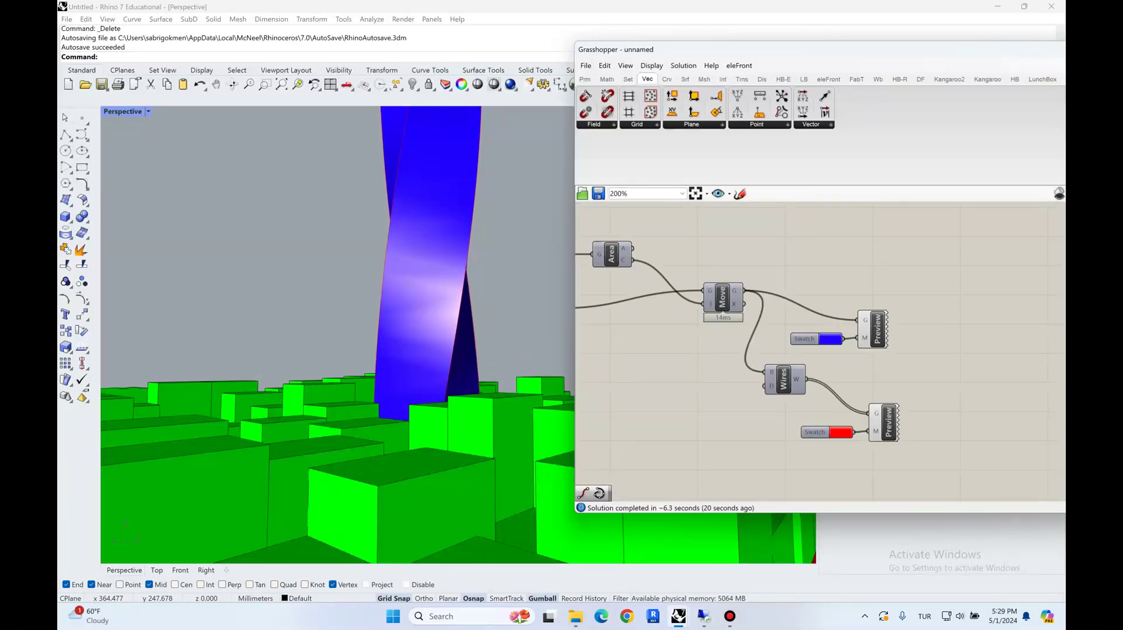
scroll(902, 403, "down", 5)
right_click_drag(902, 403, 1056, 401)
scroll(1056, 401, "up", 2)
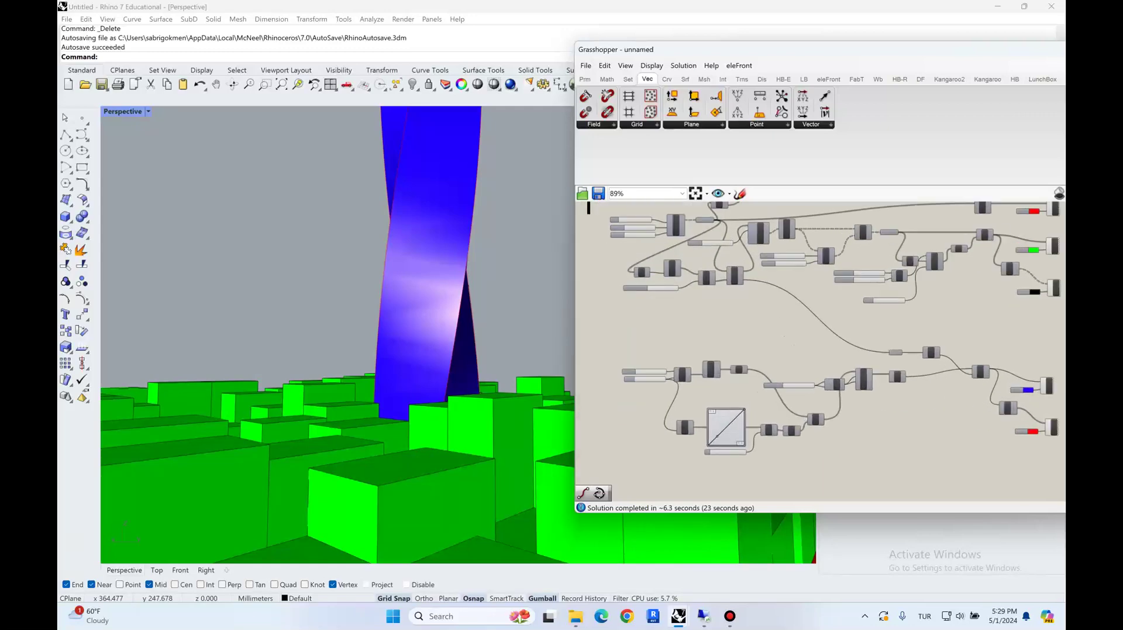
scroll(880, 212, "up", 4)
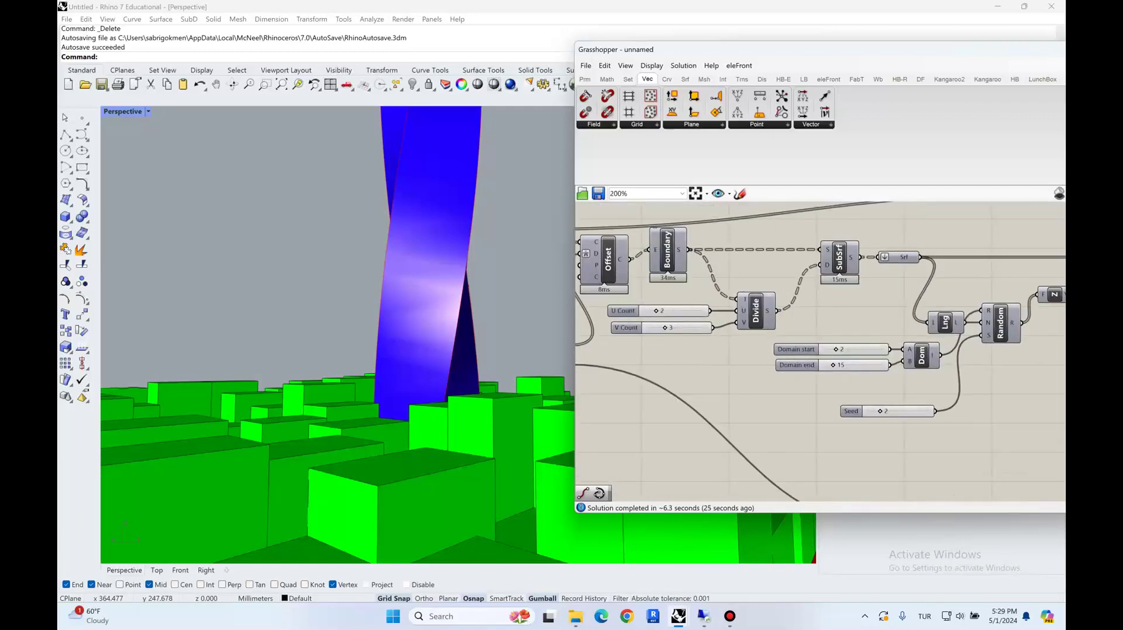
left_click_drag(832, 365, 832, 365)
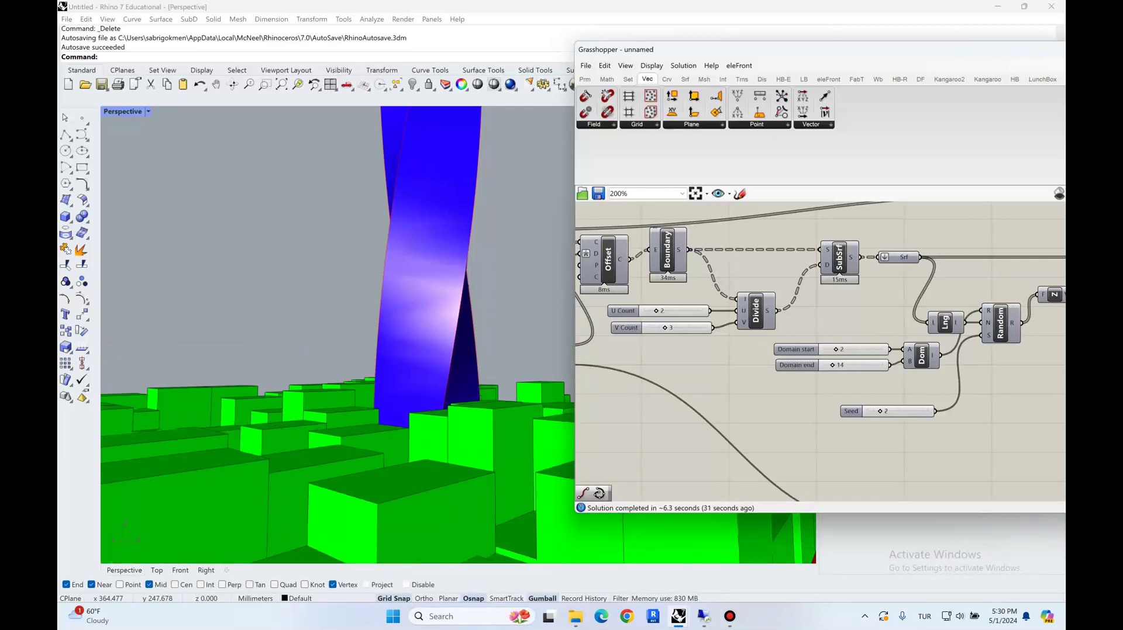
left_click_drag(879, 411, 898, 411)
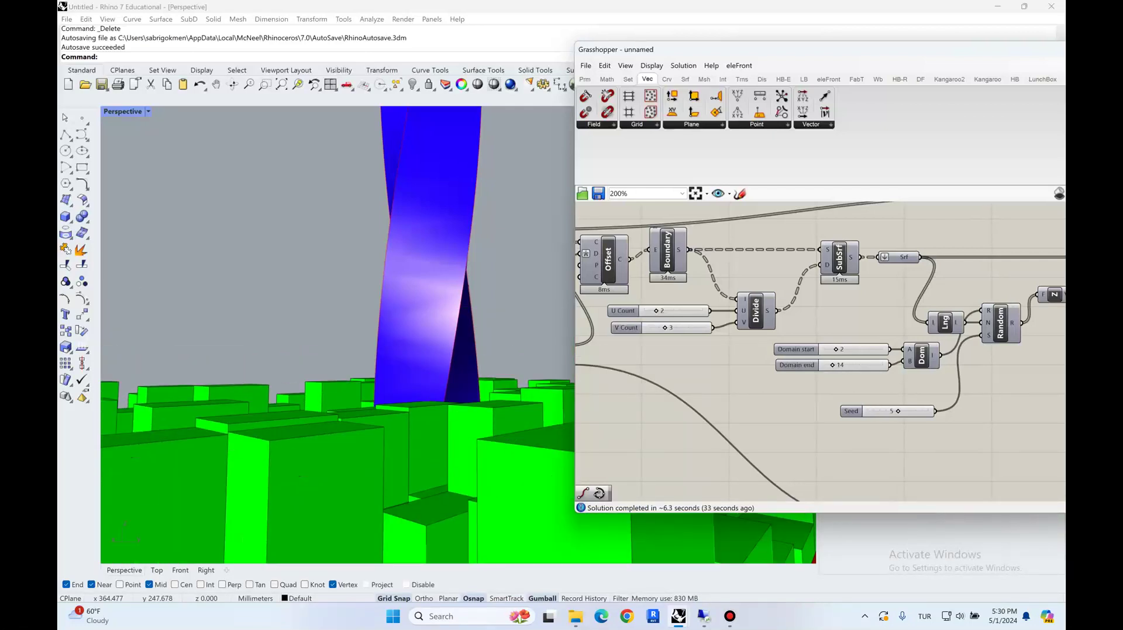
Rerun the Img2Img generation with the existing prompt and inspect the new output image
scroll(813, 409, "down", 7)
right_click_drag(705, 337, 713, 376)
scroll(713, 392, "up", 5)
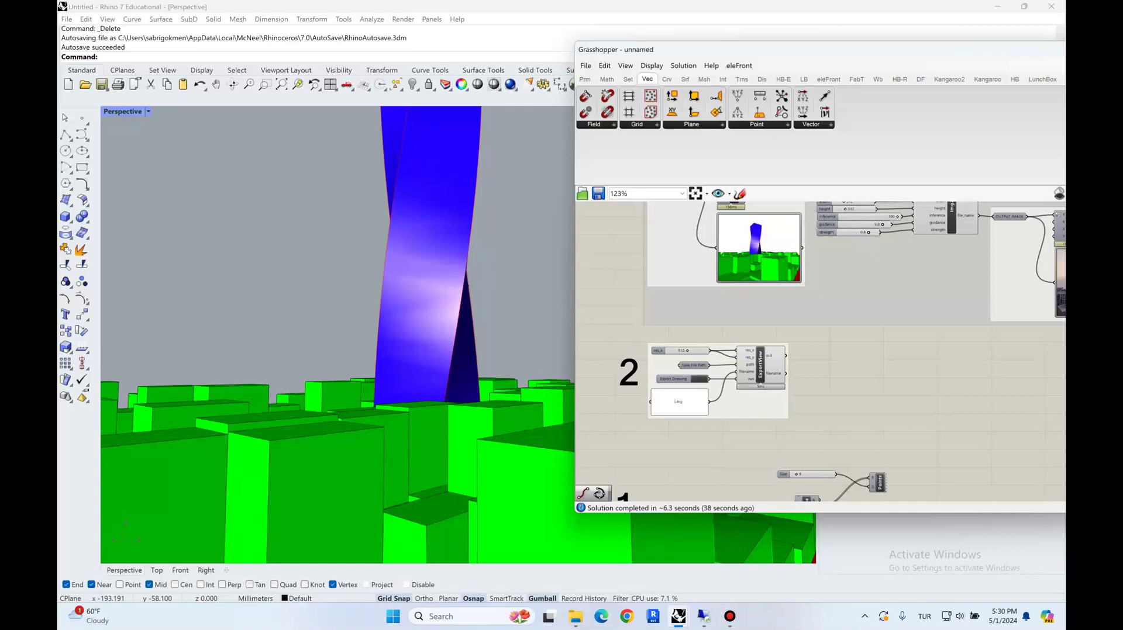
right_click_drag(887, 297, 792, 433)
scroll(793, 433, "down", 1)
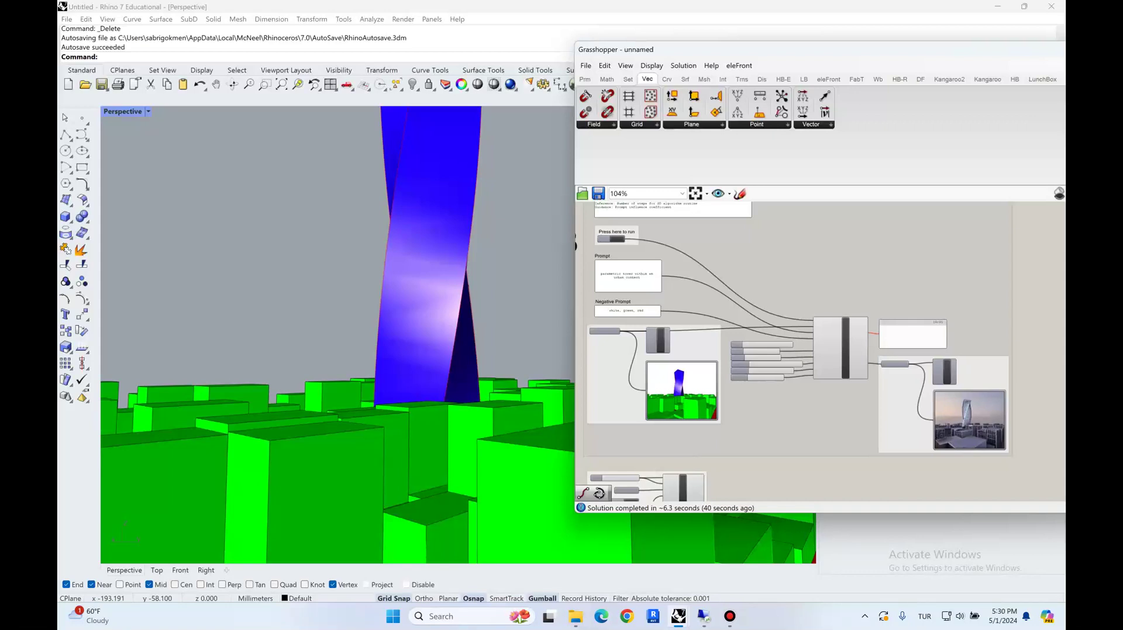
scroll(913, 391, "up", 4)
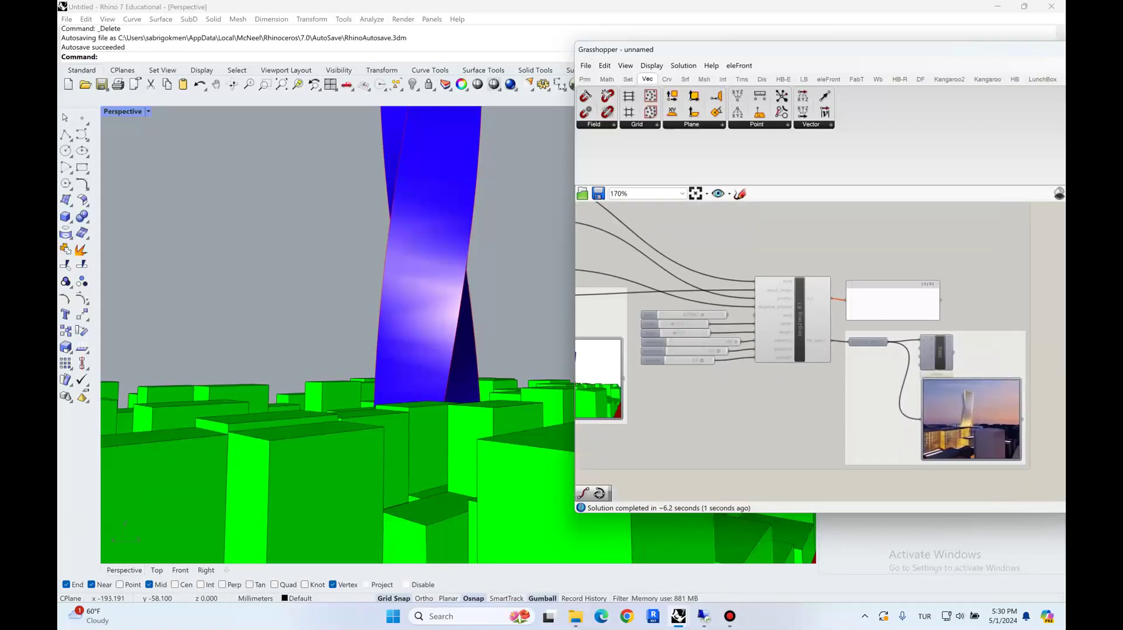
scroll(955, 413, "up", 6)
right_click_drag(955, 413, 858, 391)
scroll(898, 382, "down", 3)
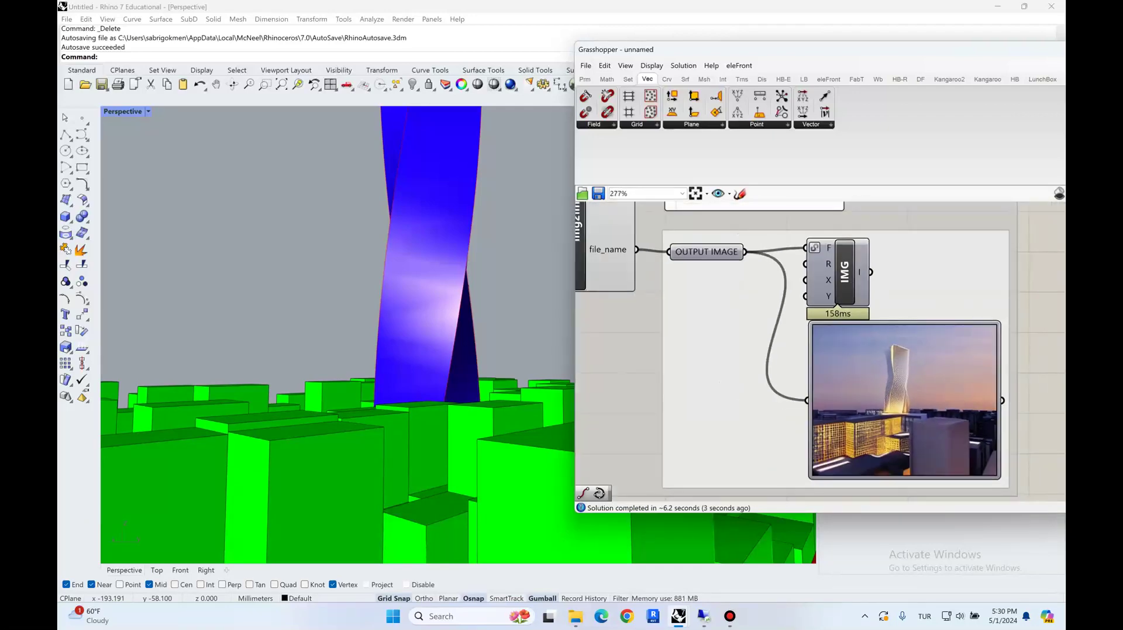
scroll(912, 392, "down", 4)
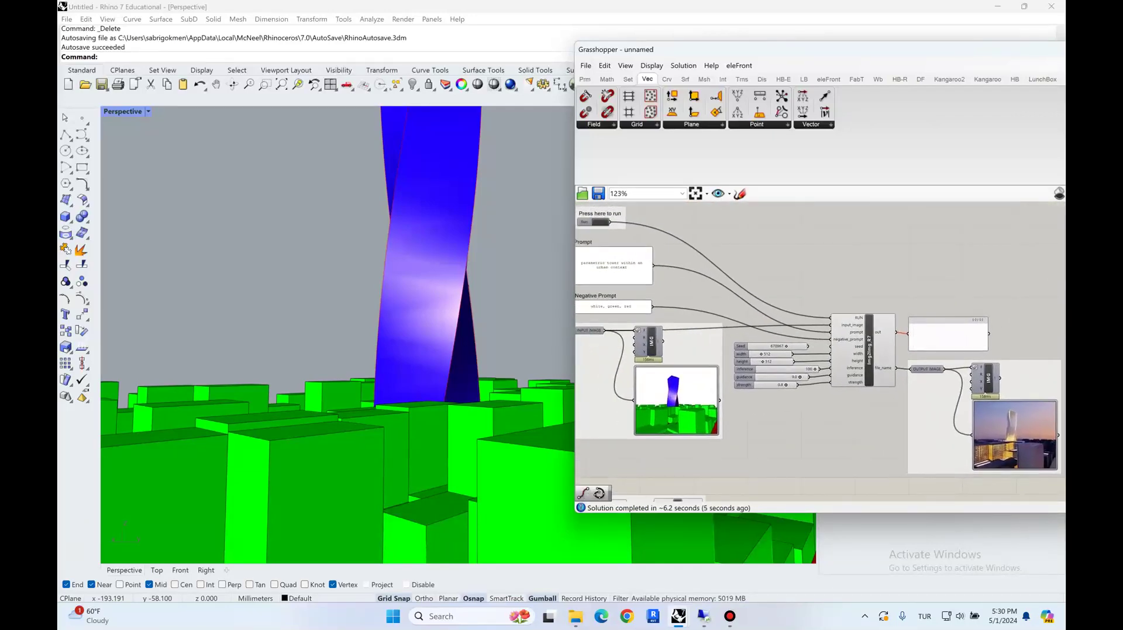
Change the Img2Img prompt to "parametric tower building by zaha hadid architects"
right_click_drag(608, 266, 633, 265)
double_click(633, 265)
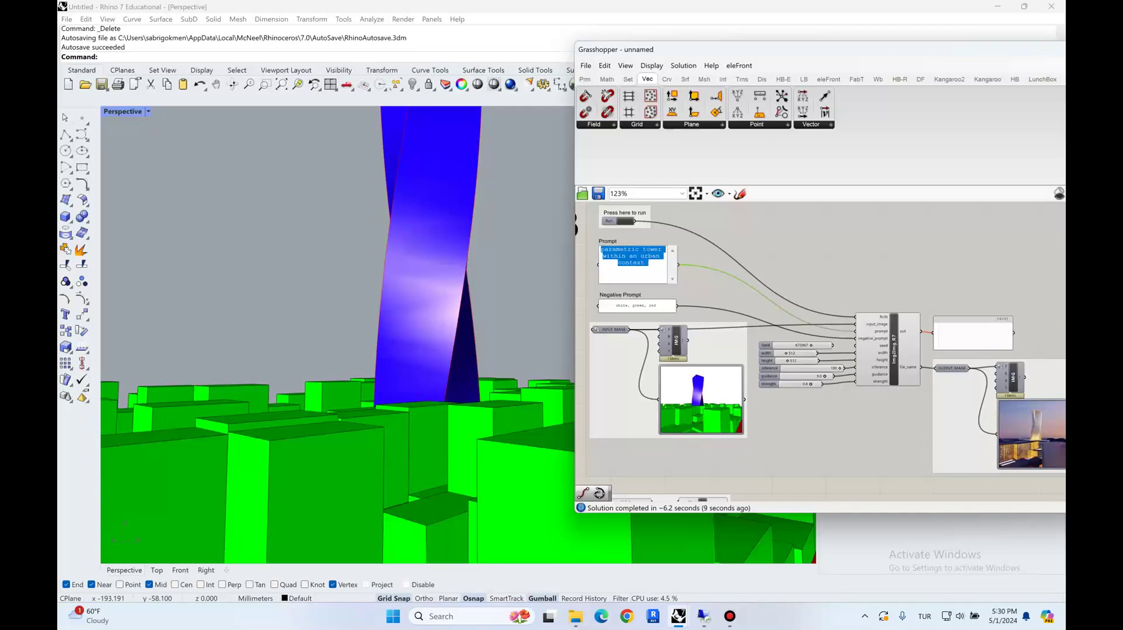
type("parametric ")
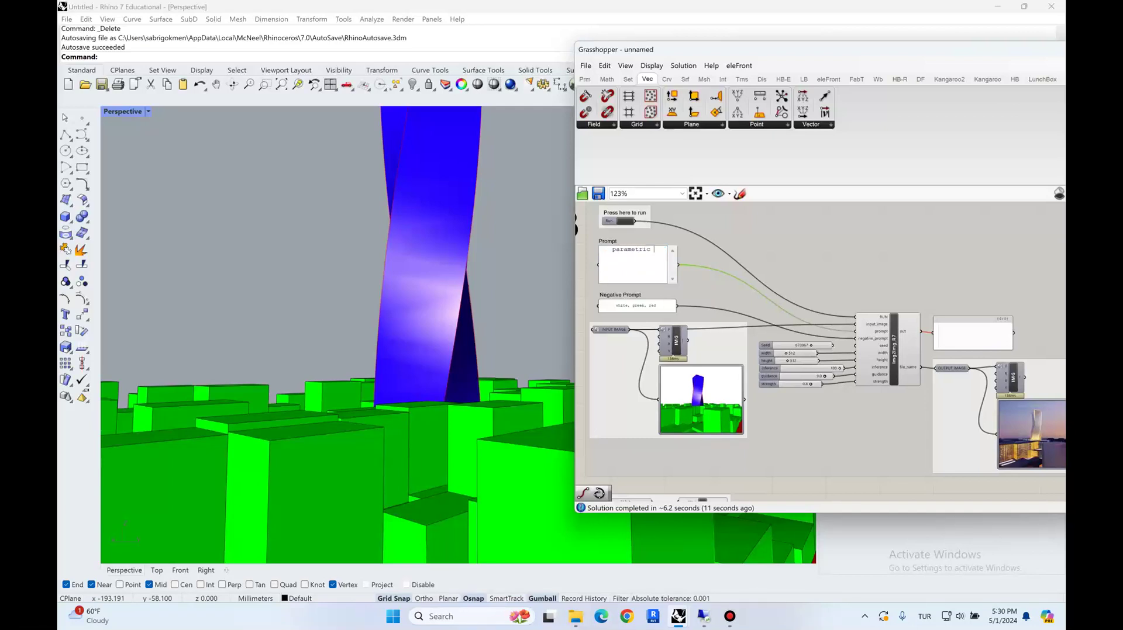
type("tower building by zah")
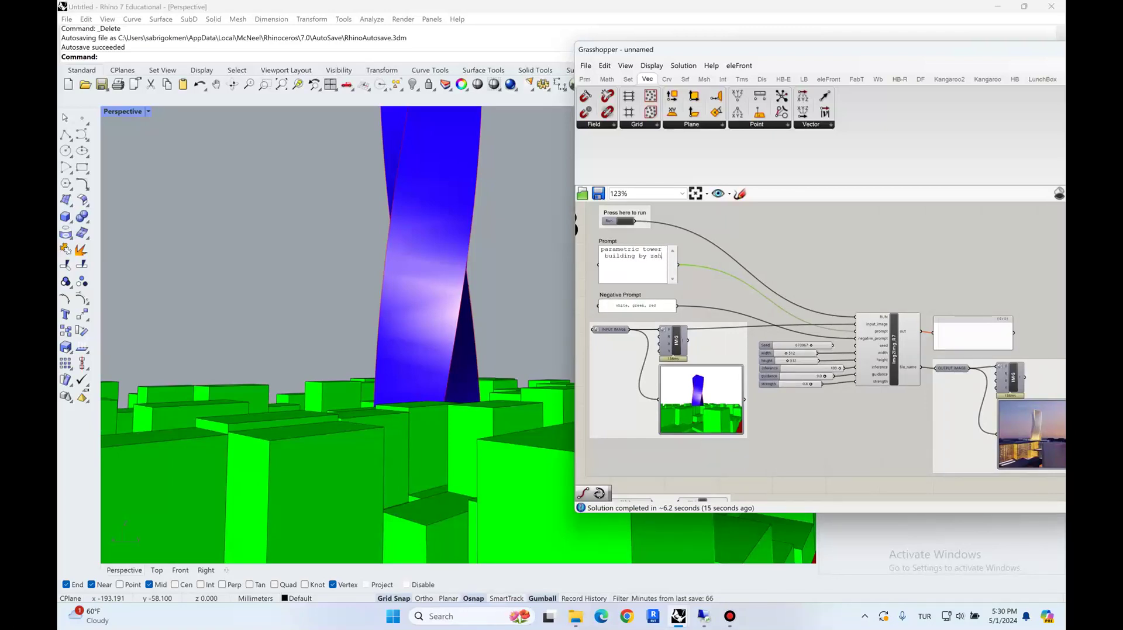
type("a hadid architects")
left_click(760, 263)
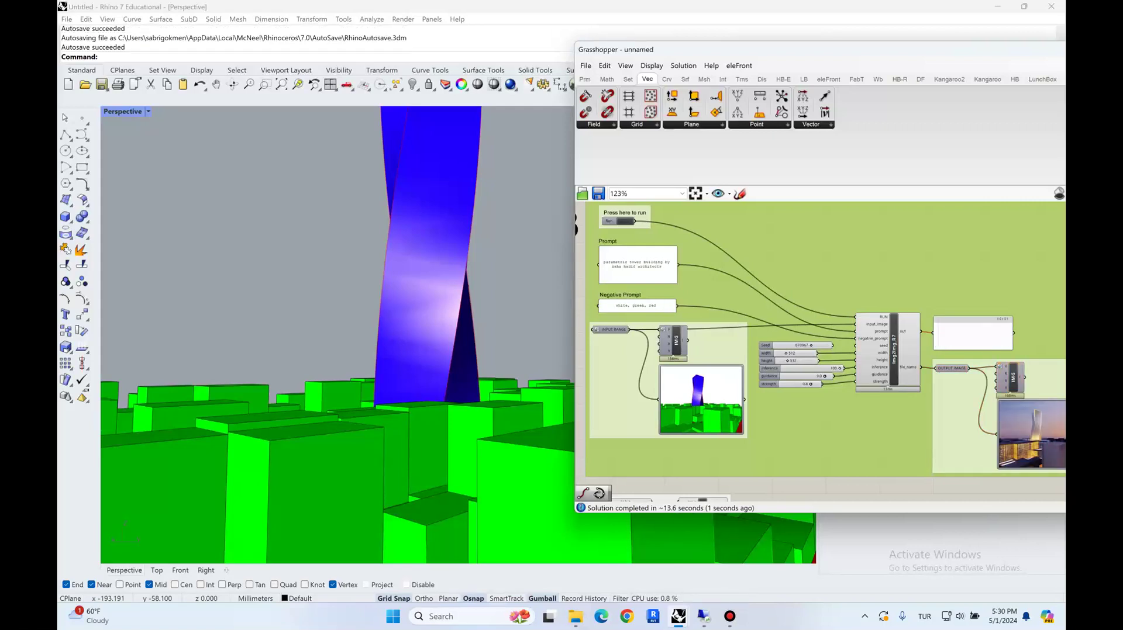
Generate an image from the new prompt and inspect the rendered tower and surrounding buildings in the output
right_click_drag(818, 351, 782, 353)
scroll(782, 352, "down", 1)
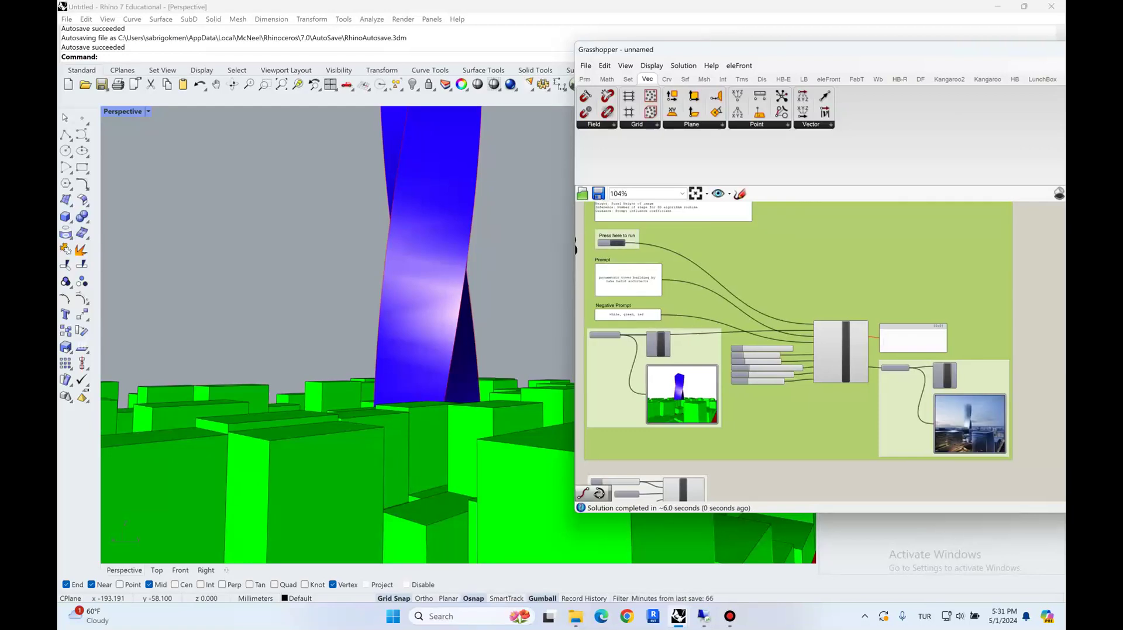
right_click_drag(1010, 426, 903, 377)
scroll(904, 377, "up", 3)
scroll(818, 351, "up", 2)
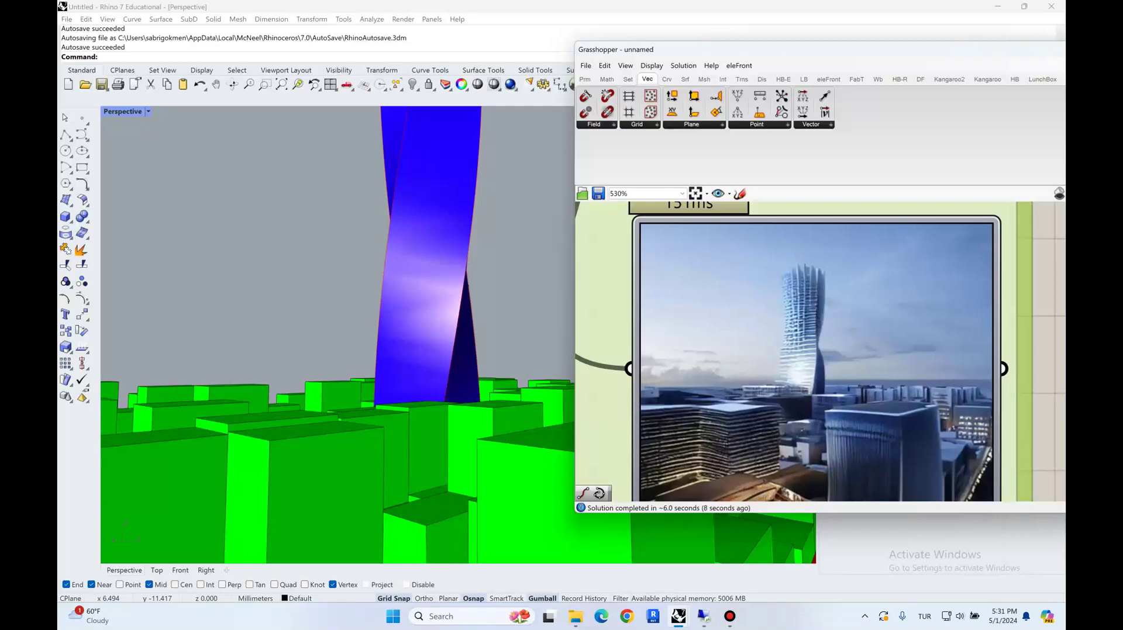
scroll(826, 433, "down", 4)
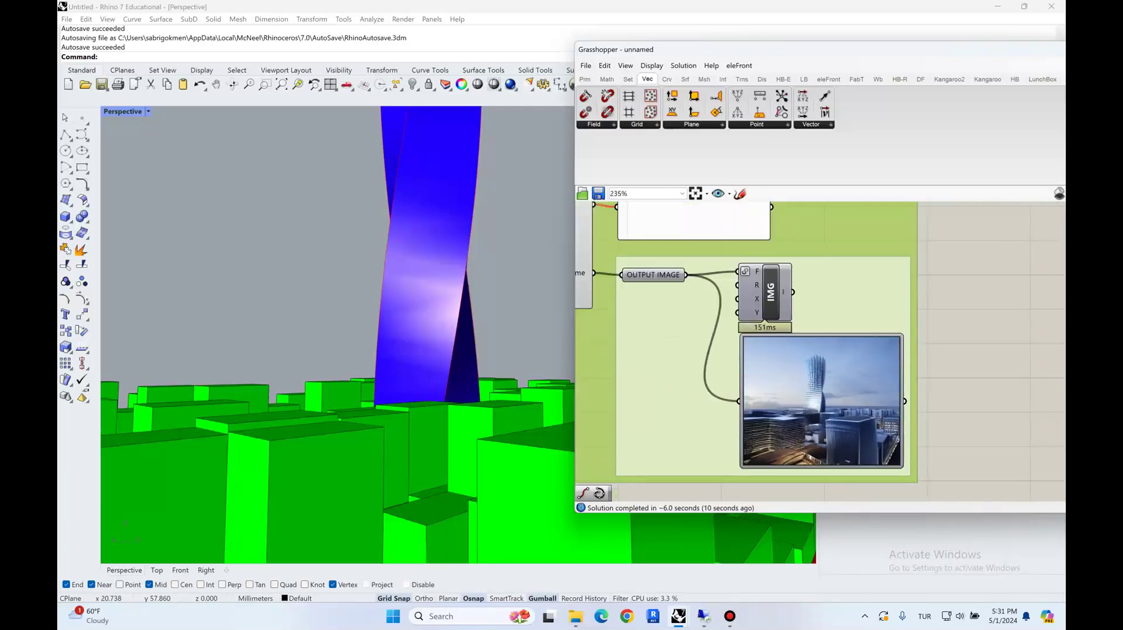
Review the whole definition, from the numbered modelling and view export parts to the image generation group
scroll(819, 350, "down", 6)
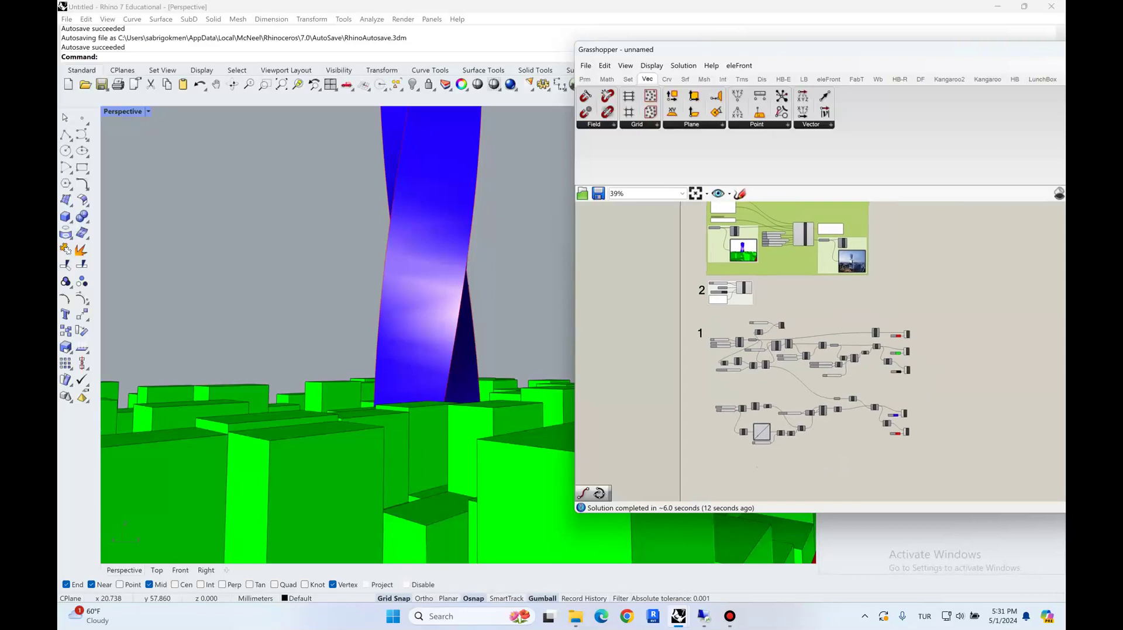
scroll(779, 342, "up", 1)
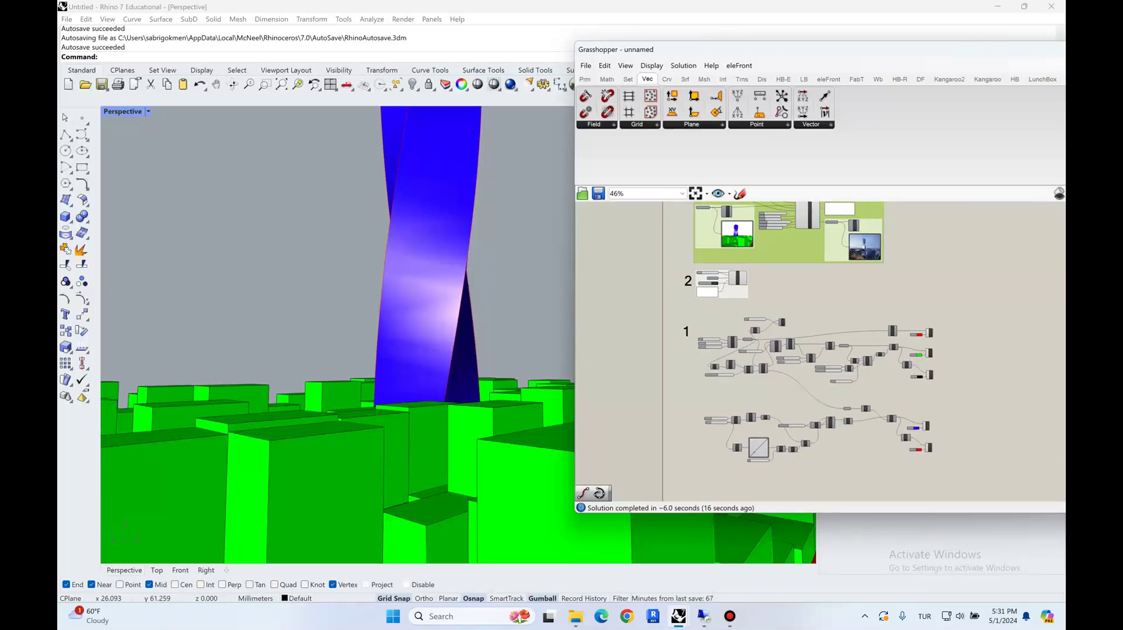
right_click_drag(778, 342, 776, 357)
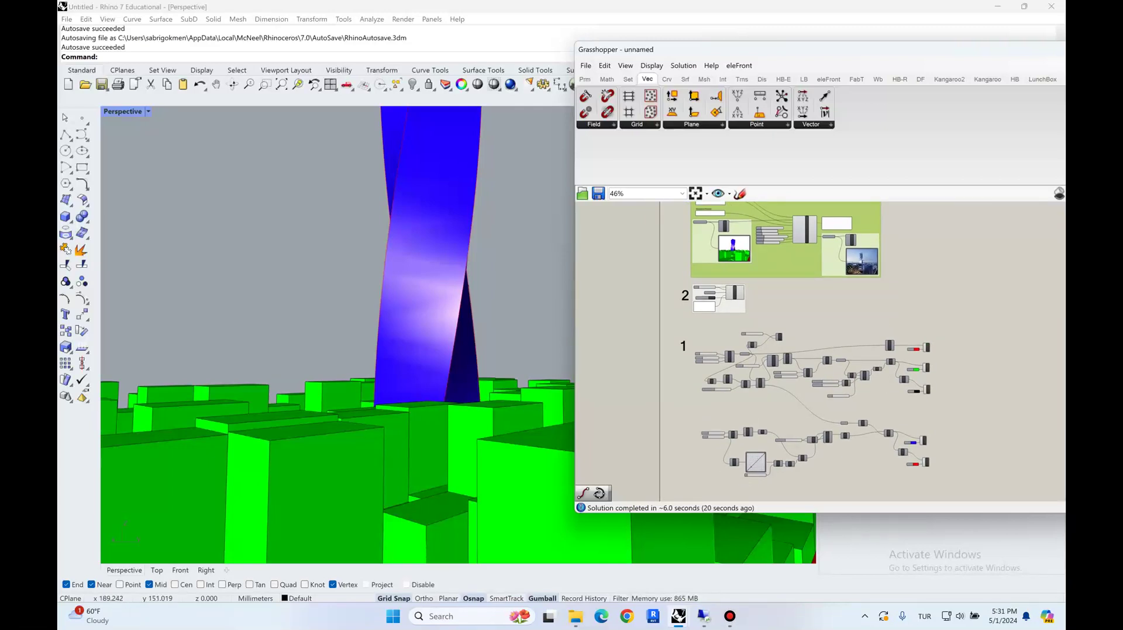
scroll(851, 389, "up", 4)
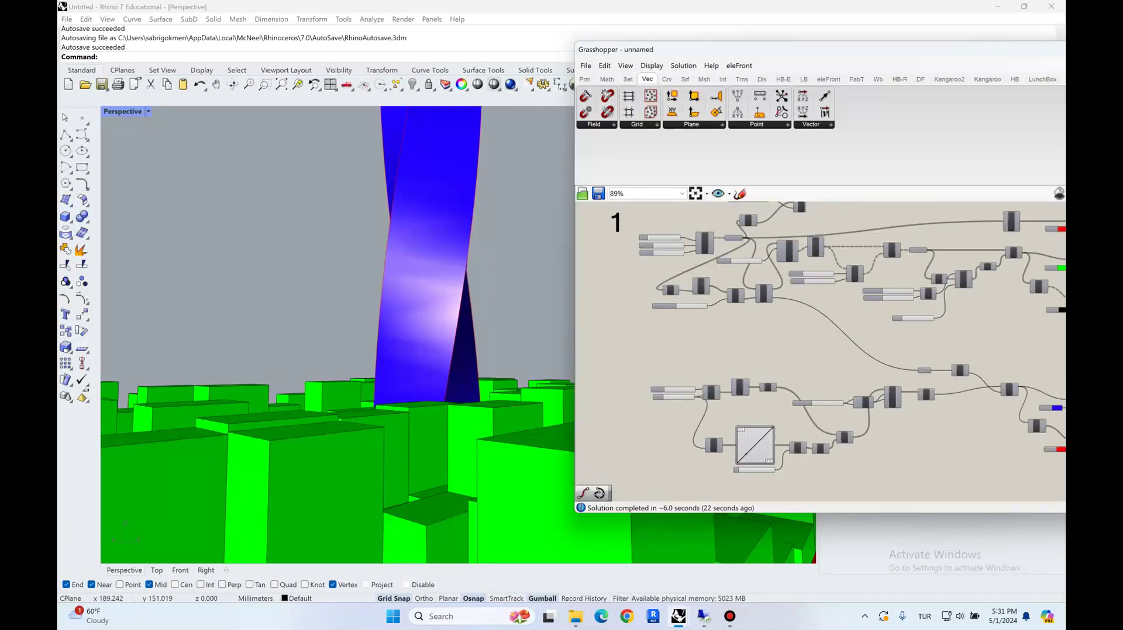
right_click_drag(819, 409, 824, 366)
scroll(818, 351, "down", 2)
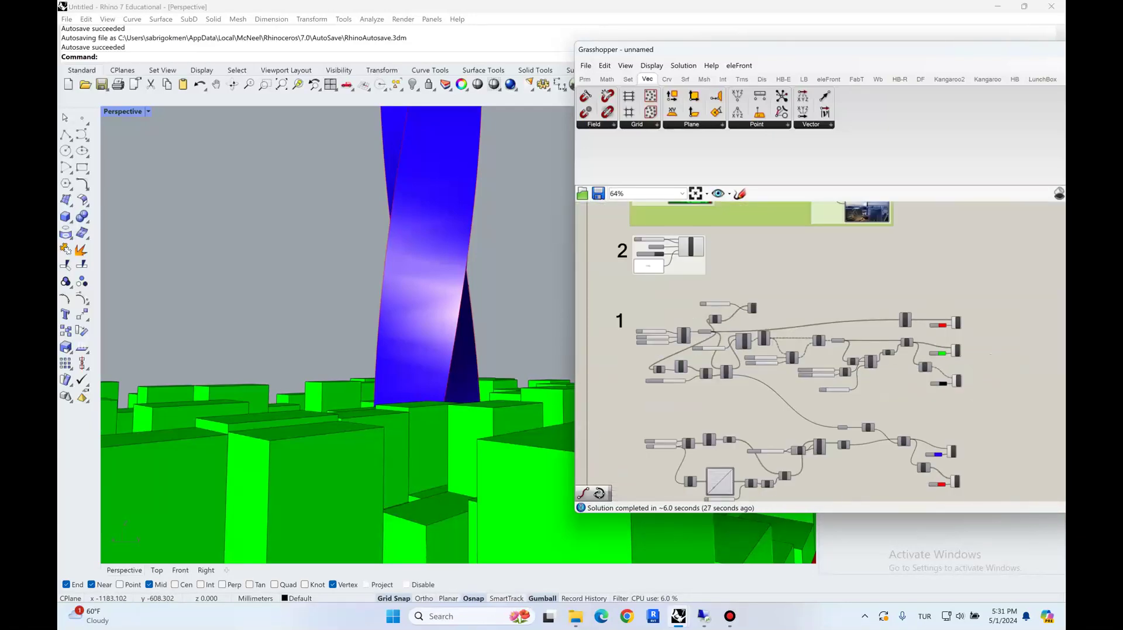
left_click_drag(974, 294, 937, 486)
left_click(638, 324)
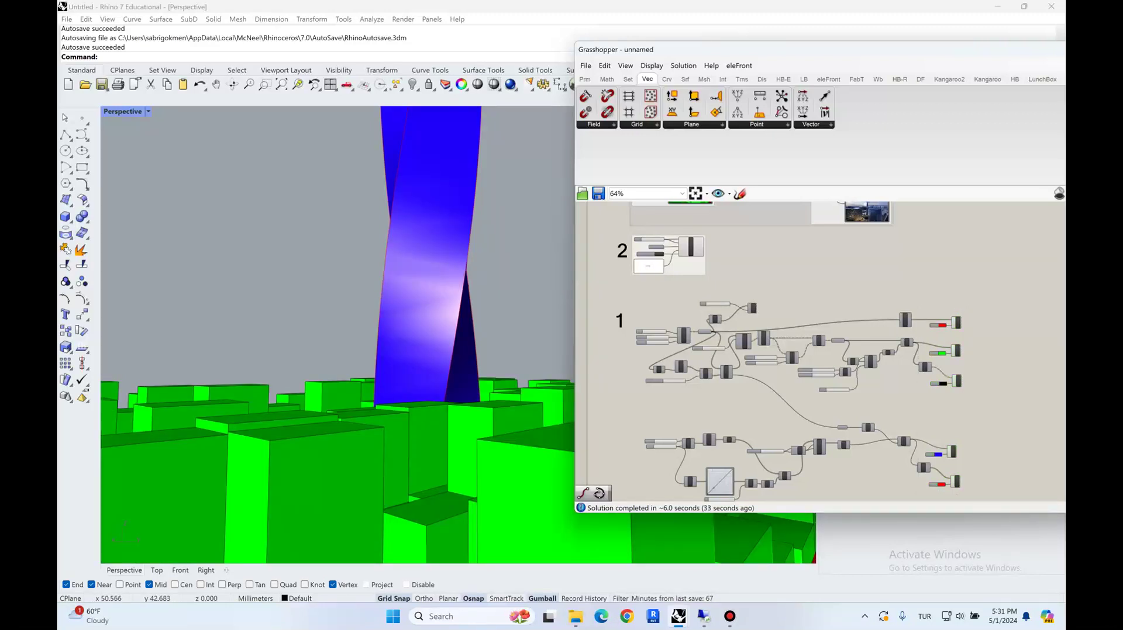
right_click_drag(637, 325, 654, 363)
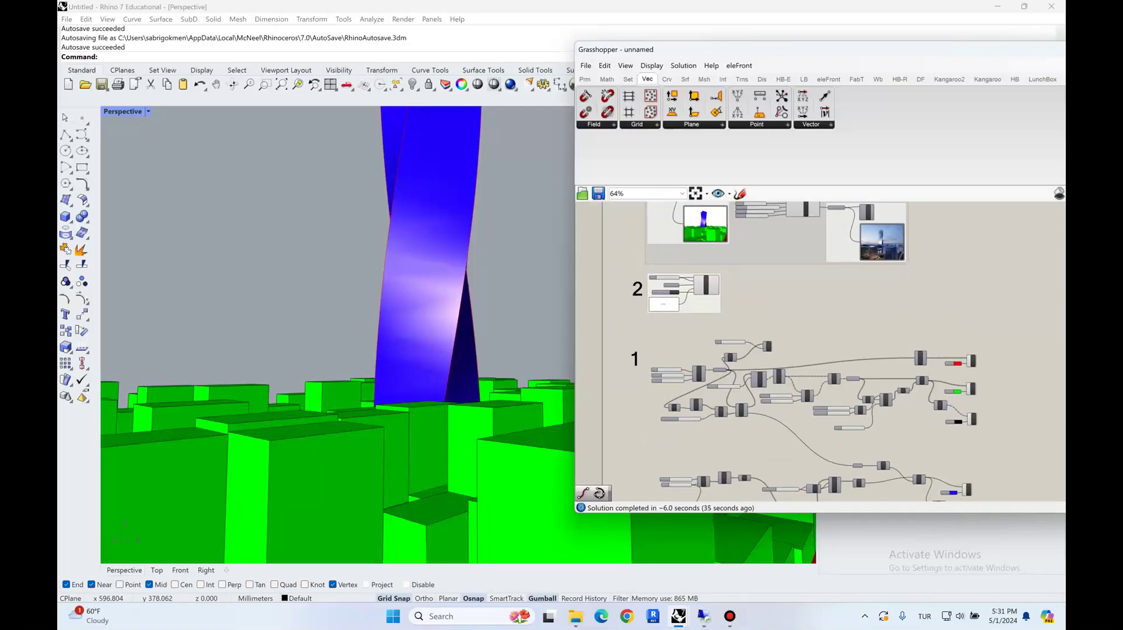
Compare the exported input image of the tower with the generated output image up close
scroll(653, 363, "up", 5)
right_click_drag(876, 386, 1064, 462)
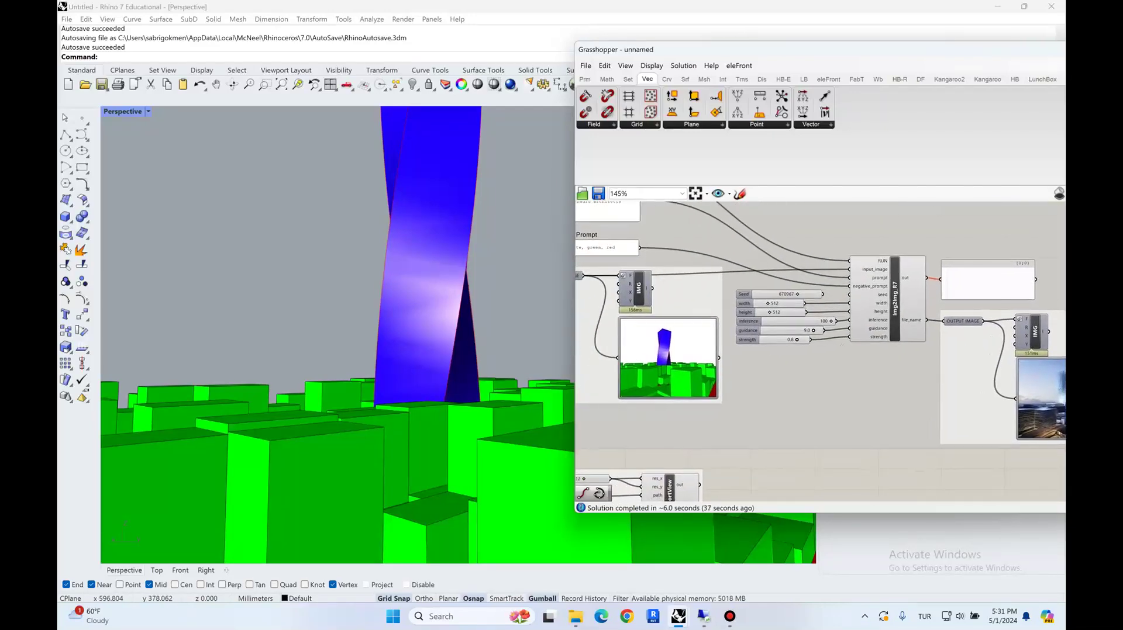
scroll(653, 357, "up", 2)
scroll(648, 361, "up", 1)
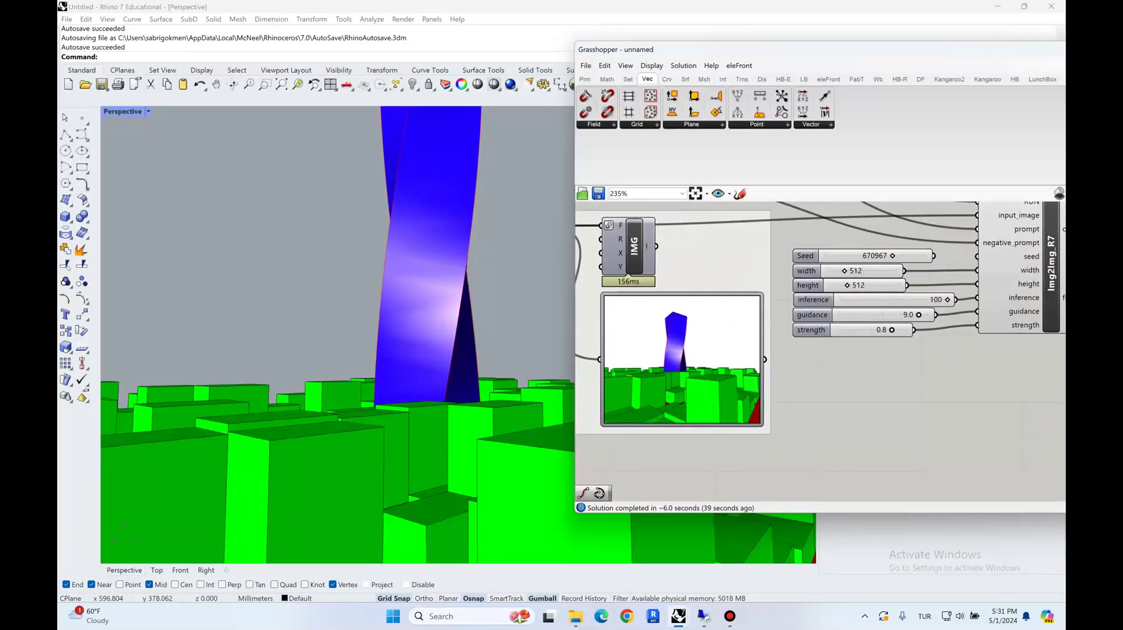
scroll(648, 362, "up", 1)
scroll(647, 362, "up", 1)
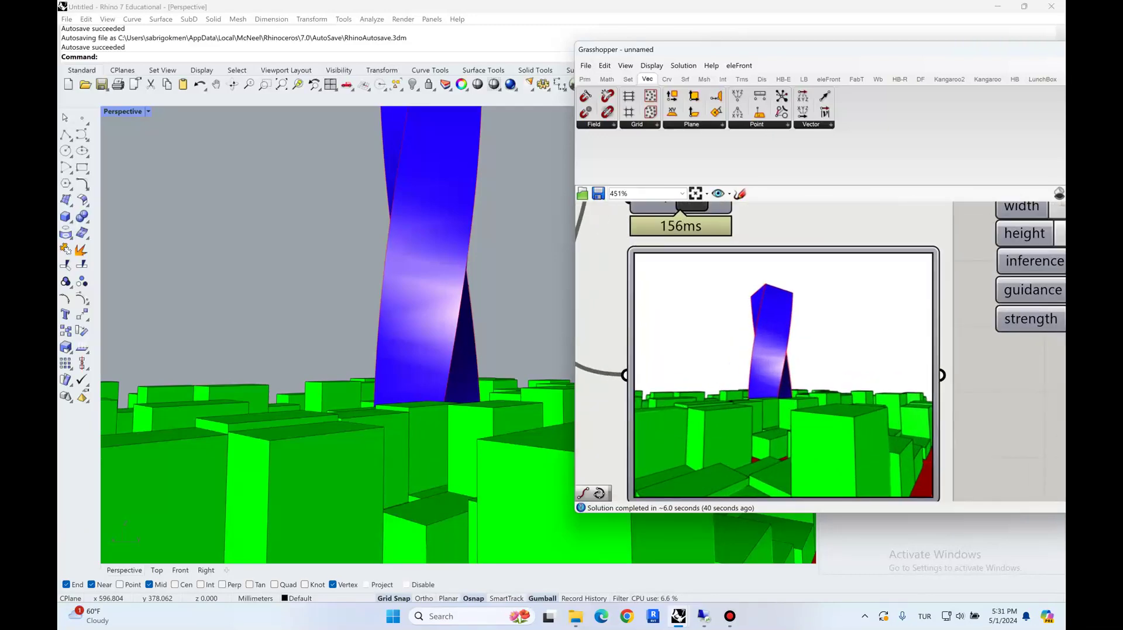
scroll(647, 361, "down", 5)
scroll(860, 374, "up", 9)
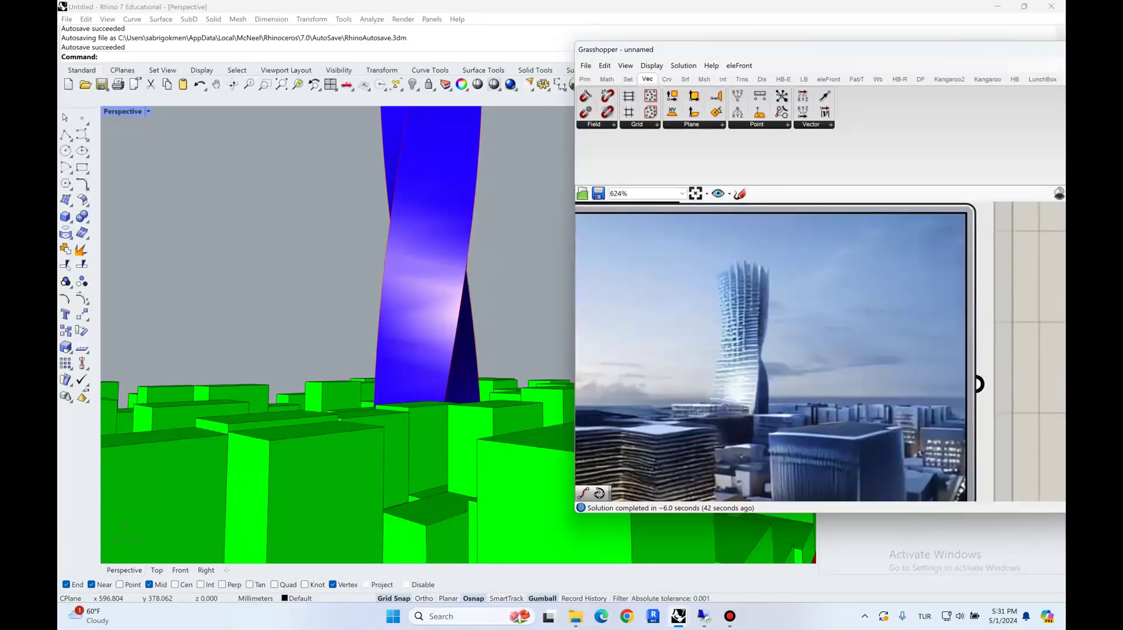
scroll(842, 375, "down", 2)
right_click_drag(842, 375, 874, 364)
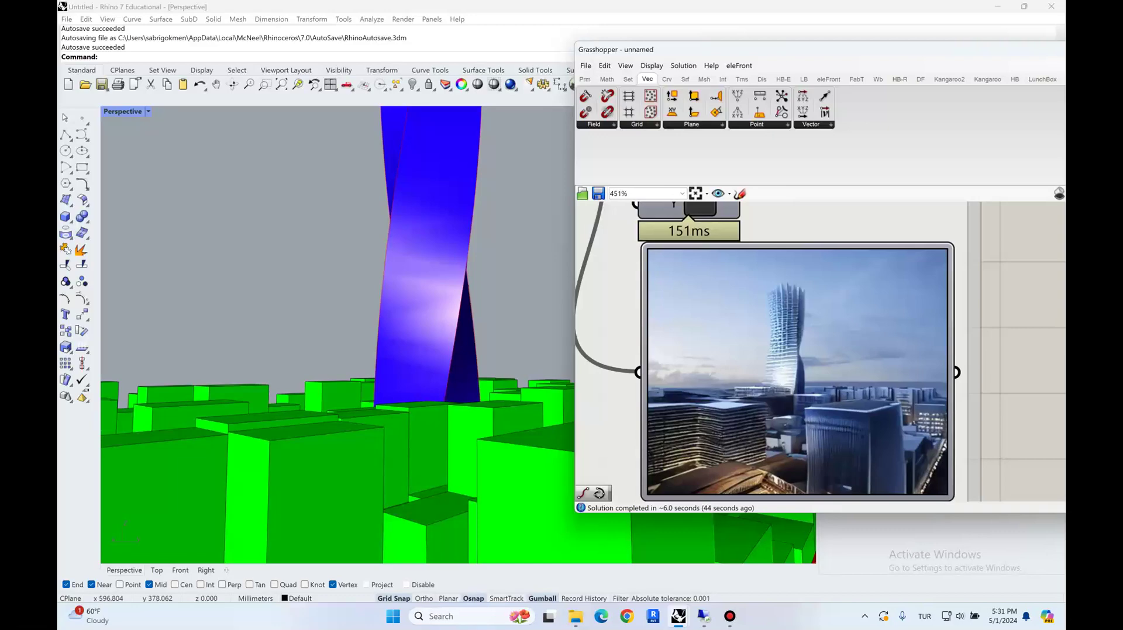
Rerun the Img2Img generation with the Zaha Hadid Architects prompt and examine the tower in the new output image
scroll(834, 298, "down", 9)
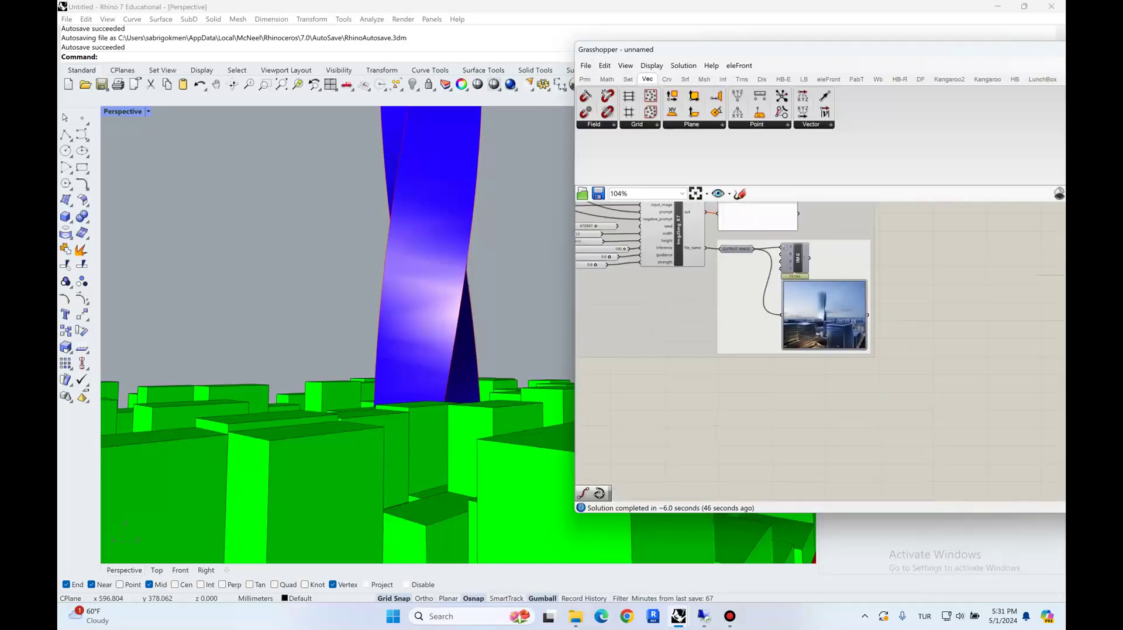
scroll(912, 380, "down", 4)
scroll(754, 292, "up", 4)
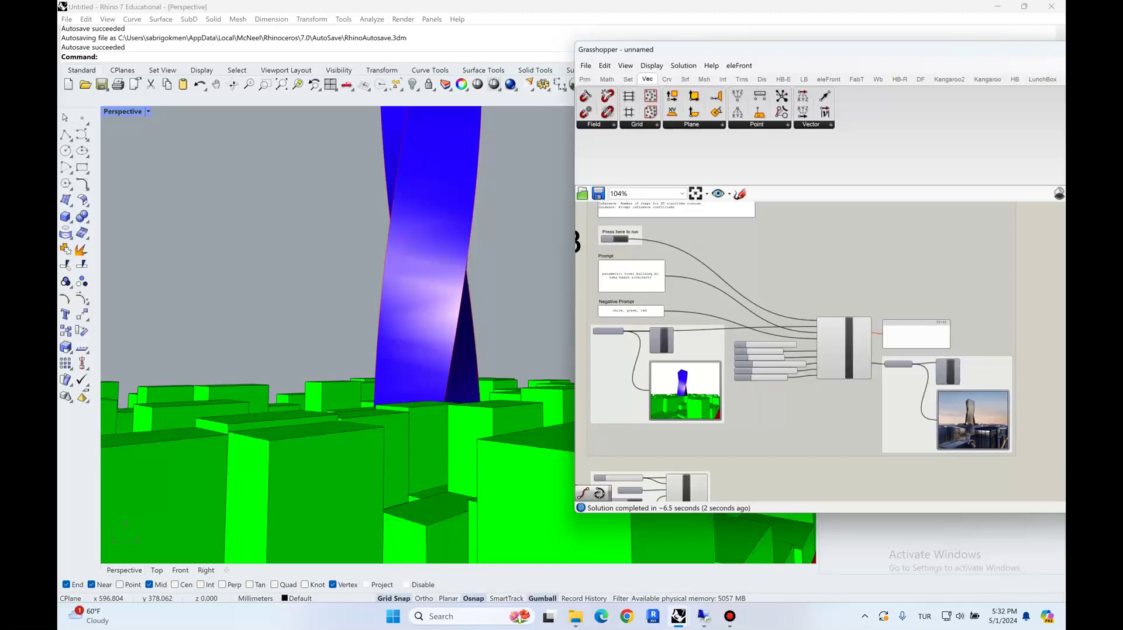
scroll(967, 391, "up", 3)
scroll(959, 403, "up", 4)
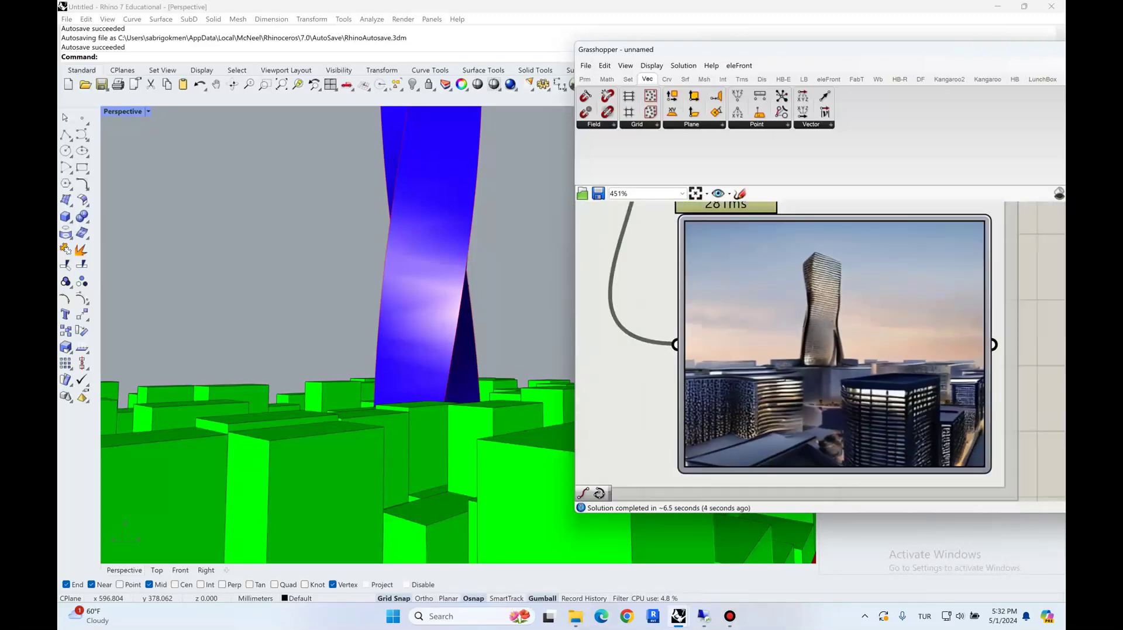
scroll(842, 362, "down", 7)
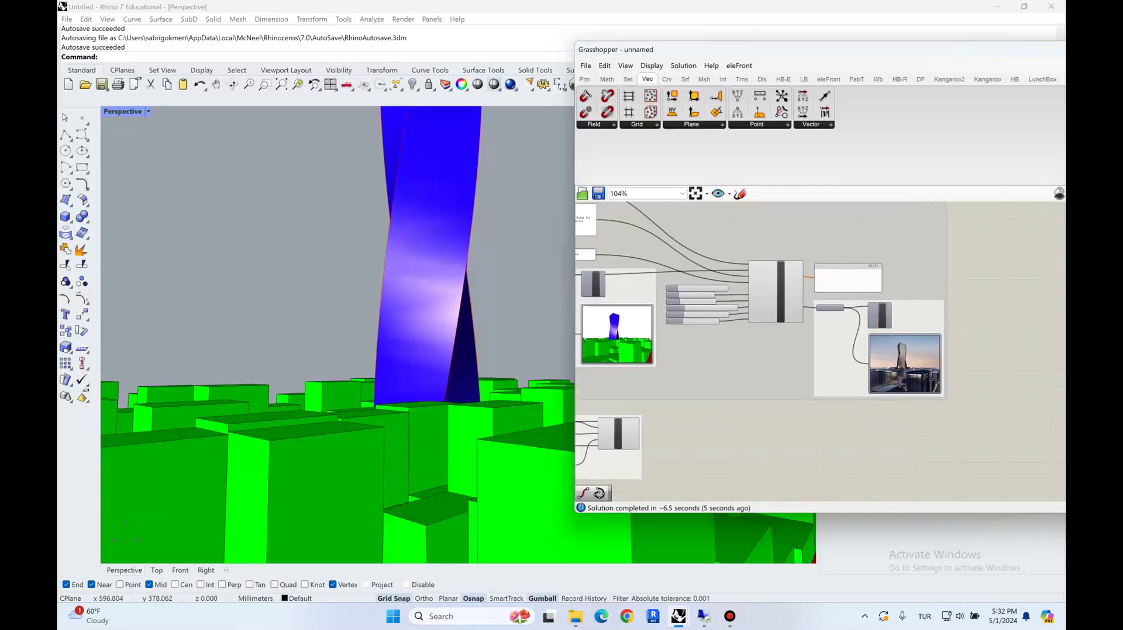
scroll(873, 365, "up", 5)
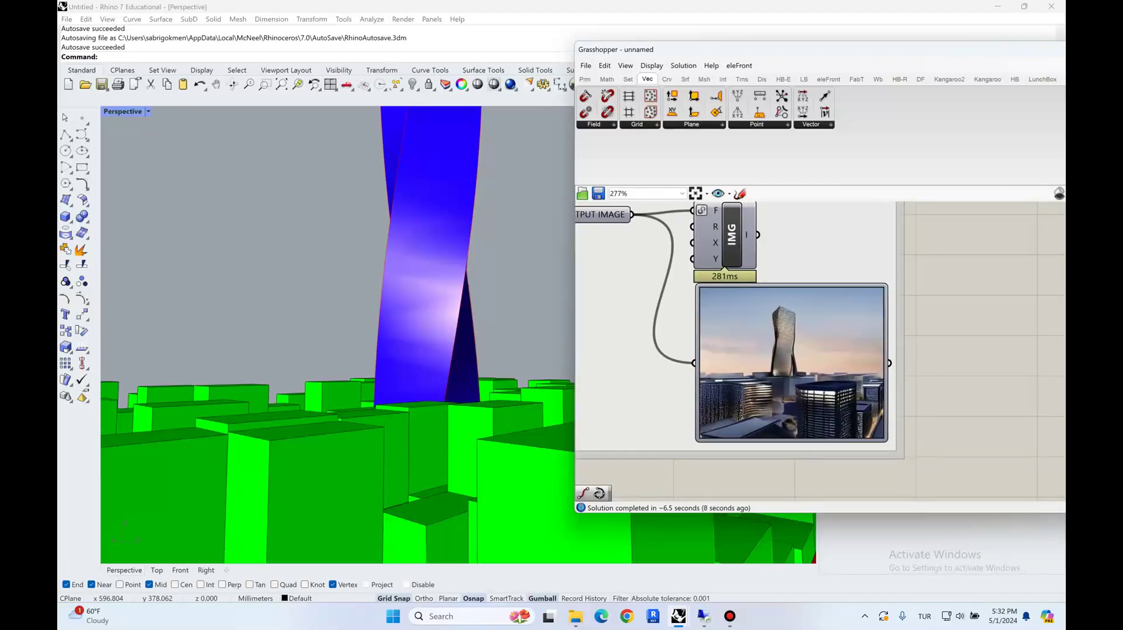
scroll(814, 324, "down", 2)
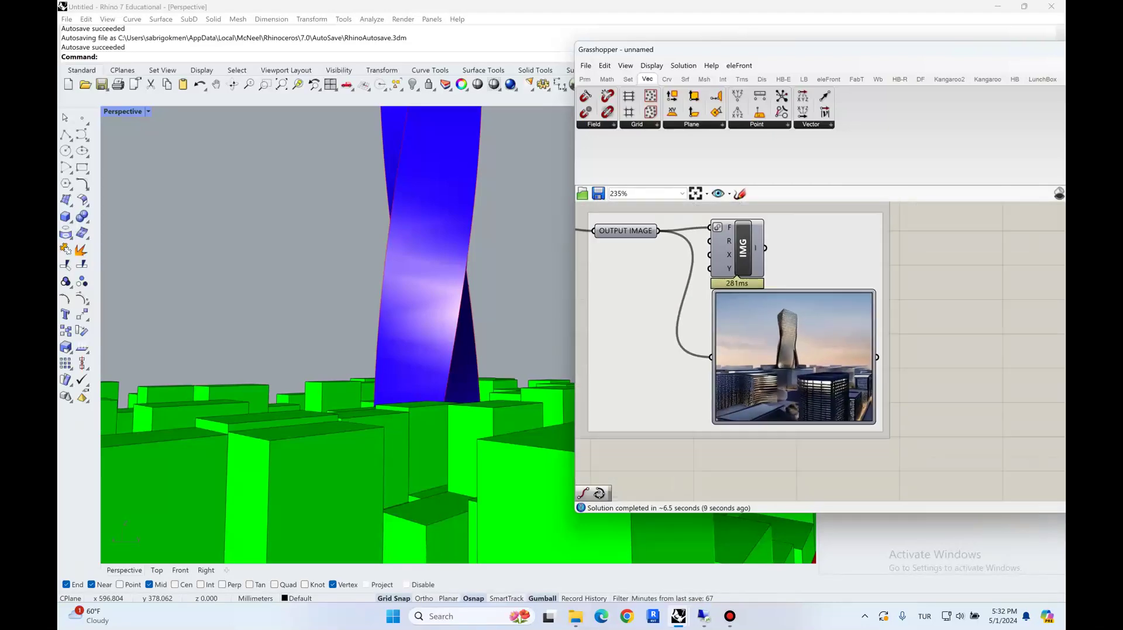
scroll(793, 332, "up", 10)
scroll(793, 333, "down", 10)
scroll(814, 341, "up", 3)
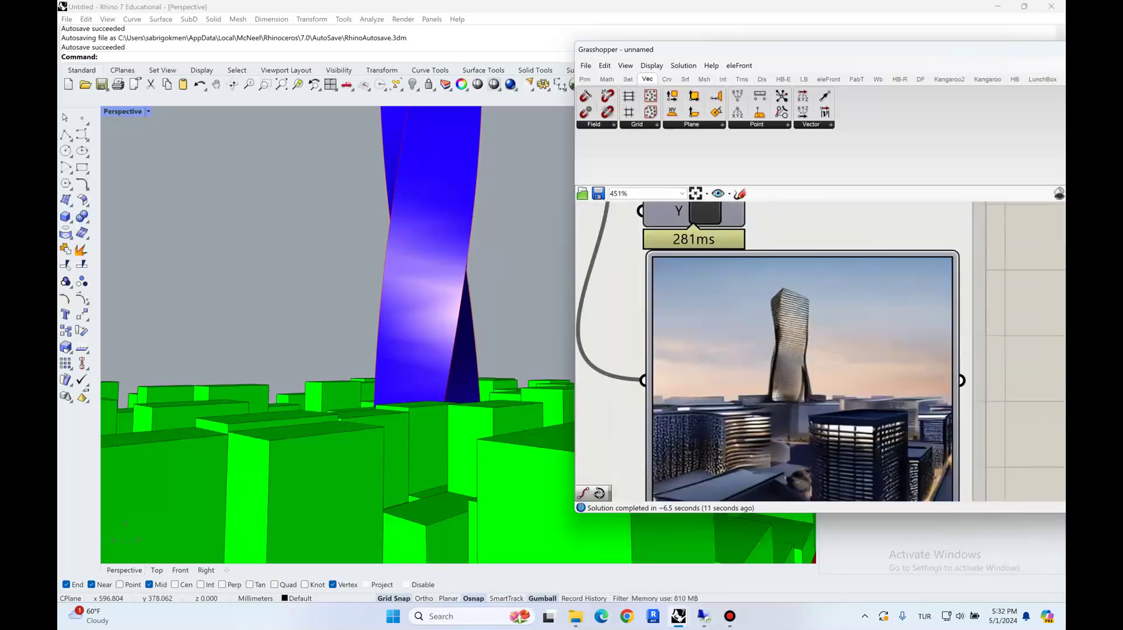
scroll(849, 302, "down", 6)
Widen the Grasshopper window and frame the Img2Img component together with its input and output images
right_click_drag(849, 302, 1031, 405)
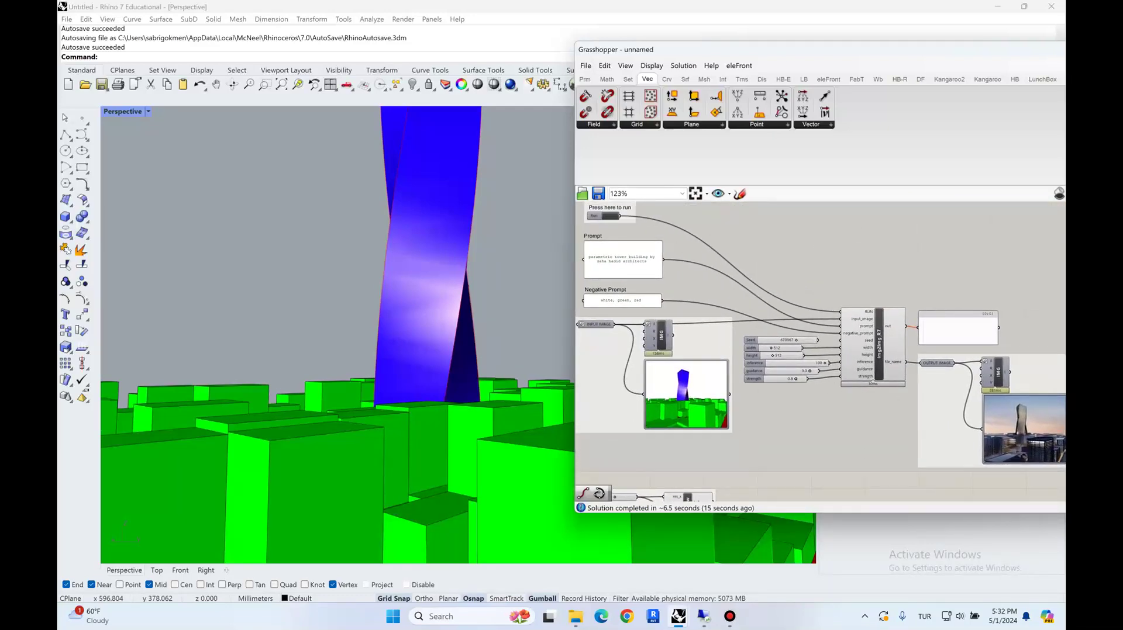
right_click_drag(748, 452, 728, 429)
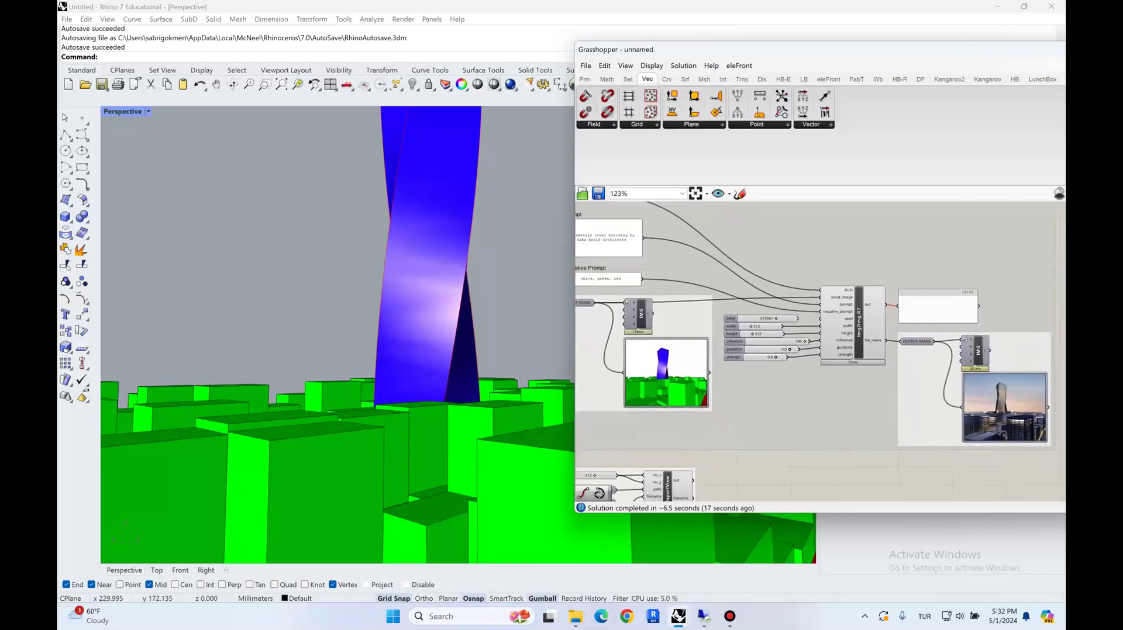
left_click_drag(576, 429, 442, 430)
right_click_drag(750, 430, 822, 465)
scroll(740, 403, "down", 1)
right_click_drag(740, 403, 707, 350)
scroll(741, 374, "up", 3)
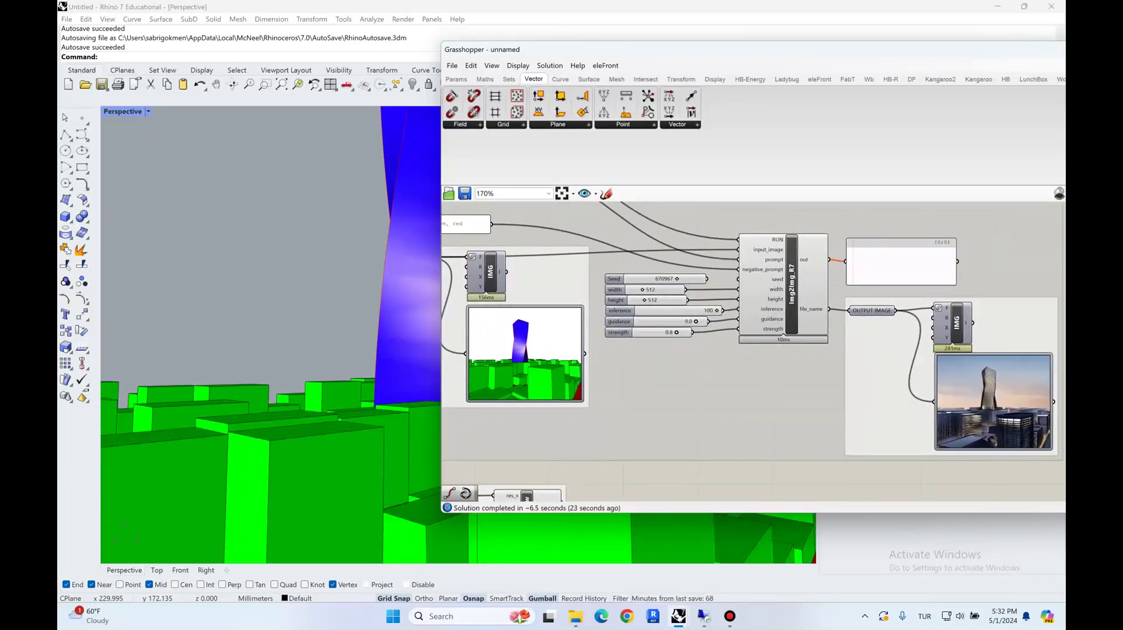